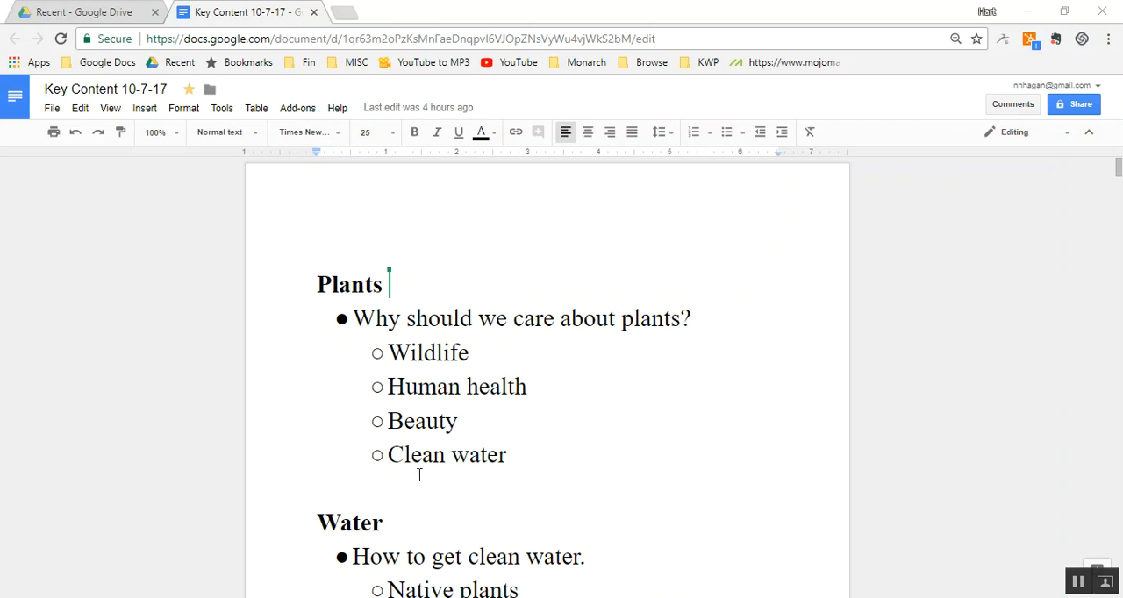
key("shift+Right")
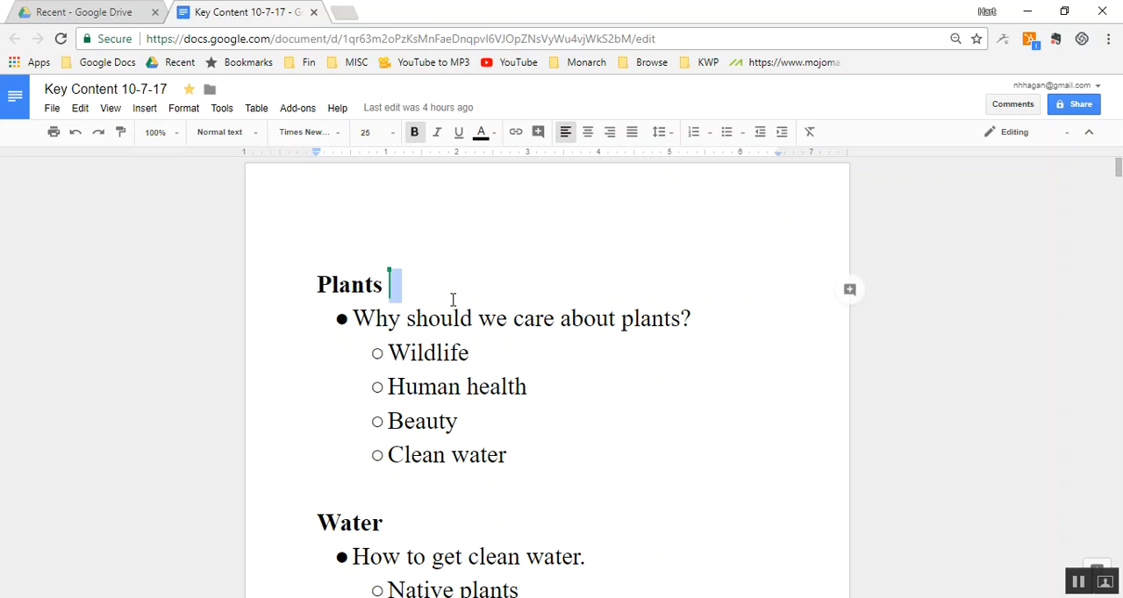
key("Right")
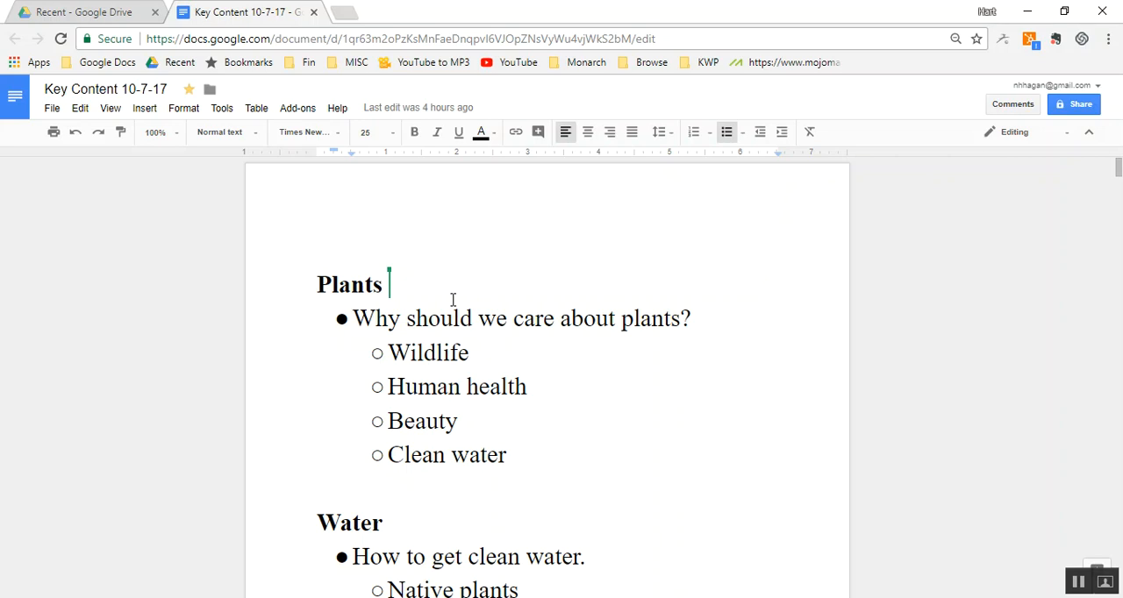
left_click(305, 285)
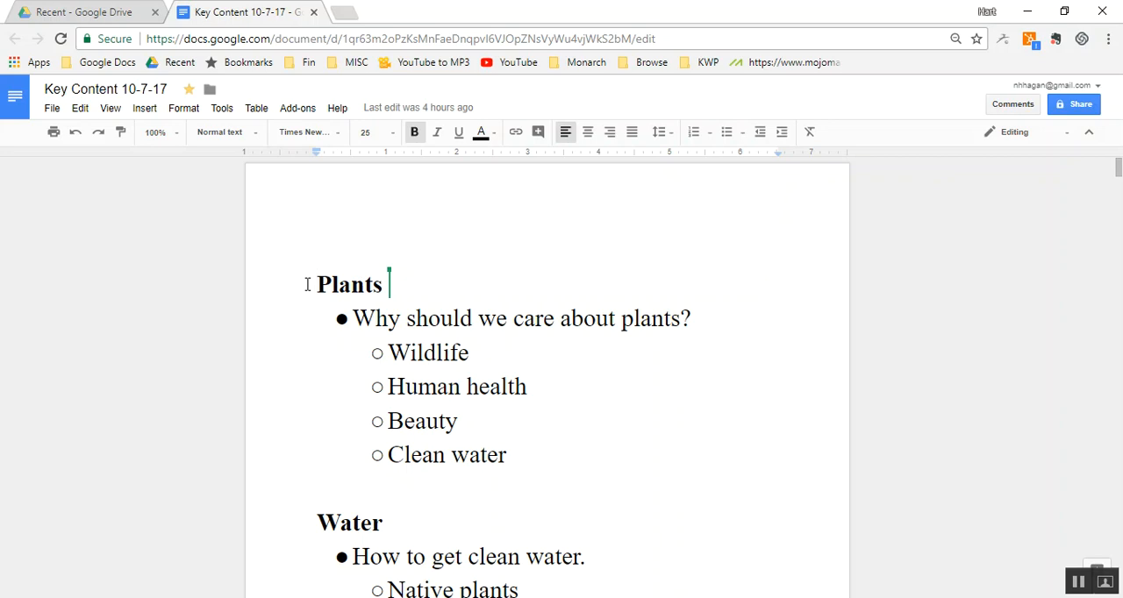
- Add the sub-bullet "Education" below "Clean water" in the Plants list
key("Down")
key("Down")
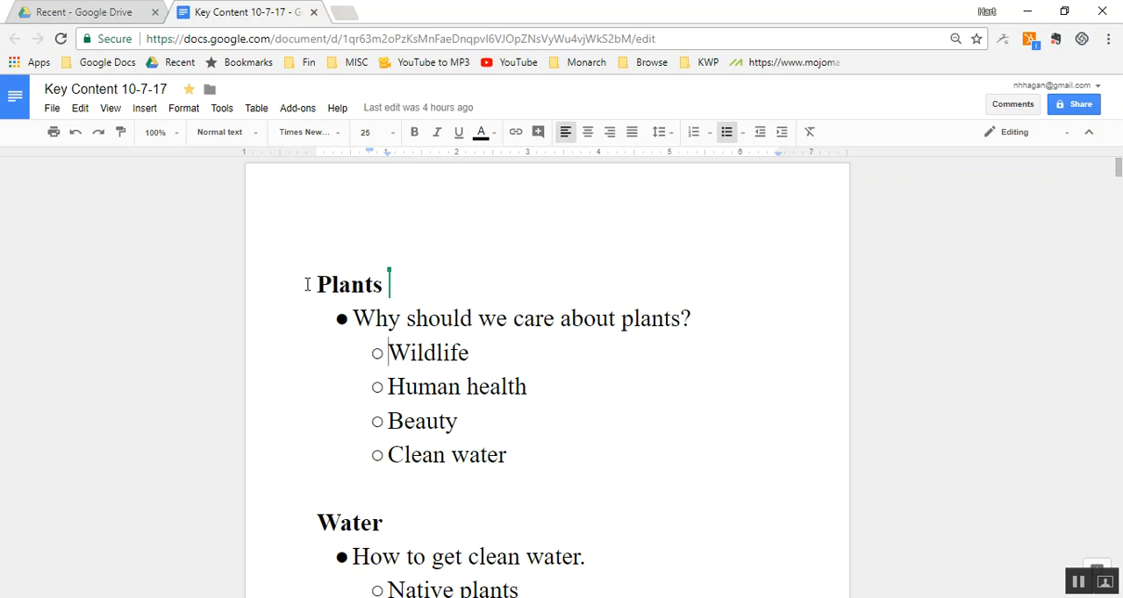
key("Down")
key("Down")
key("Down")
key("End")
key("Return")
type("education")
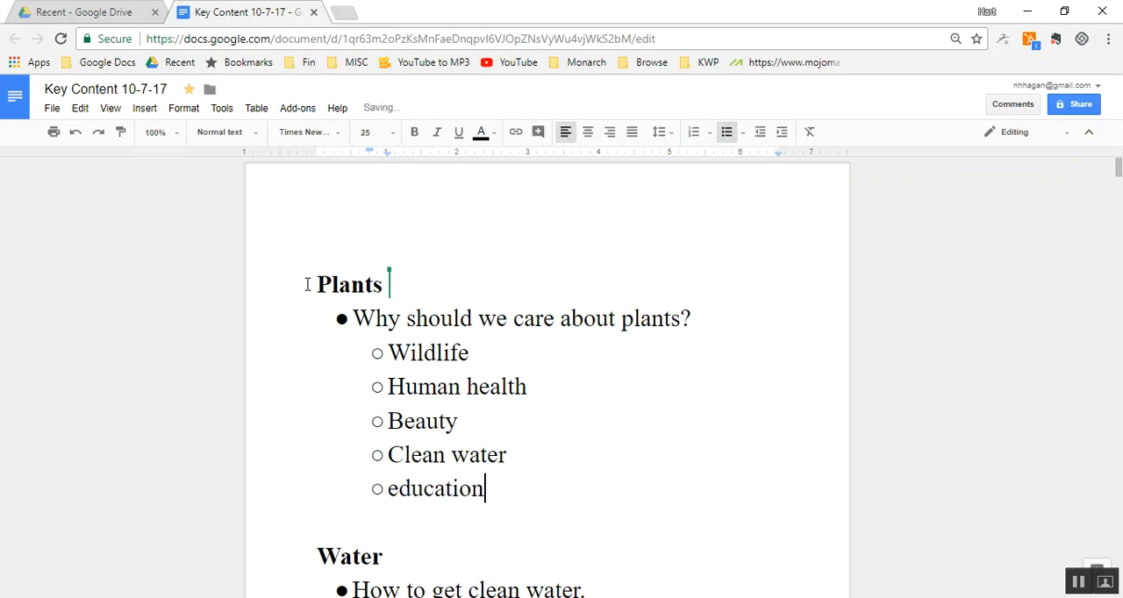
- Add the sub-bullets "Science" and "Economic development" below "Education" in the Plants list
key("Return")
type("science")
key("Return")
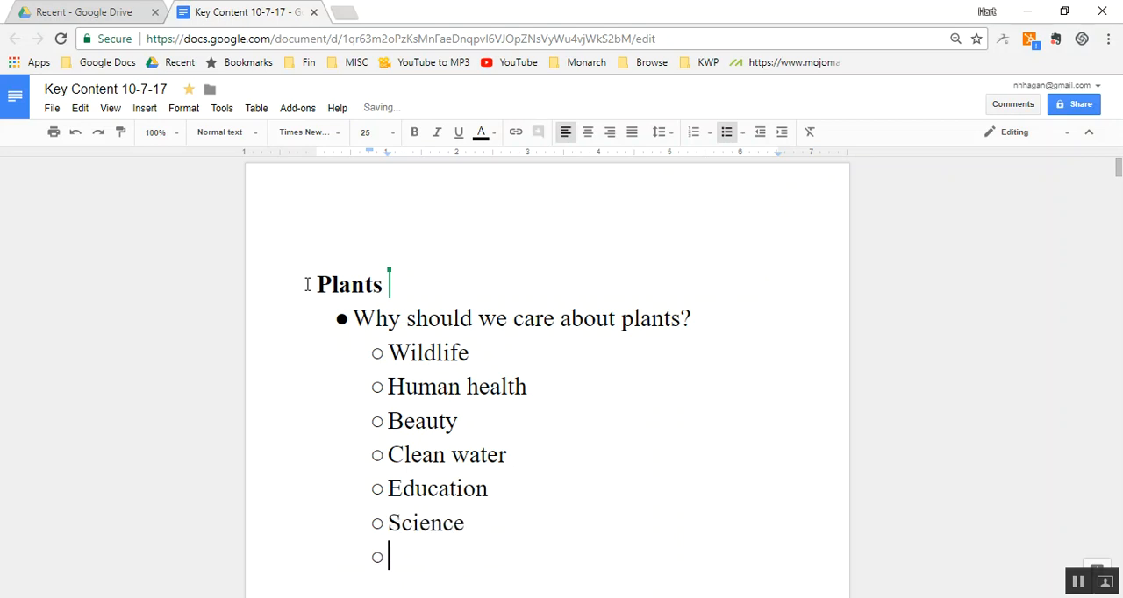
type("economic de")
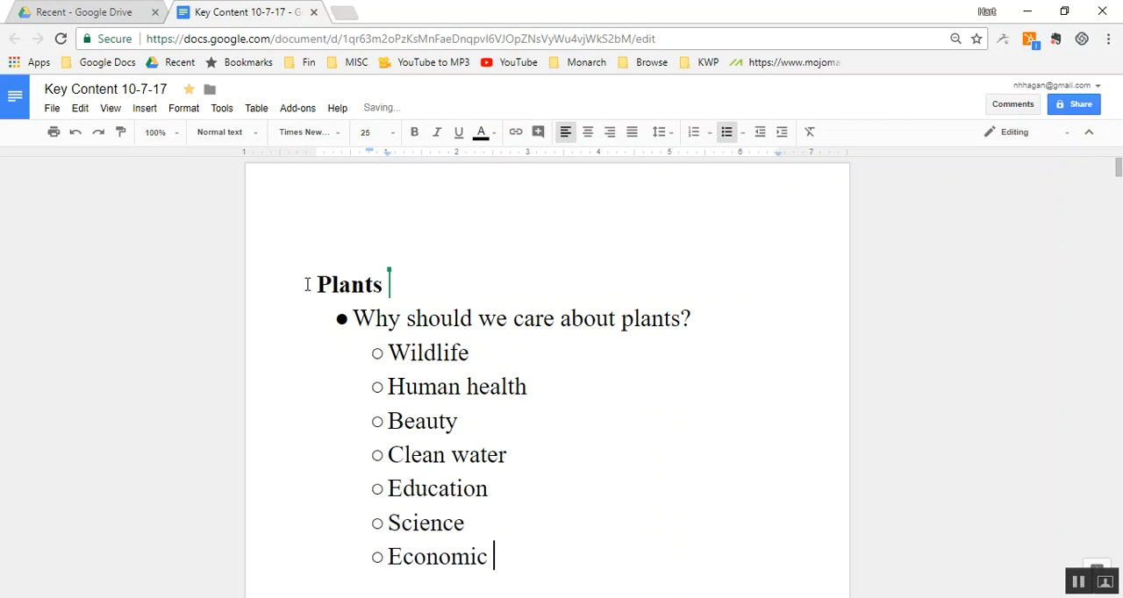
type("velopment")
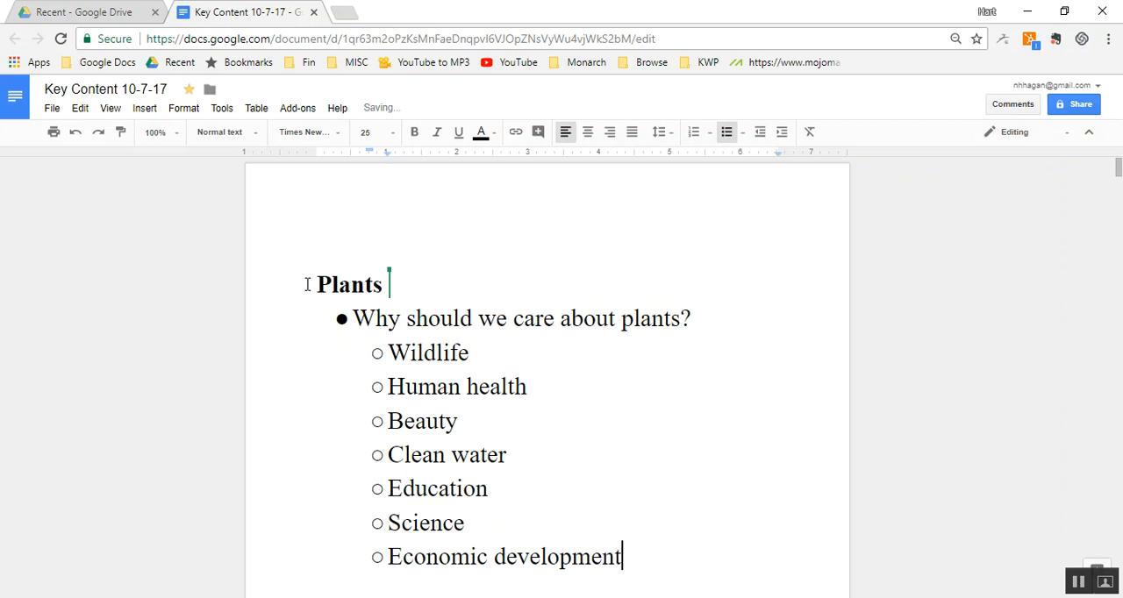
- Change the text colour of the Water heading and all its bullets, through "Thriving ecosystems.", to purple
key("Down")
key("Down")
key("Down")
key("Down")
key("Down")
key("Down")
key("Down")
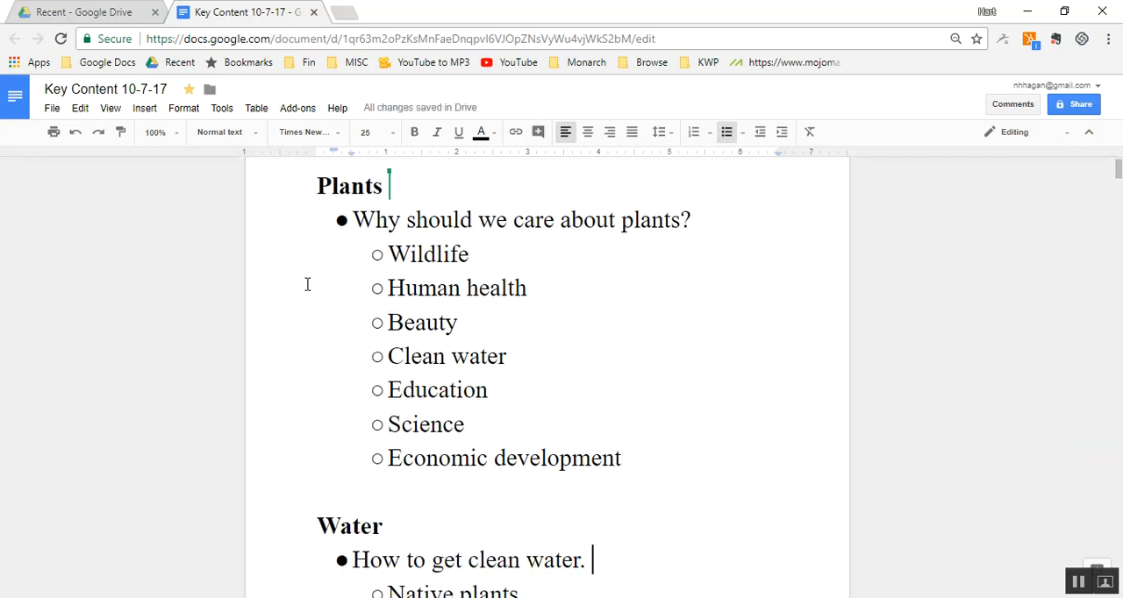
key("Up")
key("Up")
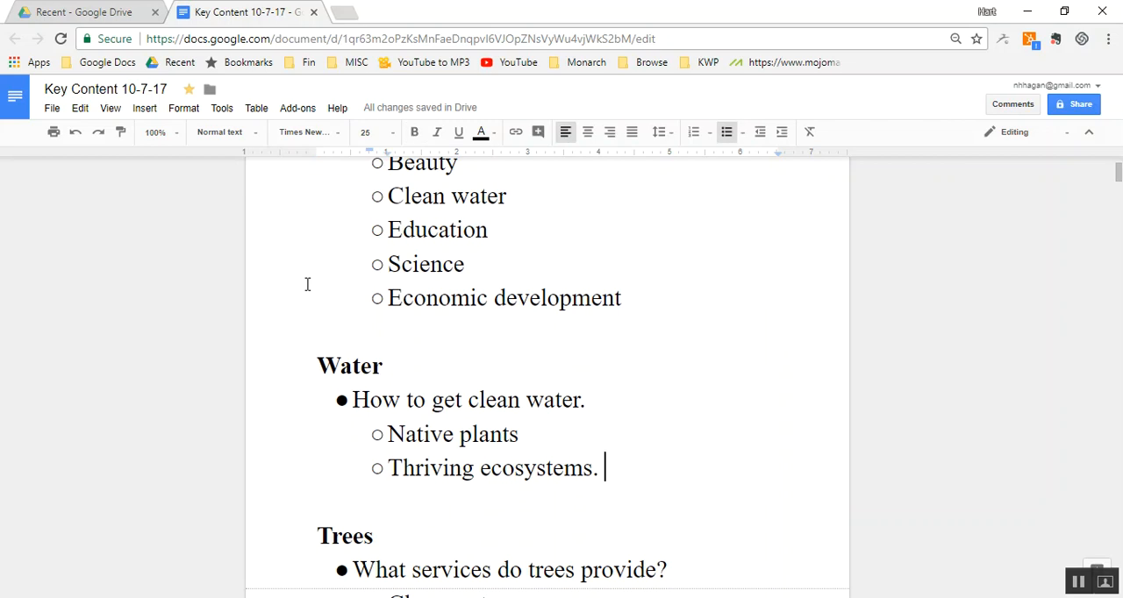
key("Up")
key("Up")
key("Up")
key("Home")
key("shift+Down")
key("shift+Down")
key("shift+Down")
key("shift+Down")
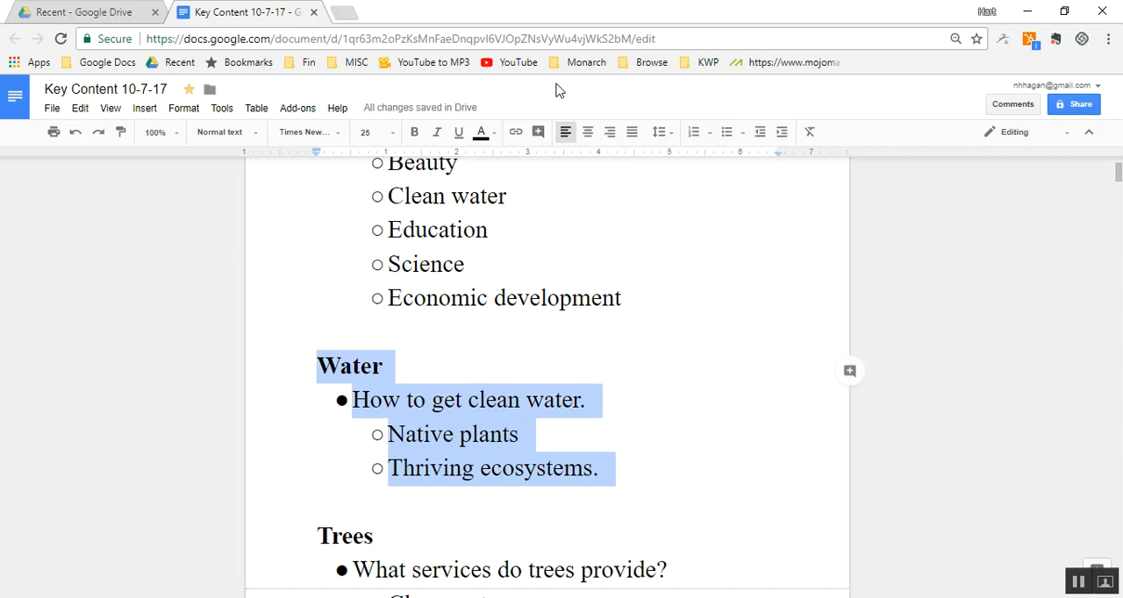
left_click(483, 136)
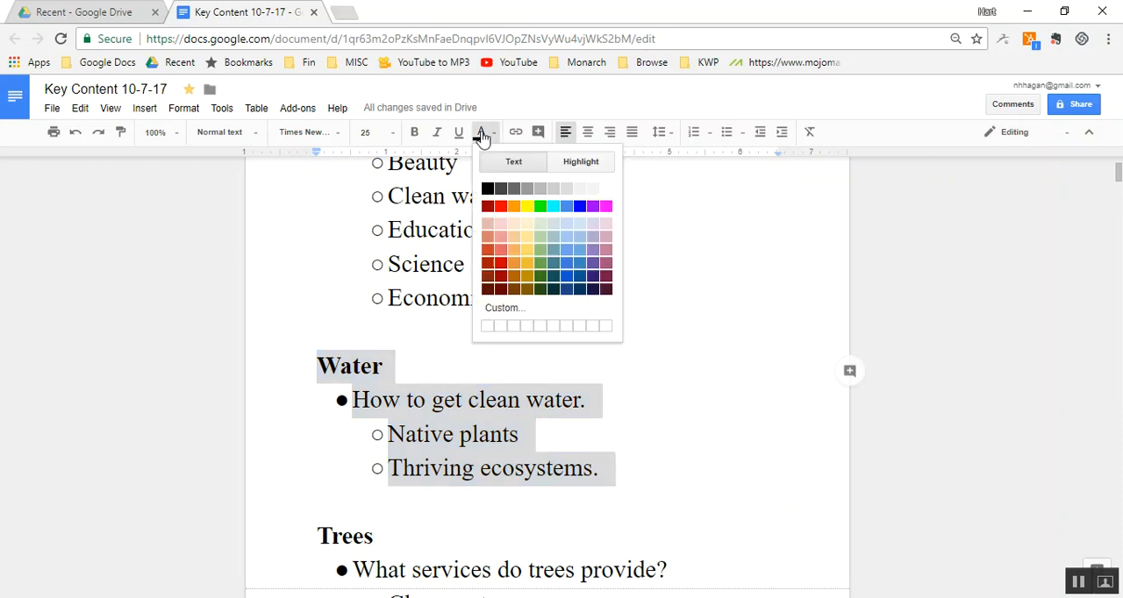
left_click(593, 211)
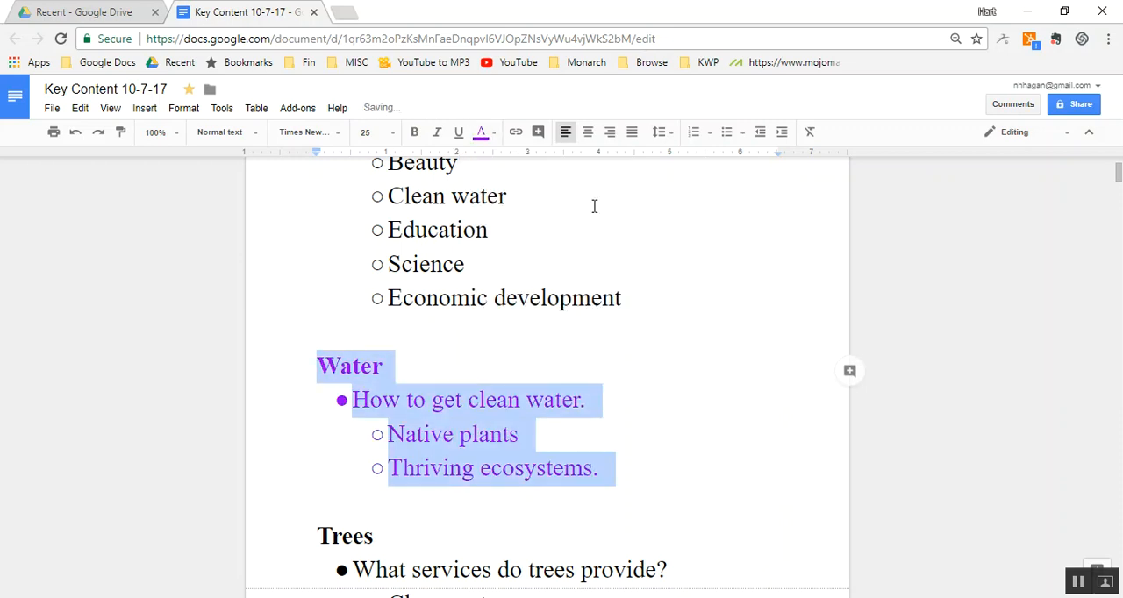
left_click(560, 369)
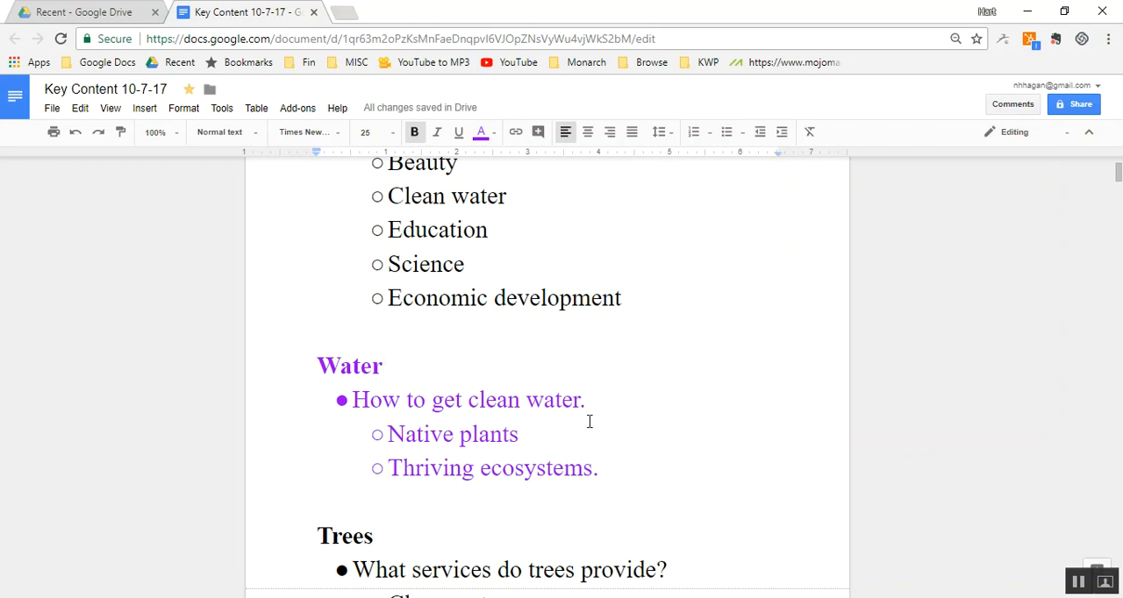
- Add the sub-bullets "Top 100" and "Communities of native plants." below "Thriving ecosystems." in the Water list
left_click(618, 471)
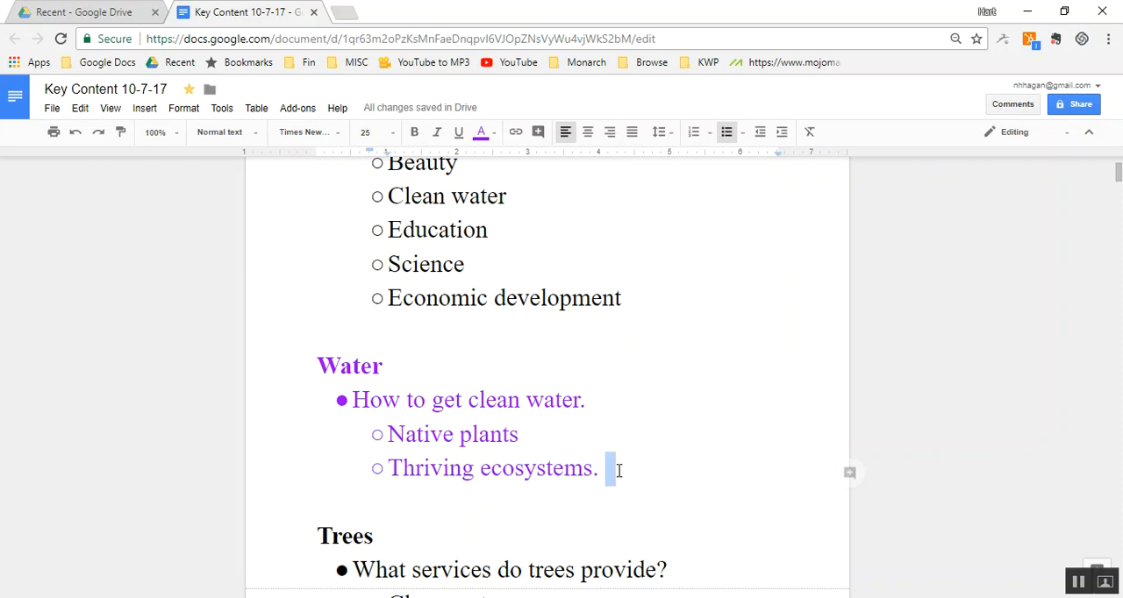
key("Return")
type("Top ")
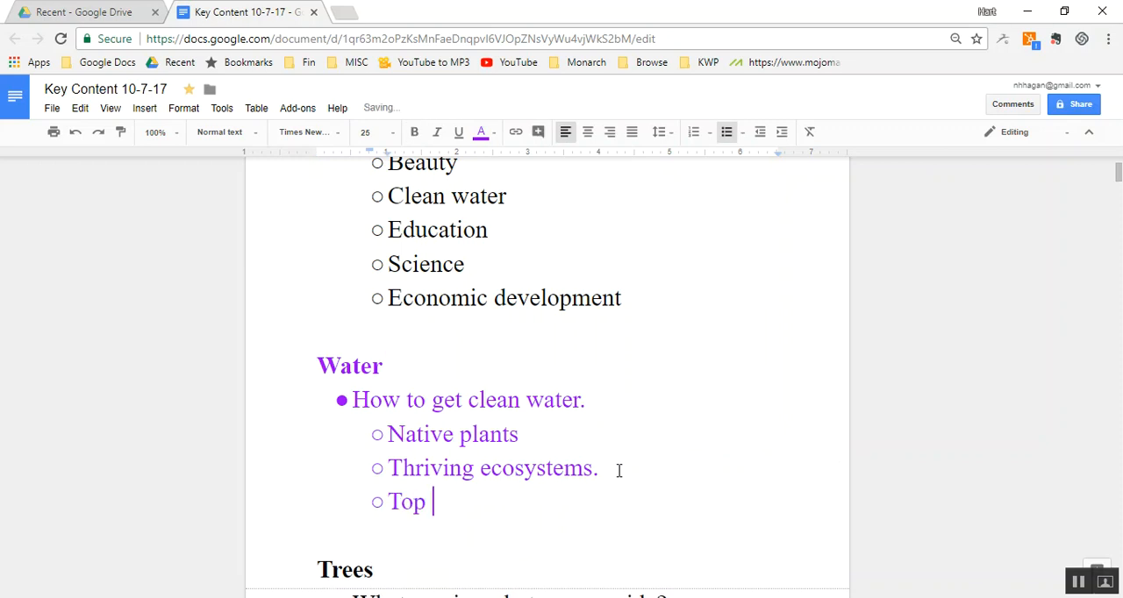
type("100")
key("Return")
type("communi")
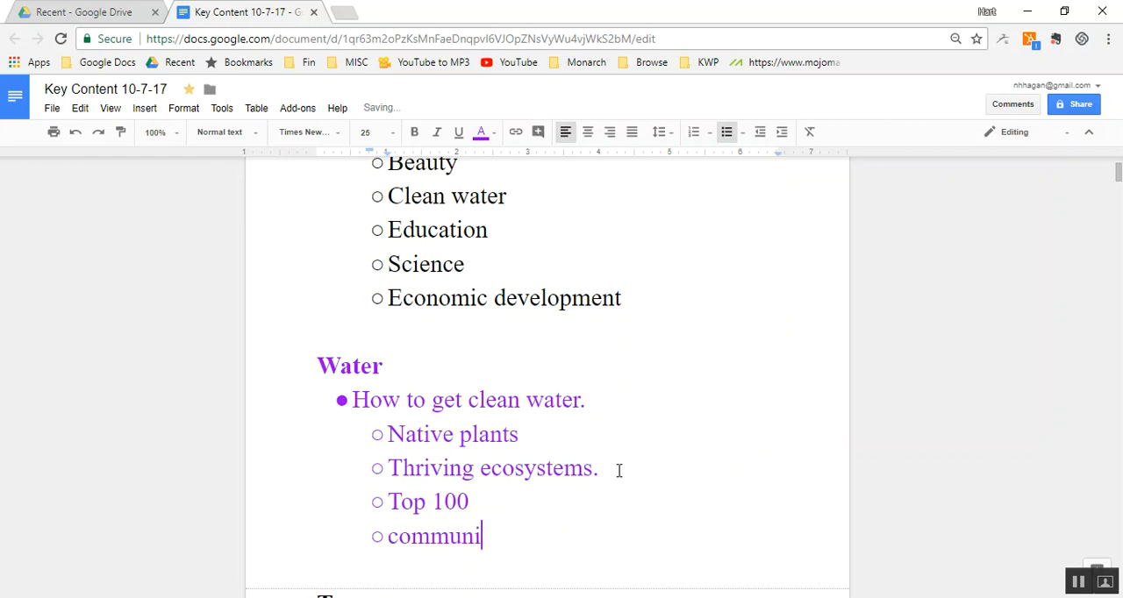
type("ties of native plants.")
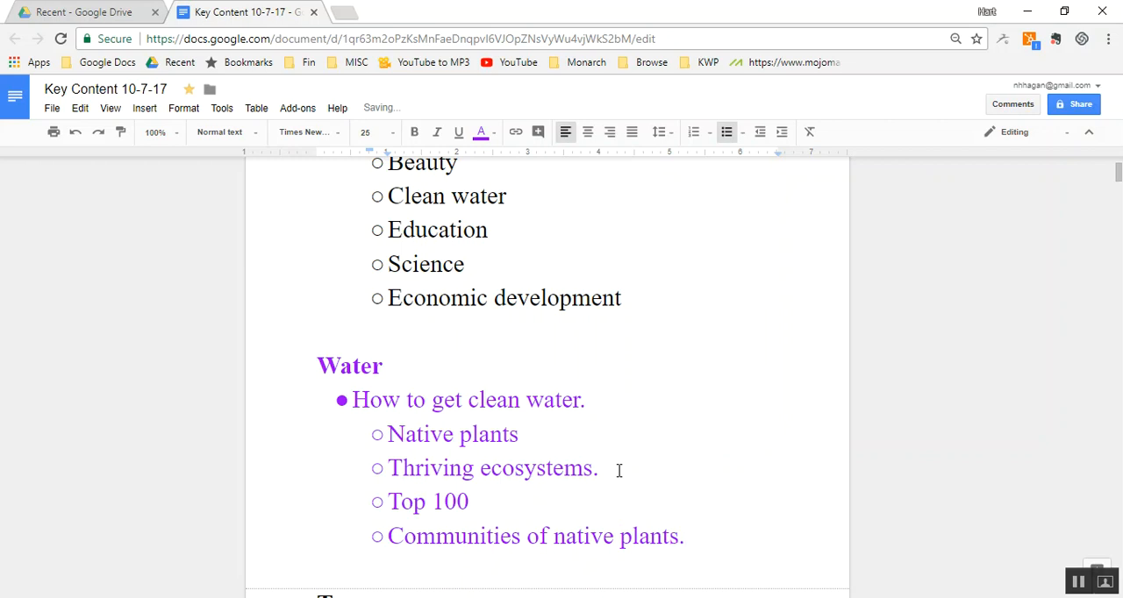
- Add the sub-bullets "Riparian buffers" and "Rain gardens" at the end of the Water list
key("Return")
type("riparian buffers")
key("Return")
type("rain gardens")
- Add a main-level bullet "Why?" to the Water list with the sub-bullet "Dead zone in gulf of mexico."
key("Return")
key("shift+Tab")
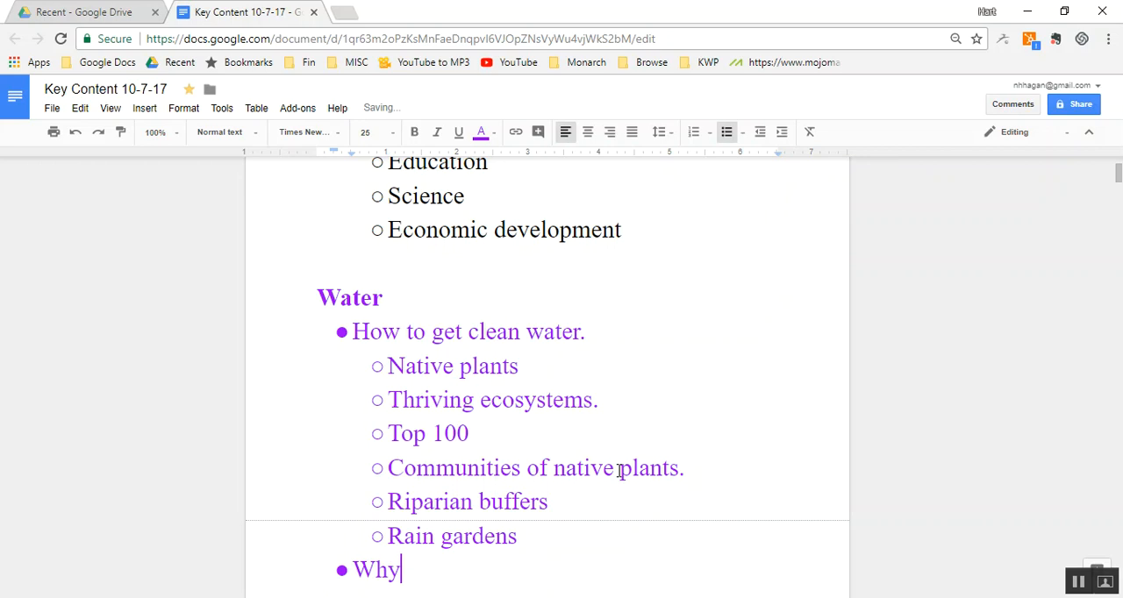
type("?")
key("Return")
key("Tab")
type("dead zone in gulf of mexico.")
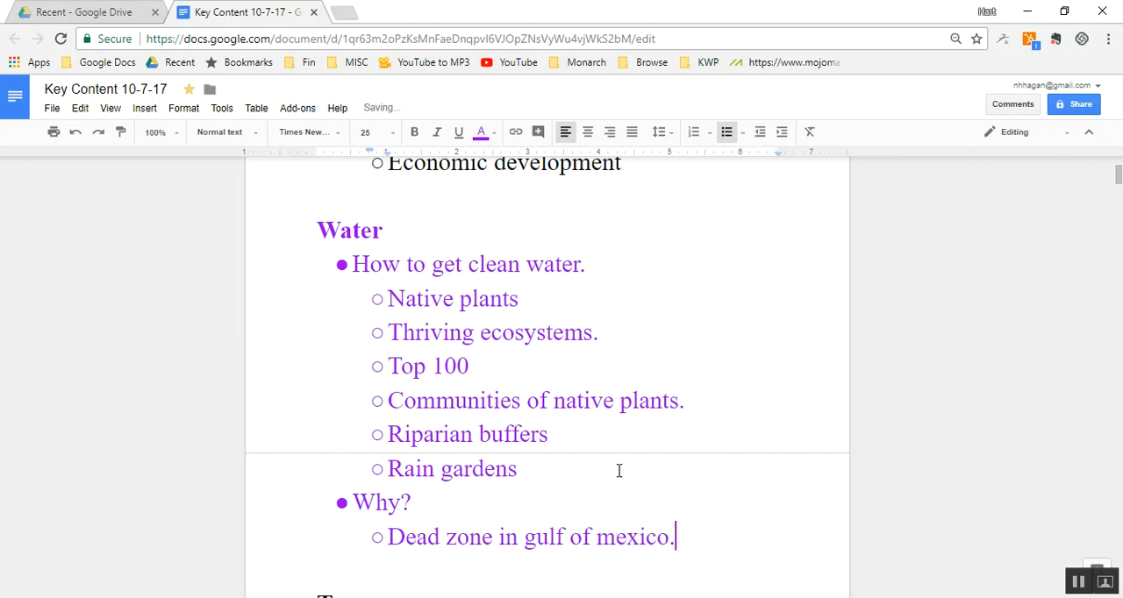
- Check the document's word count and close the results
left_click(498, 476)
key("Down")
key("Down")
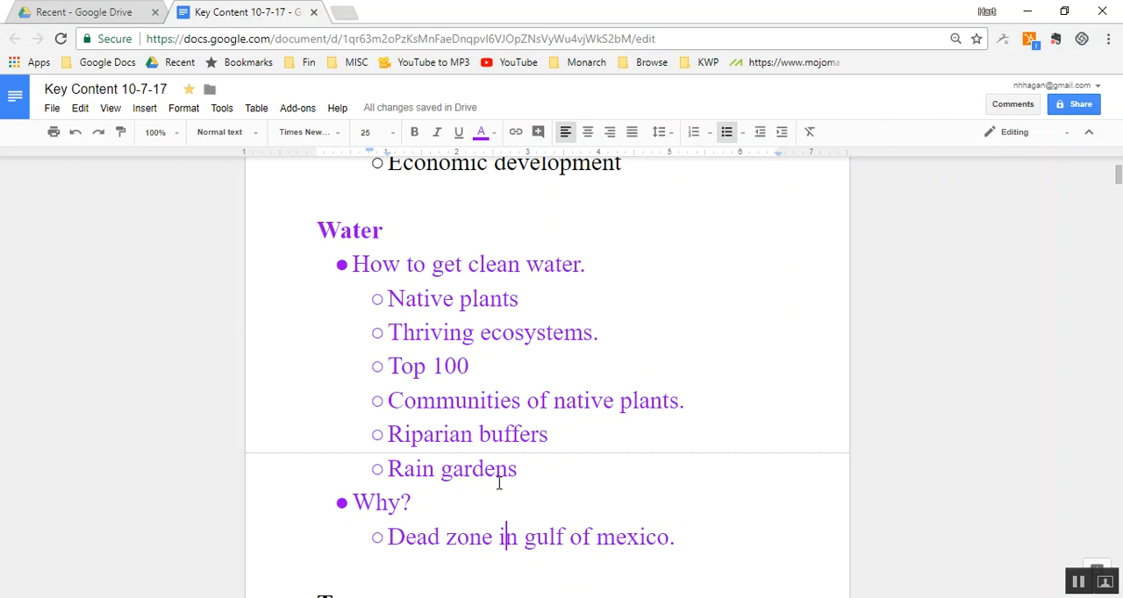
key("ctrl+shift+c")
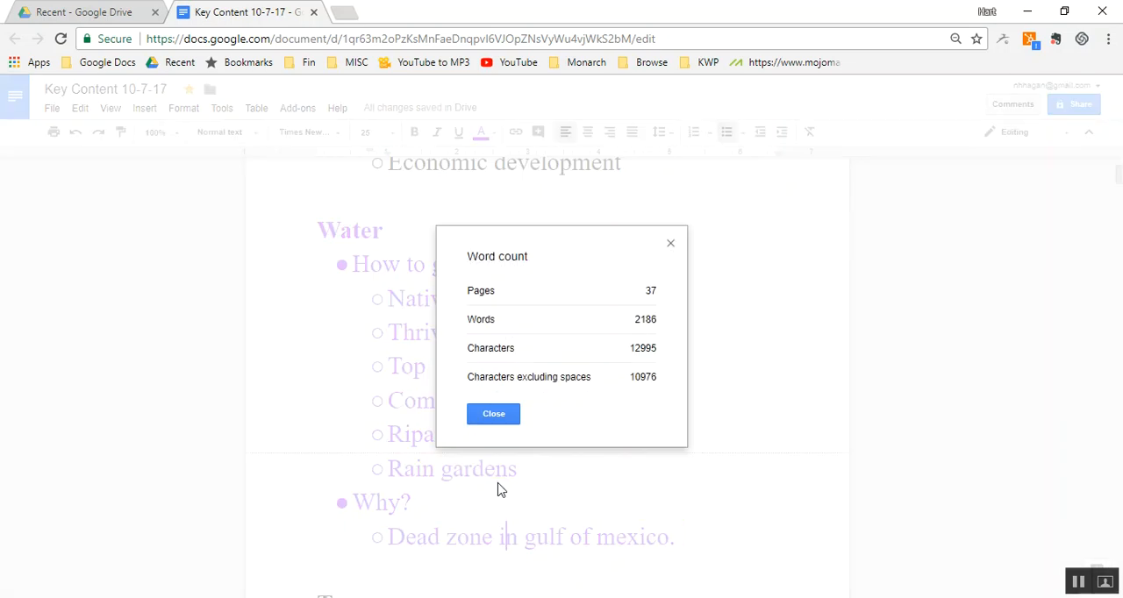
left_click(487, 415)
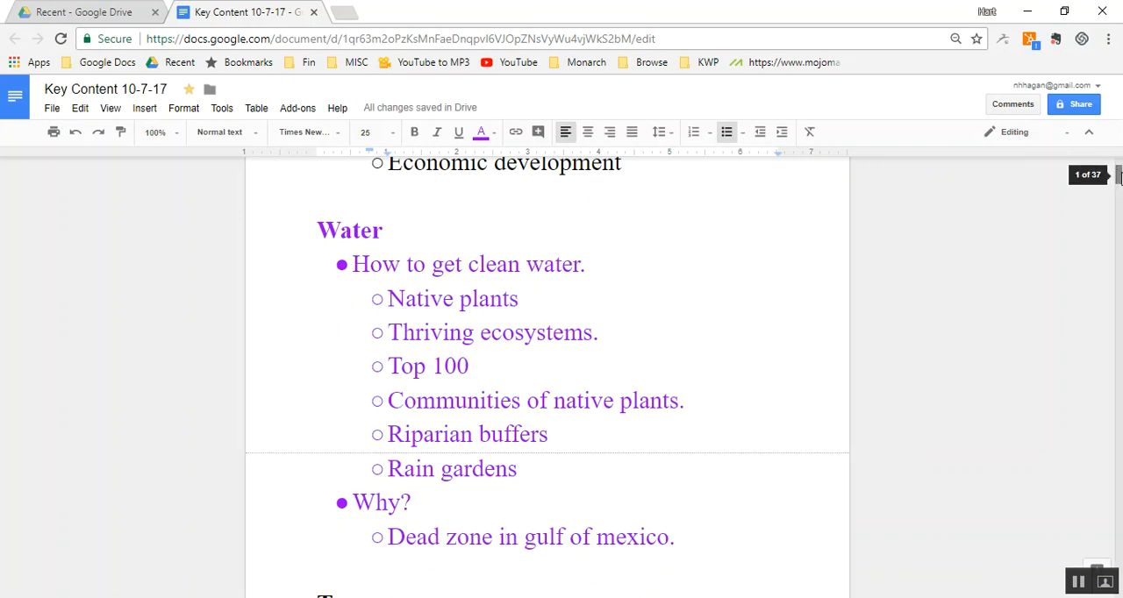
- Add the main-level bullet "How do trees clean water?" after the "Oxygen" sub-bullet in the Trees list
left_click(584, 331)
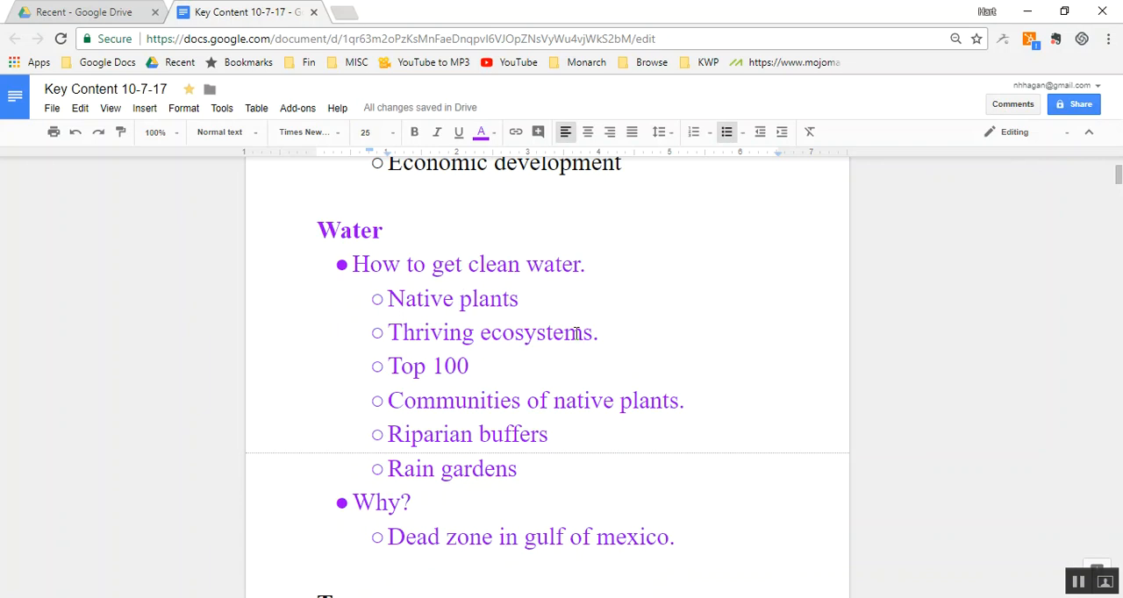
key("Down")
key("Down")
key("Down")
key("Down")
key("Down")
key("Down")
key("Down")
key("Down")
key("Down")
key("Down")
key("Down")
key("Down")
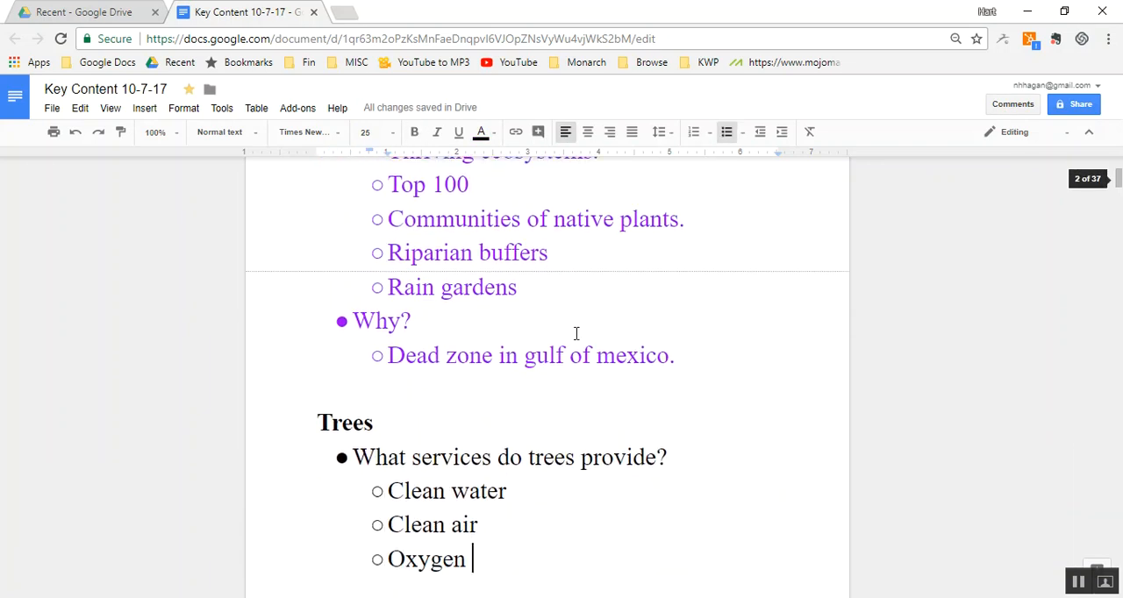
key("Down")
key("Down")
key("Down")
key("Up")
key("Up")
key("Up")
key("Up")
key("Up")
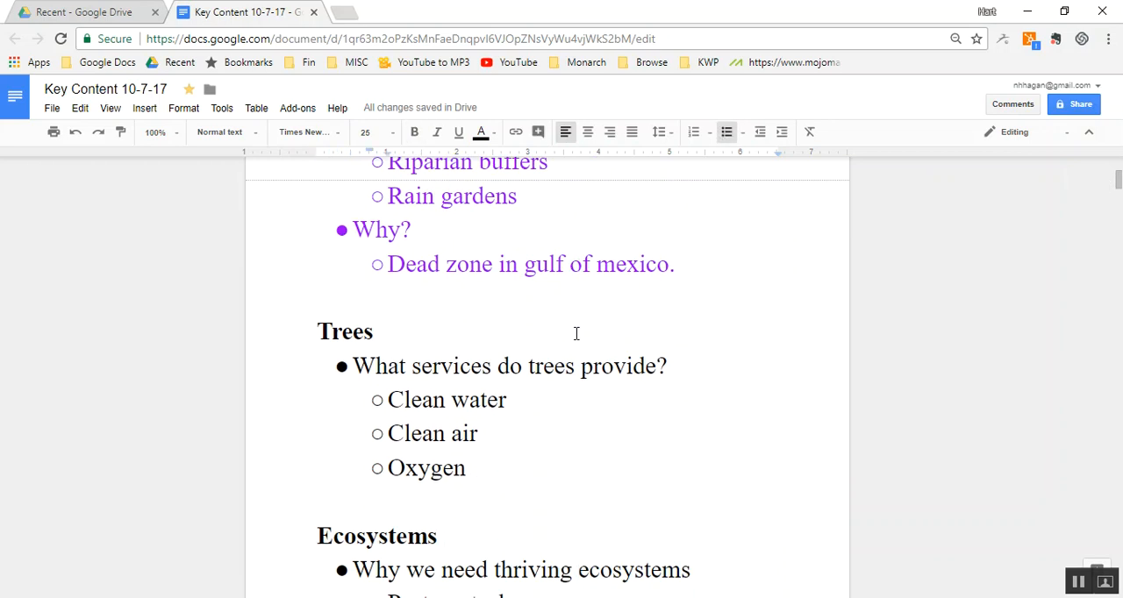
key("Down")
key("Down")
key("Return")
key("shift+Tab")
type("How")
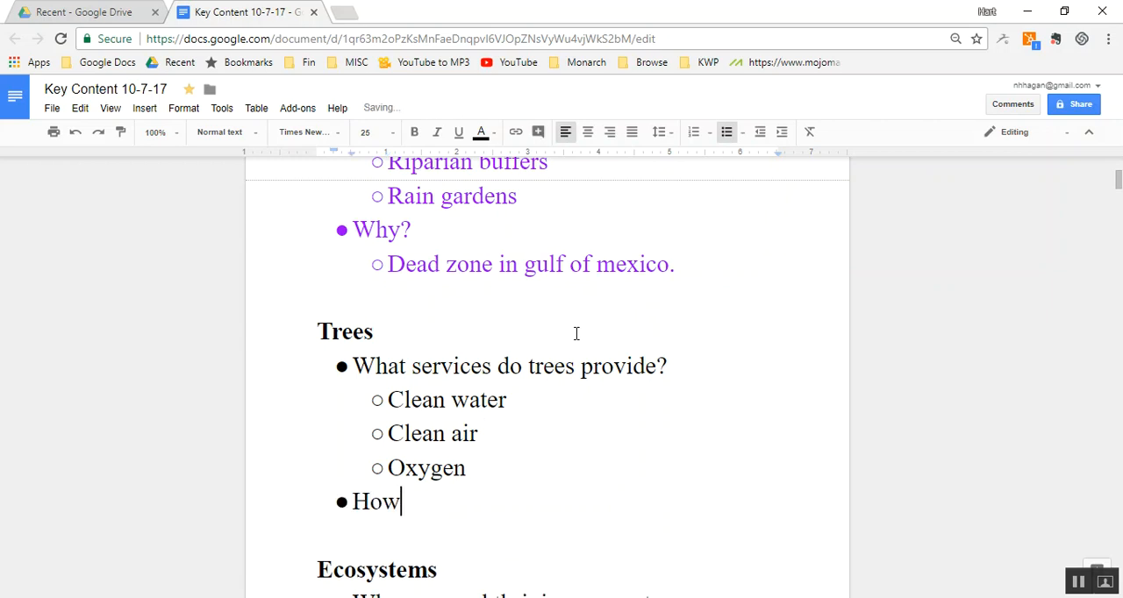
type(" do trees ")
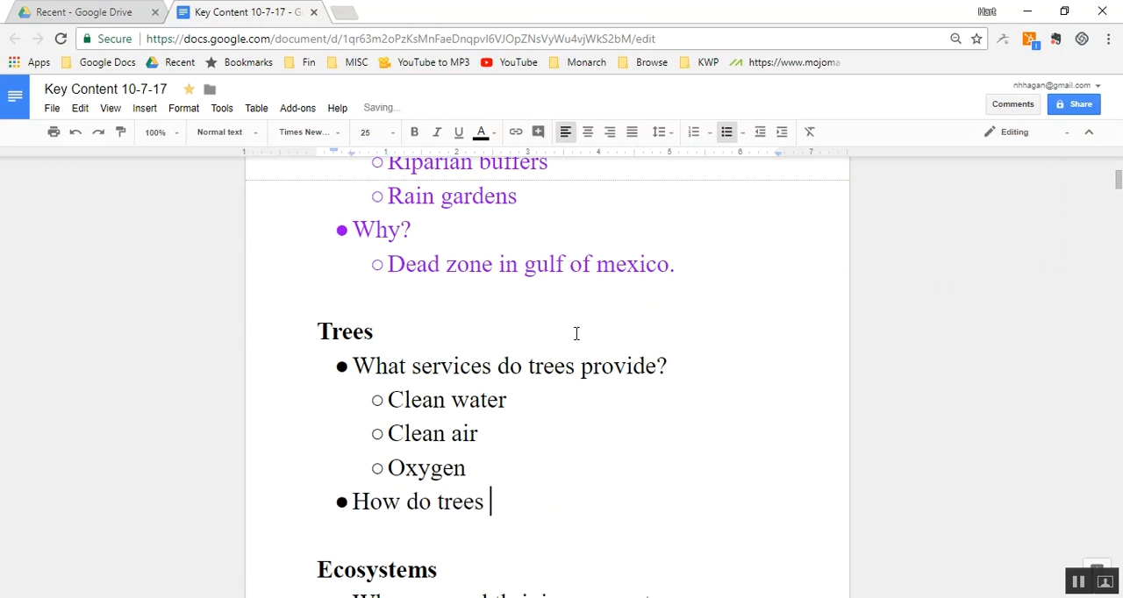
type("clean water?")
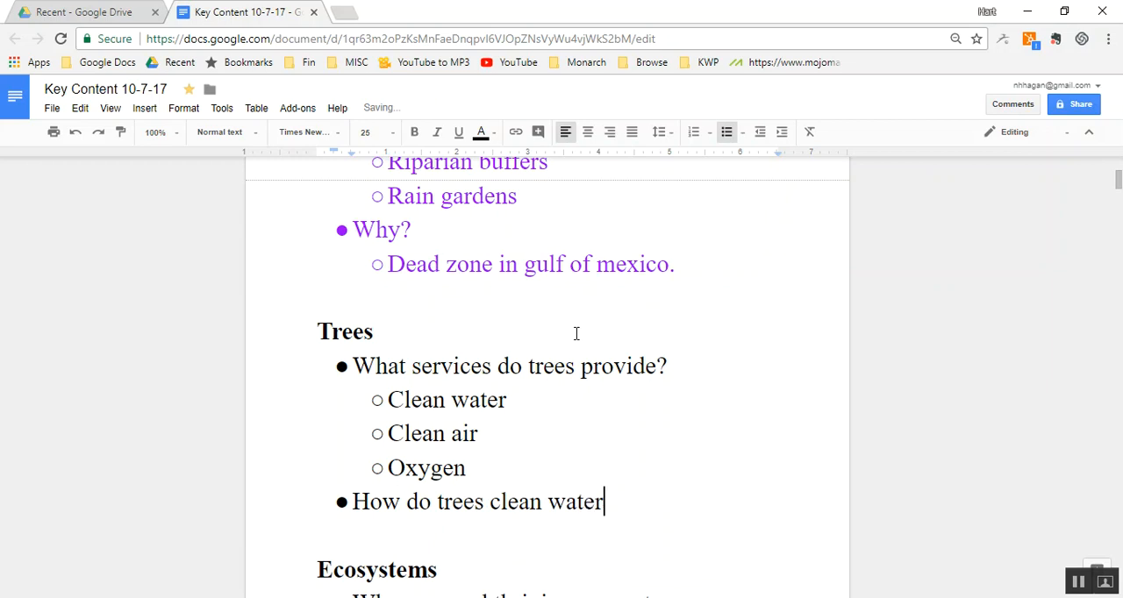
- Add the bullet "How do trees clean air?" below the clean water question in the Trees list
key("Return")
type("Who")
key("BackSpace")
key("BackSpace")
key("BackSpace")
key("BackSpace")
key("BackSpace")
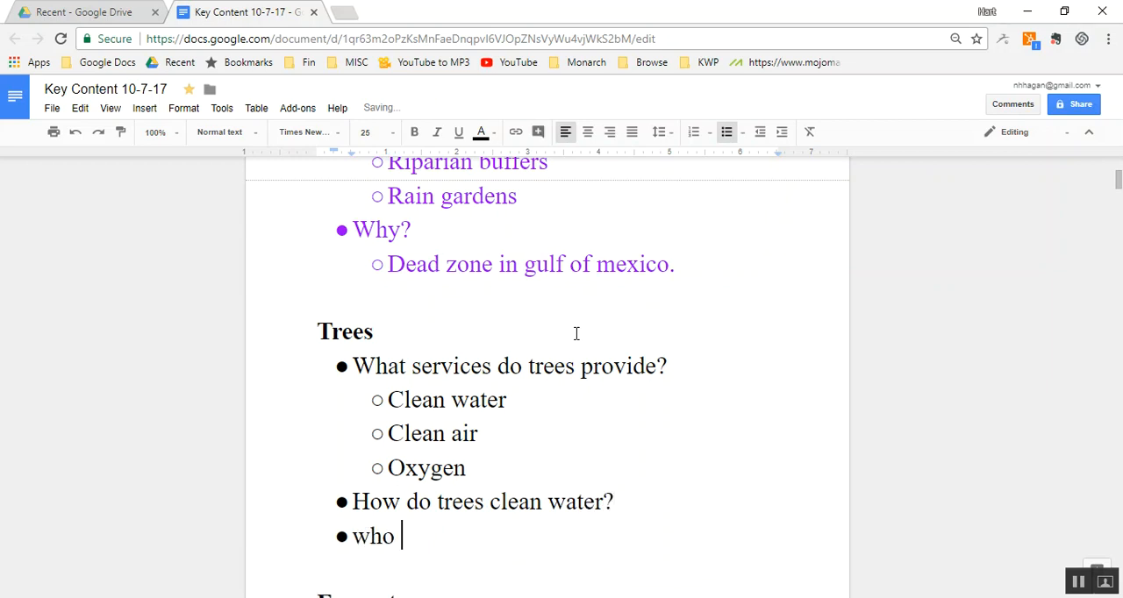
type("How do ")
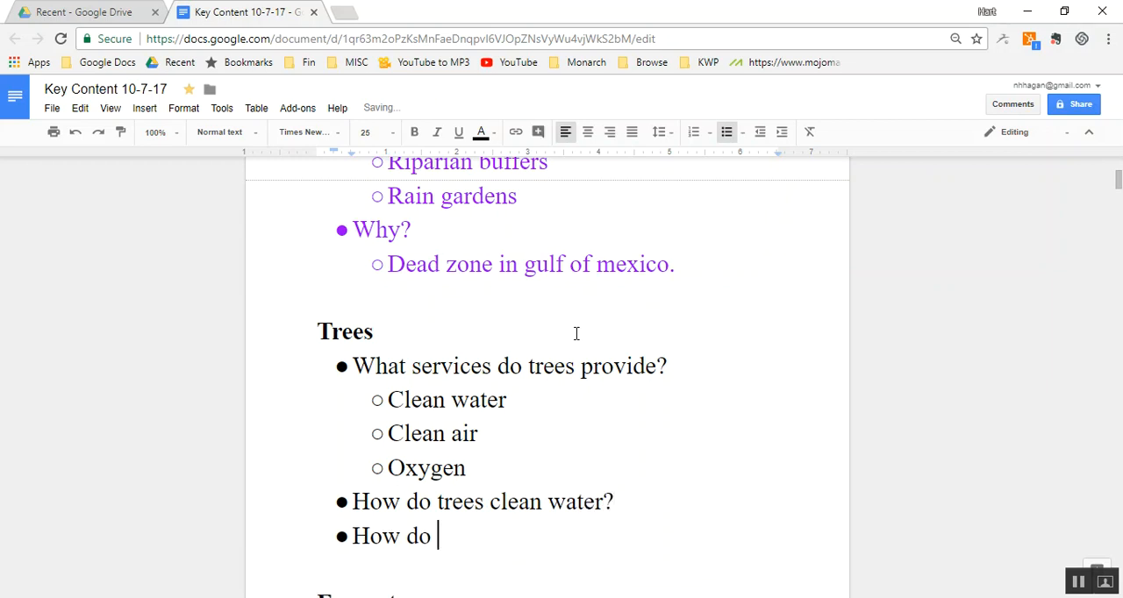
type("trees clean ")
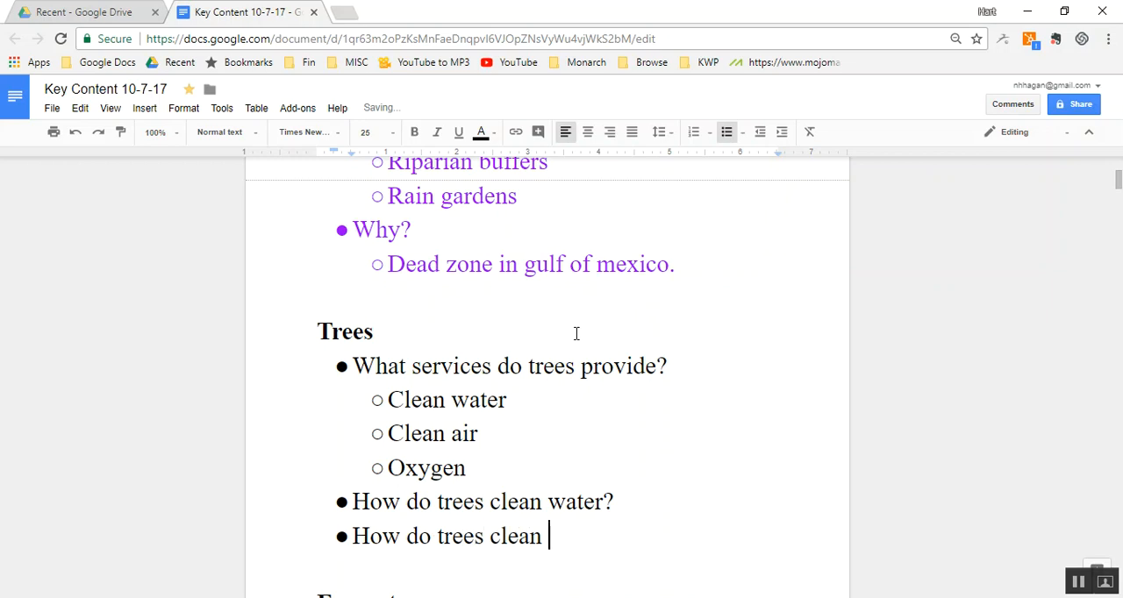
type("air?")
- Add the bullet "How do trees provide oxygen?" below the clean air question in the Trees list
key("Return")
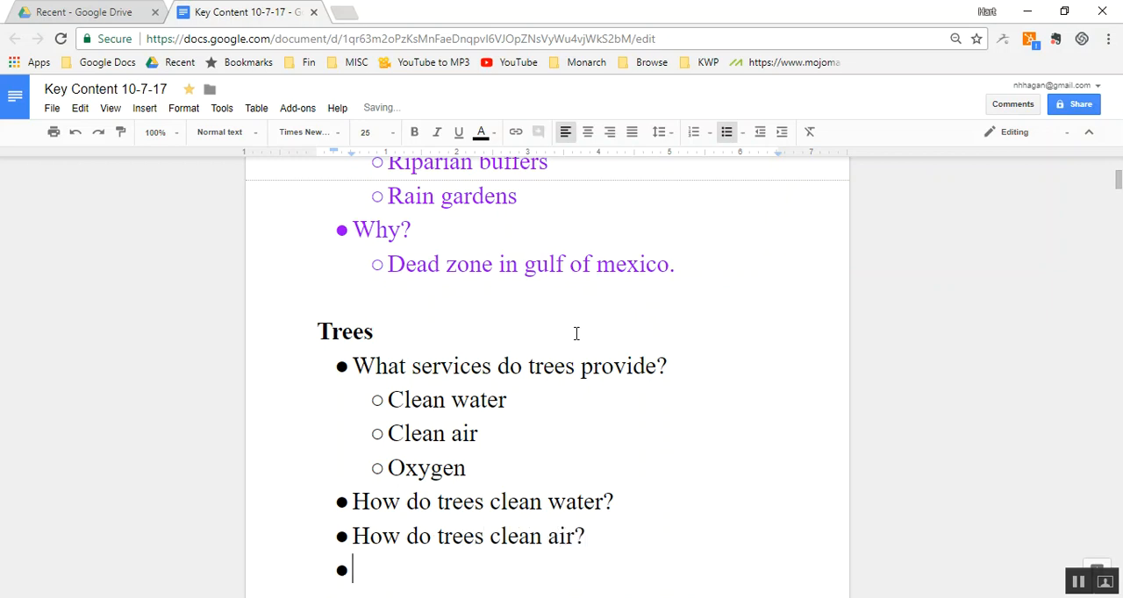
type("how do ")
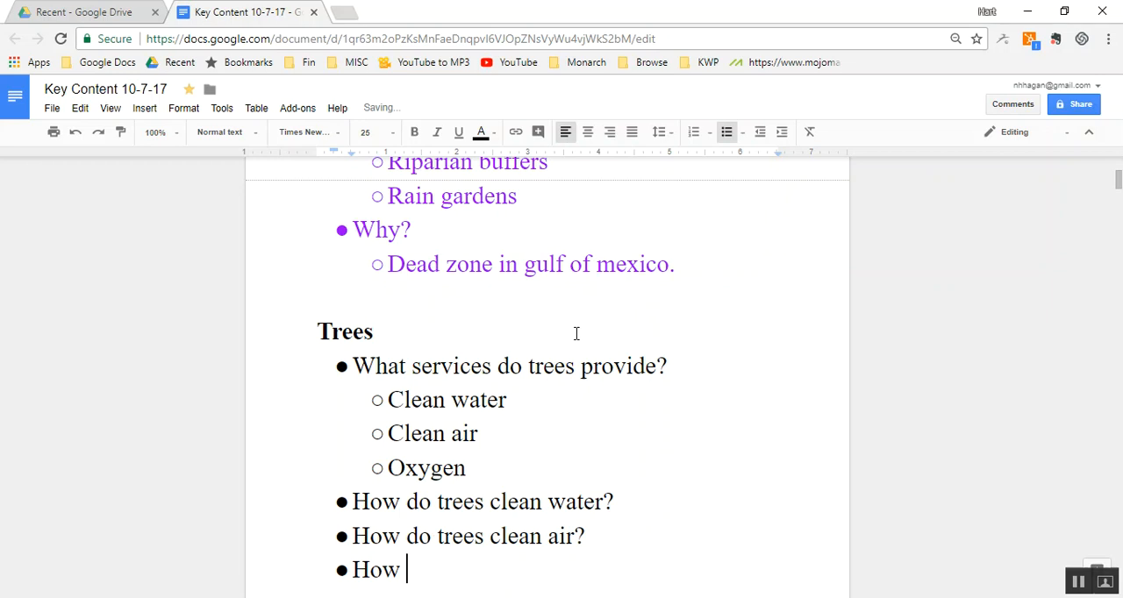
type("trees p")
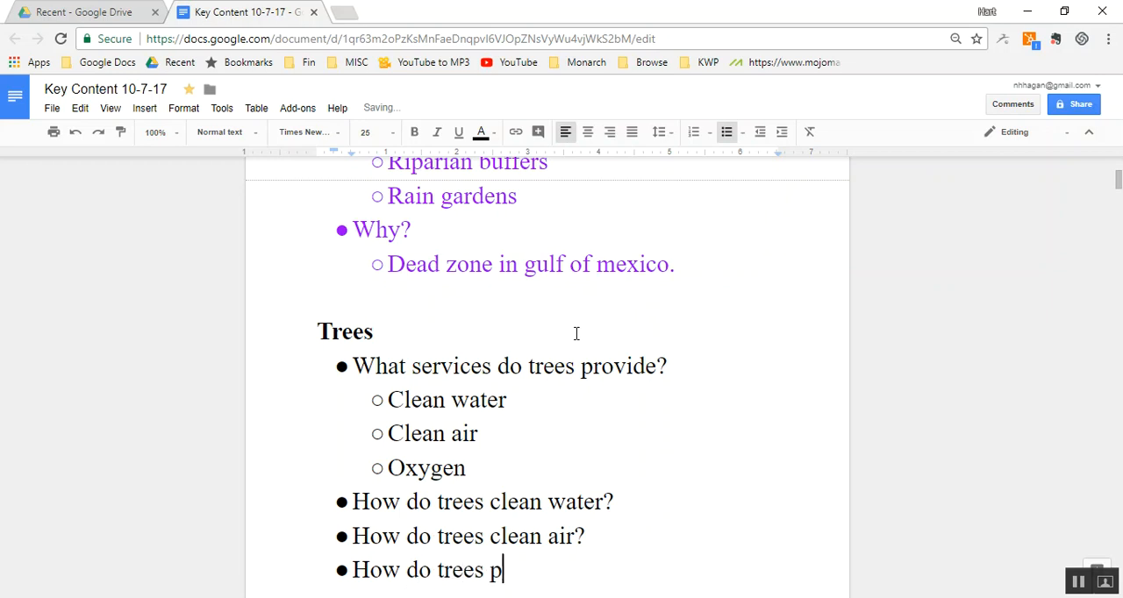
type("rovide oxy")
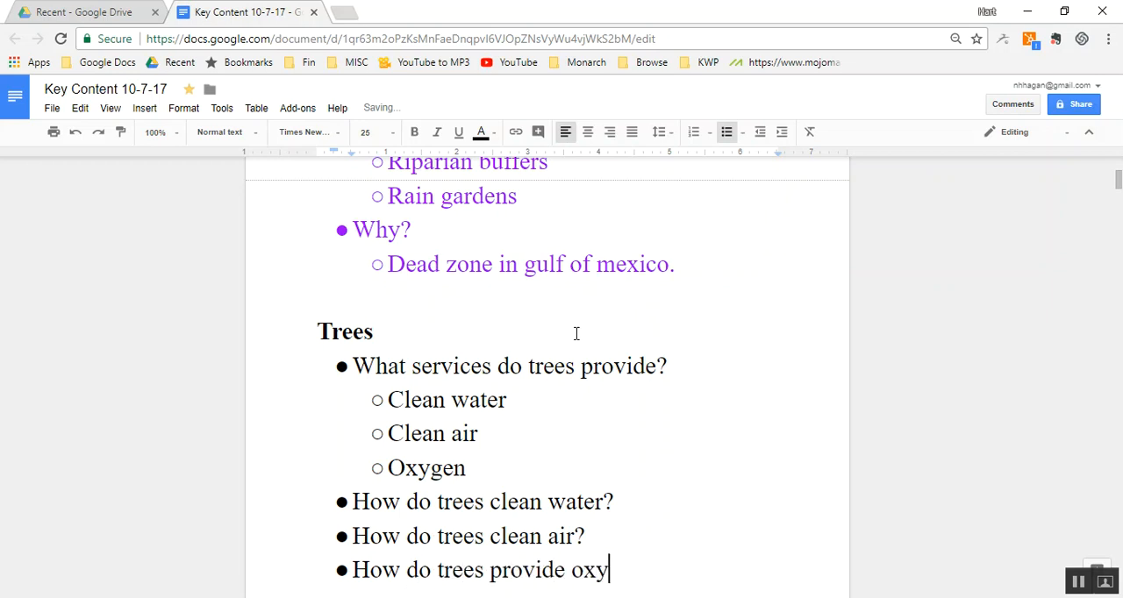
type("gen?")
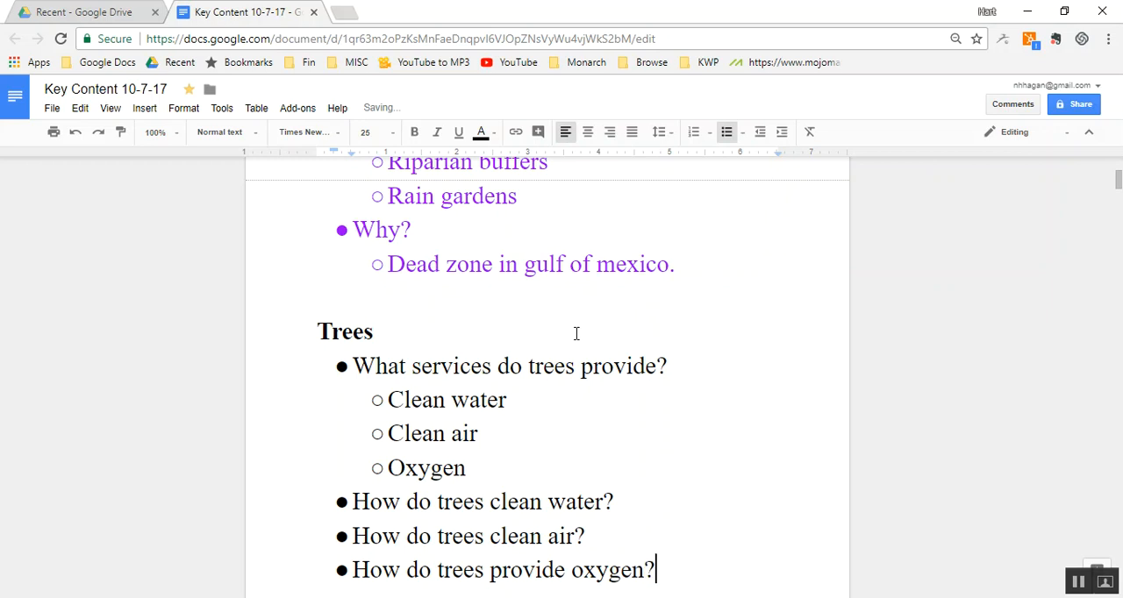
- Review the Ecosystems section and its bullets on why ecosystems matter, their characteristics and how to create them
key("Down")
key("Down")
key("Down")
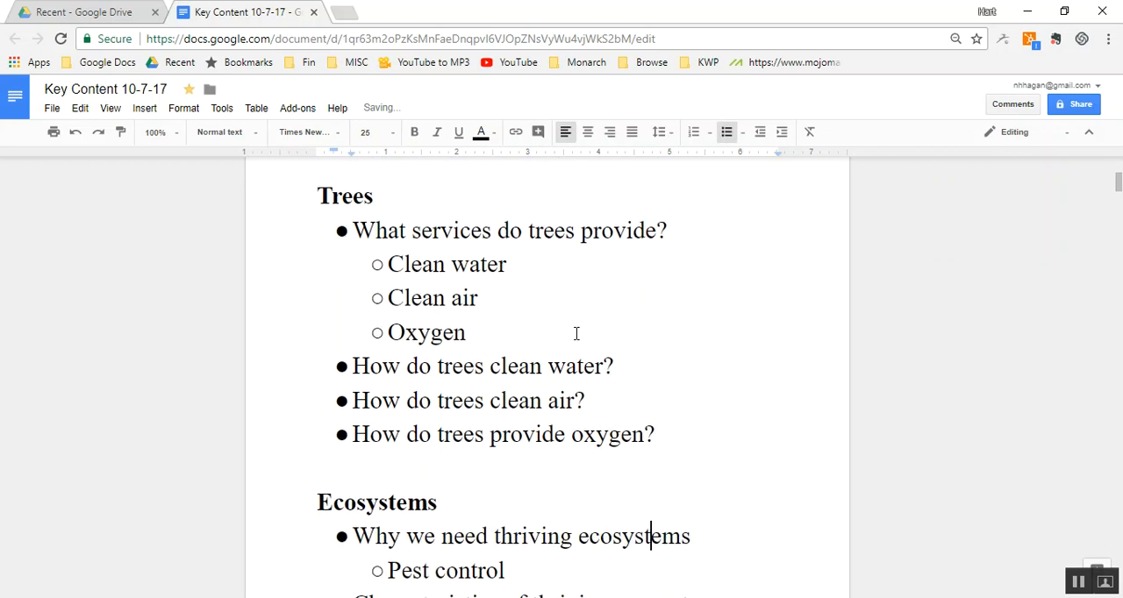
key("Down")
key("Down")
key("Down")
key("Down")
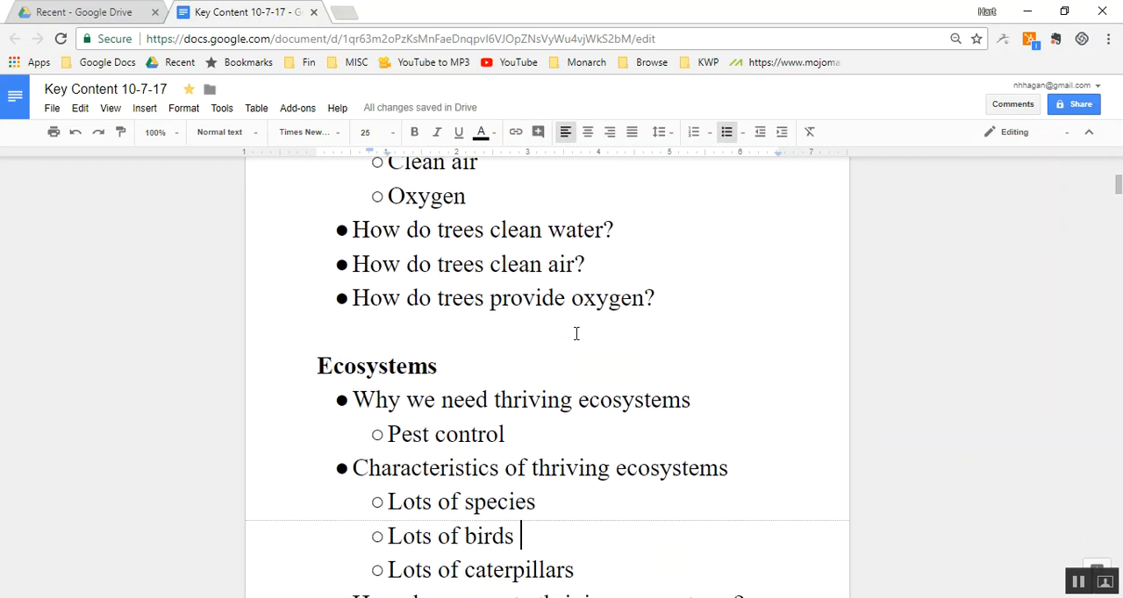
key("Up")
key("Up")
scroll(577, 333, "up", 3)
left_click(549, 378)
key("Down")
key("Down")
key("Down")
key("Down")
key("Down")
key("Down")
key("Down")
key("Down")
key("Down")
key("Down")
key("Down")
key("Down")
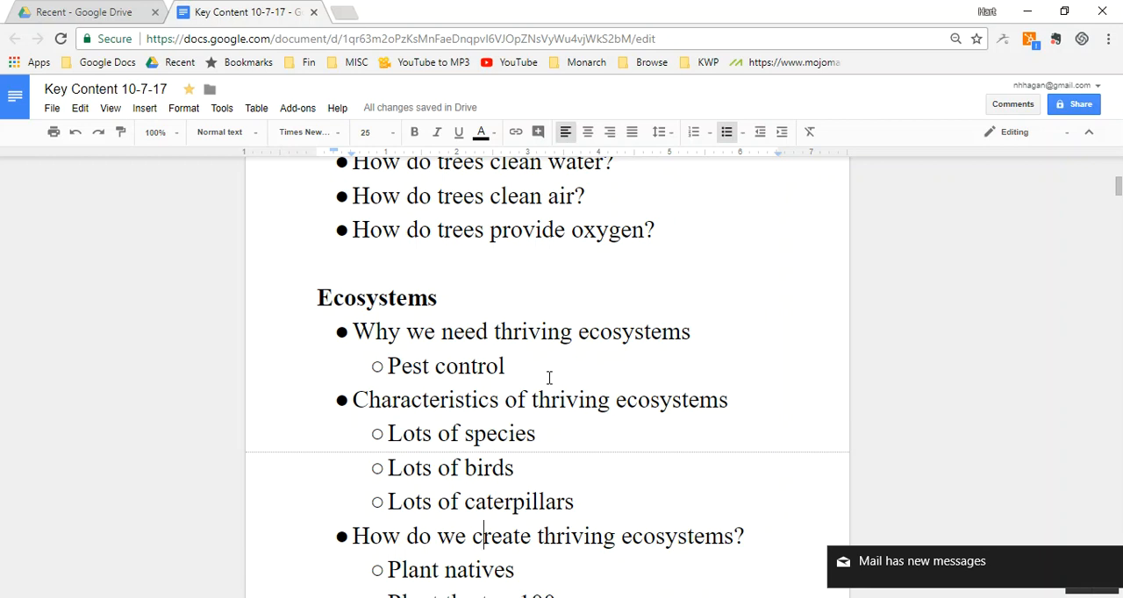
- Add the sub-bullets "Erosion control", "Food" and "Wildlife" after "Pest control" in the Ecosystems list
left_click(533, 358)
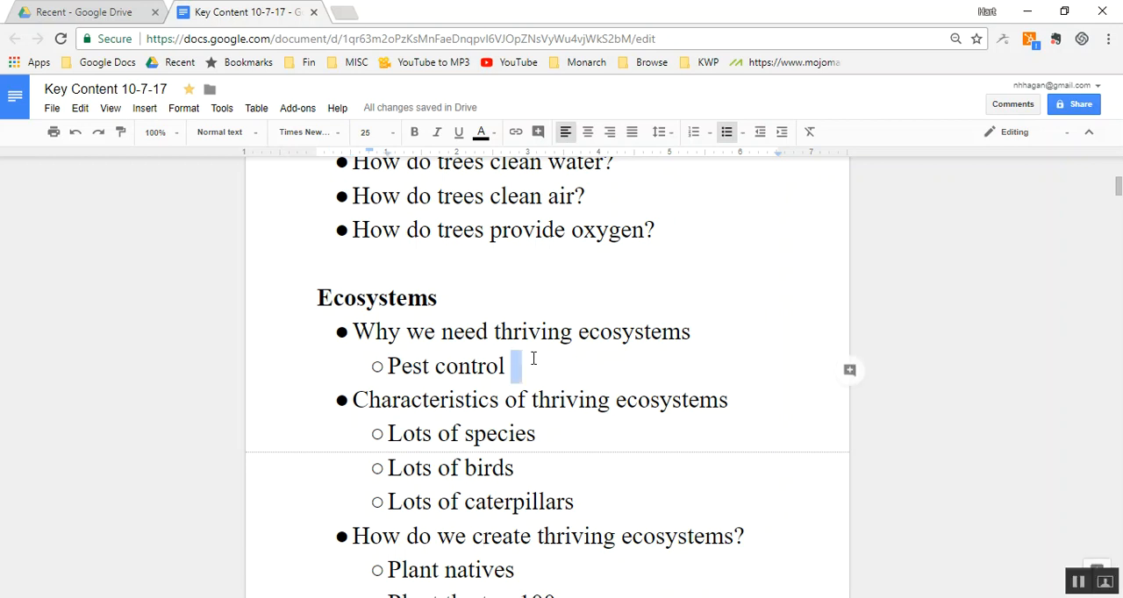
key("Return")
type("erosi")
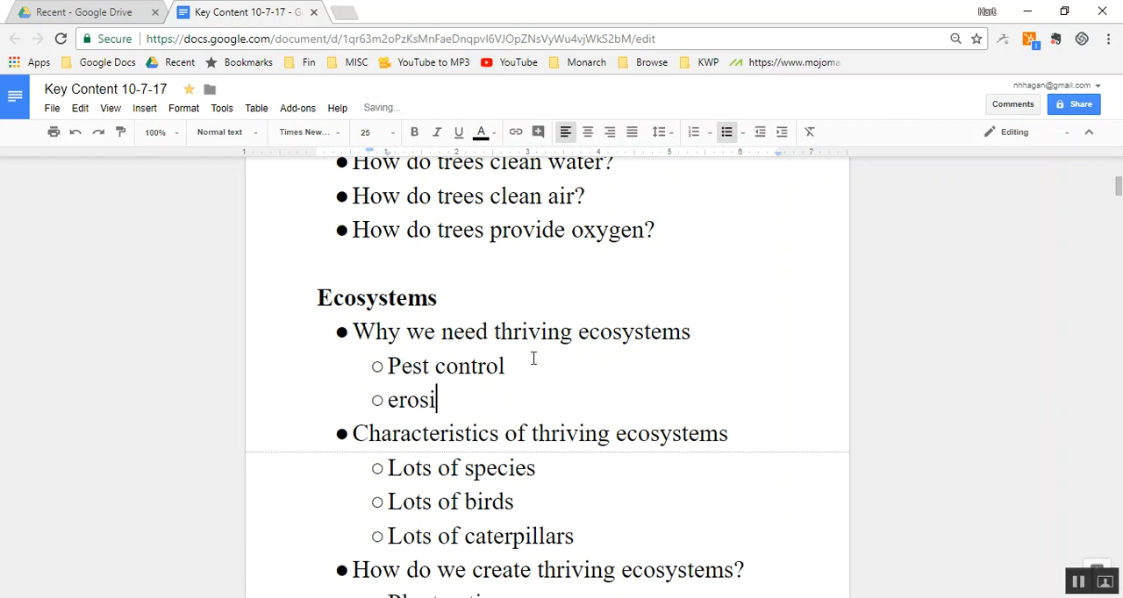
type("on control")
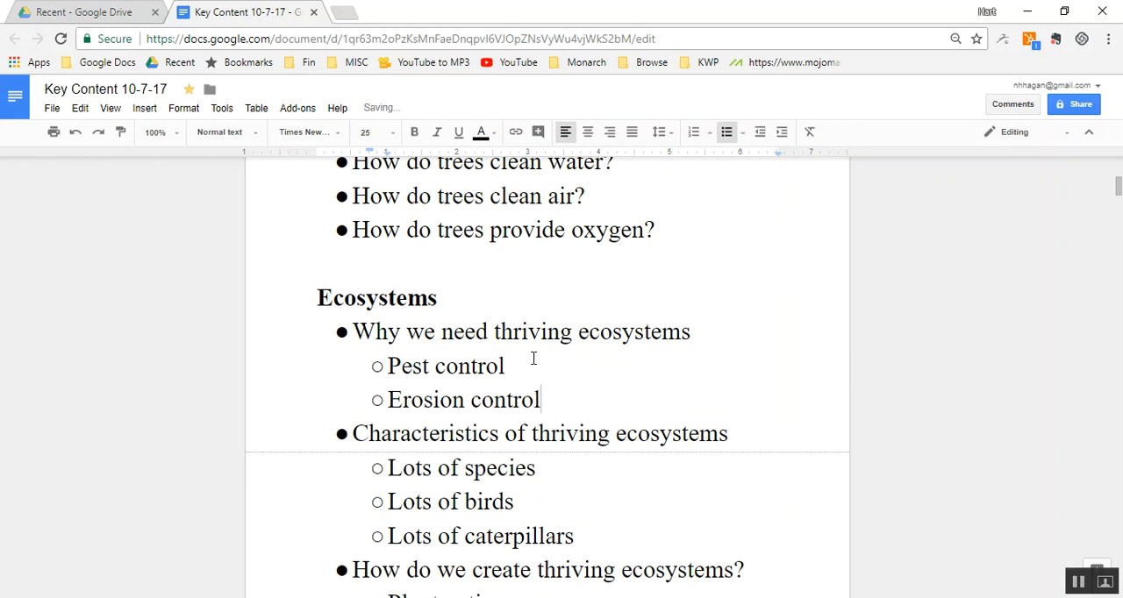
key("Return")
type("food")
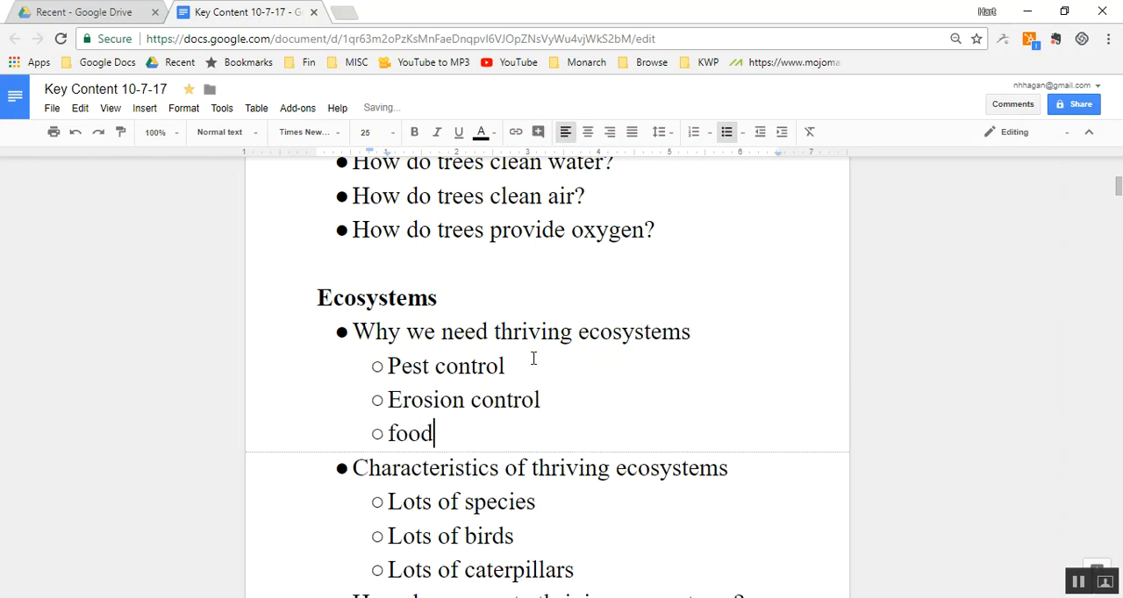
key("Return")
type("wildlife")
- Add the main-level bullet "What's the current status of ecosystems." after the "Wildlife" sub-bullet
key("Return")
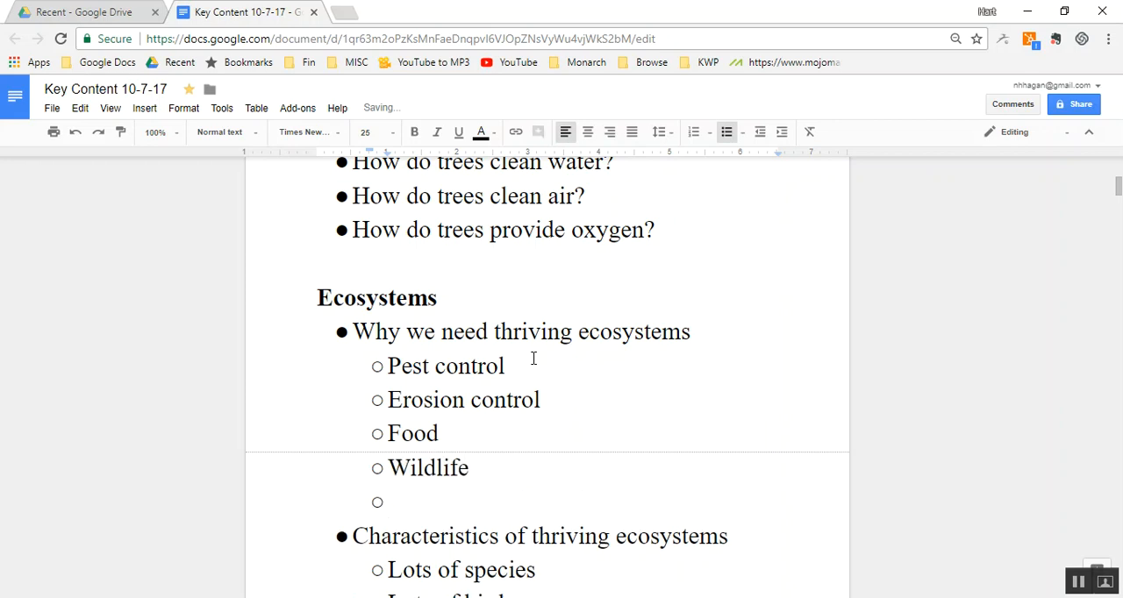
key("shift+Tab")
type("what")
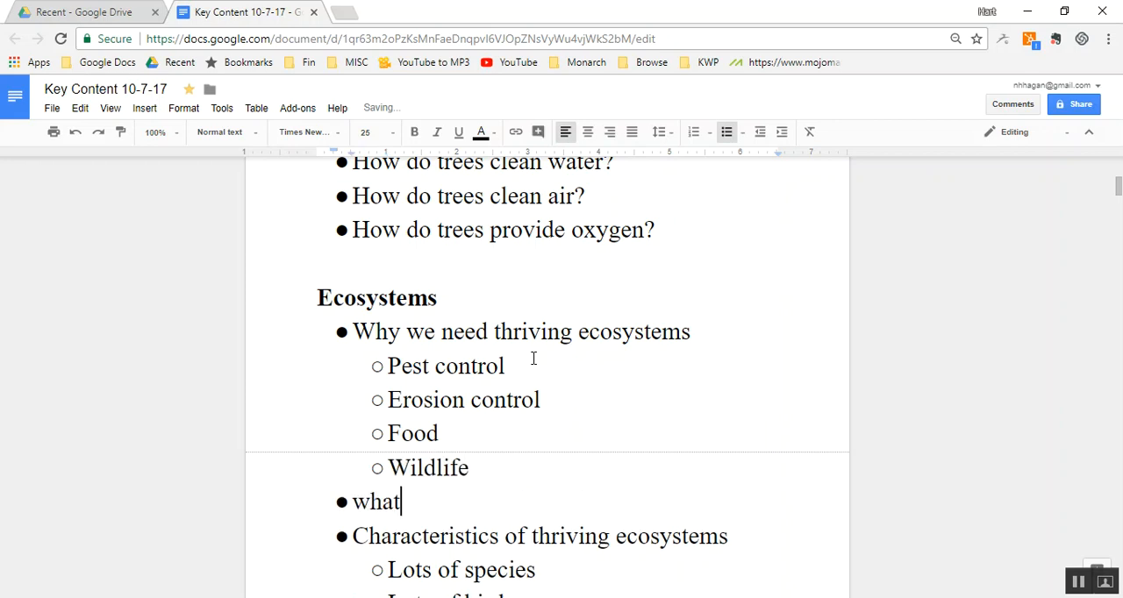
type("'s the cur")
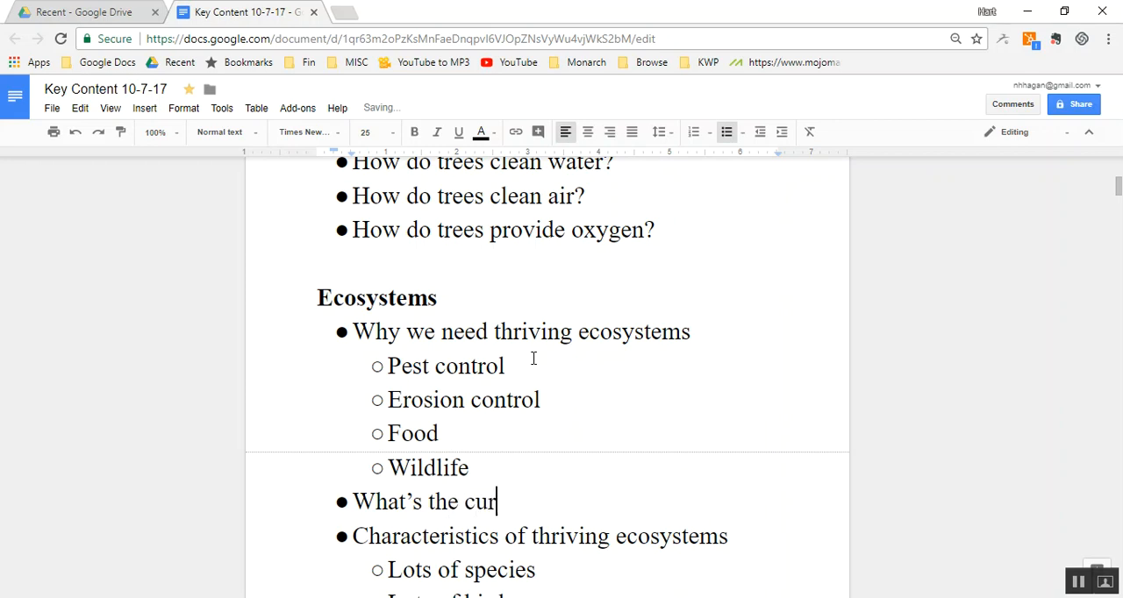
type("rent statu")
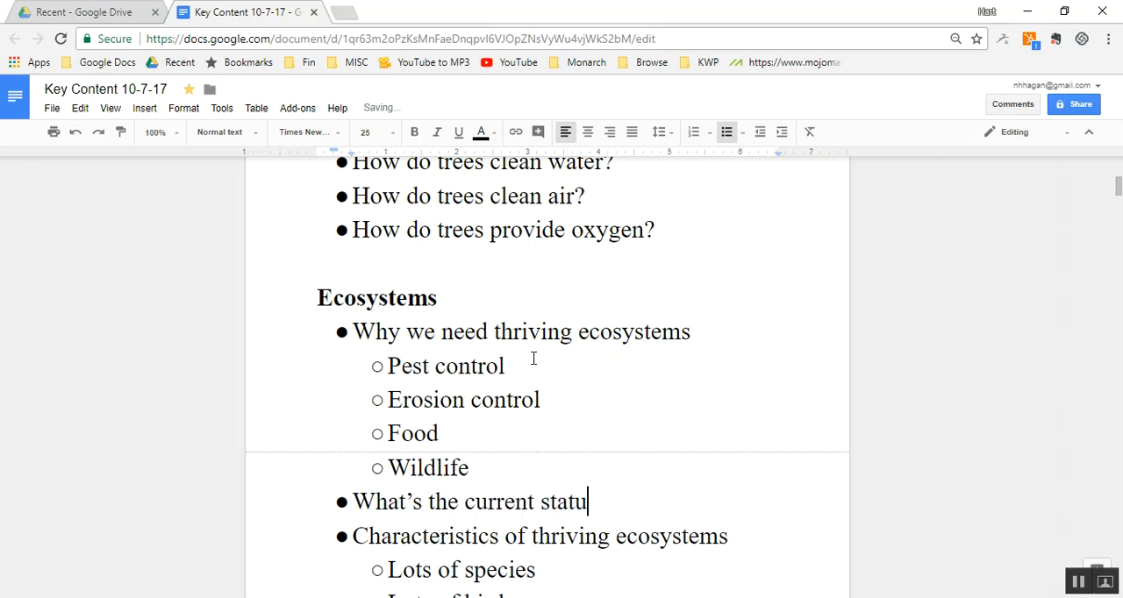
type("s of ecosystem")
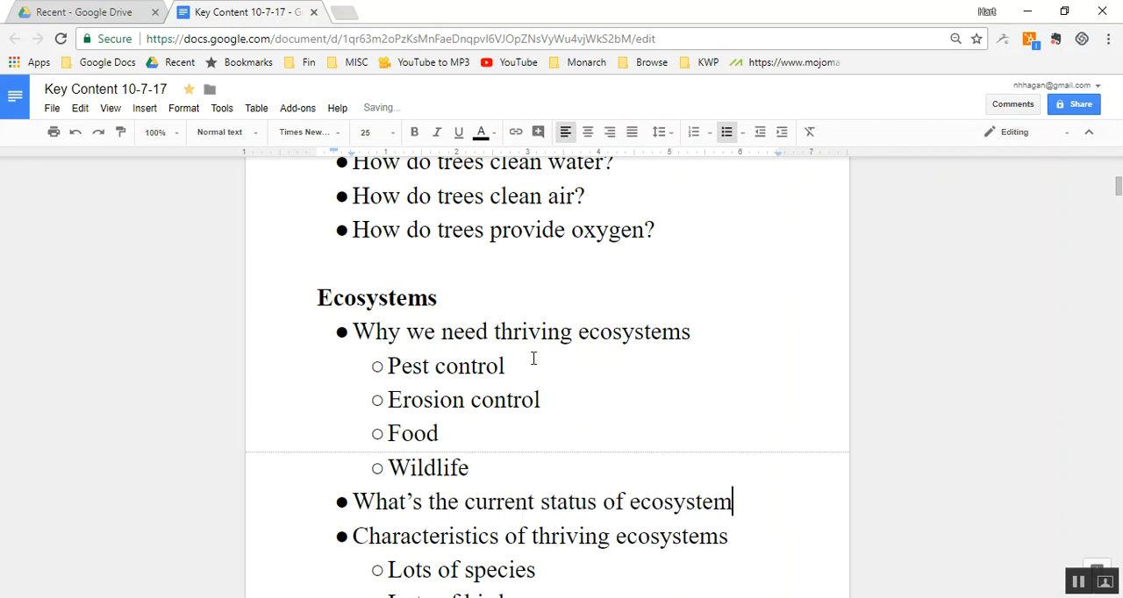
type("s.")
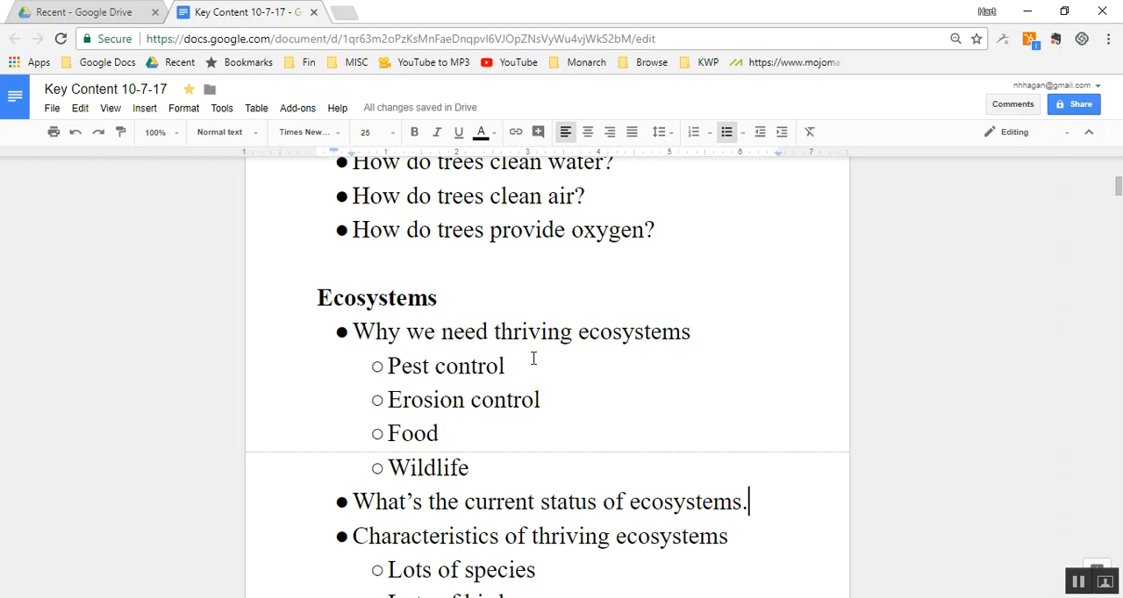
- Insert the bold heading "Next 5 topics" between the Trees list and the Ecosystems heading, with blank lines around it
double_click(627, 416)
key("Right")
key("Up")
key("Up")
key("Up")
key("Up")
key("Up")
key("Up")
key("End")
key("Return")
key("Return")
key("Return")
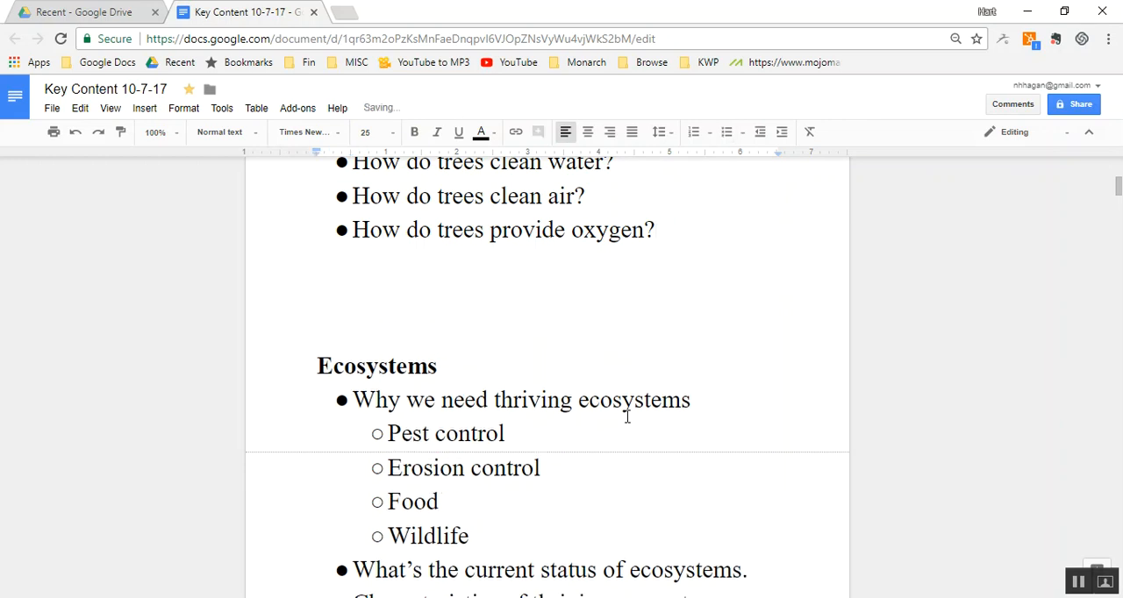
key("ctrl+b")
type("Next ")
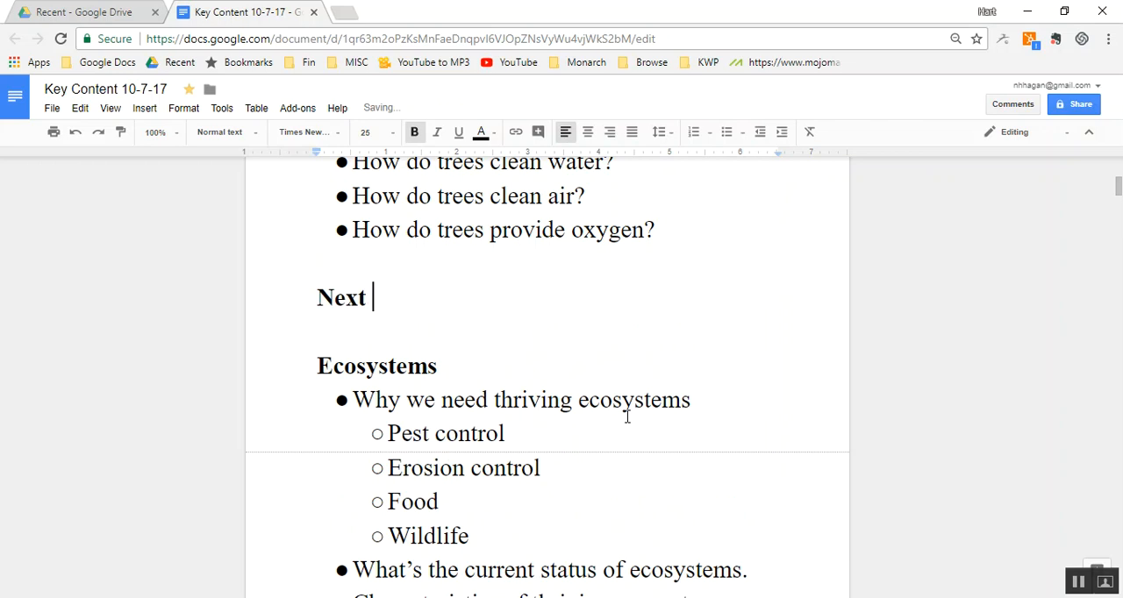
type("5 topics")
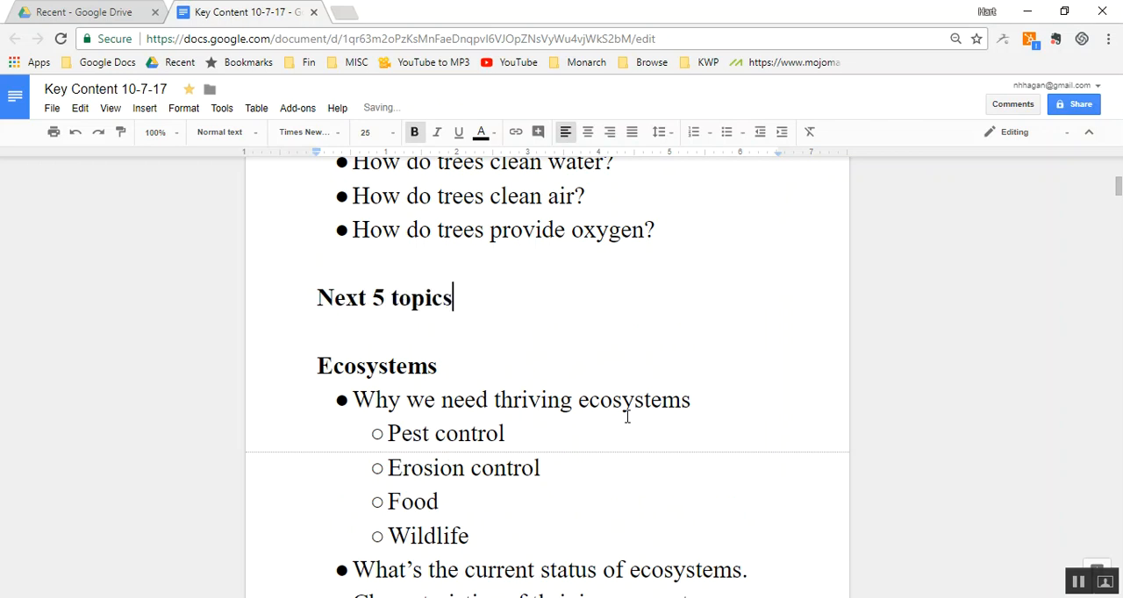
- Start a non-bold bulleted list under the "Next 5 topics" heading with the bullet "Top 100"
key("ctrl+b")
key("Return")
key("ctrl+shift+8")
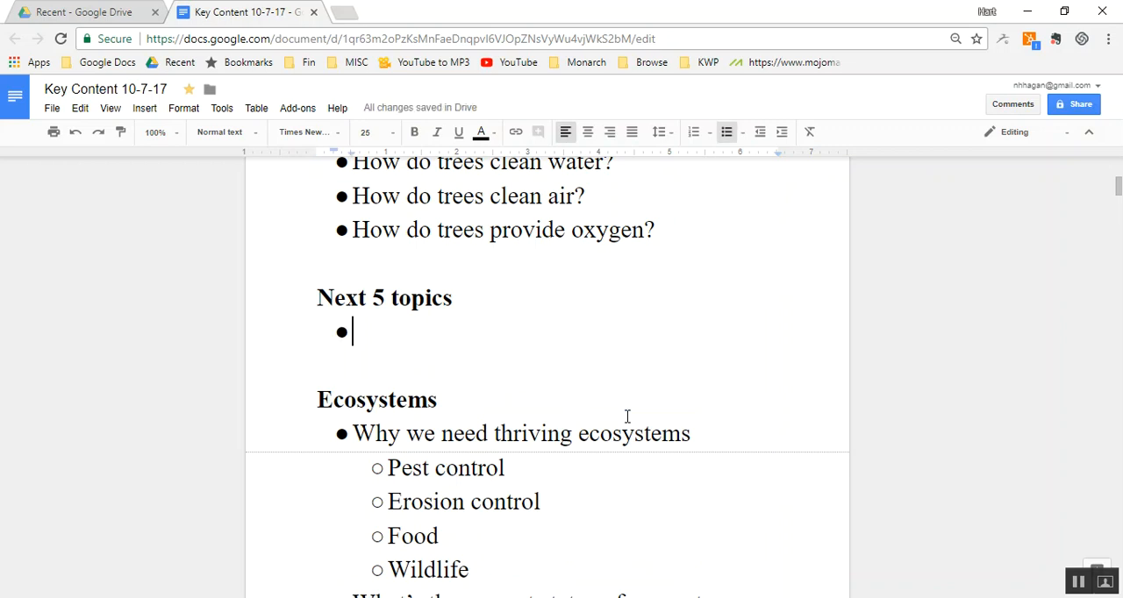
type("Top 100")
- Add the sub-bullets "What it is" and "Why important" under "Top 100"
key("Return")
key("Tab")
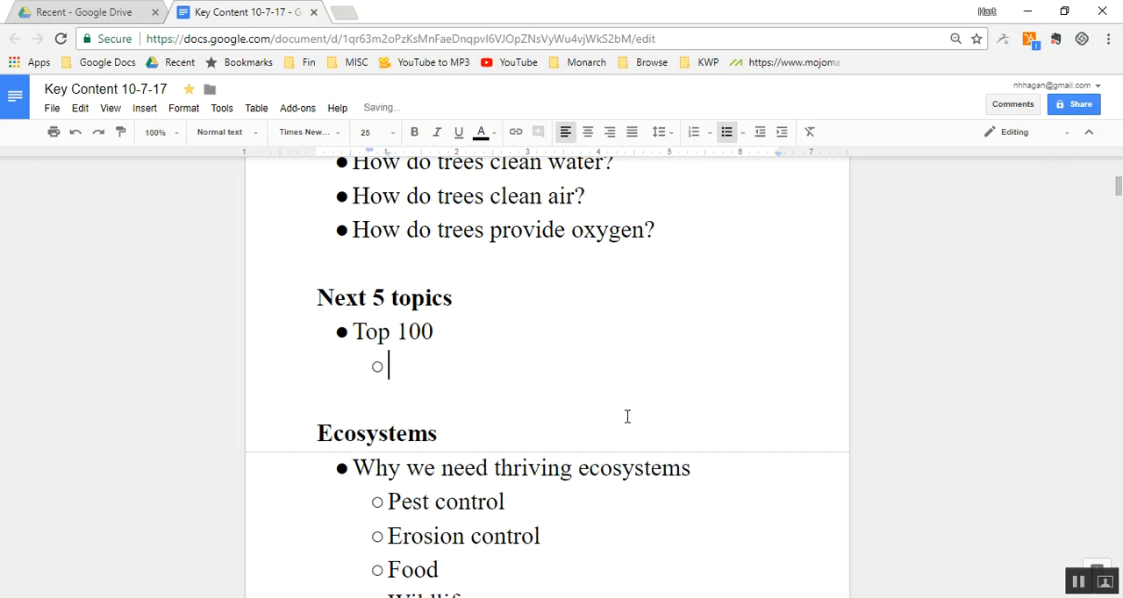
type("What it is")
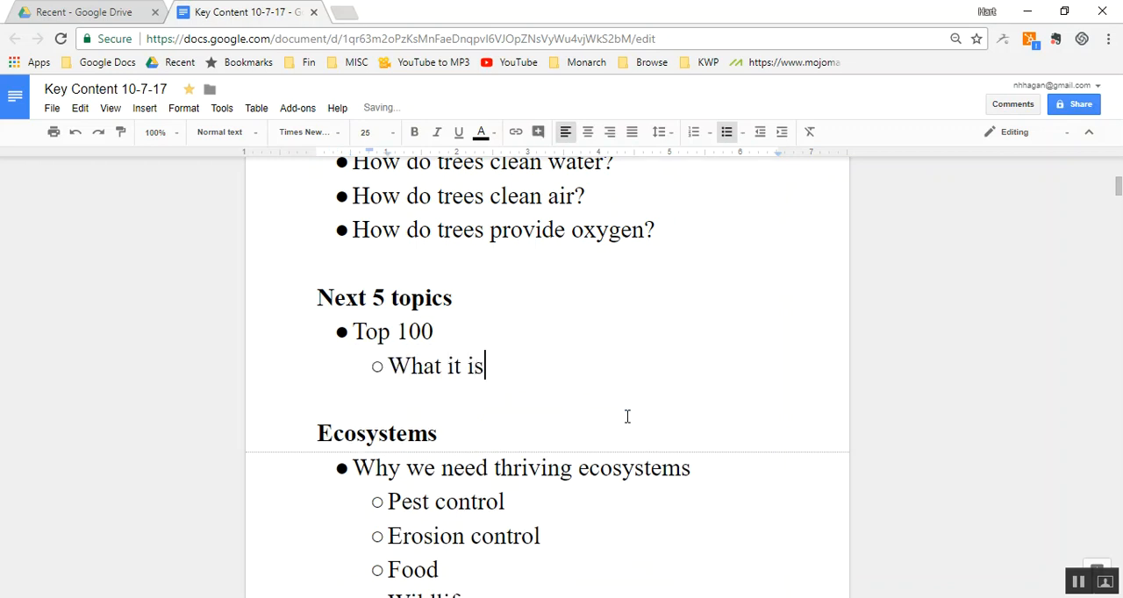
key("Return")
type("wh")
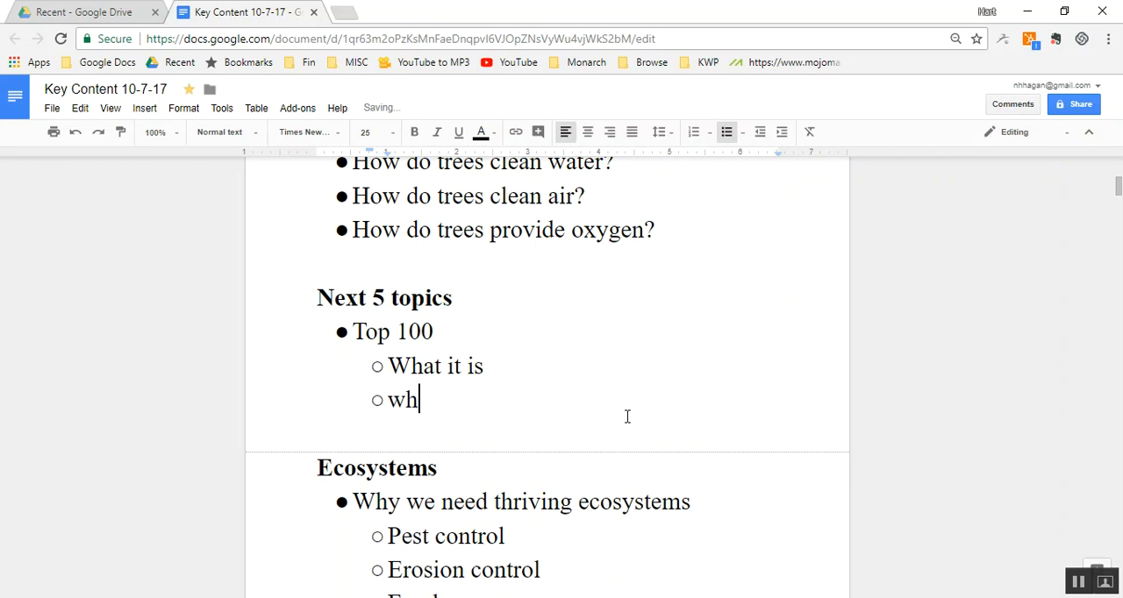
type("y important")
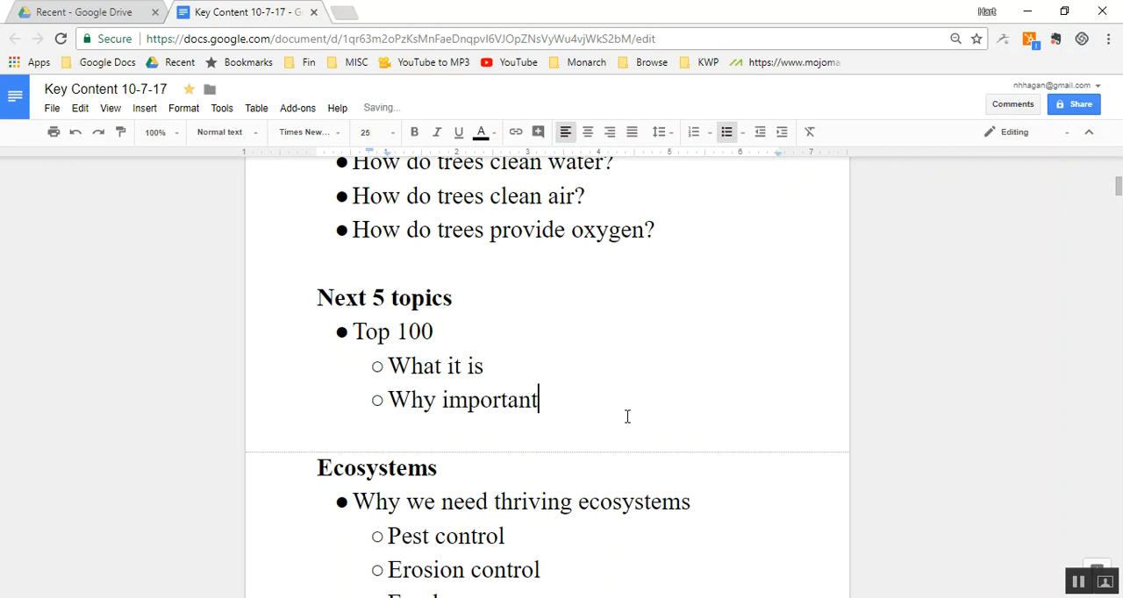
- Add the main-level bullets "Ecosystems" and "Oaks" to the "Next 5 topics" list, followed by an empty bullet
key("Return")
key("shift+Tab")
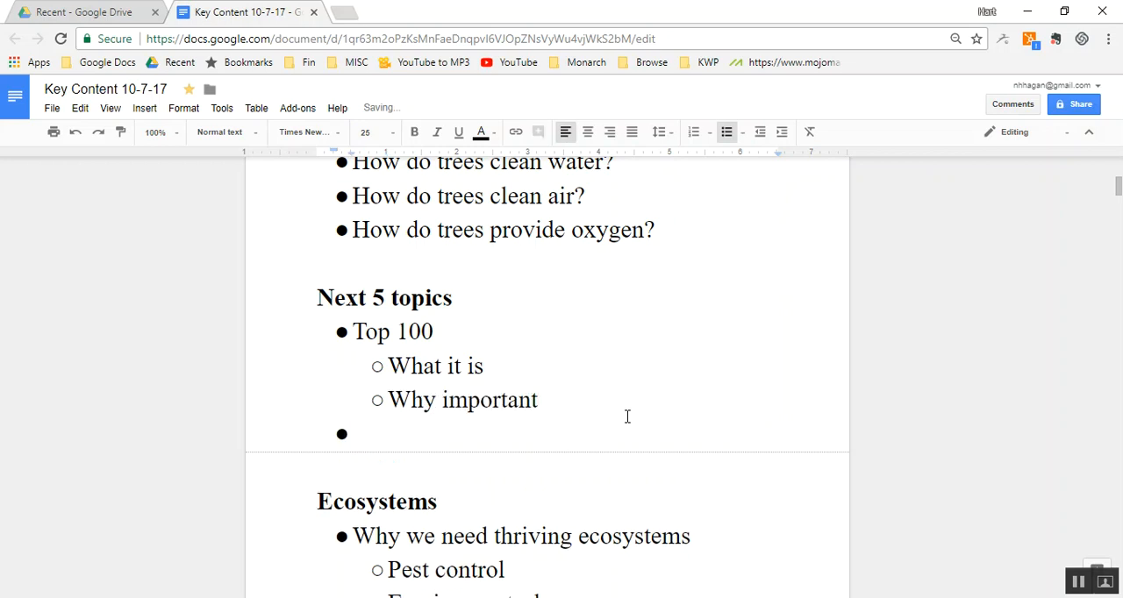
type("ecosystems")
key("Return")
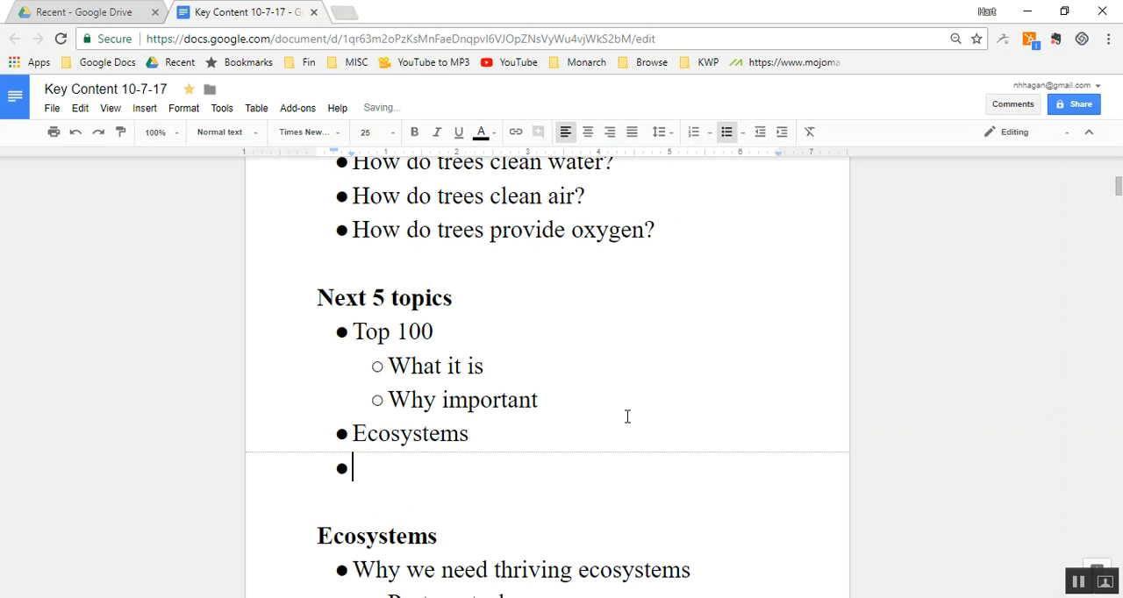
type("oak")
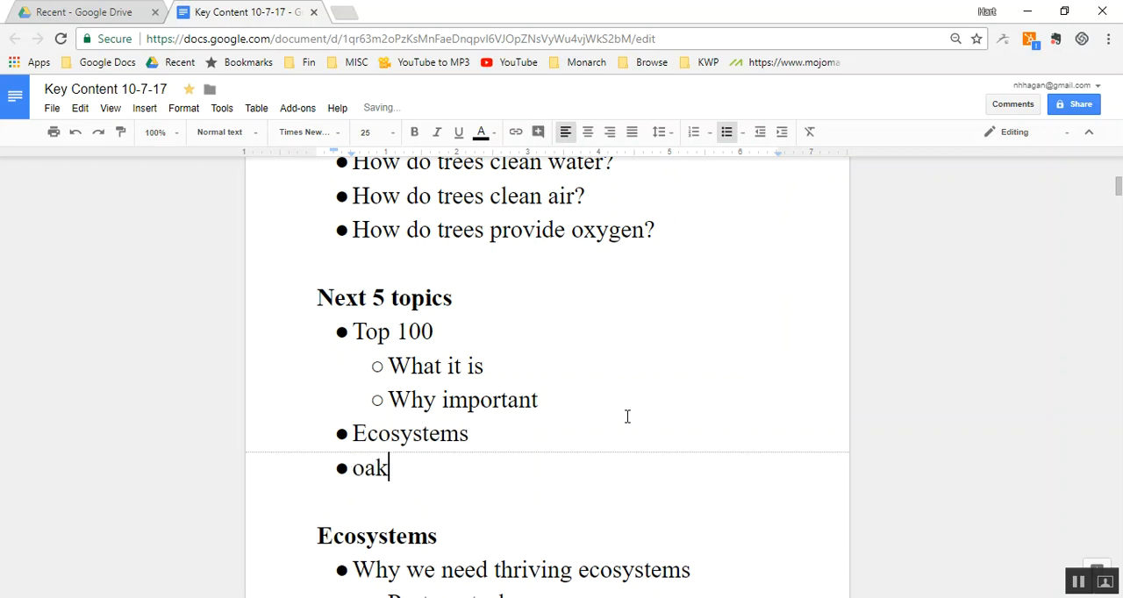
type("s.")
key("BackSpace")
key("Return")
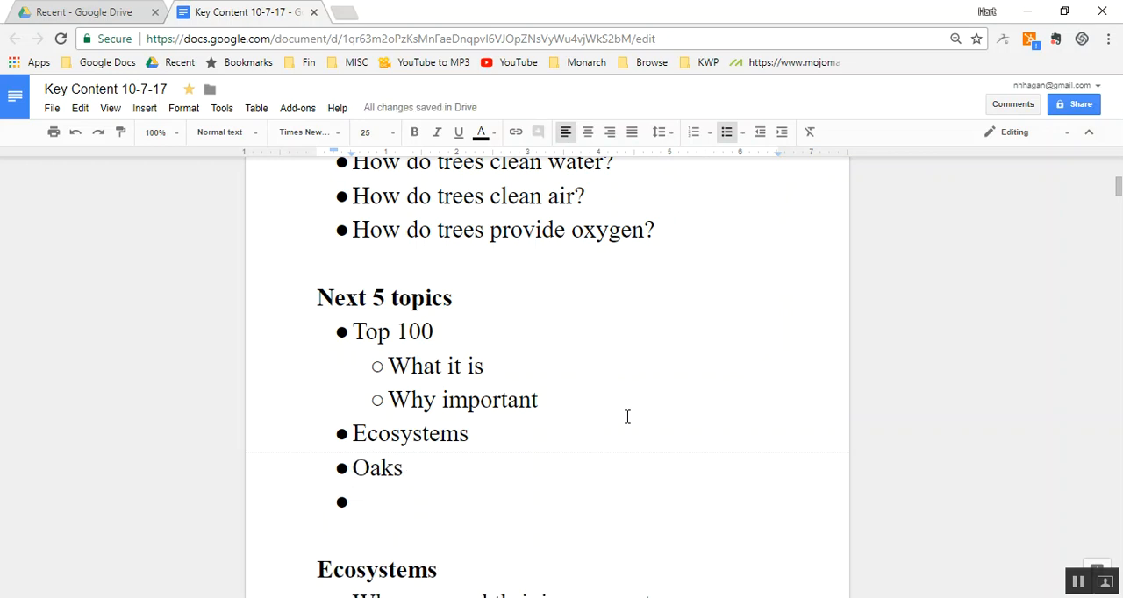
- Add the sub-bullets "Why important" and "How to help them thrive" under the "Ecosystems" bullet in the "Next 5 topics" list
double_click(500, 434)
key("Return")
key("Tab")
type("wh")
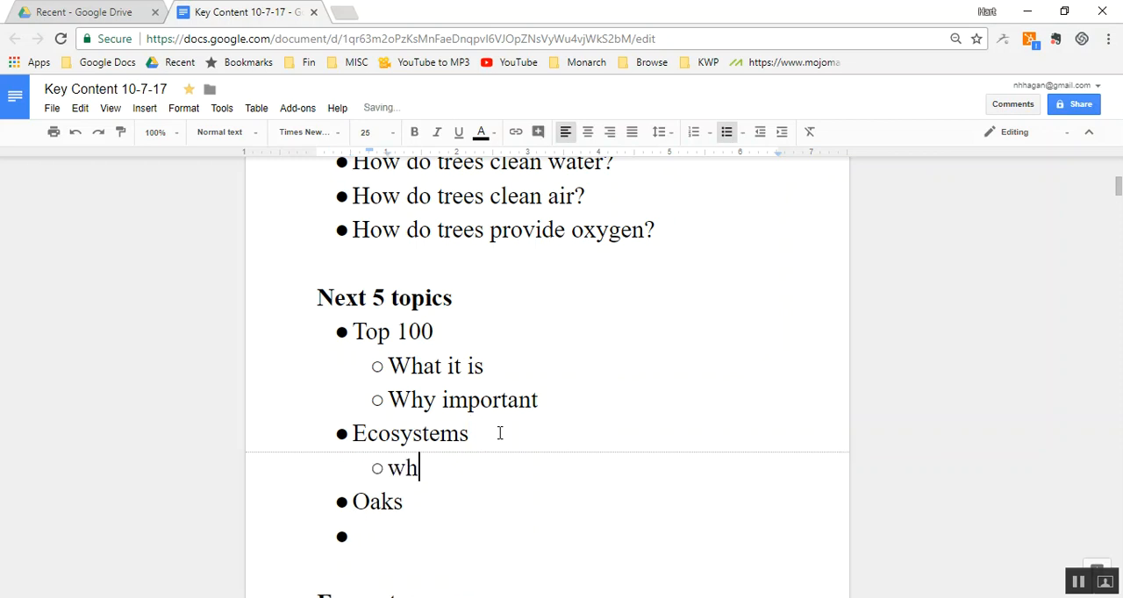
type("y important")
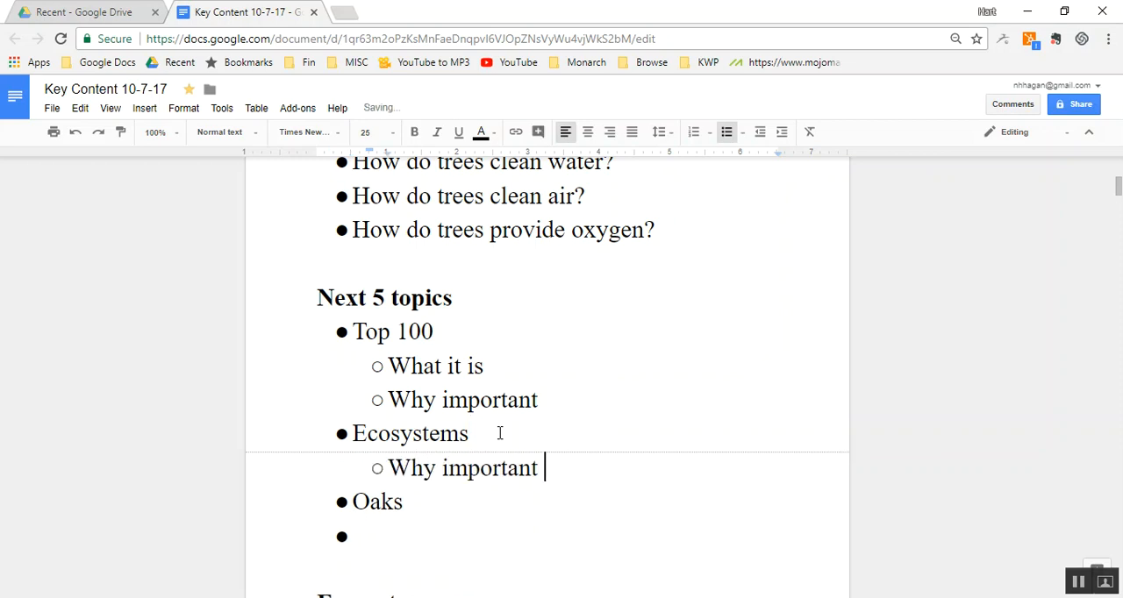
key("Return")
type("How t")
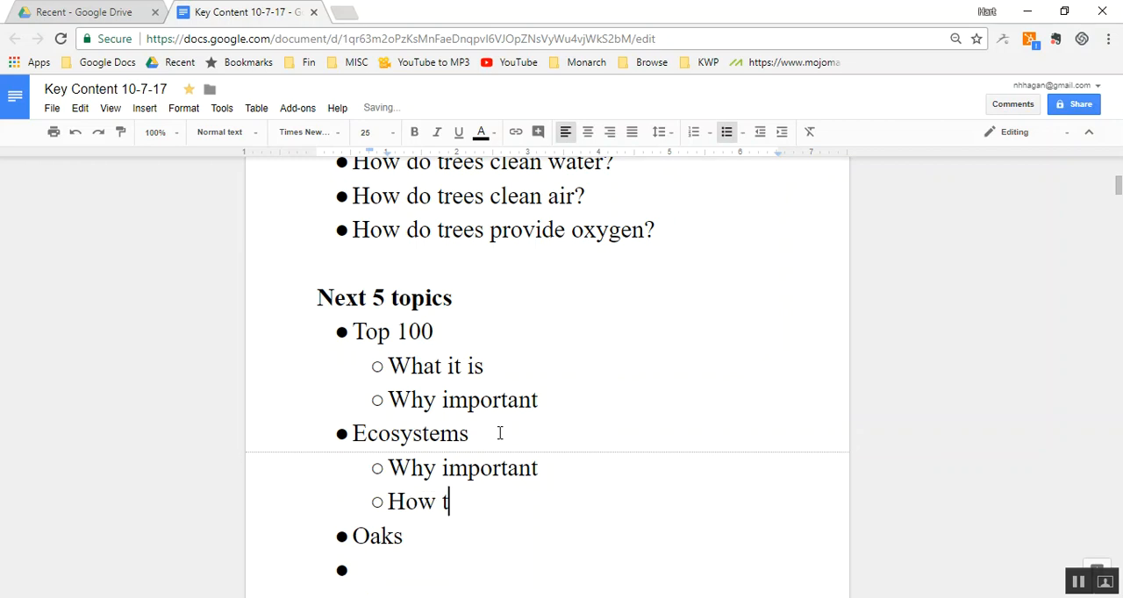
type("o help them ")
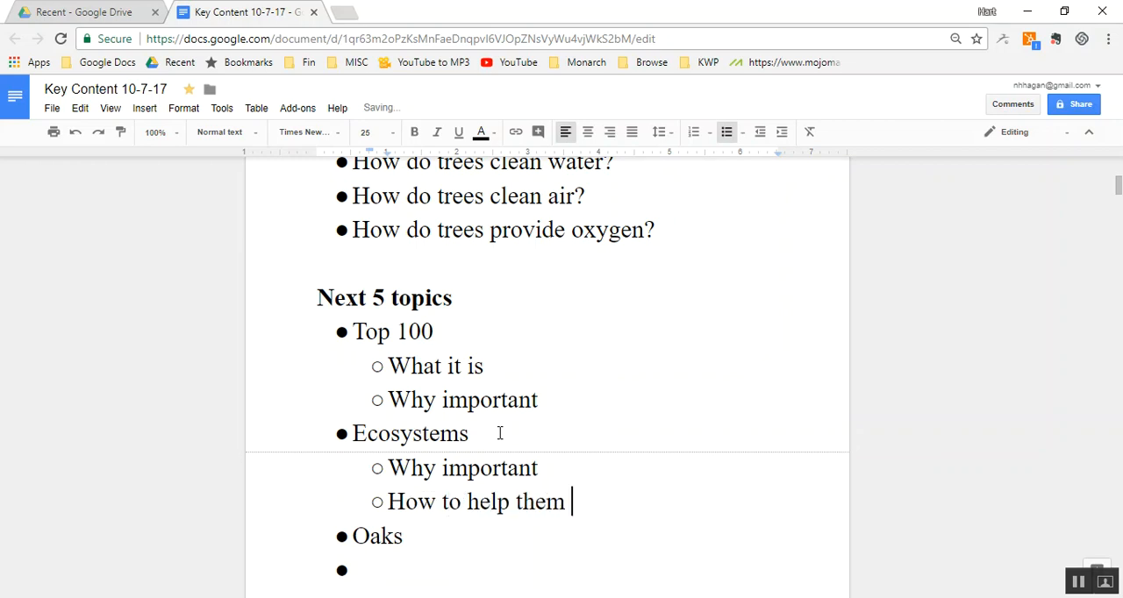
type("thrive")
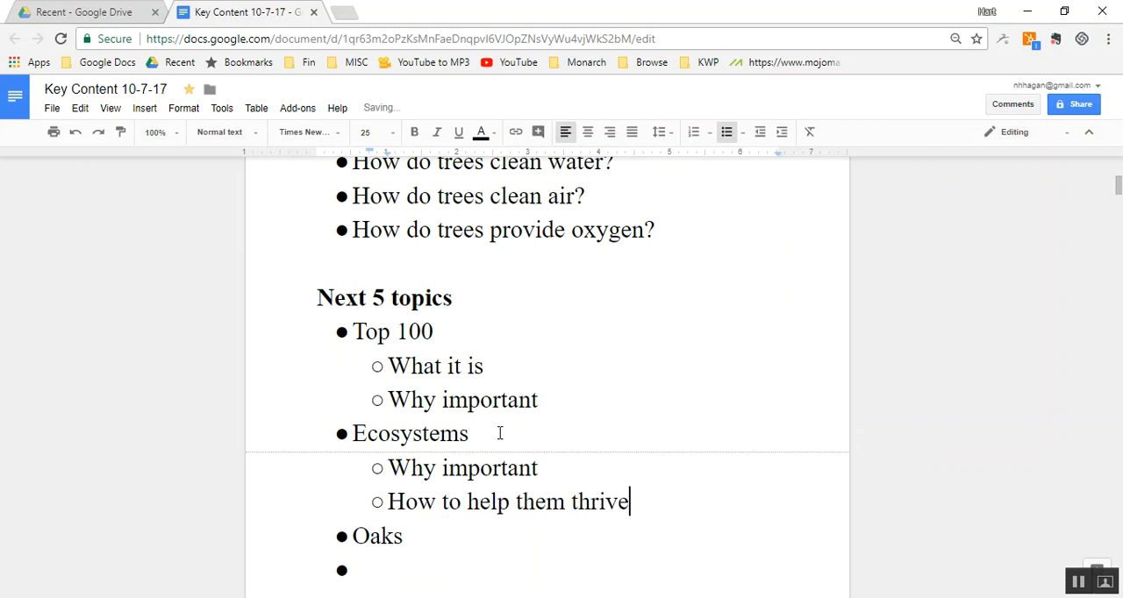
- Add the bullet "Clean water." after "Oaks" in the "Next 5 topics" list, followed by an empty bullet
key("Down")
key("Down")
type("clean water.")
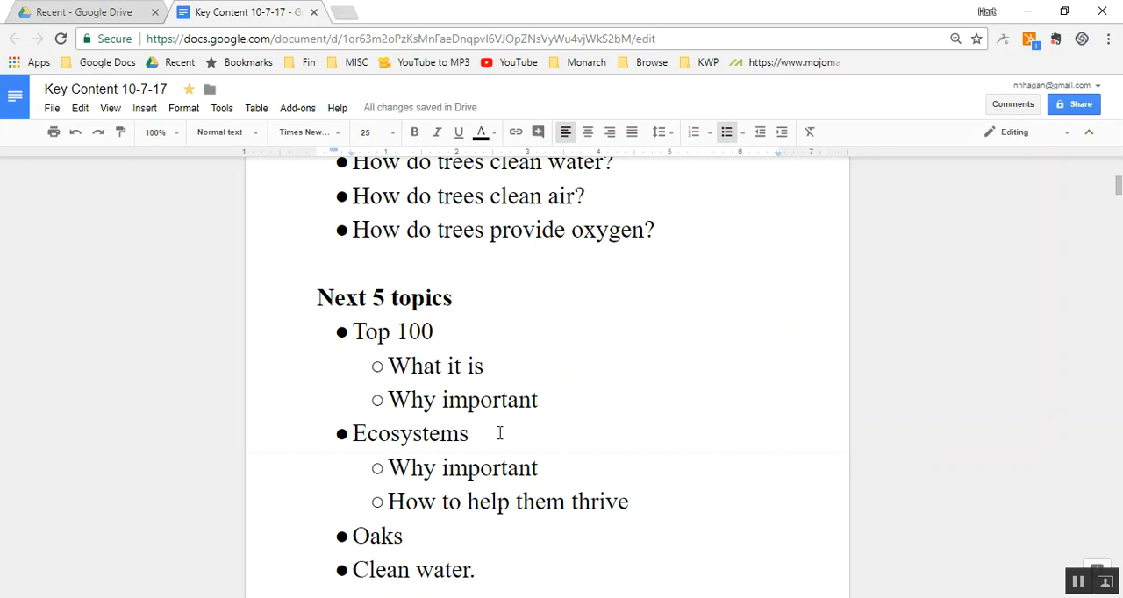
key("Return")
scroll(499, 433, "down", 1)
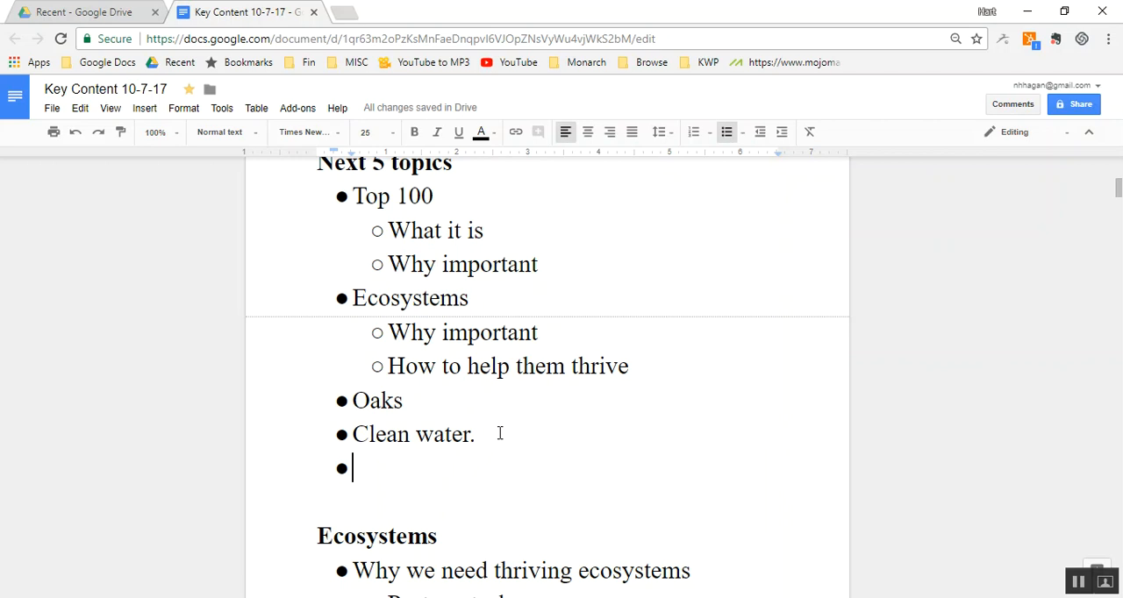
- Select the text from the "Next 5 topics" heading through the "Why important" sub-bullet under "Top 100"
key("Down")
key("Down")
key("Down")
left_click(518, 264)
key("ctrl+Up")
key("ctrl+Up")
key("ctrl+Up")
key("ctrl+Up")
key("shift+Down")
key("shift+Down")
key("shift+Down")
key("shift+Down")
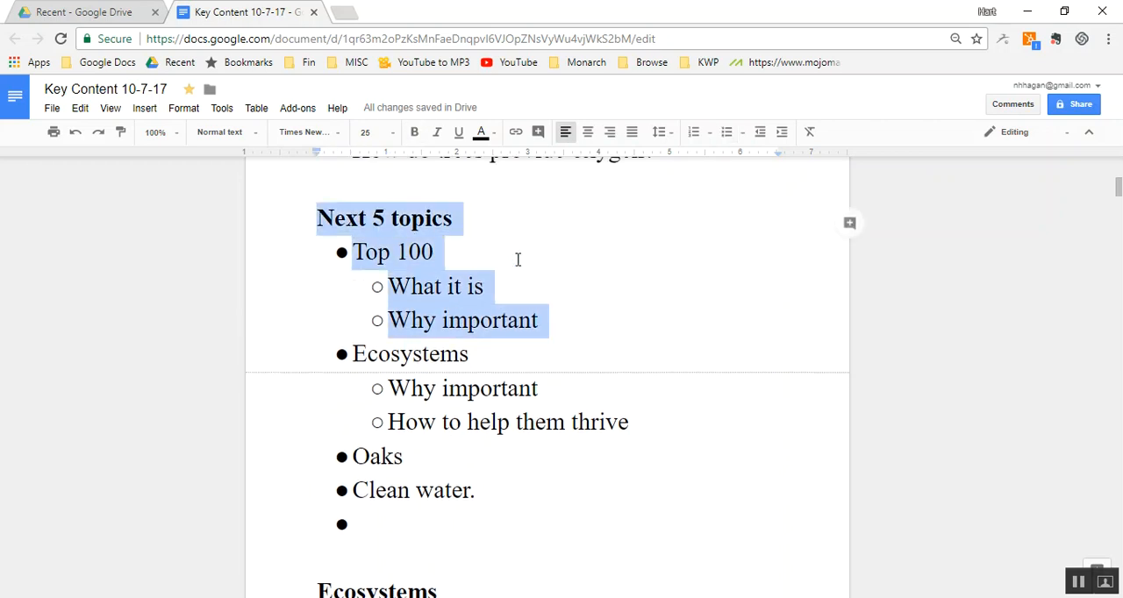
- Switch to Google Drive and create a new Google Docs document titled "Next 5 Topics"
left_click(72, 14)
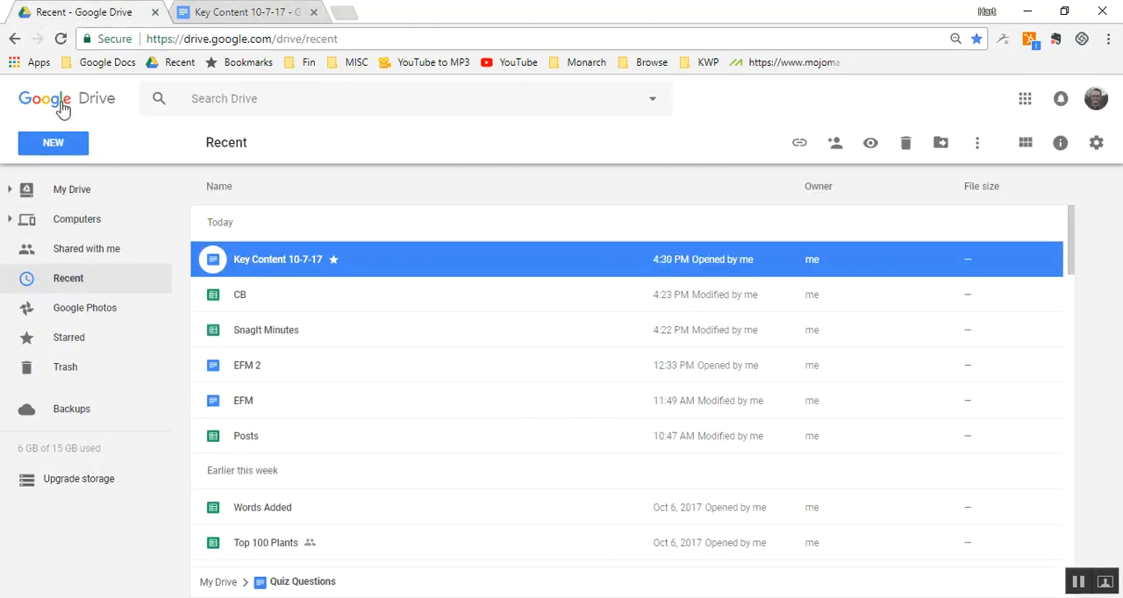
left_click(75, 149)
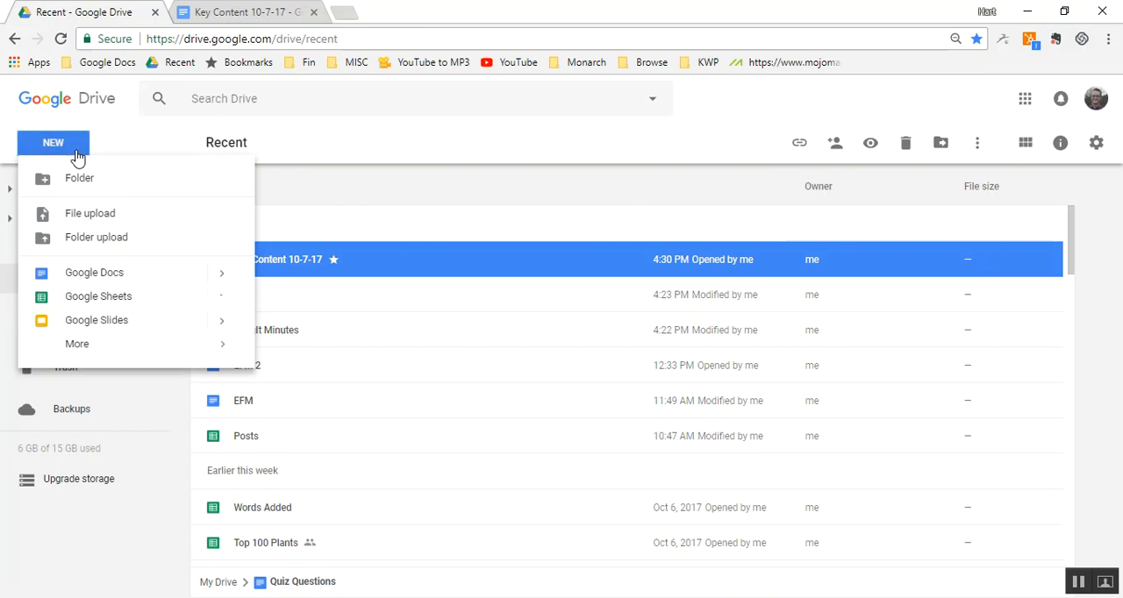
left_click(115, 279)
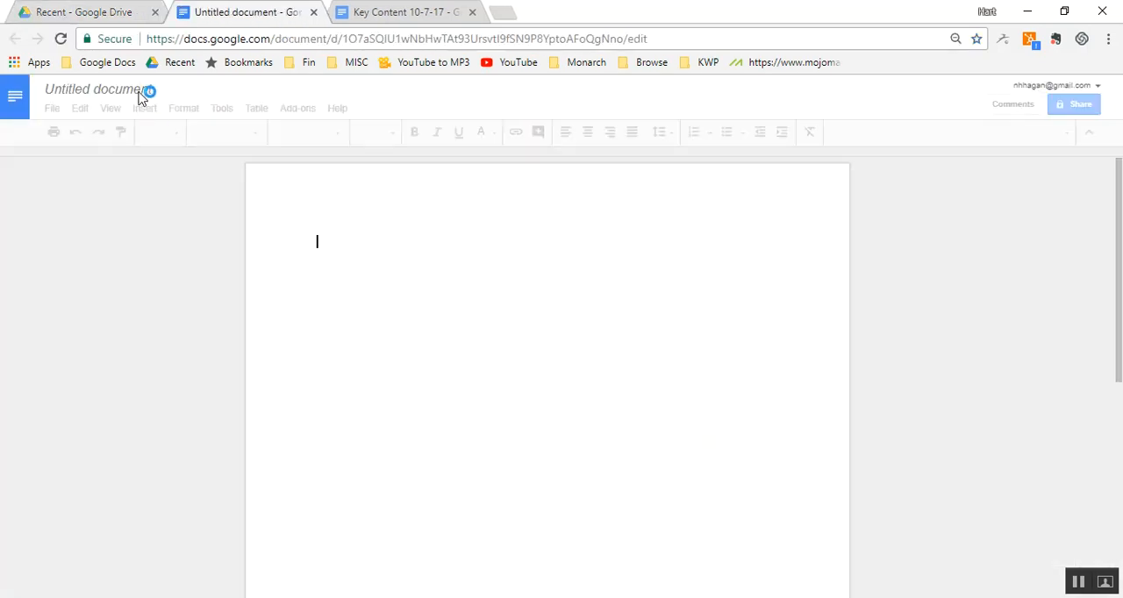
left_click(139, 91)
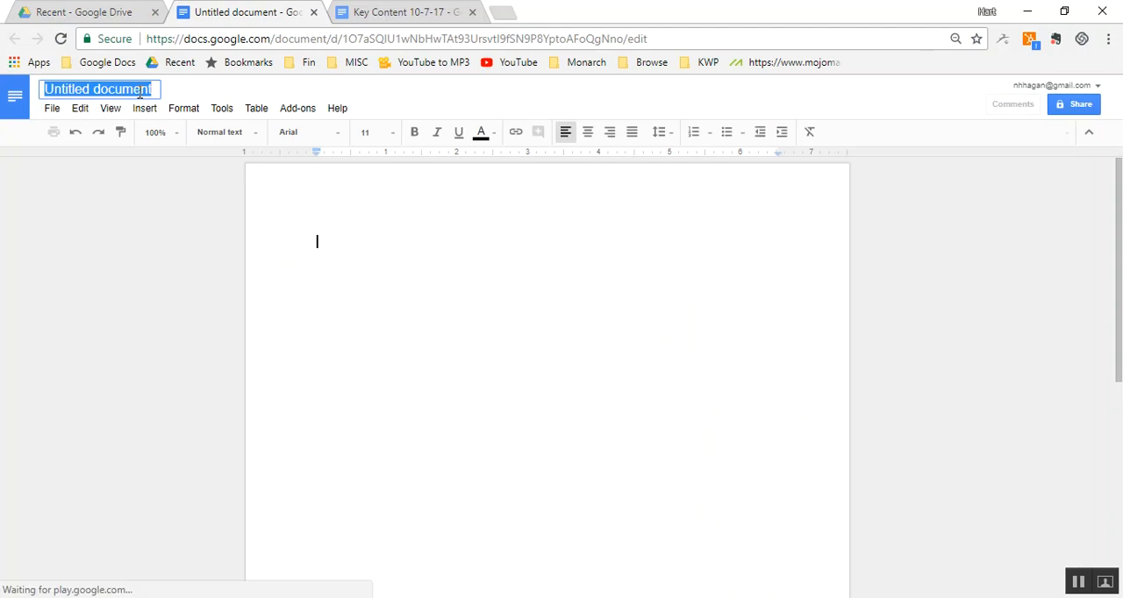
type("Next 5 Topics")
left_click(298, 205)
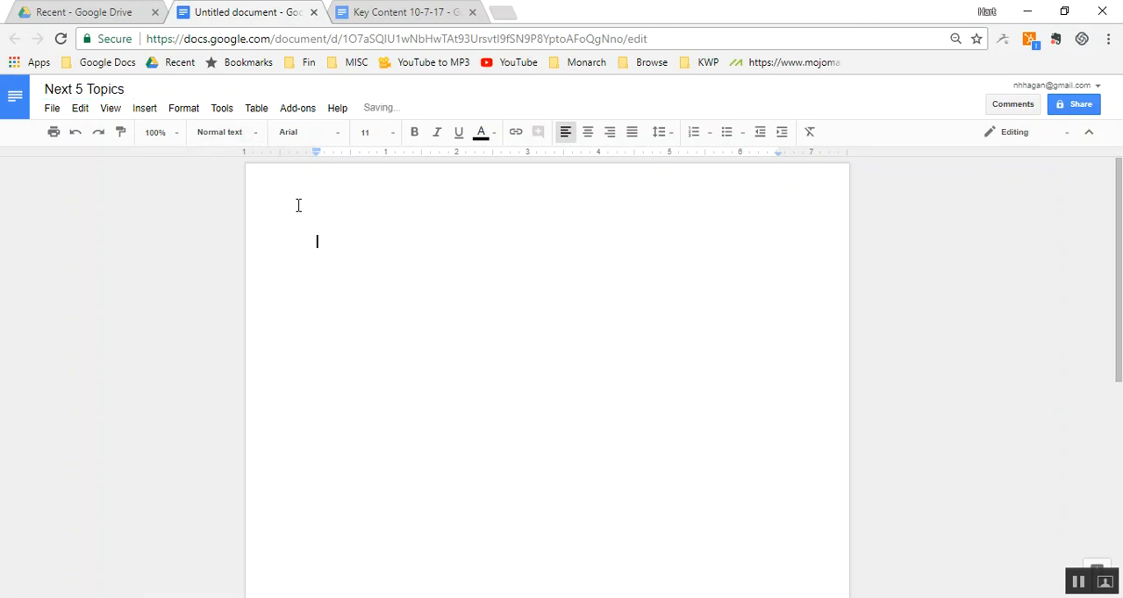
- Set the font size to 25 in the empty "Next 5 Topics" document
left_click(377, 135)
type("25")
key("Return")
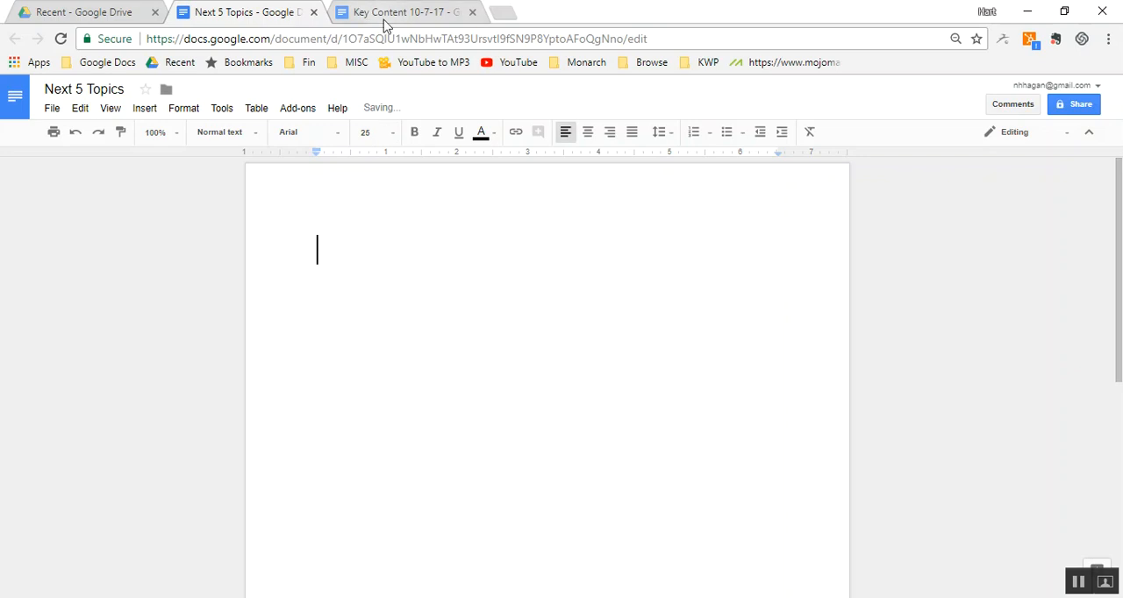
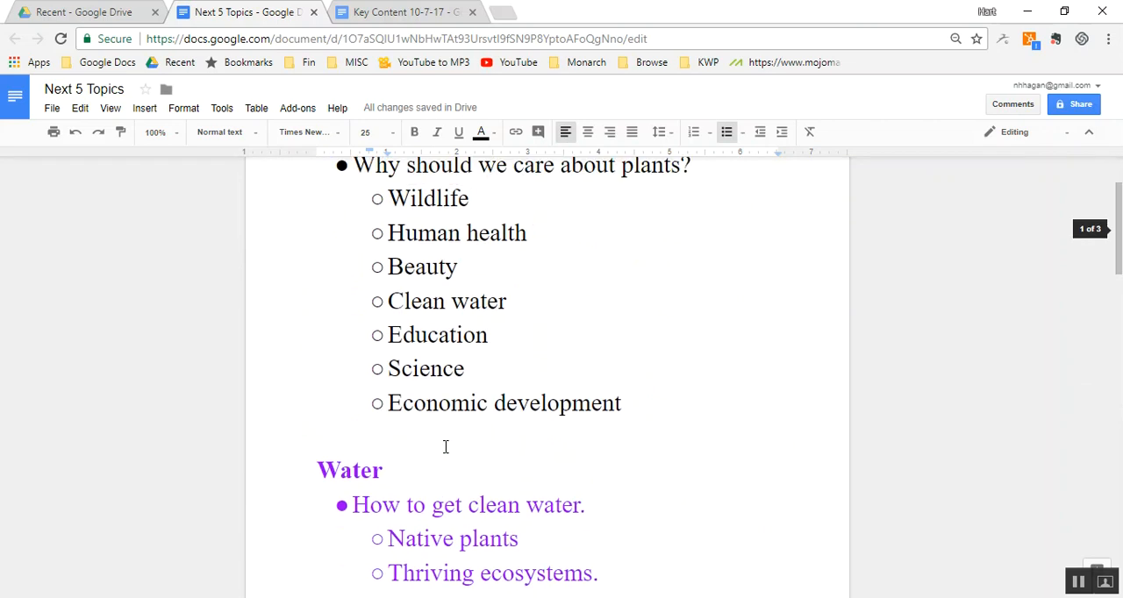
- Switch to the "Key Content 10-7-17" document and undo the recent removals back to the cut of the "Next 5 topics" section
left_click(414, 22)
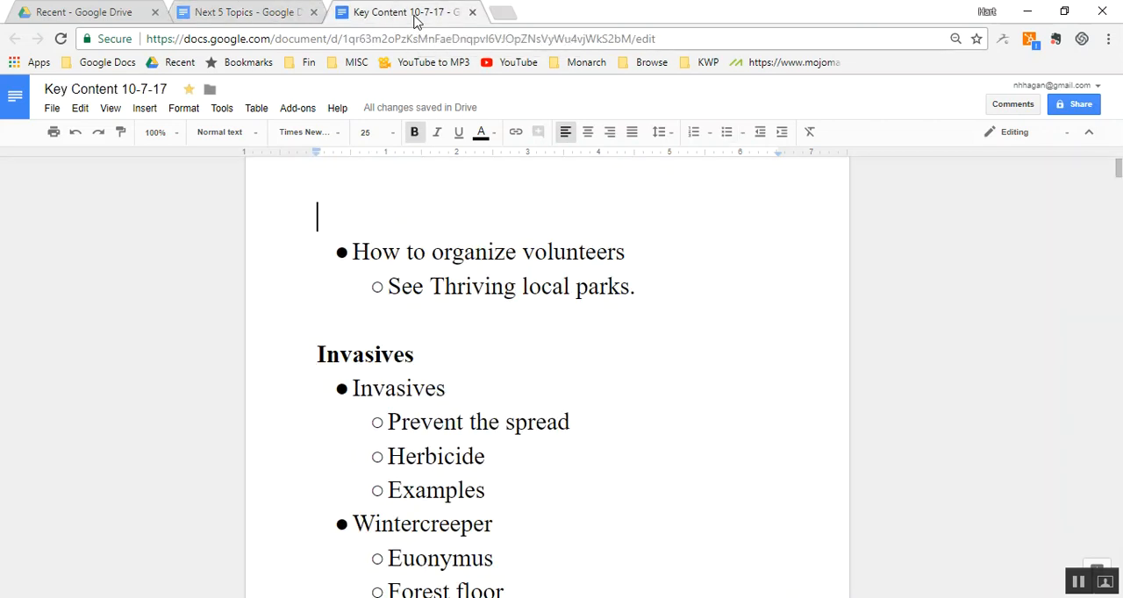
scroll(429, 209, "down", 3)
scroll(429, 209, "down", 9)
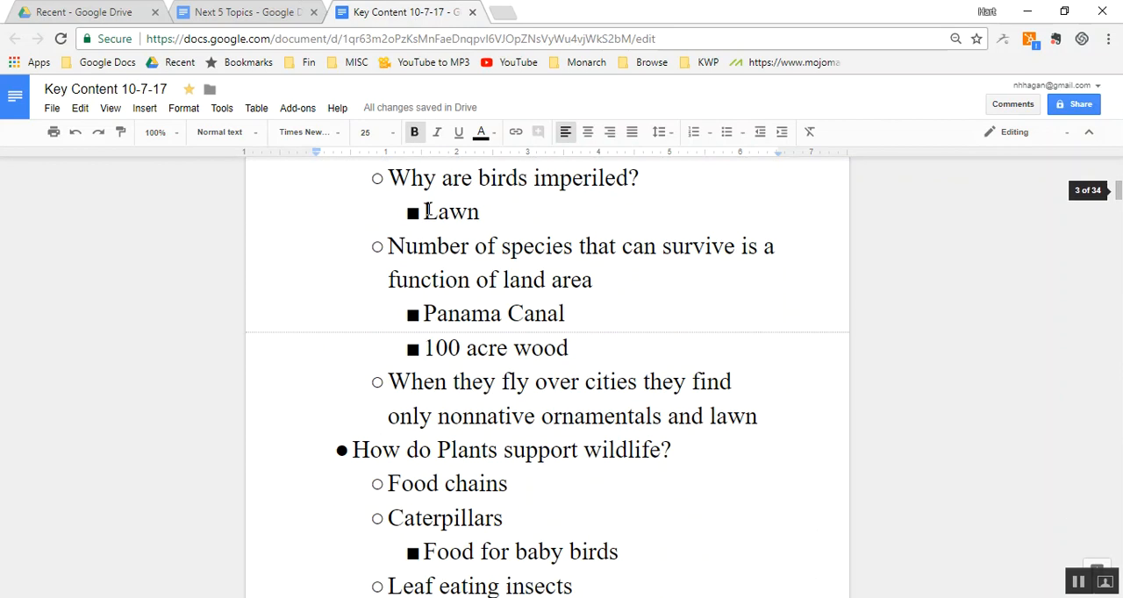
scroll(429, 209, "up", 10)
scroll(429, 209, "up", 4)
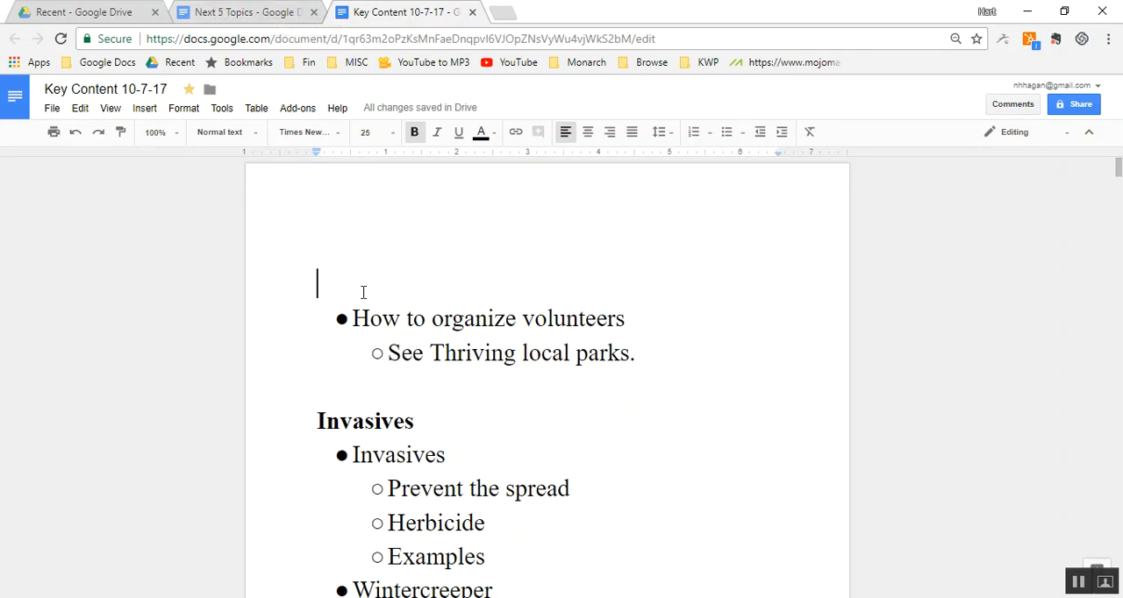
key("shift+Page_Up")
key("ctrl+z")
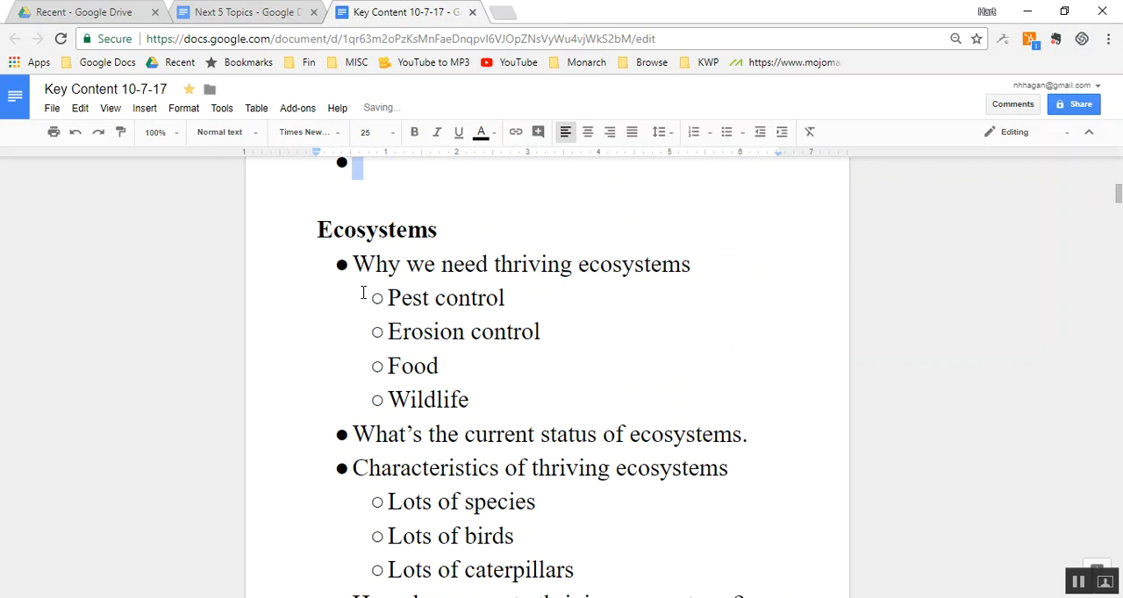
key("ctrl+z")
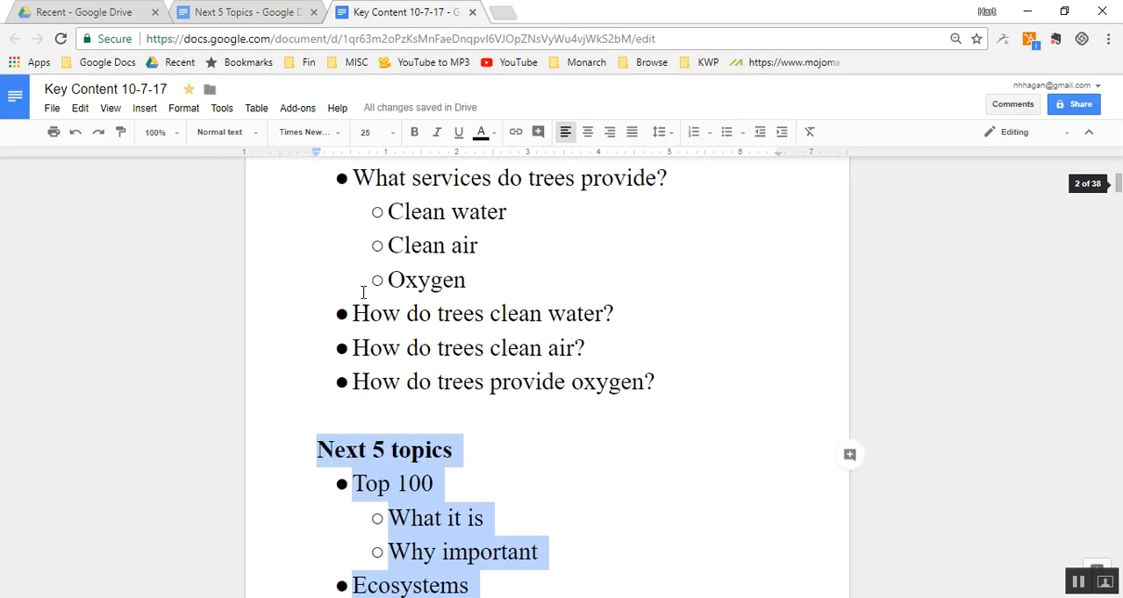
- Move the "Next 5 topics" section from the Key Content document to a new line above "Plants" in the "Next 5 Topics" document
key("ctrl+x")
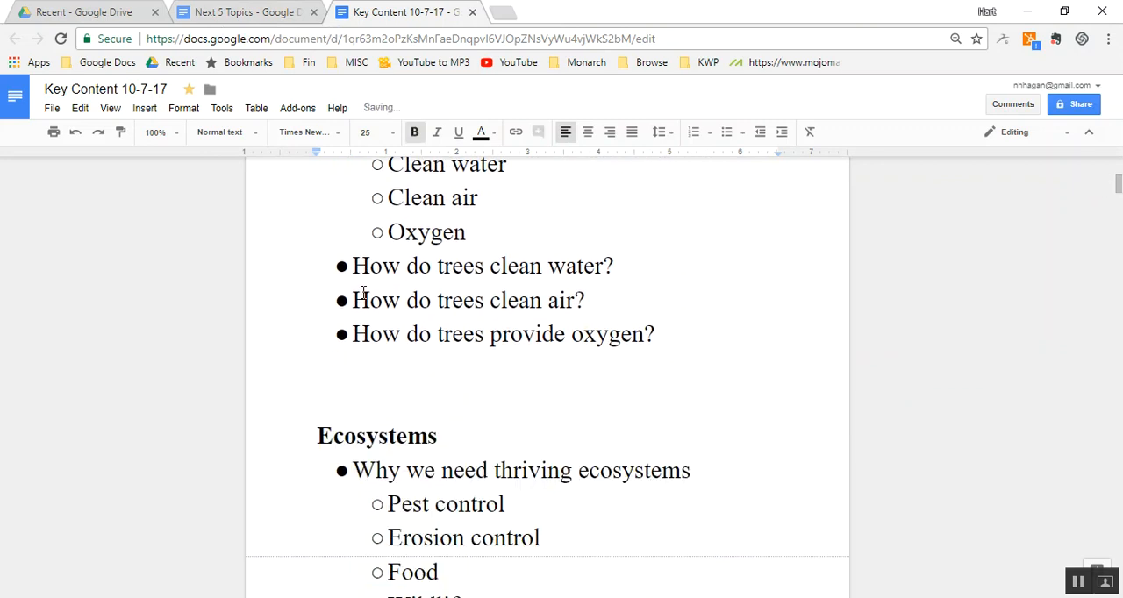
left_click(244, 14)
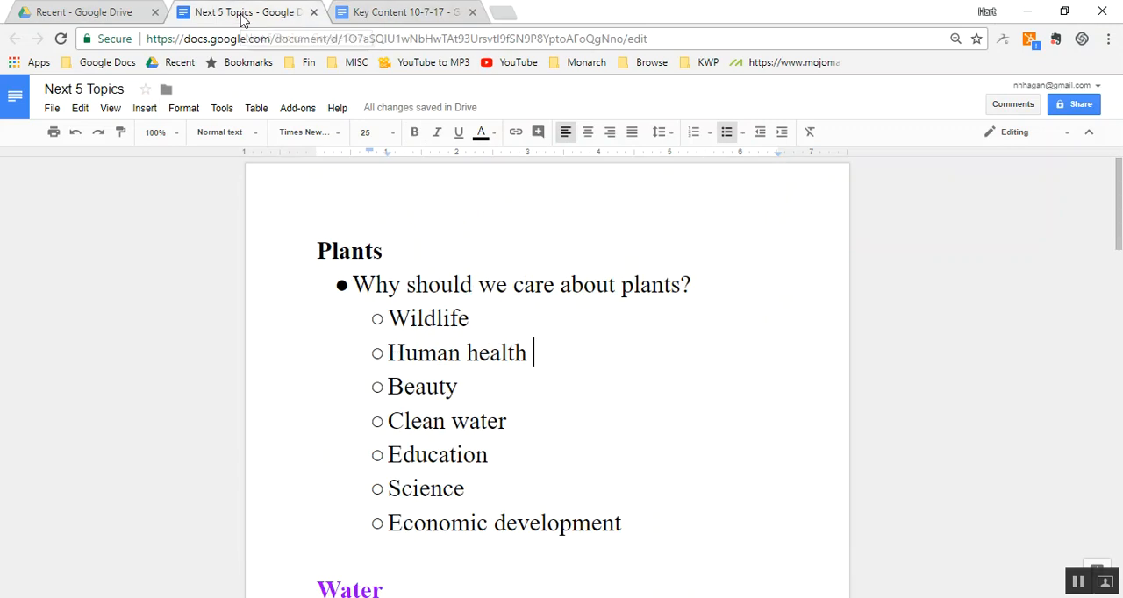
left_click(305, 254)
key("Return")
key("Up")
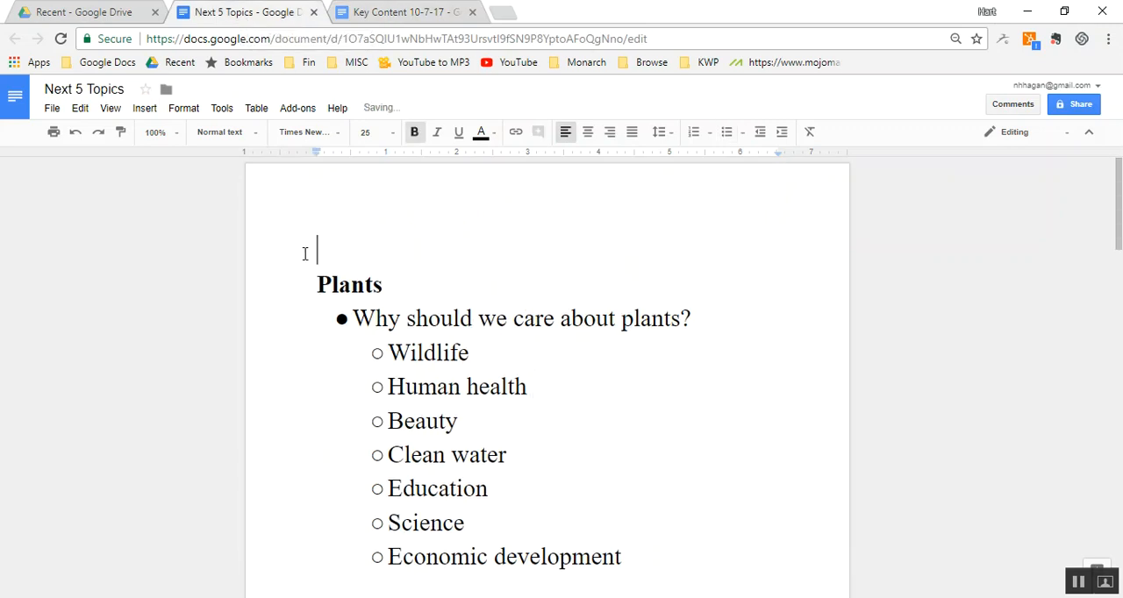
key("ctrl+v")
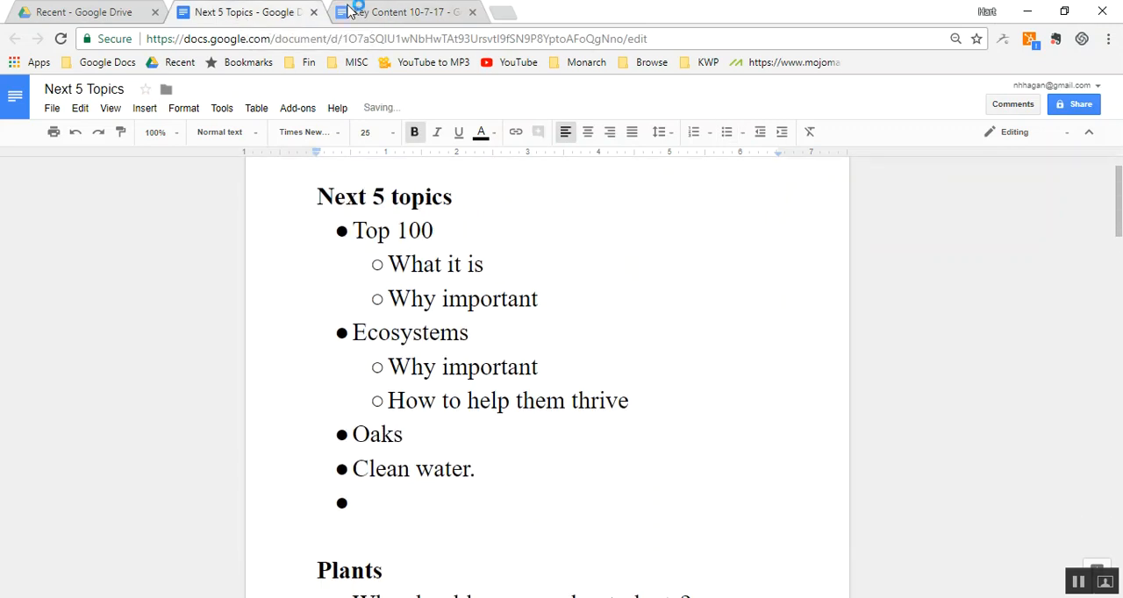
- In the Key Content document, delete everything from the beginning through the section ending with "Organize herbicide applicators.", above "How to organize volunteers"
left_click(373, 13)
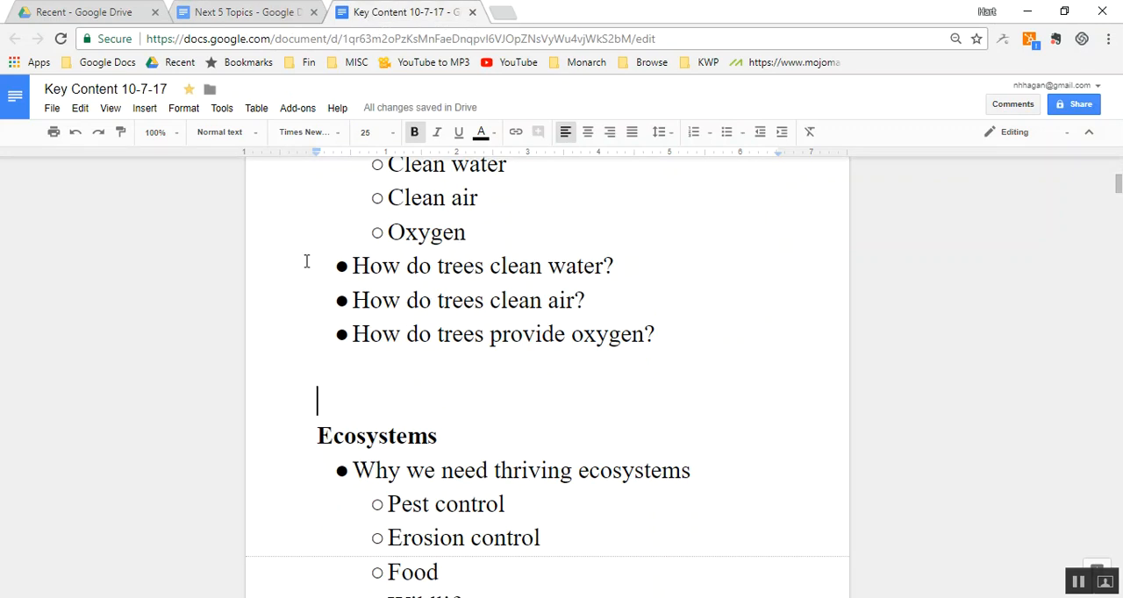
key("ctrl+Home")
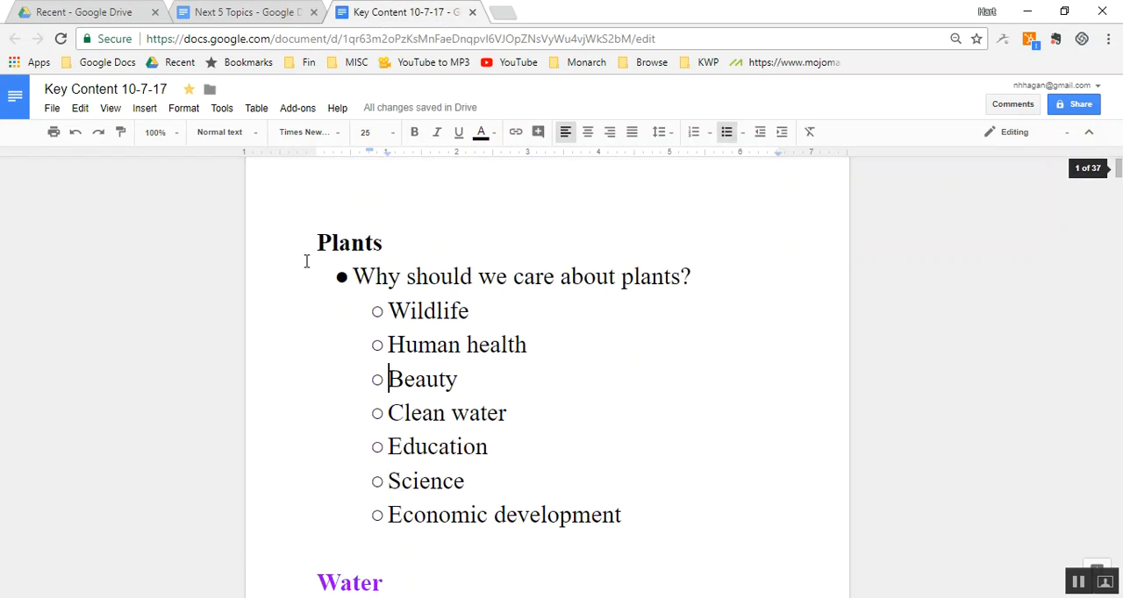
scroll(306, 261, "down", 9)
scroll(306, 260, "down", 2)
scroll(307, 261, "up", 2)
scroll(306, 261, "down", 1)
scroll(307, 260, "down", 8)
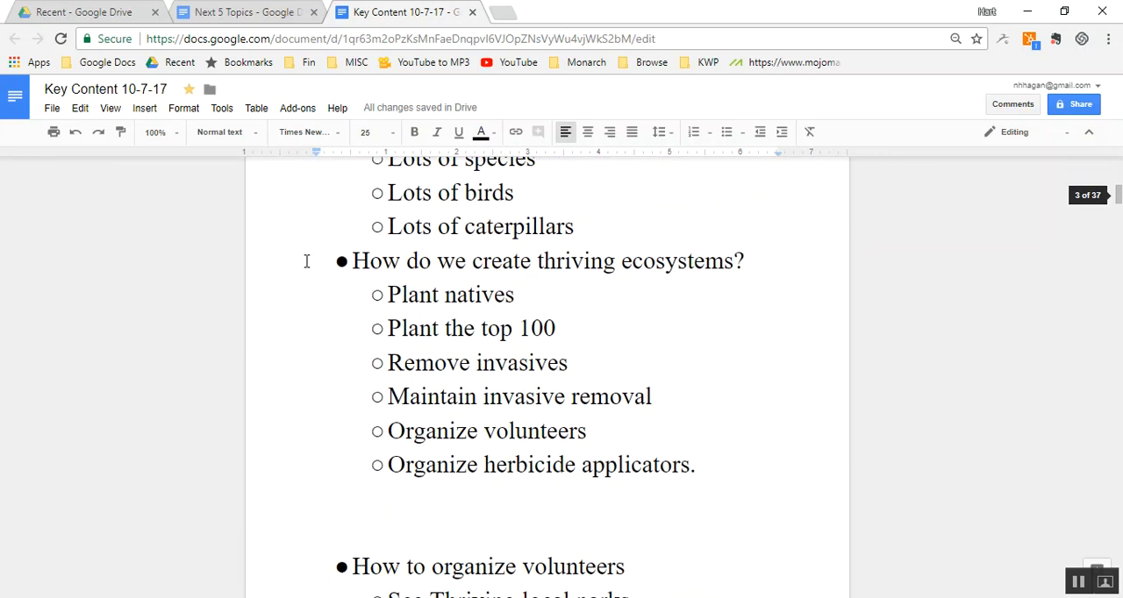
left_click(326, 343)
key("shift+Up")
key("shift+Up")
key("shift+Up")
key("shift+Up")
key("shift+Up")
key("shift+Up")
key("shift+Up")
key("shift+Up")
key("shift+Up")
key("shift+Up")
key("shift+Up")
key("shift+Up")
key("shift+Up")
key("shift+Up")
key("shift+Up")
key("shift+Up")
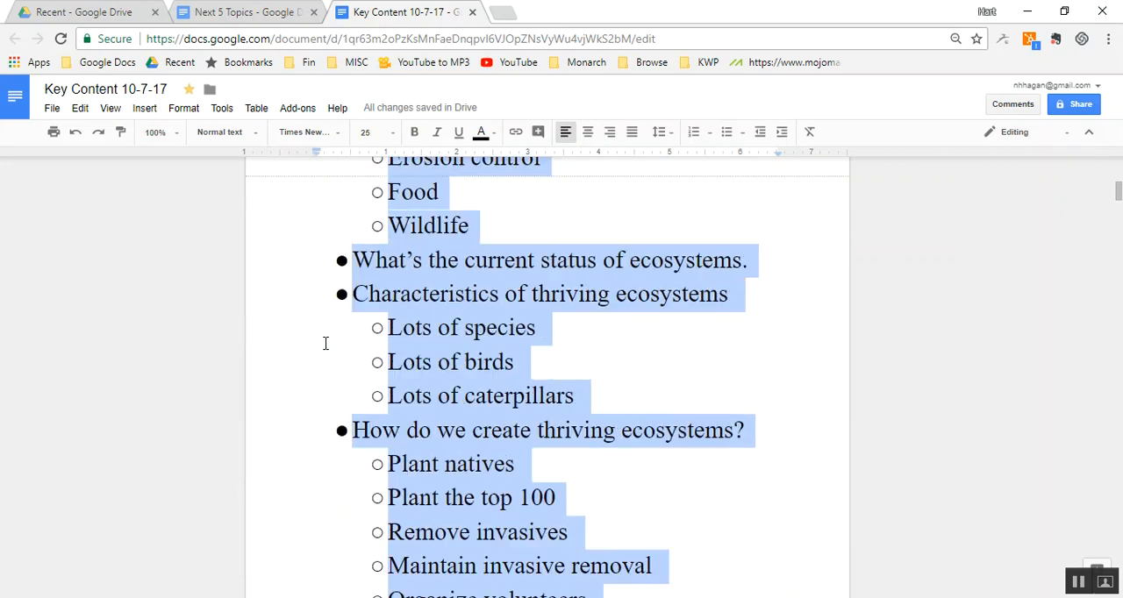
key("shift+Up")
key("shift+Up")
key("shift+Up")
key("shift+Up")
key("shift+Up")
key("shift+Up")
key("shift+Up")
key("shift+Up")
key("shift+Up")
key("shift+Up")
key("shift+Up")
key("shift+Up")
key("shift+Up")
key("shift+Up")
key("shift+Up")
key("shift+Up")
key("shift+Up")
key("shift+Up")
key("shift+Up")
key("shift+Up")
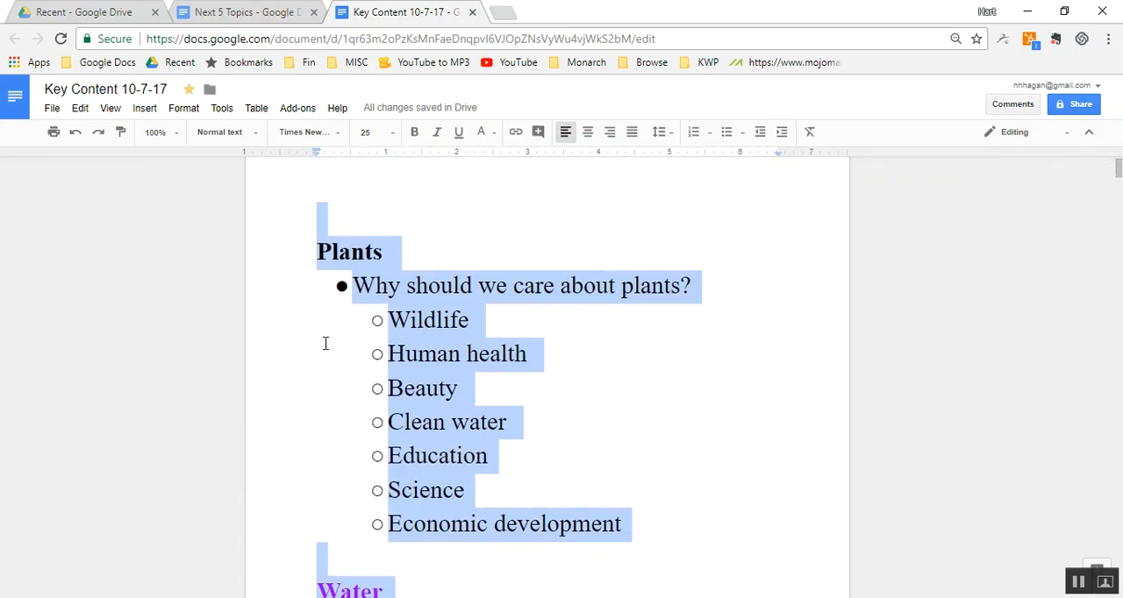
key("BackSpace")
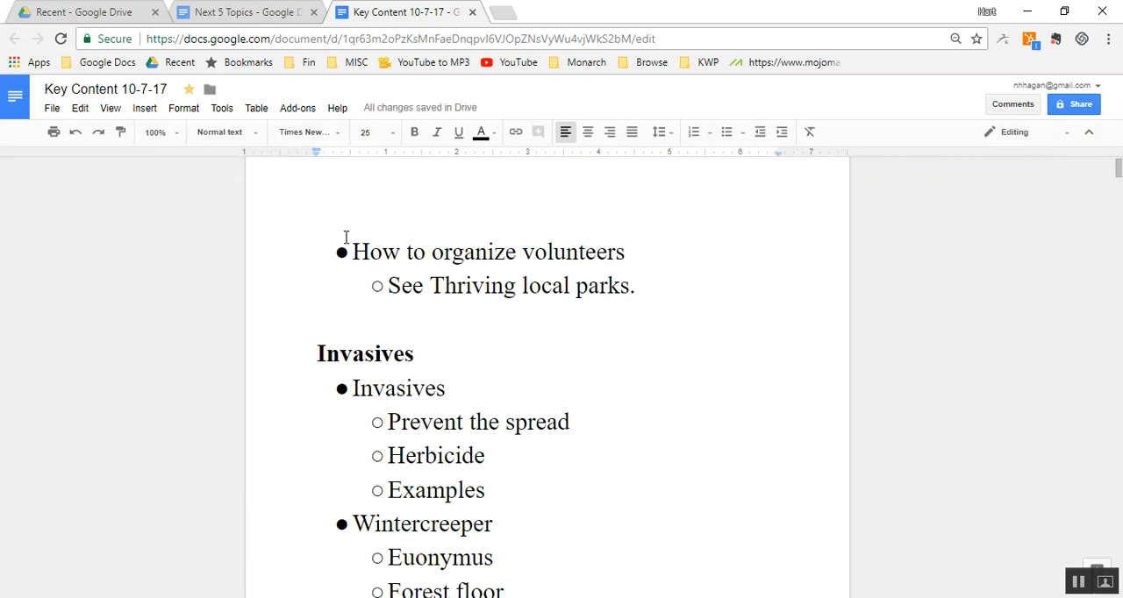
- Add the bold heading "Volunteers" above the "How to organize volunteers" bullet
key("ctrl+b")
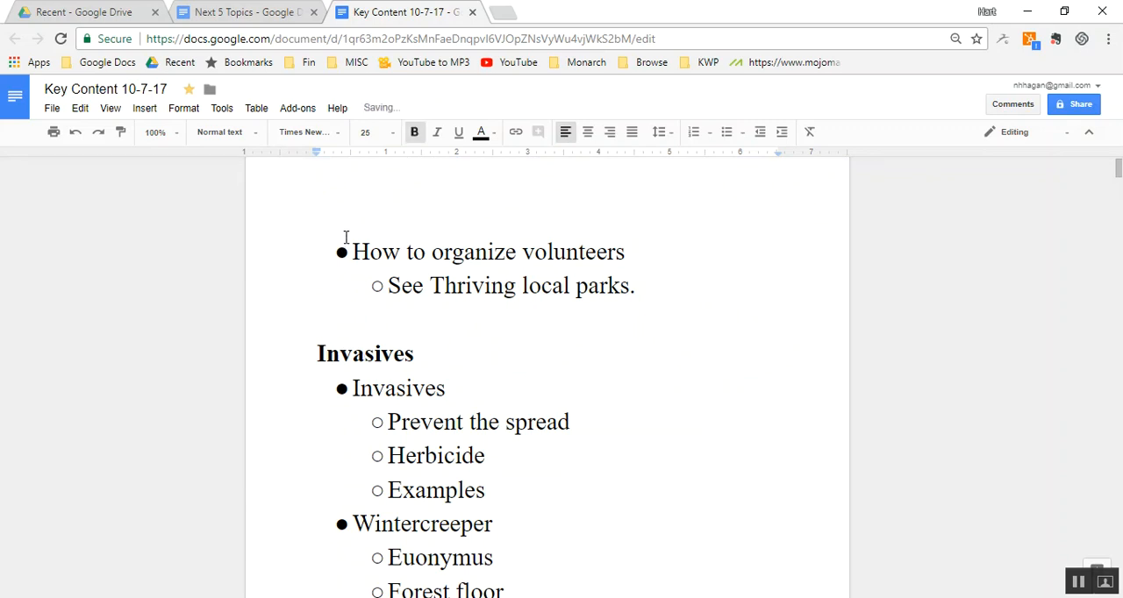
type("Volunteers")
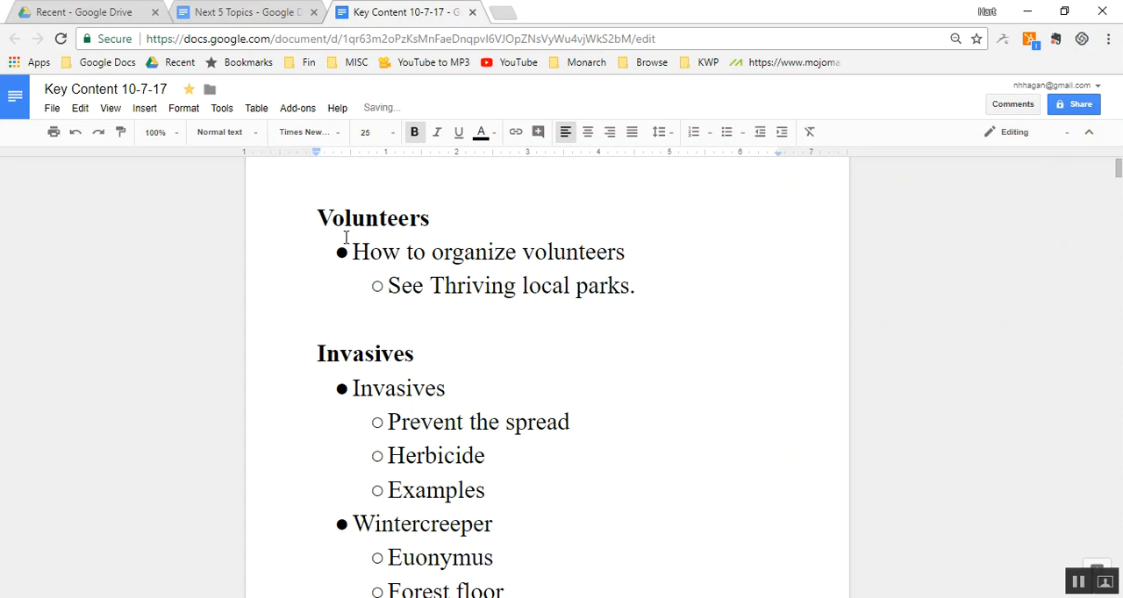
key("Down")
key("Down")
key("Down")
key("Down")
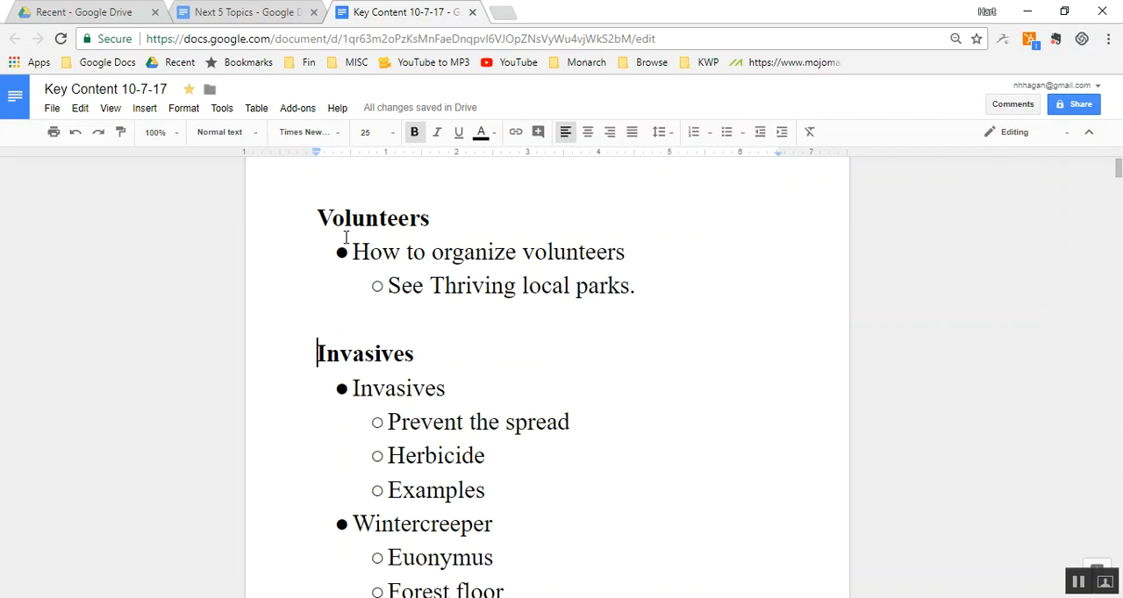
key("shift+Down")
key("shift+Down")
key("shift+Down")
key("shift+Down")
key("shift+Down")
key("shift+Down")
key("shift+Down")
key("shift+Down")
key("shift+Down")
key("shift+Down")
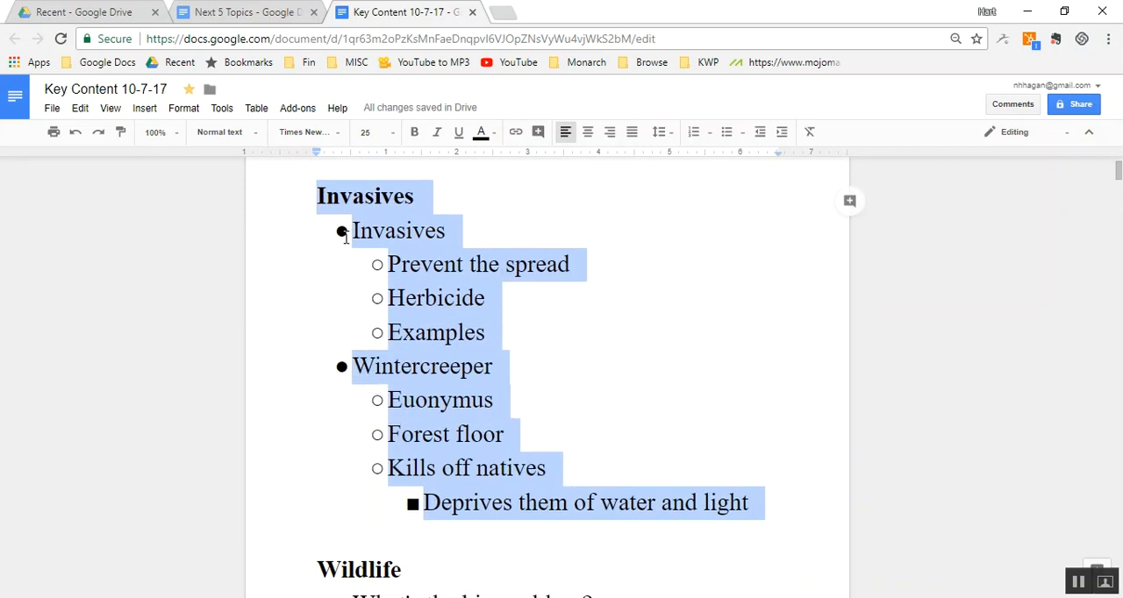
key("Up")
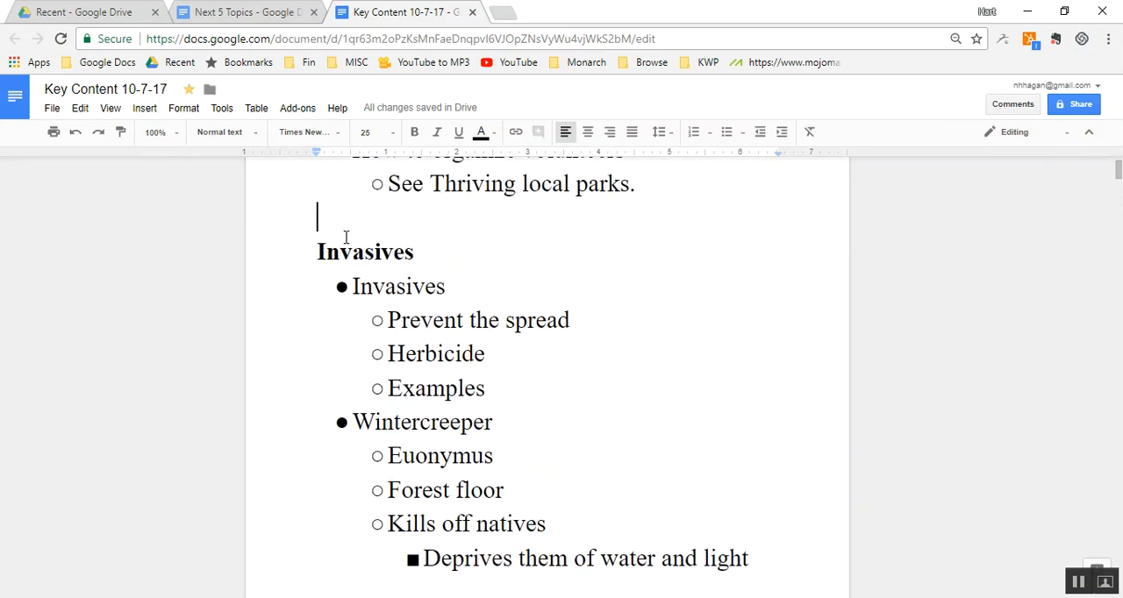
key("Down")
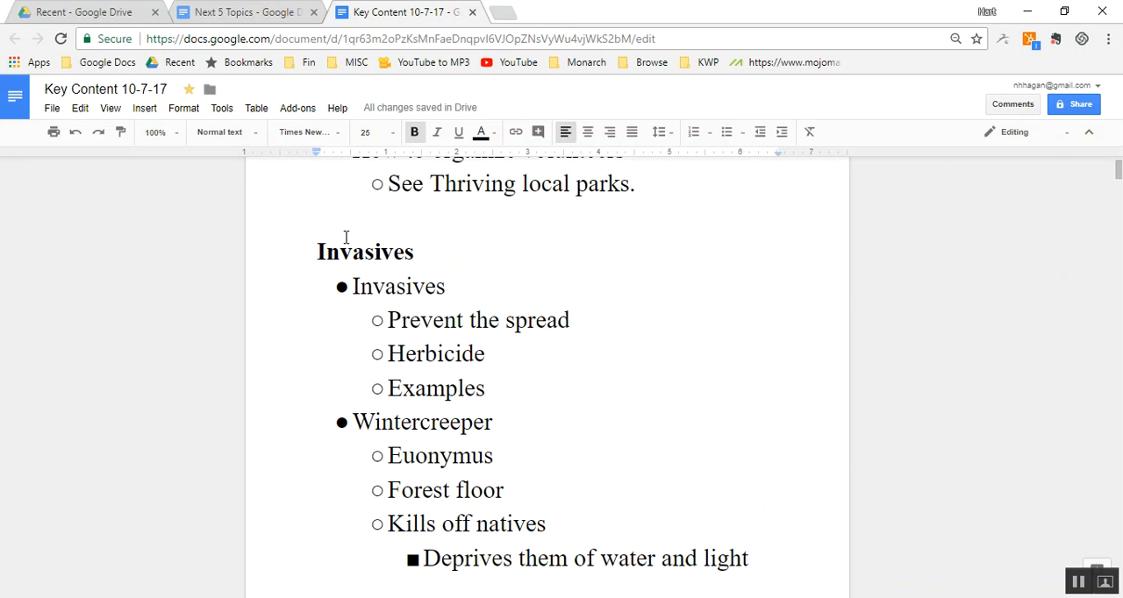
- Cut the "Wildlife" section from its heading down to just before the "What's the solution?" bullet in the Key Content document
key("Page_Up")
scroll(346, 237, "down", 10)
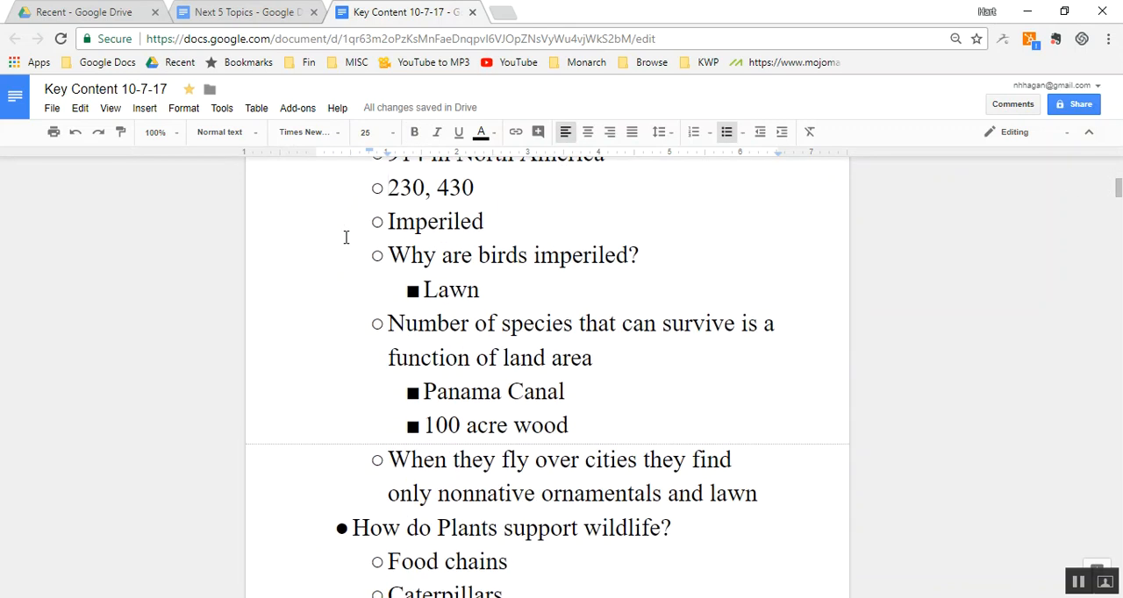
key("Page_Down")
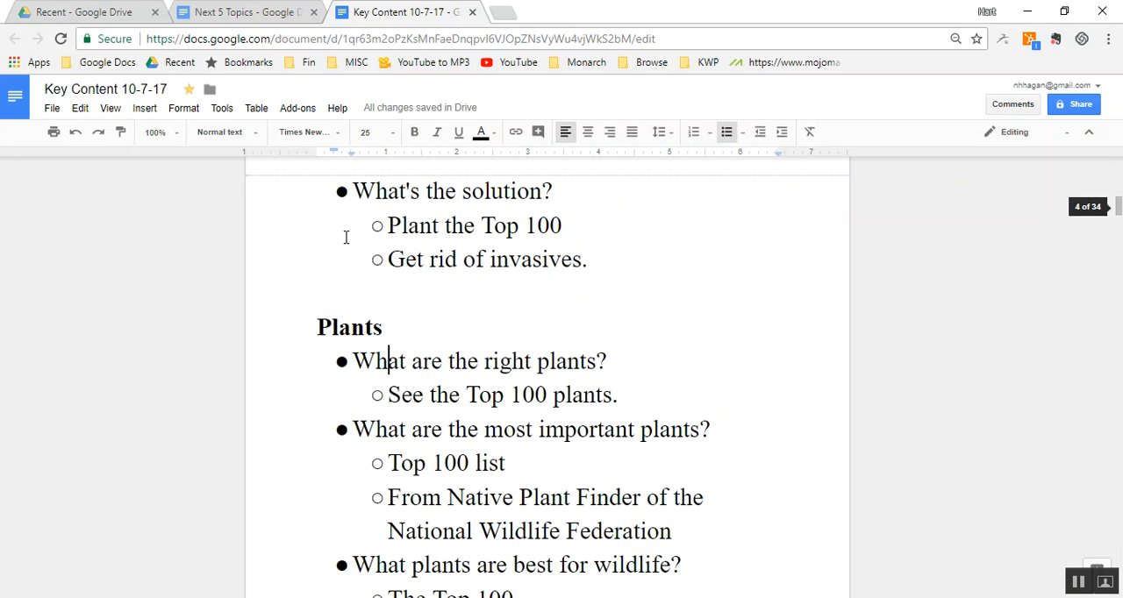
key("Page_Up")
key("Page_Up")
key("Page_Up")
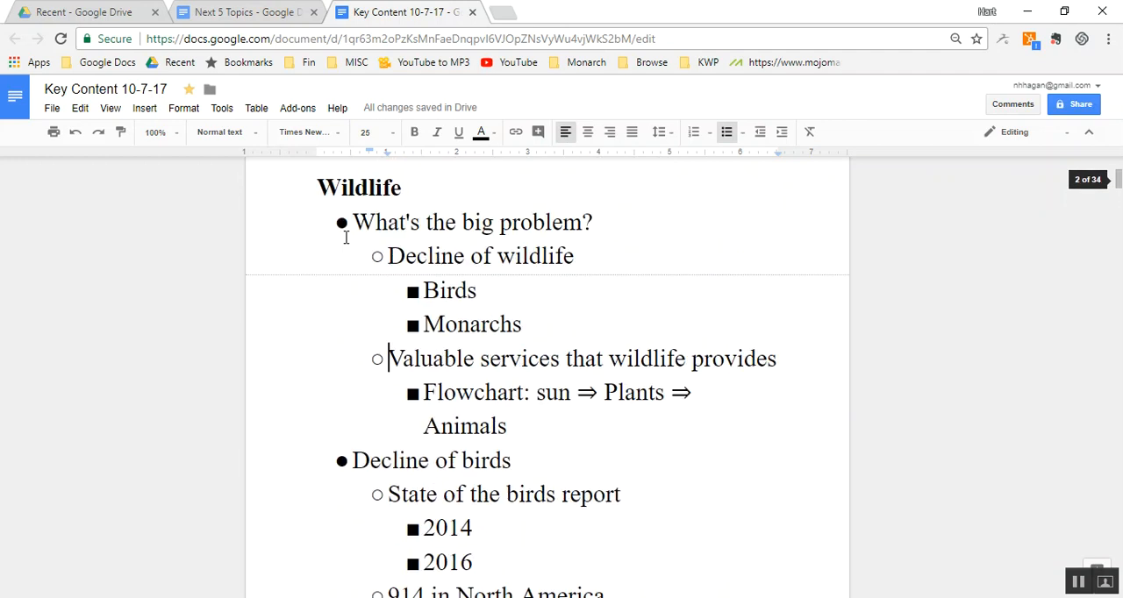
key("Up")
key("Up")
key("Up")
key("Up")
key("Up")
key("Up")
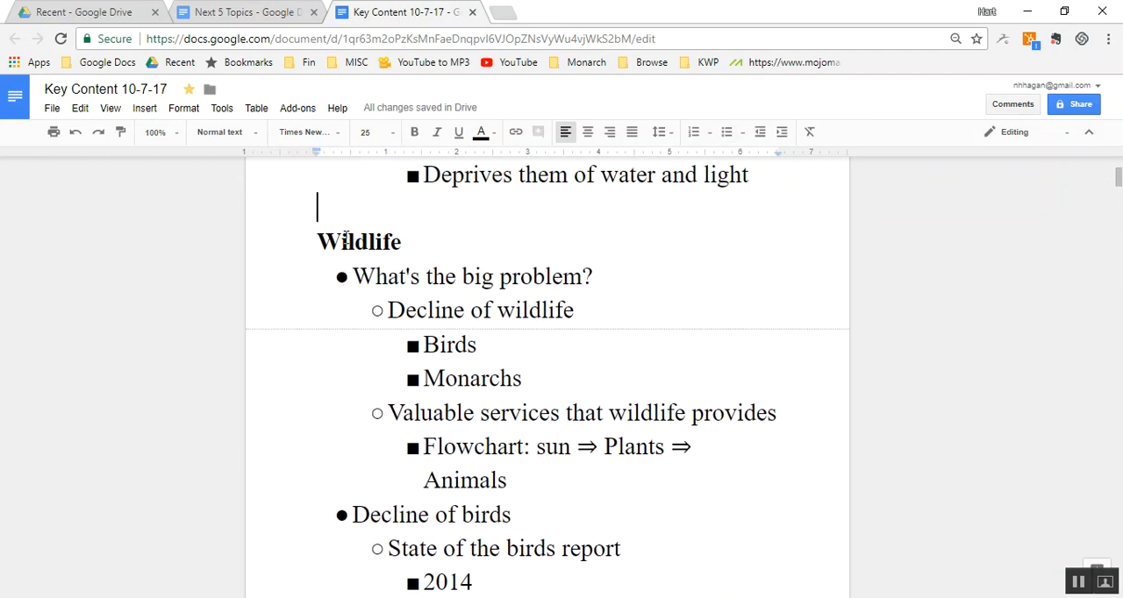
key("Down")
key("Home")
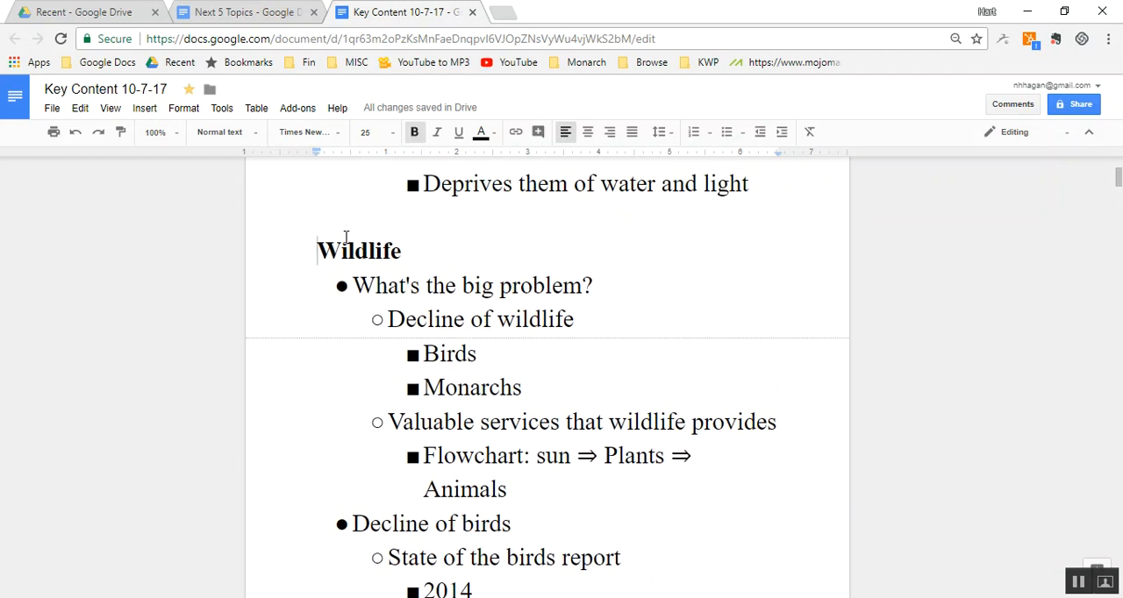
key("shift+Down")
key("shift+Down")
key("shift+Down")
key("shift+Down")
key("shift+Down")
key("shift+Down")
key("shift+Down")
key("shift+Down")
key("shift+Down")
key("shift+Down")
key("shift+Down")
key("shift+Down")
key("shift+Down")
key("shift+Down")
key("shift+Down")
key("shift+Down")
key("shift+Down")
key("shift+Down")
key("shift+Down")
key("shift+Down")
key("shift+Down")
key("shift+Down")
key("shift+Down")
key("shift+Down")
key("shift+Down")
key("shift+Down")
key("shift+Down")
key("shift+Down")
key("shift+Down")
key("shift+Down")
key("shift+Down")
key("shift+Down")
key("shift+Down")
key("shift+Down")
key("ctrl+x")
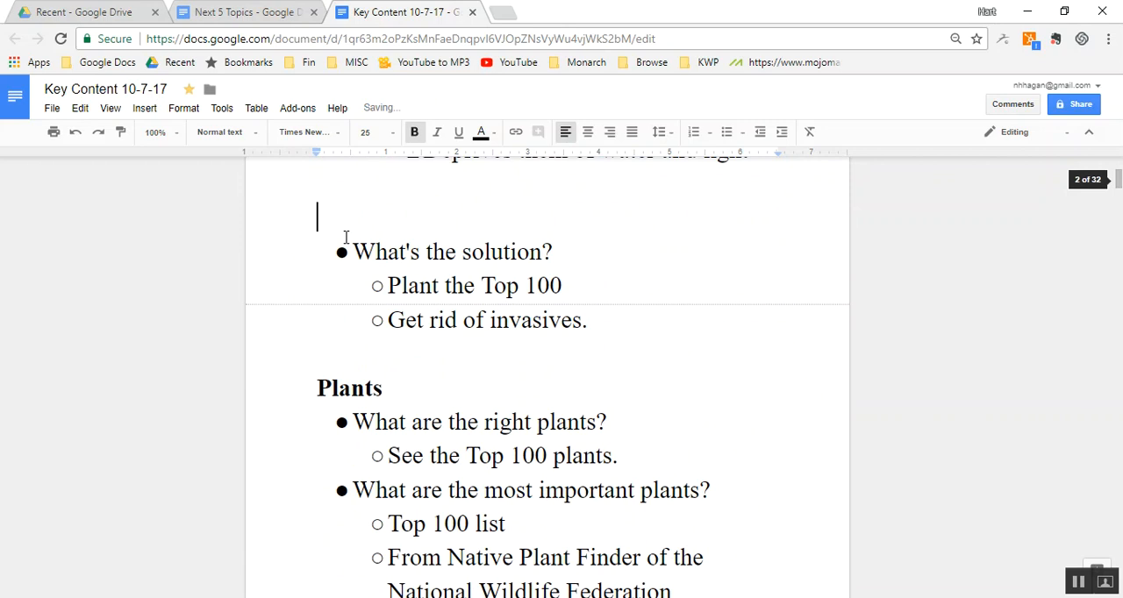
- Paste the cut "Wildlife" section at the end of the "Next 5 Topics" document, below "Organize herbicide applicators."
left_click(277, 14)
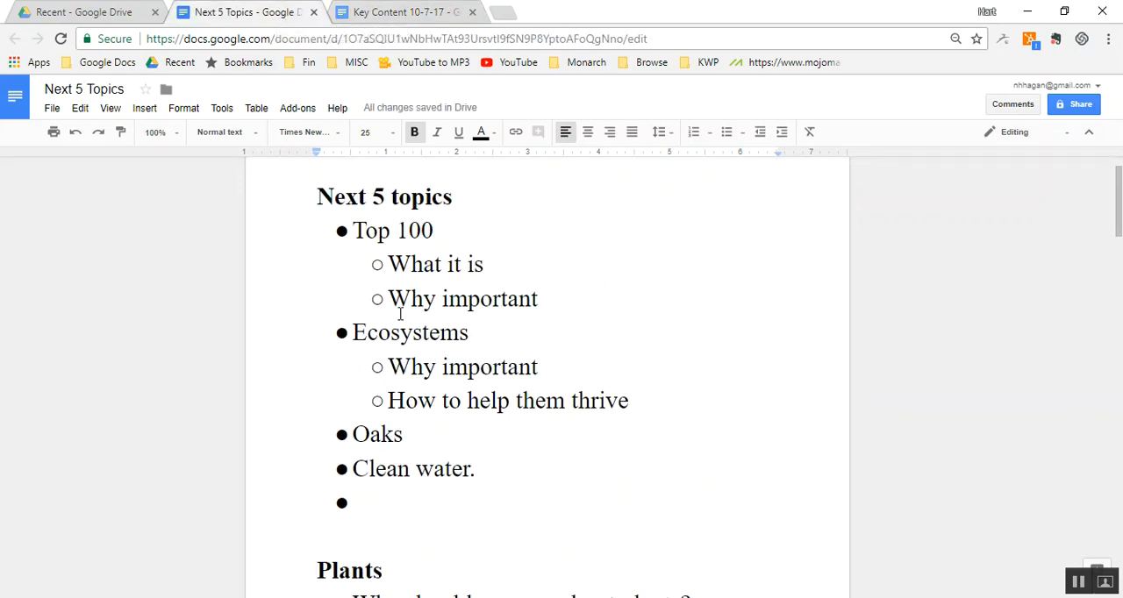
key("Return")
key("Return")
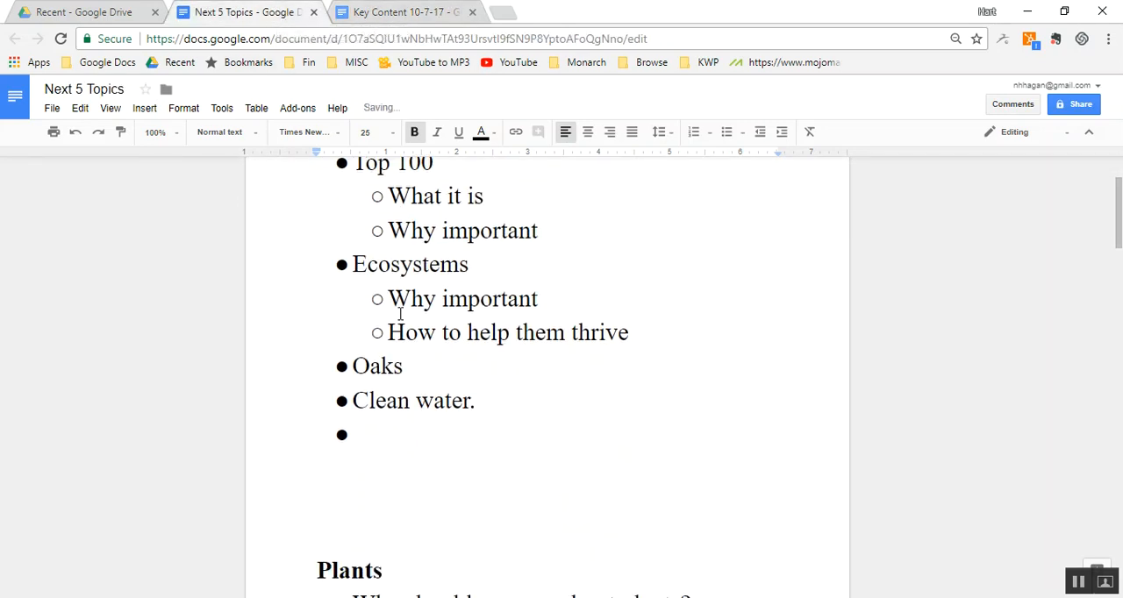
key("Delete")
key("Page_Down")
key("Page_Down")
key("Page_Down")
key("Page_Down")
key("Page_Down")
key("Page_Down")
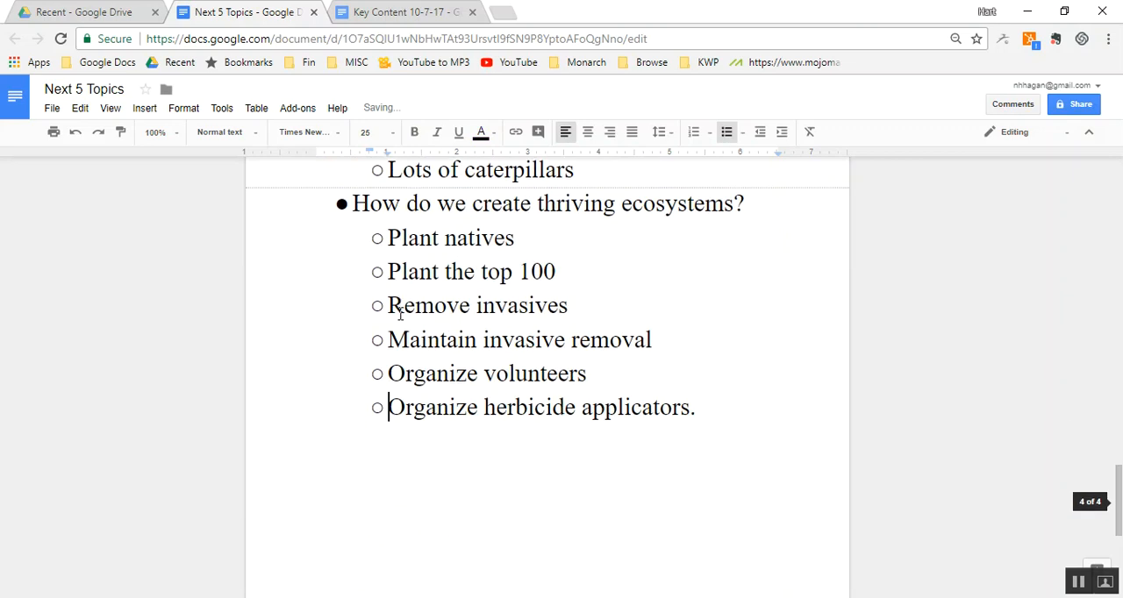
scroll(399, 320, "up", 5)
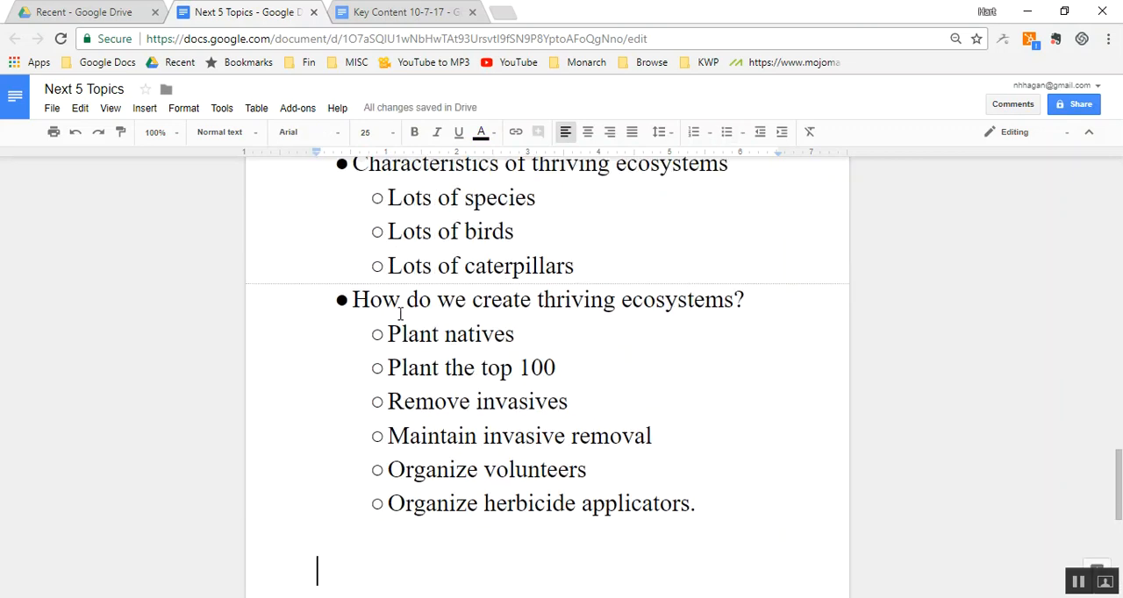
key("ctrl+v")
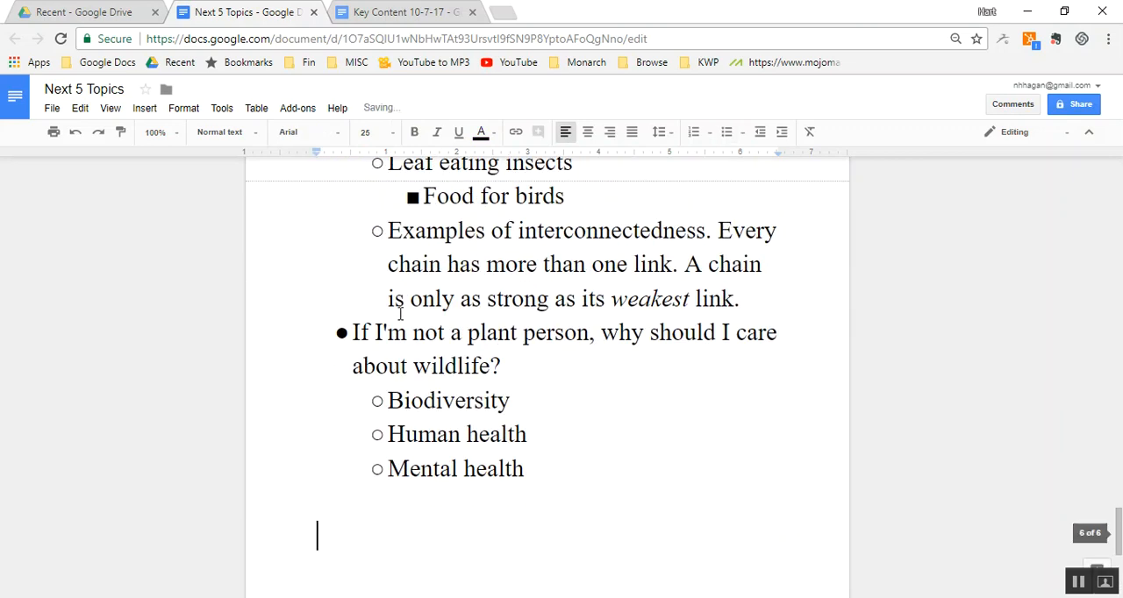
- Cut the "Plants" section, from its heading through "Nonnative ornamentals.", out of the Key Content document
left_click(386, 12)
left_click(436, 257)
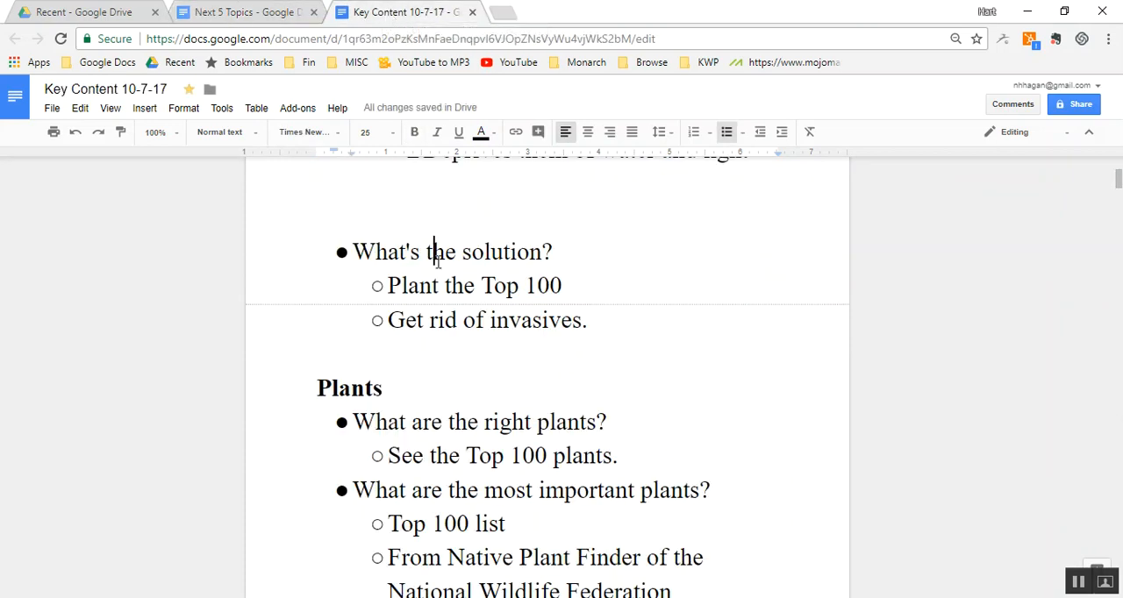
scroll(438, 262, "down", 5)
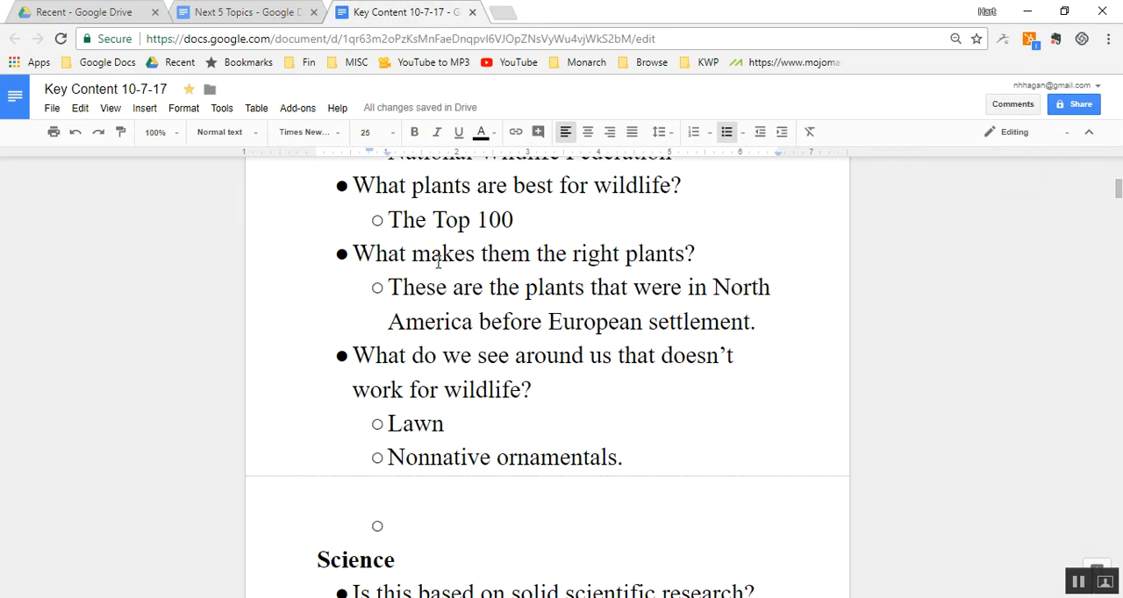
key("Up")
key("Down")
key("Down")
key("Down")
key("Down")
key("Down")
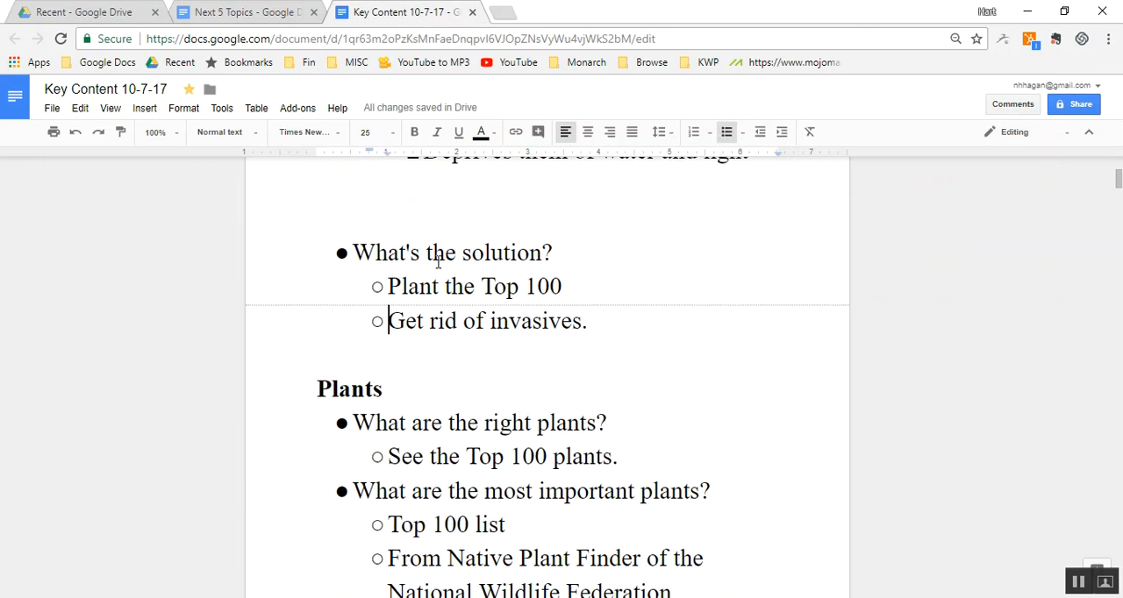
key("shift+Down")
key("shift+Down")
key("shift+Down")
key("shift+Down")
key("shift+Down")
key("shift+Down")
key("shift+Down")
key("shift+Down")
key("shift+Down")
key("shift+Down")
key("shift+Down")
key("shift+Down")
key("shift+Down")
key("shift+Down")
key("shift+Down")
key("shift+Down")
key("shift+Down")
key("shift+Down")
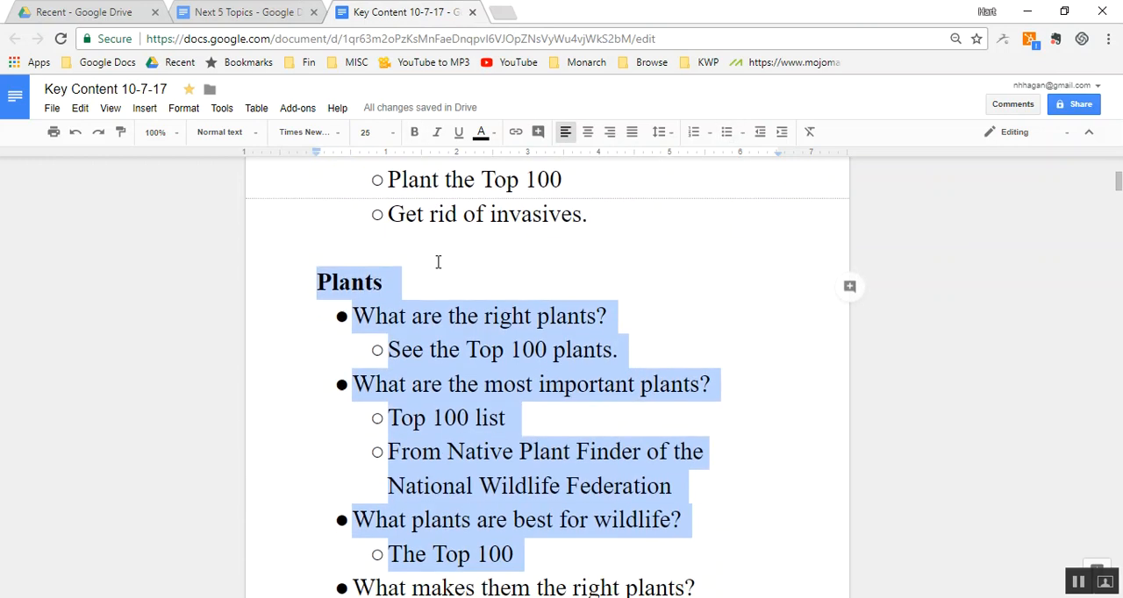
key("shift+Up")
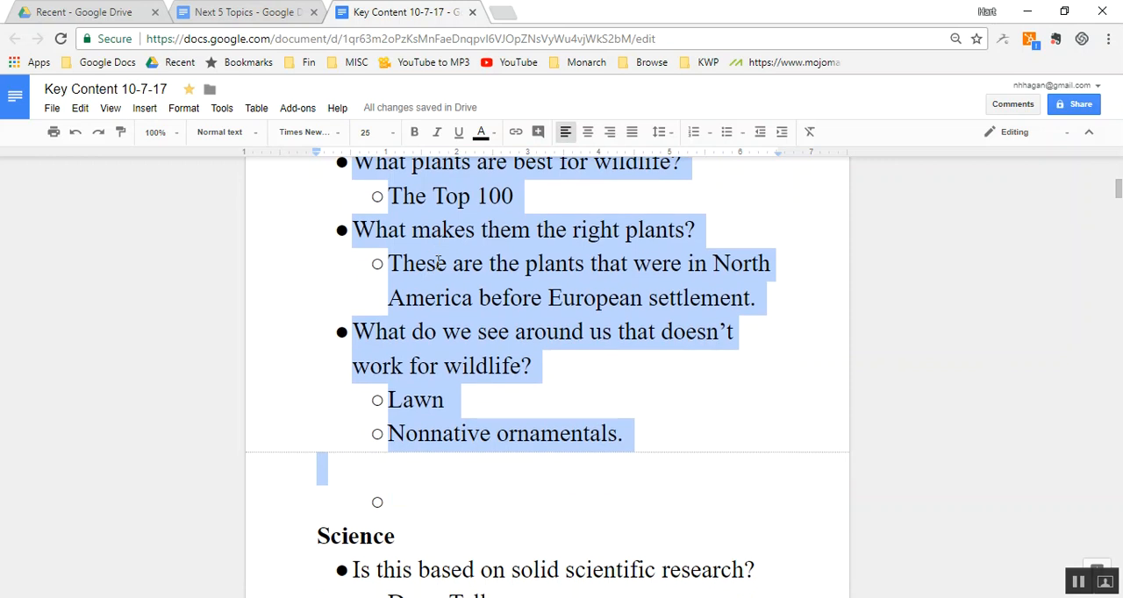
key("ctrl+x")
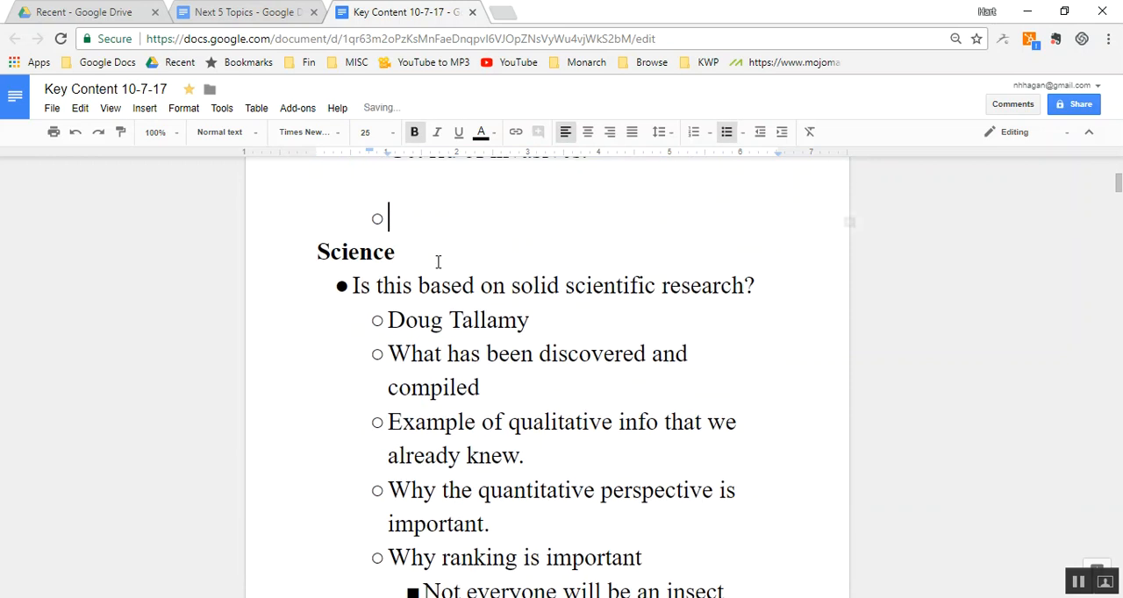
- Paste the cut "Plants" section into the "Next 5 Topics" document, directly below the "Economic development" bullet and above "Water"
left_click(254, 15)
scroll(363, 255, "up", 8)
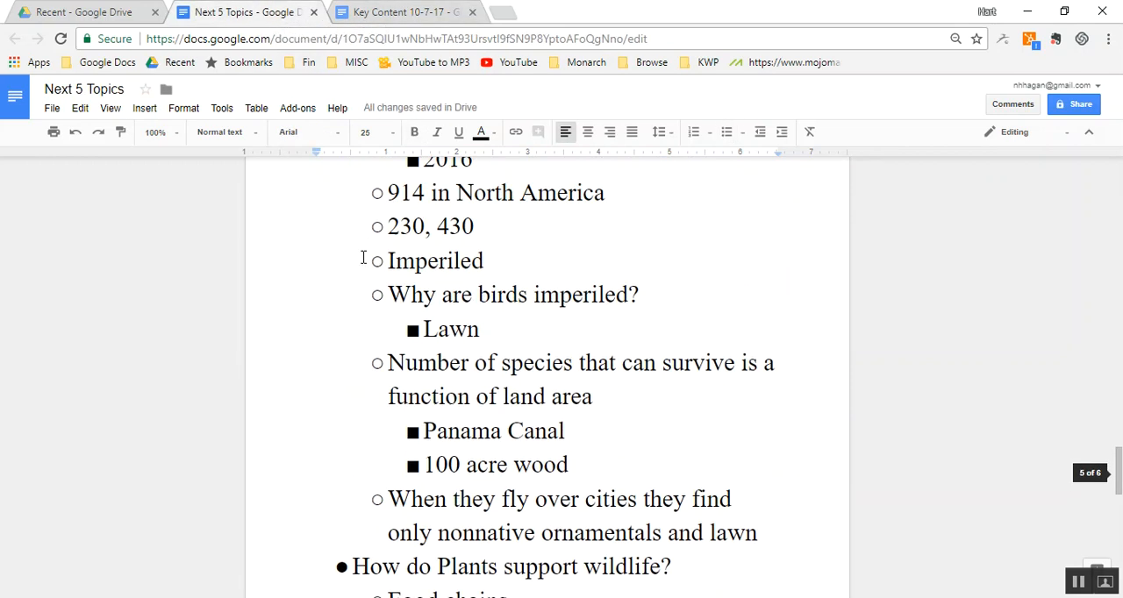
scroll(363, 256, "up", 12)
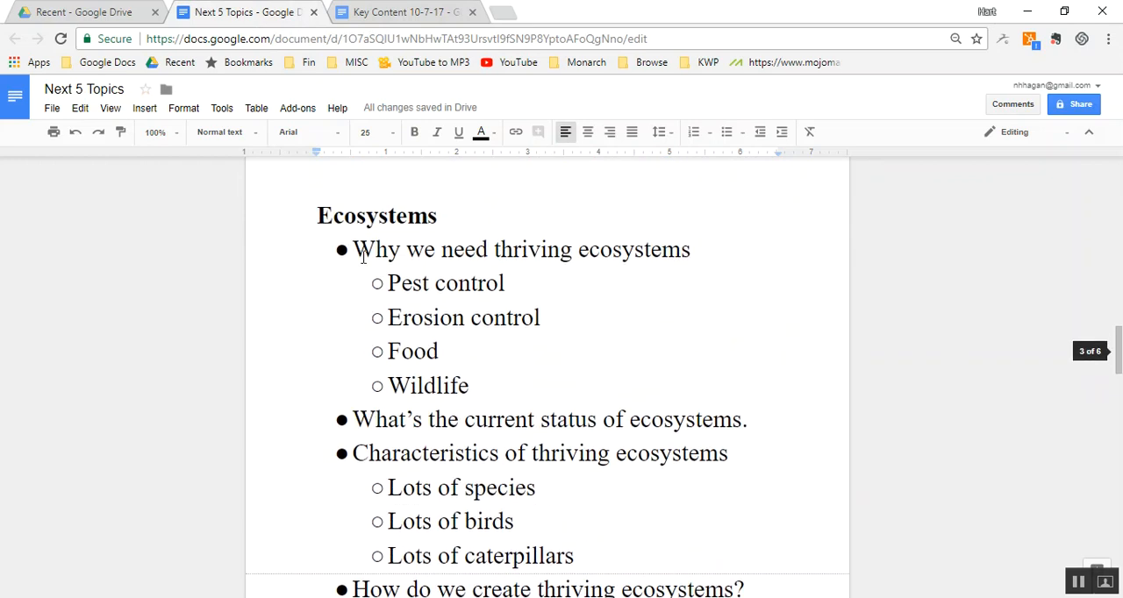
scroll(363, 256, "up", 15)
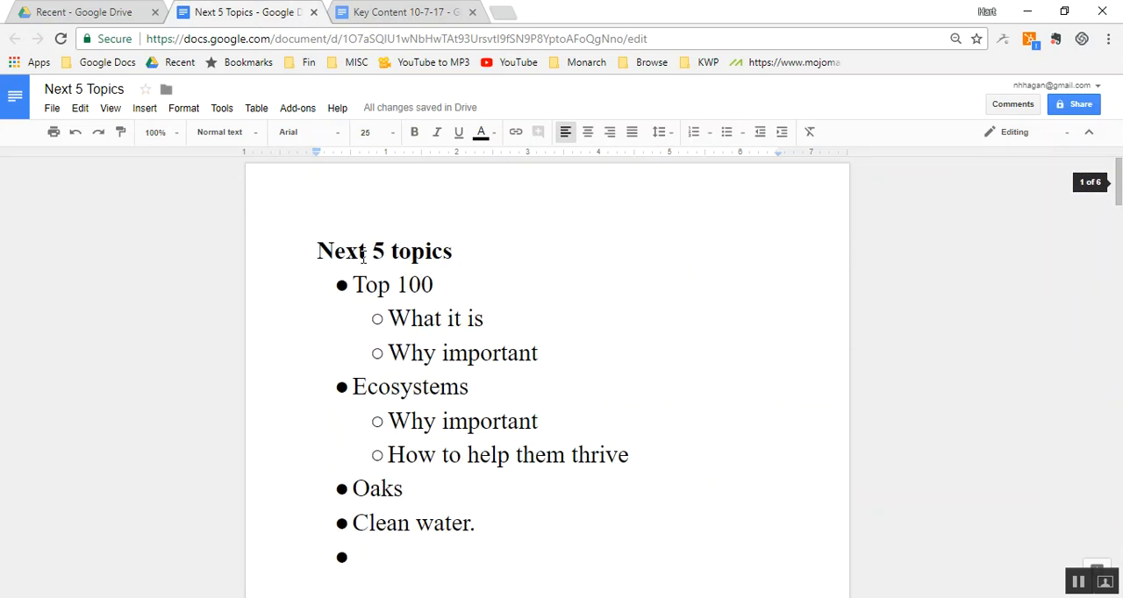
scroll(363, 256, "down", 4)
scroll(544, 488, "down", 3)
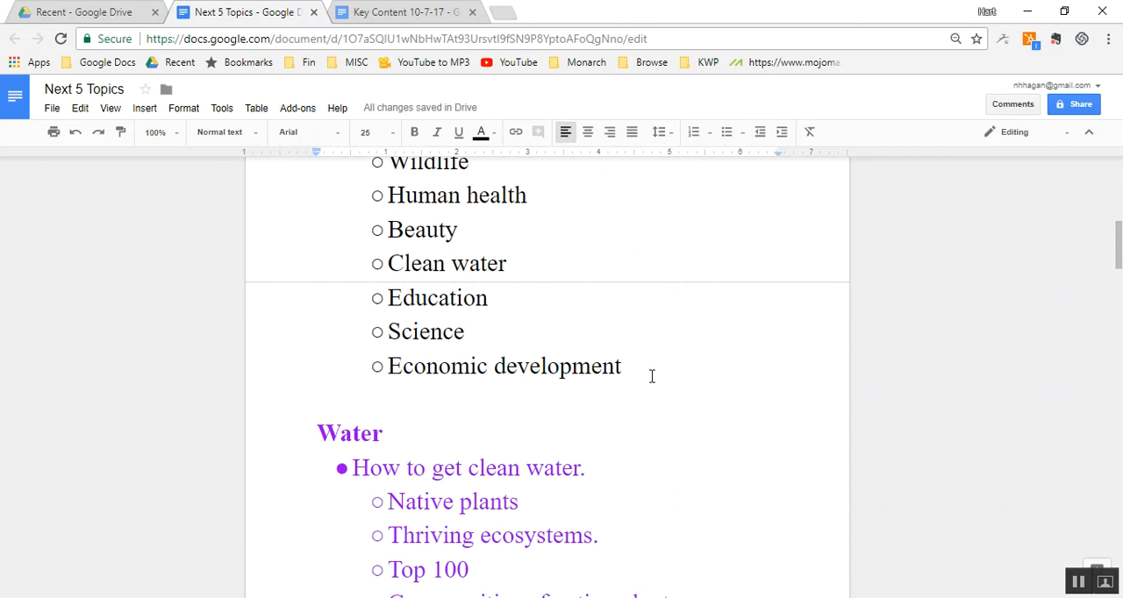
left_click(650, 375)
key("Return")
key("shift+Tab")
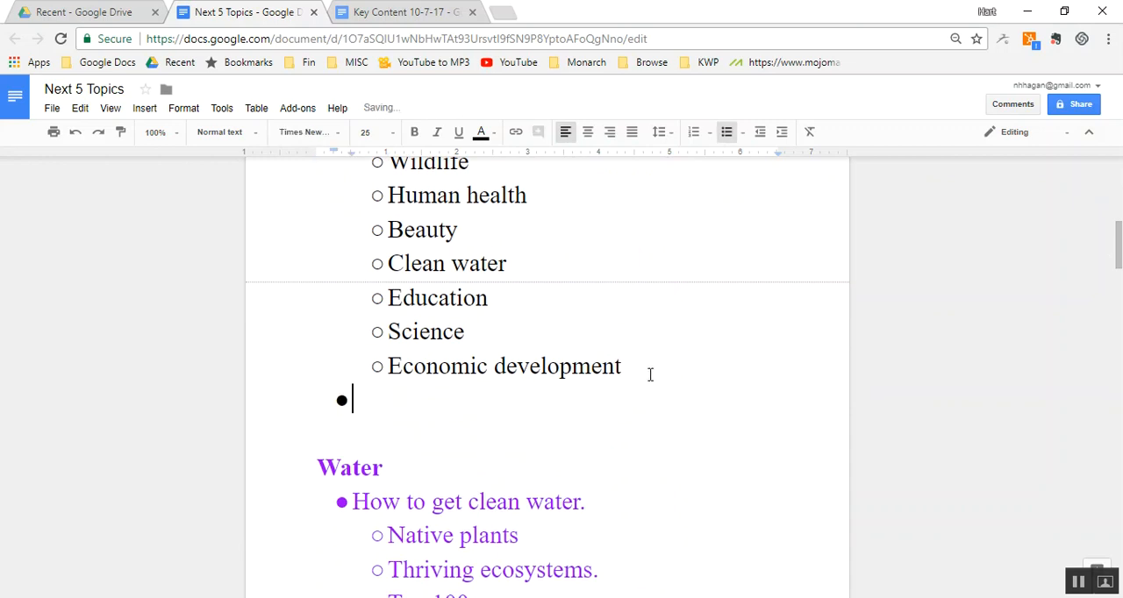
key("ctrl+v")
scroll(650, 374, "up", 5)
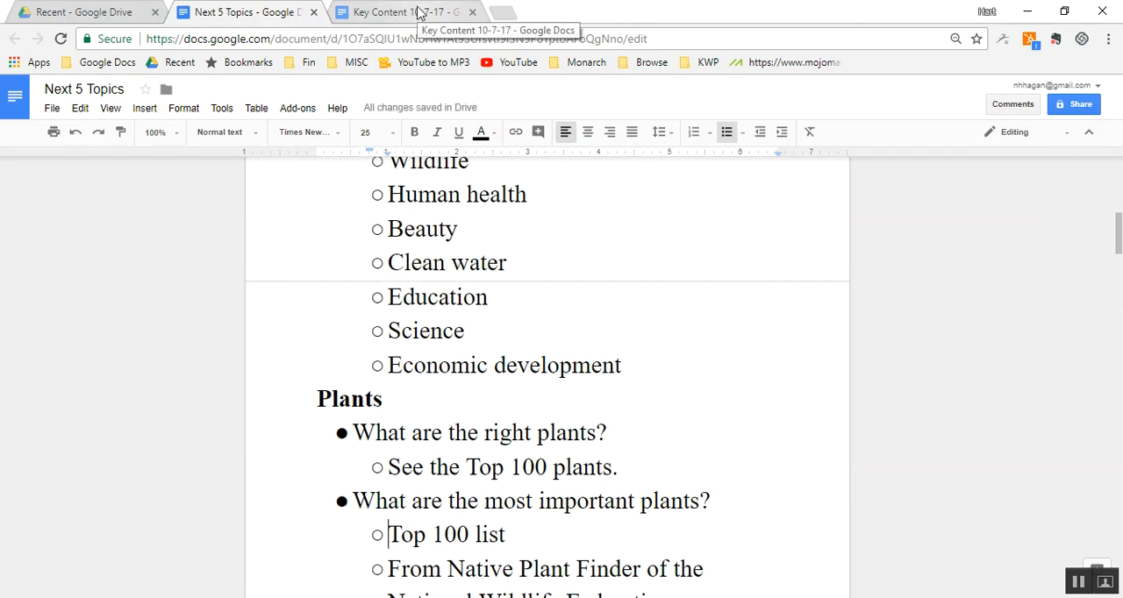
- Remove the leftover empty bullet above the "Science" heading in the Key Content document
left_click(419, 16)
key("BackSpace")
key("BackSpace")
- Cut the "Water" section of the Key Content document, from its heading through the "Increase groundwater" bullet
key("Page_Down")
key("Page_Down")
key("Page_Down")
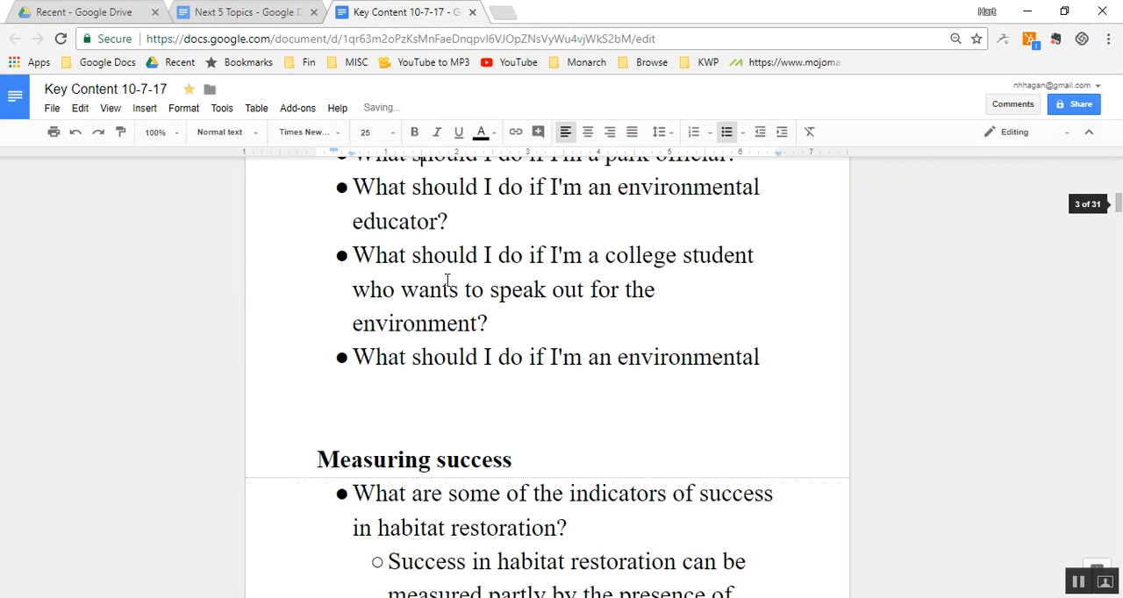
key("Page_Down")
key("Page_Up")
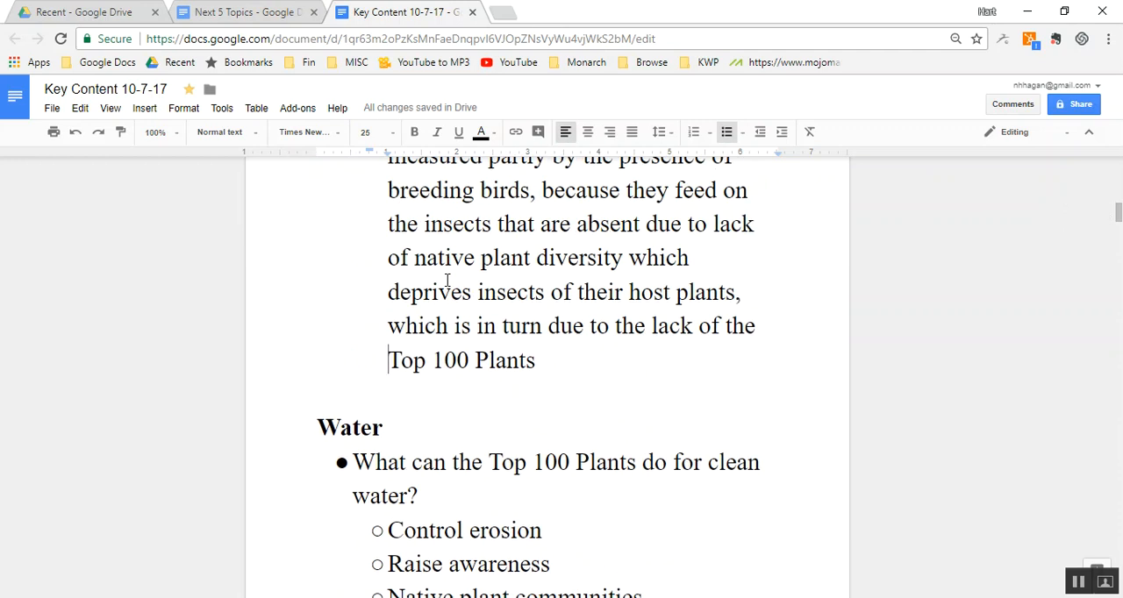
key("Down")
key("Down")
key("End")
key("shift+Down")
key("shift+Down")
key("shift+Down")
key("shift+Down")
key("shift+Down")
key("shift+Down")
key("shift+Down")
key("shift+Down")
key("shift+Down")
key("shift+Down")
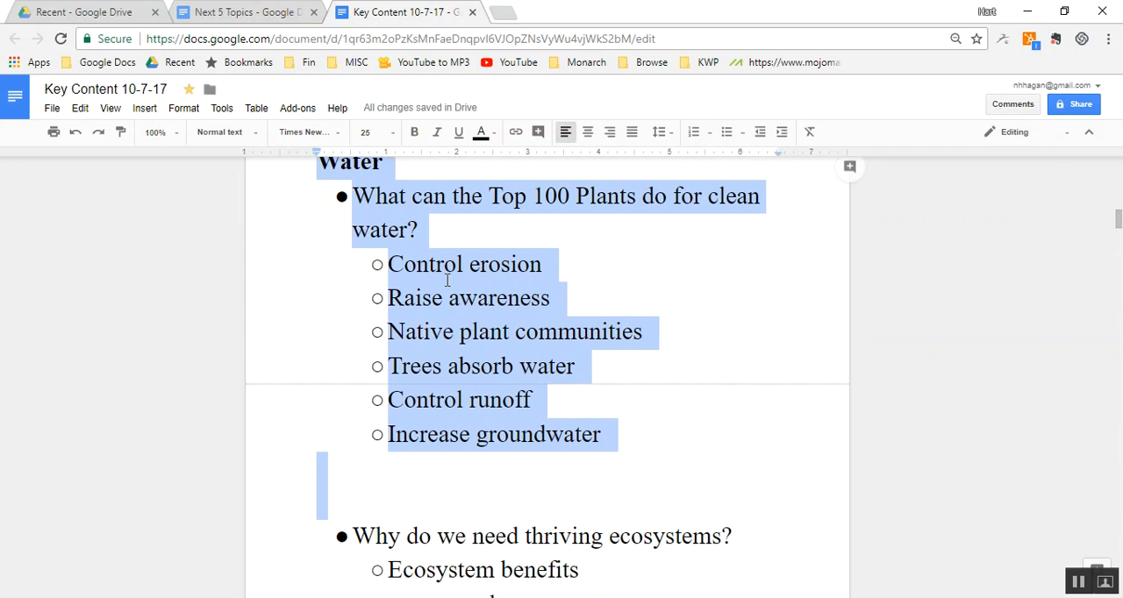
key("shift+Down")
key("shift+Down")
key("shift+Down")
key("shift+Down")
key("shift+Down")
key("shift+Down")
key("shift+Down")
key("shift+Down")
key("shift+Down")
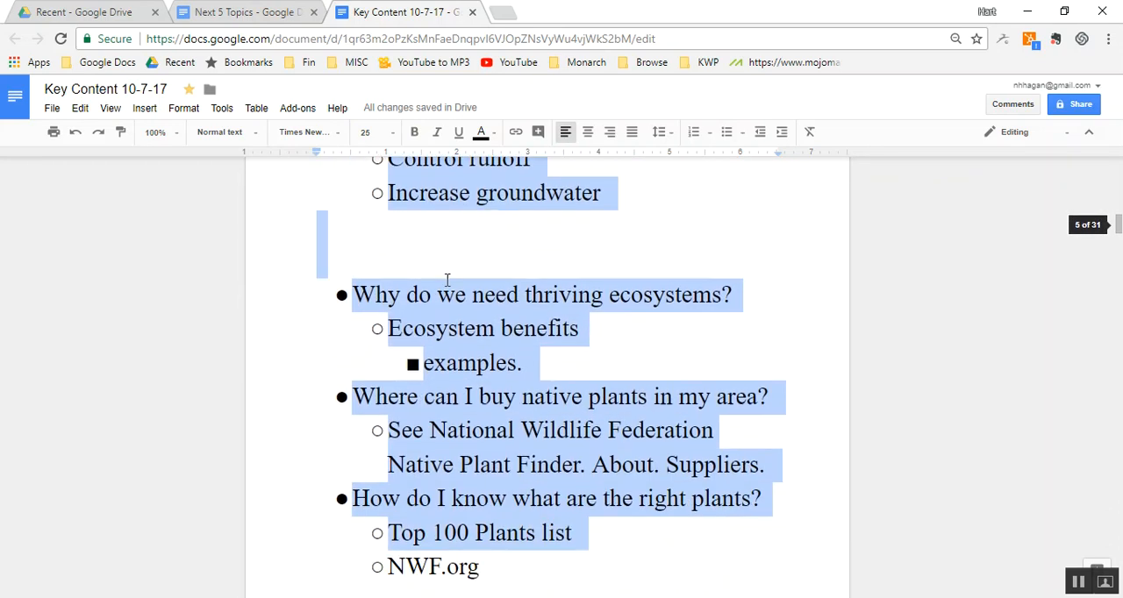
key("shift+Down")
key("shift+Up")
key("shift+Up")
key("shift+Up")
key("shift+Up")
key("shift+Up")
key("shift+Up")
key("shift+Up")
key("shift+Up")
key("shift+Up")
key("shift+Up")
key("shift+Up")
key("shift+Up")
key("shift+Up")
key("shift+Up")
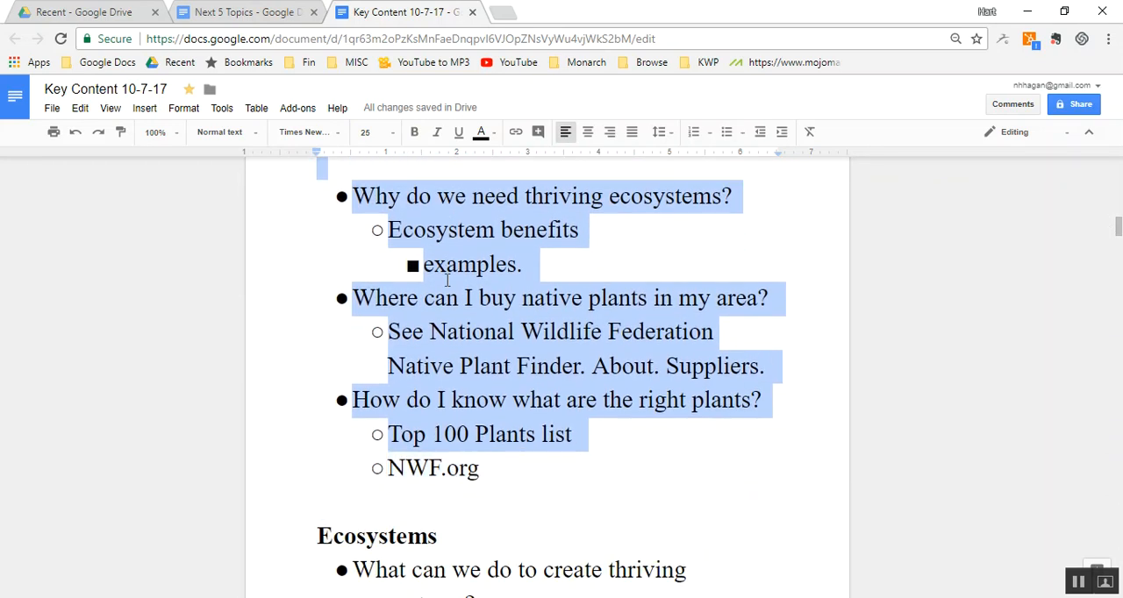
key("shift+Up")
key("shift+Up")
key("shift+Up")
key("shift+Down")
key("shift+Down")
key("shift+Down")
key("shift+Down")
key("shift+Down")
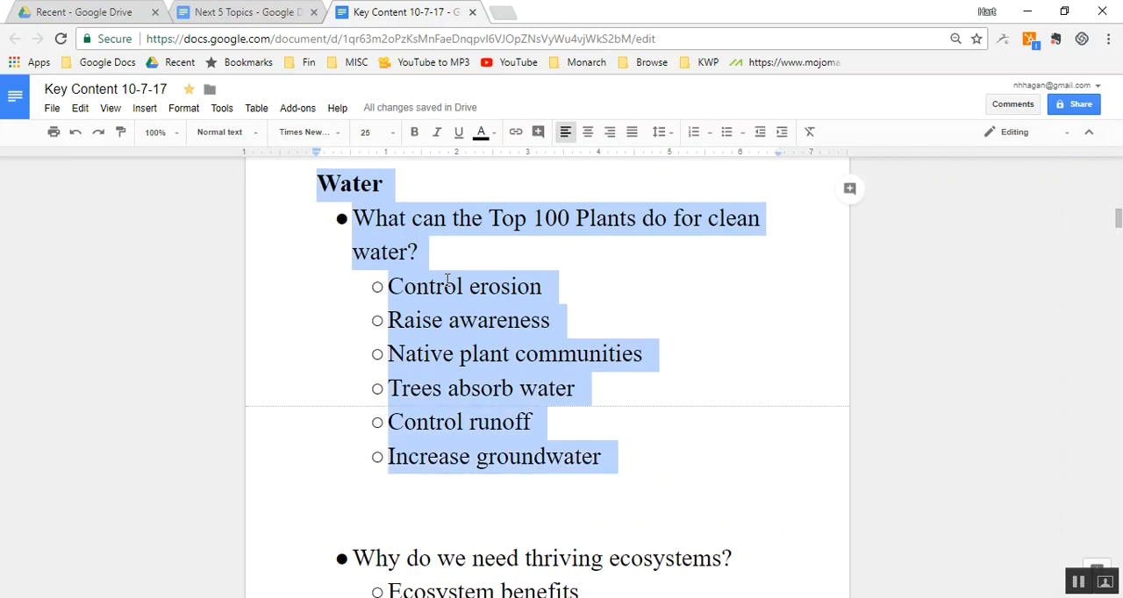
key("ctrl+x")
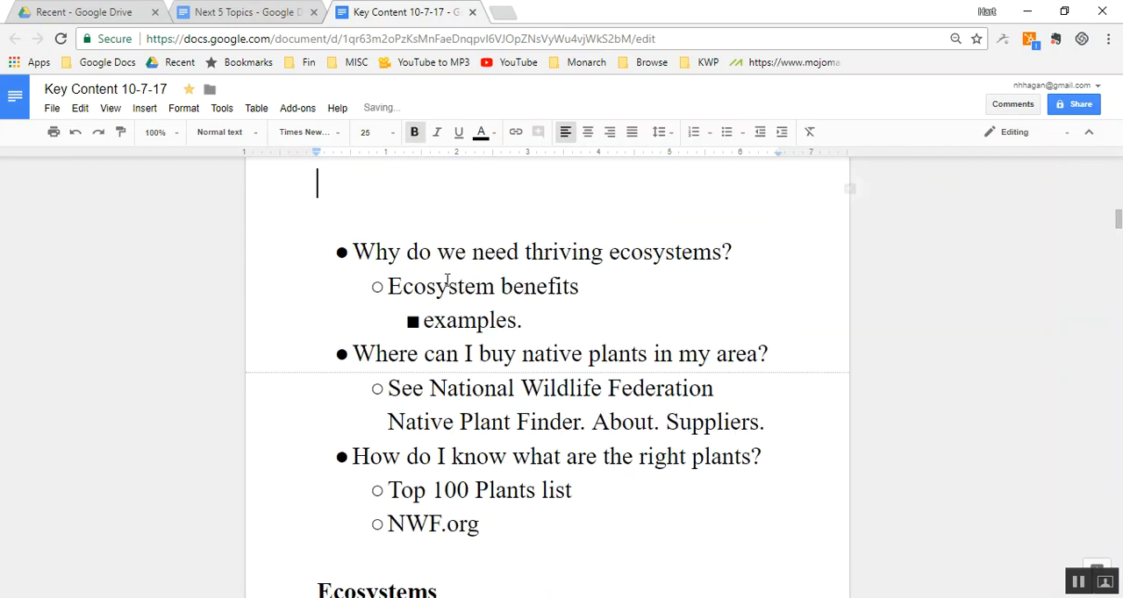
- Paste the cut "Water" section at the very beginning of the "Next 5 Topics" document, above the "Next 5 topics" heading
left_click(261, 10)
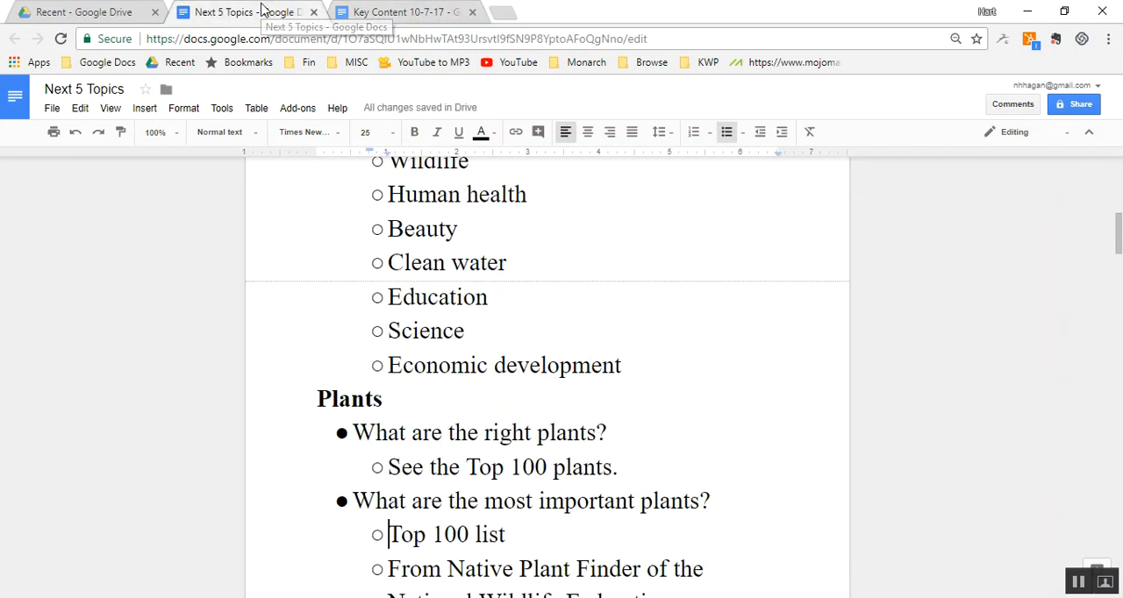
double_click(683, 376)
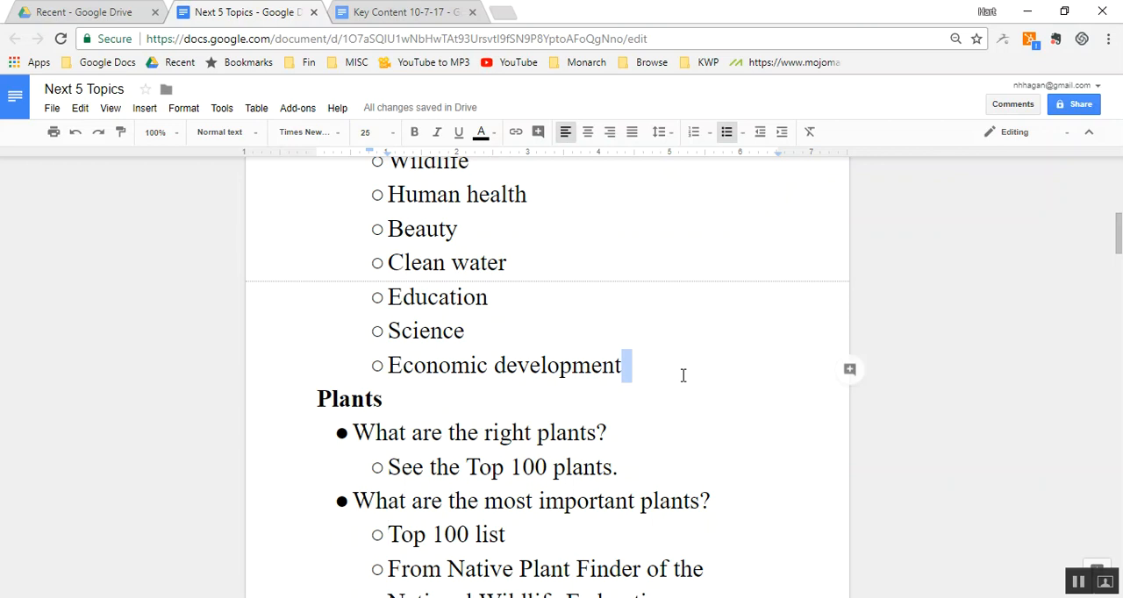
key("ctrl+Home")
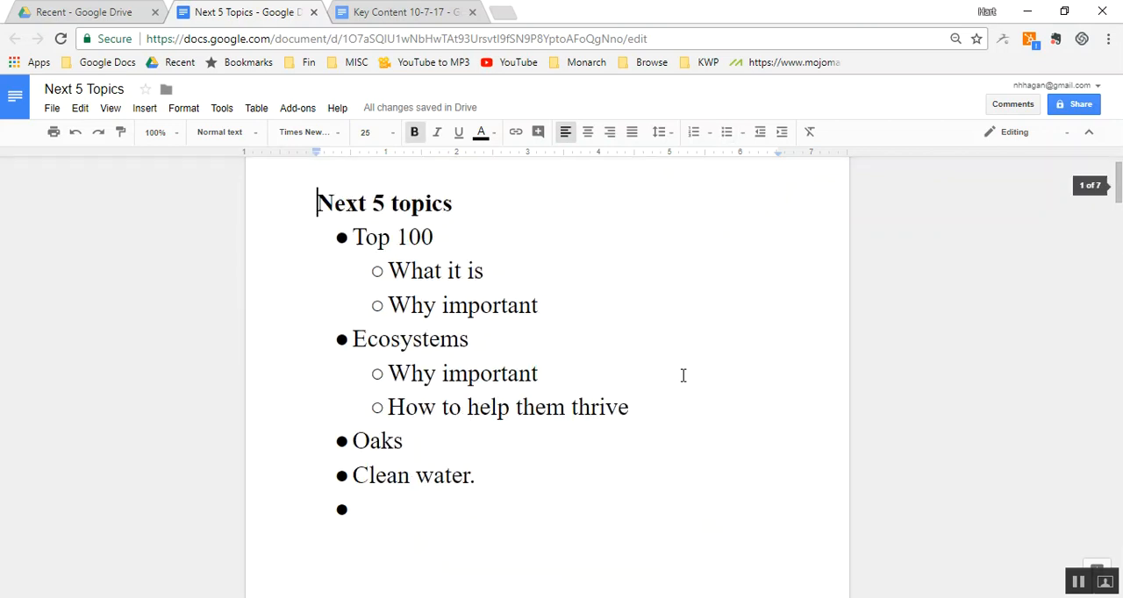
key("Up")
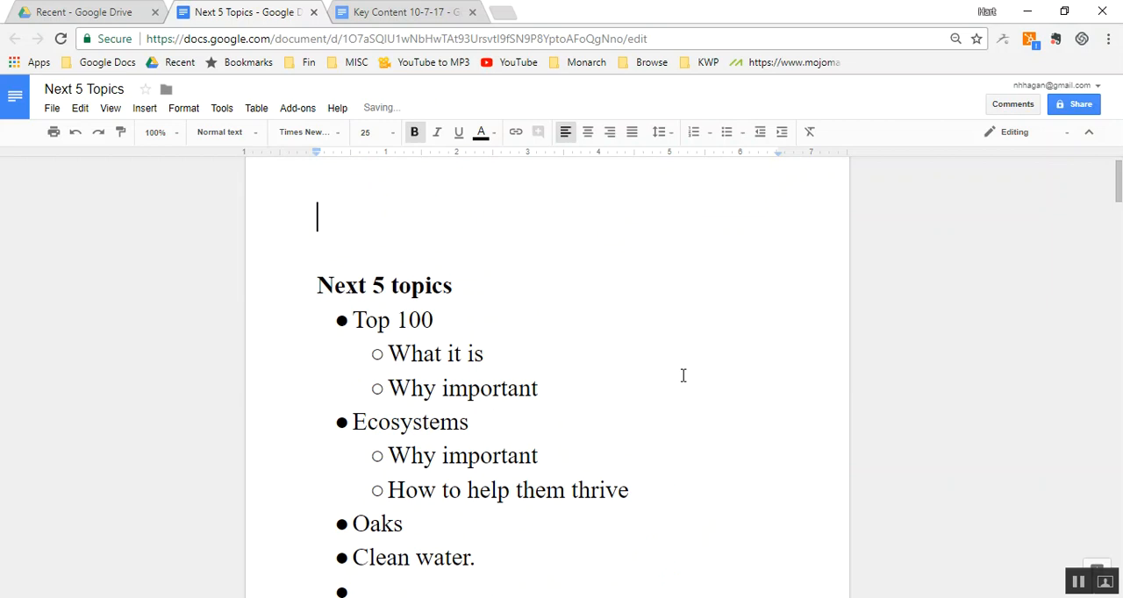
key("ctrl+v")
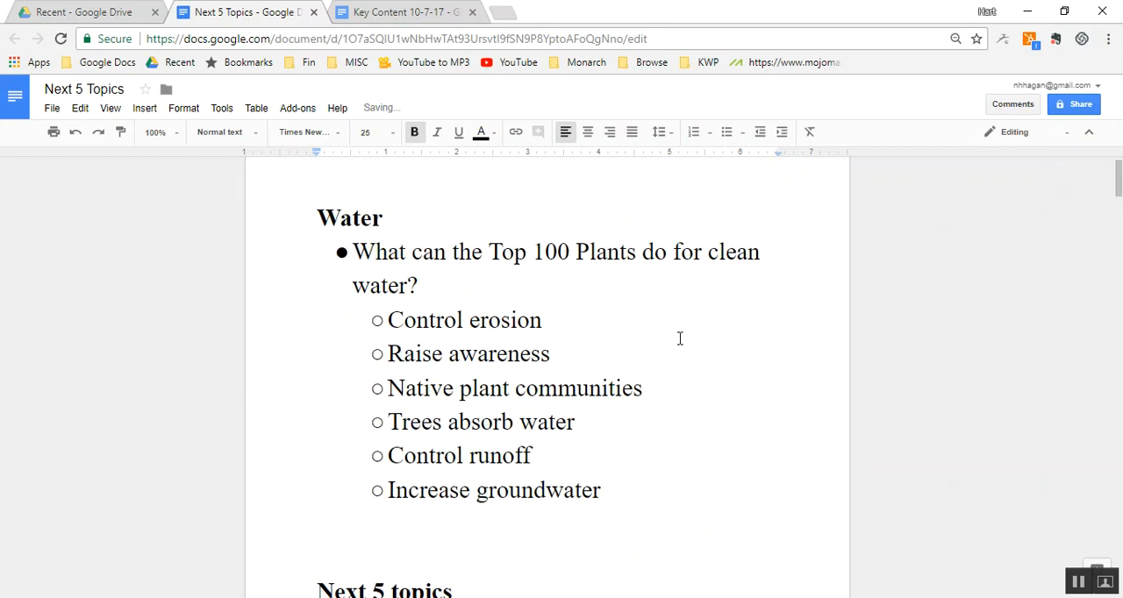
- Remove the "Invasives" section from the Key Content document, from its heading down to just above the "Oaks" heading
left_click(435, 11)
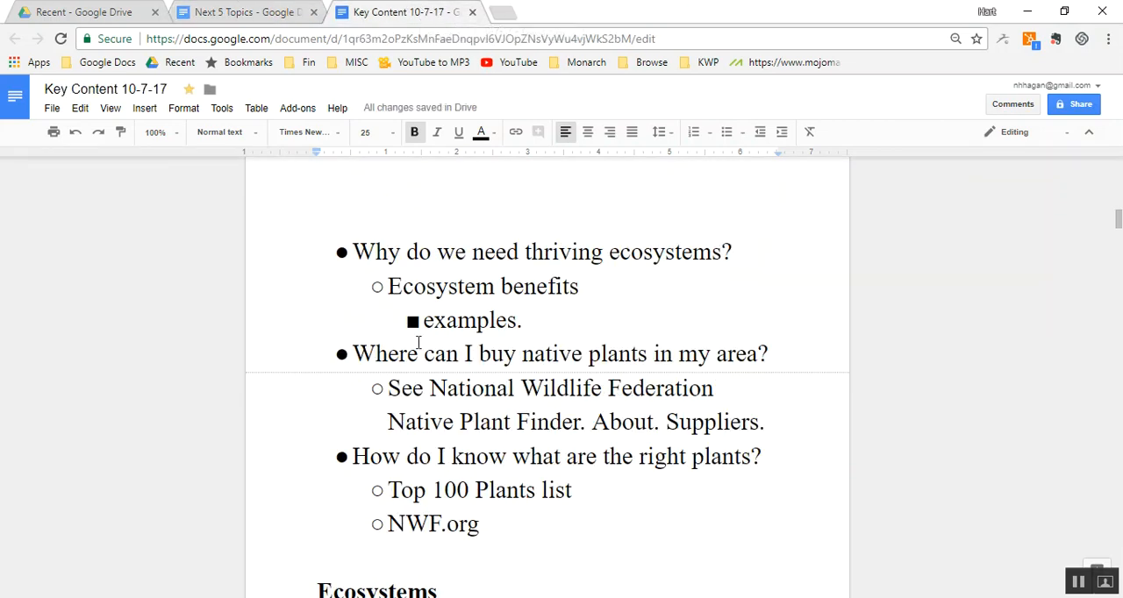
scroll(419, 342, "down", 5)
scroll(419, 342, "down", 5)
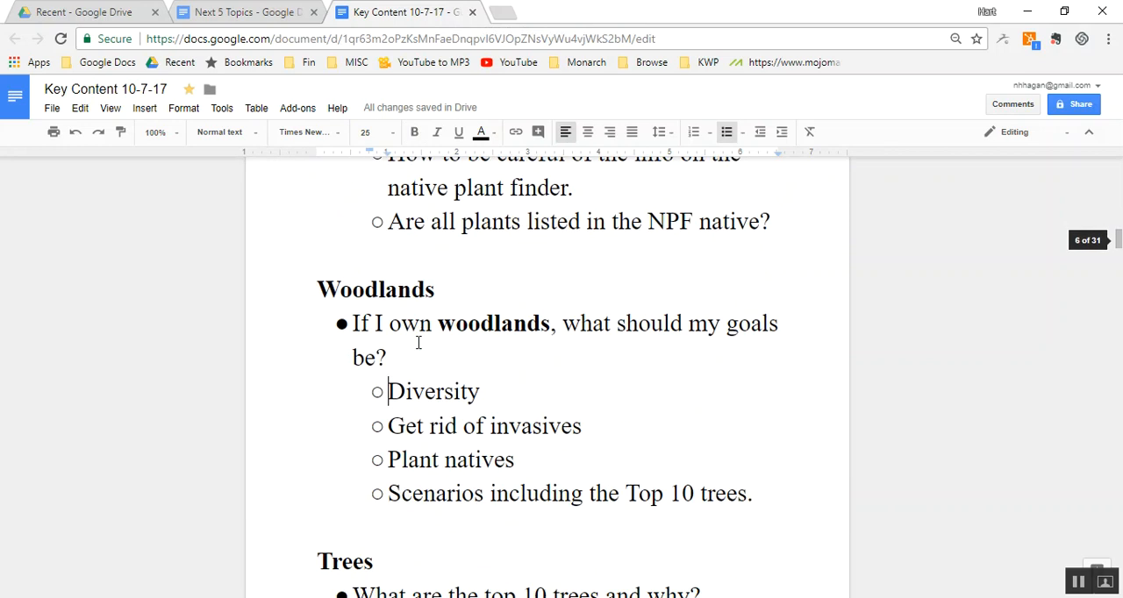
scroll(418, 342, "down", 5)
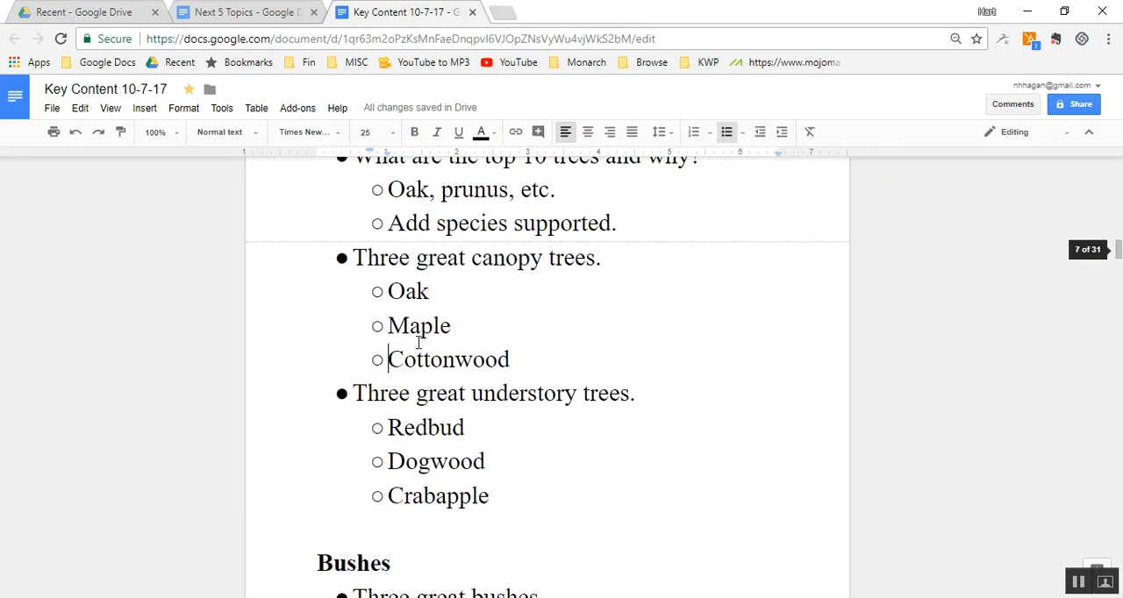
scroll(418, 342, "down", 13)
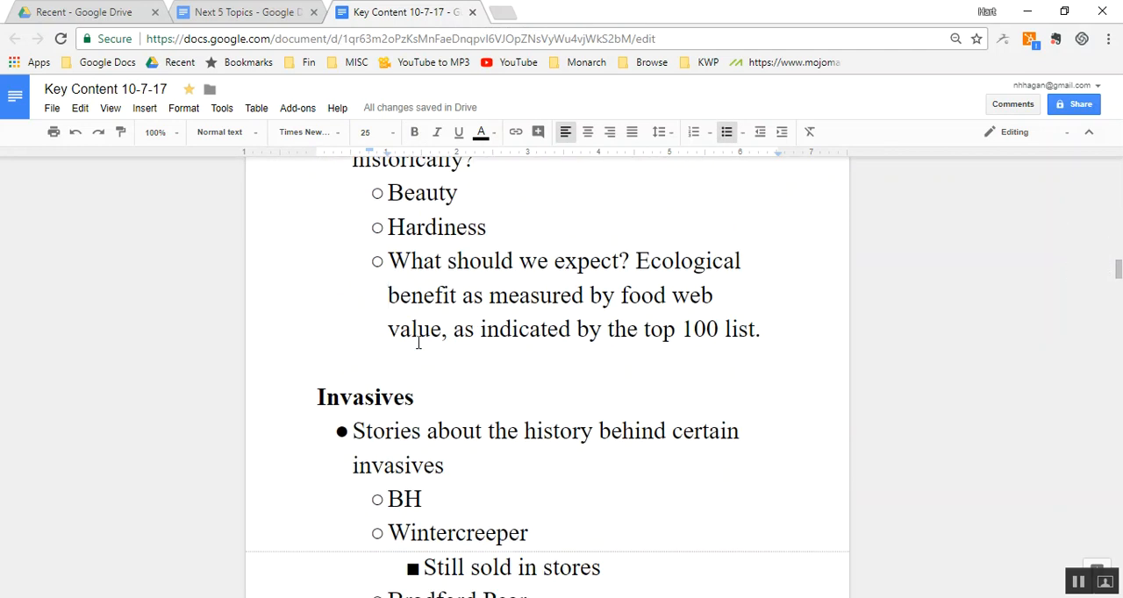
scroll(418, 342, "down", 8)
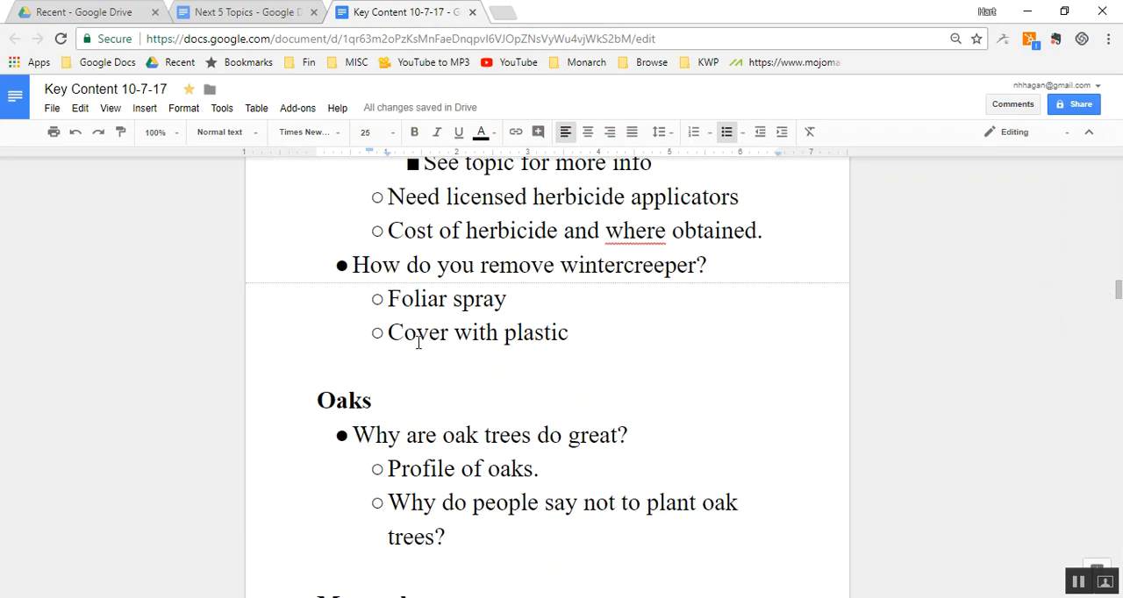
scroll(418, 343, "down", 5)
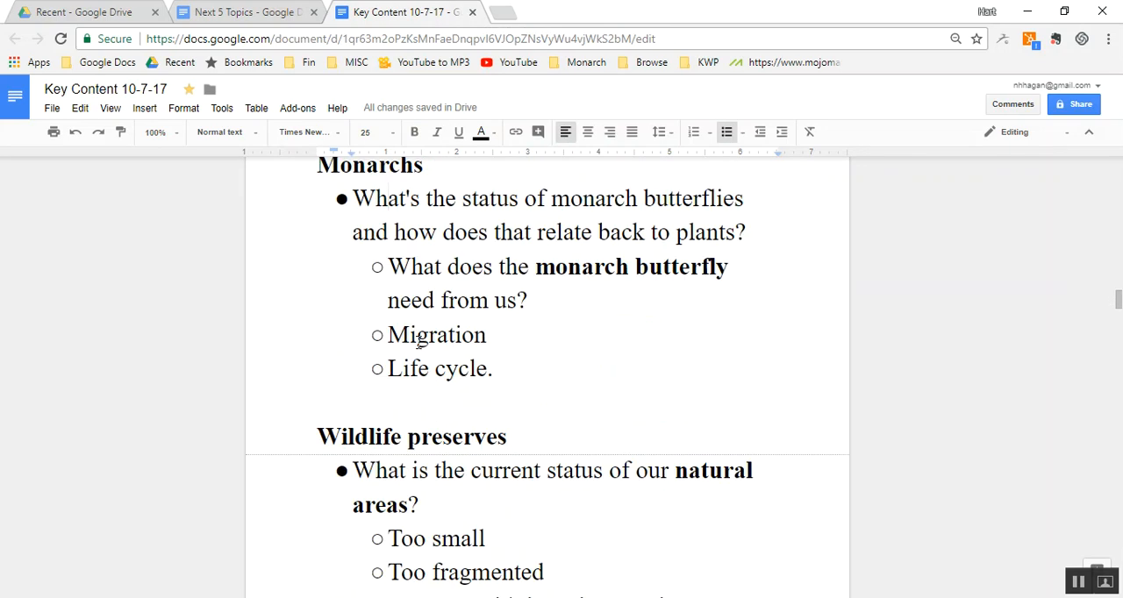
scroll(419, 343, "up", 15)
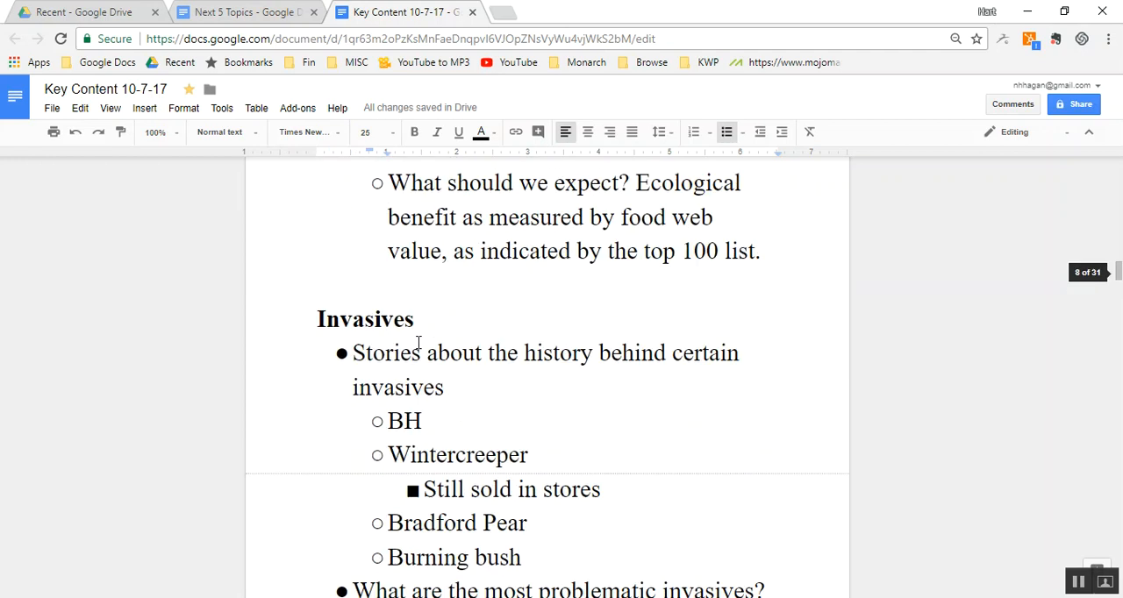
scroll(418, 343, "down", 4)
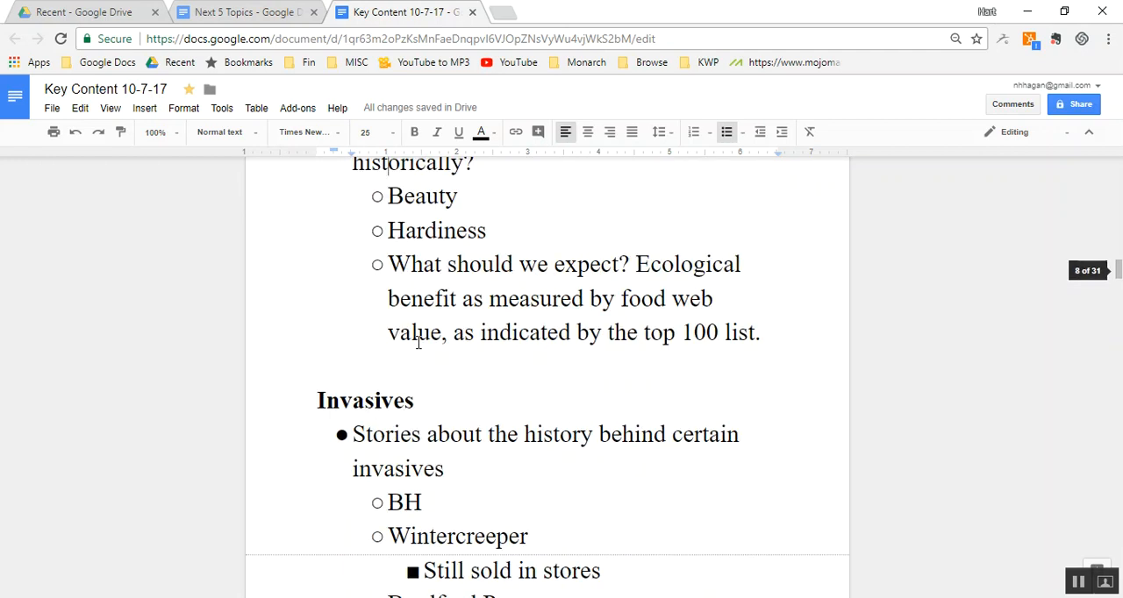
triple_click(281, 398)
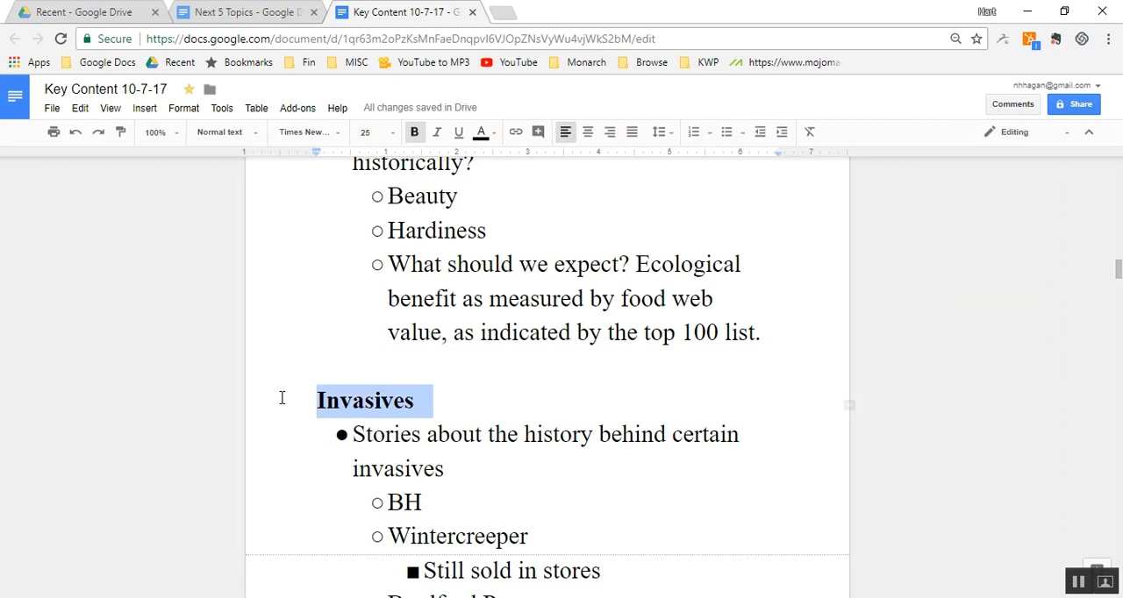
key("shift+Down")
key("shift+Down")
key("shift+Down")
key("shift+Down")
key("shift+Down")
key("shift+Down")
key("shift+Down")
key("shift+Down")
key("shift+Down")
key("shift+Down")
key("shift+Down")
key("shift+Down")
key("shift+Down")
key("shift+Down")
key("shift+Down")
key("shift+Down")
key("shift+Down")
key("shift+Down")
key("shift+Down")
key("shift+Down")
key("shift+Down")
key("shift+Down")
key("shift+Down")
key("shift+Up")
key("shift+Up")
key("shift+Up")
key("BackSpace")
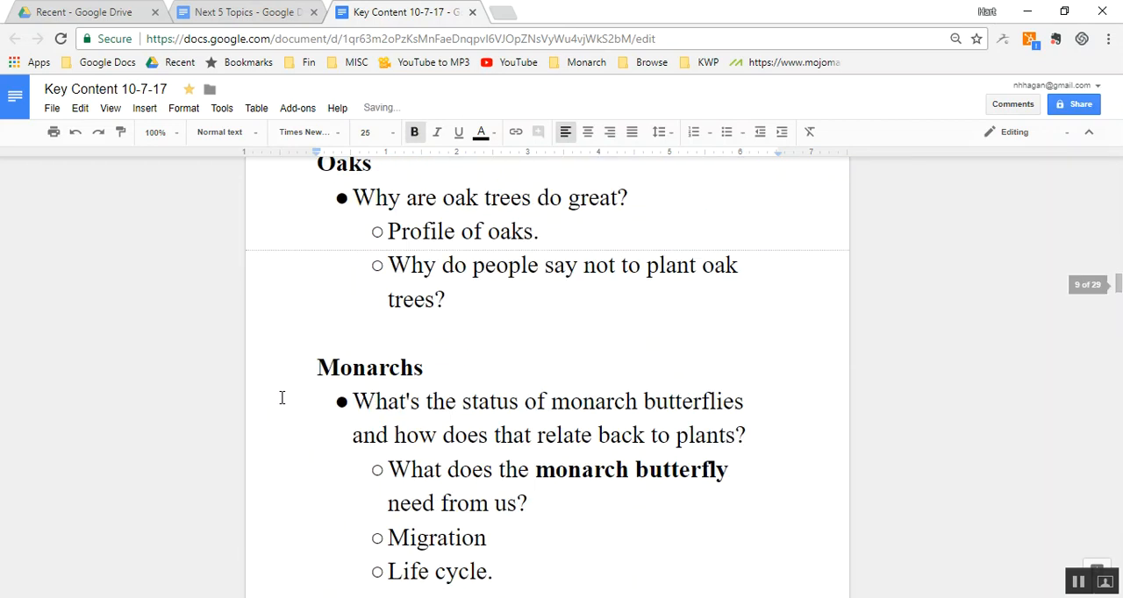
- Paste the cut "Invasives" section below the "Water" section in the "Next 5 Topics" document
left_click(227, 20)
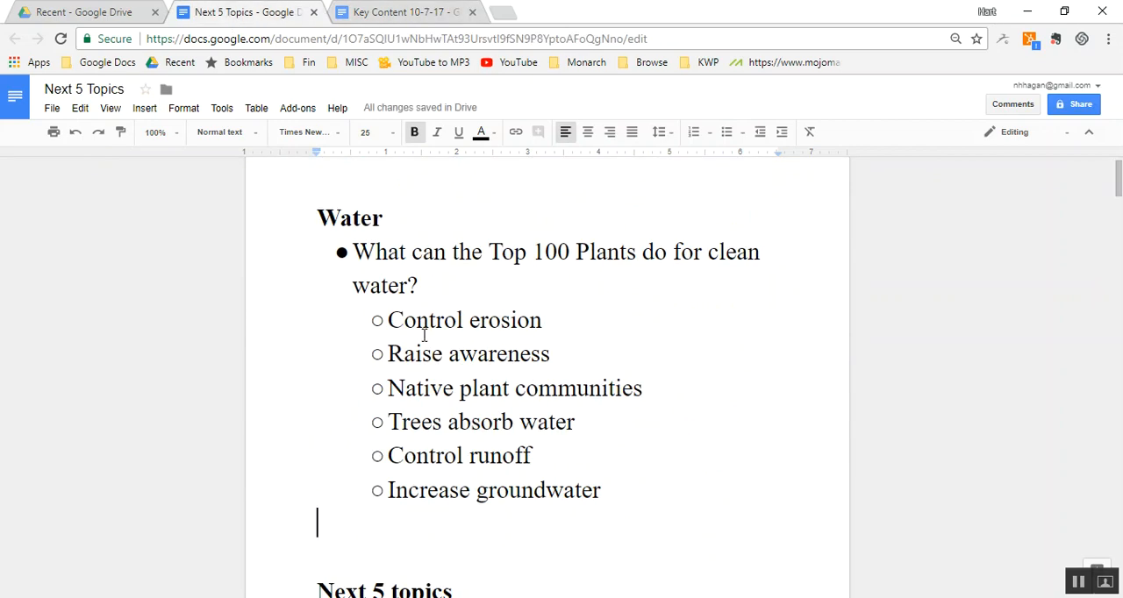
scroll(423, 335, "down", 12)
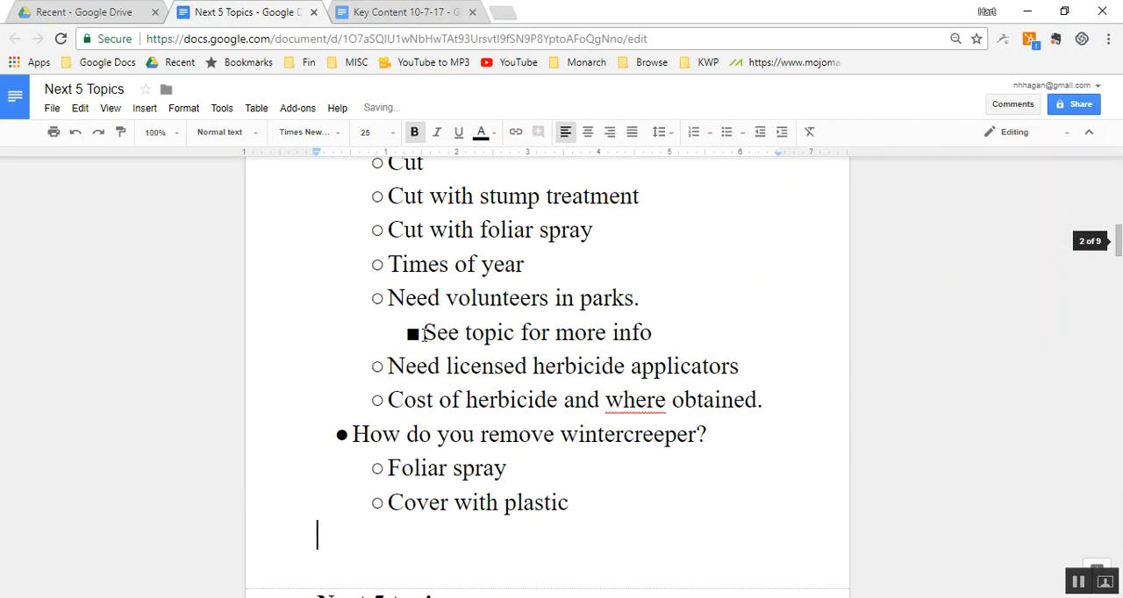
- Cut the "Wildlife preserves" section of the Key Content document, from the blank line above its heading through the "environmental educators" bullet
left_click(380, 11)
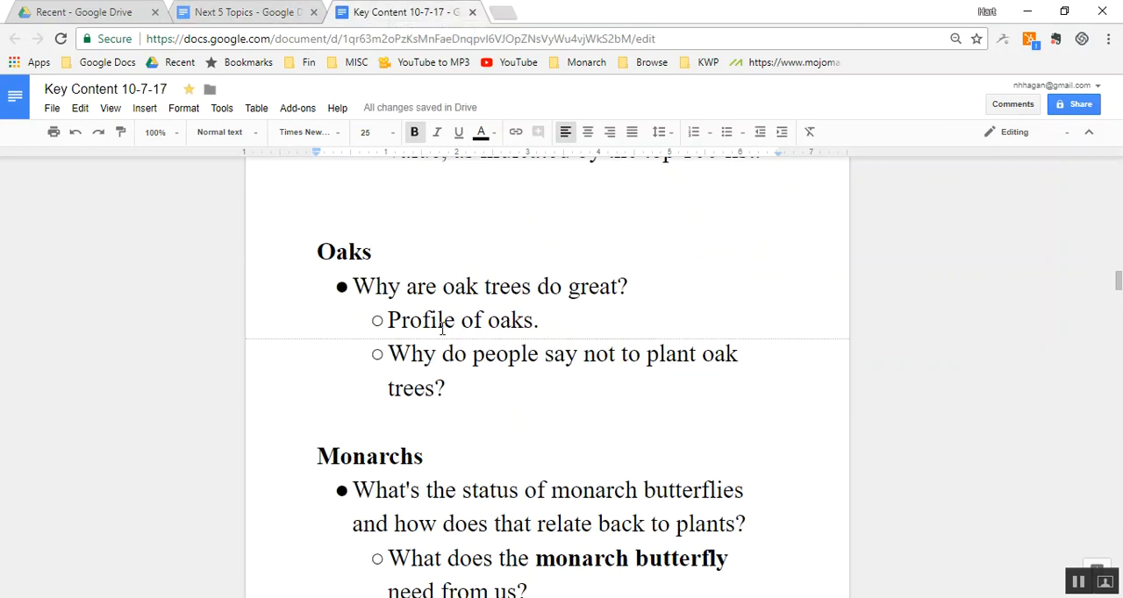
key("Page_Down")
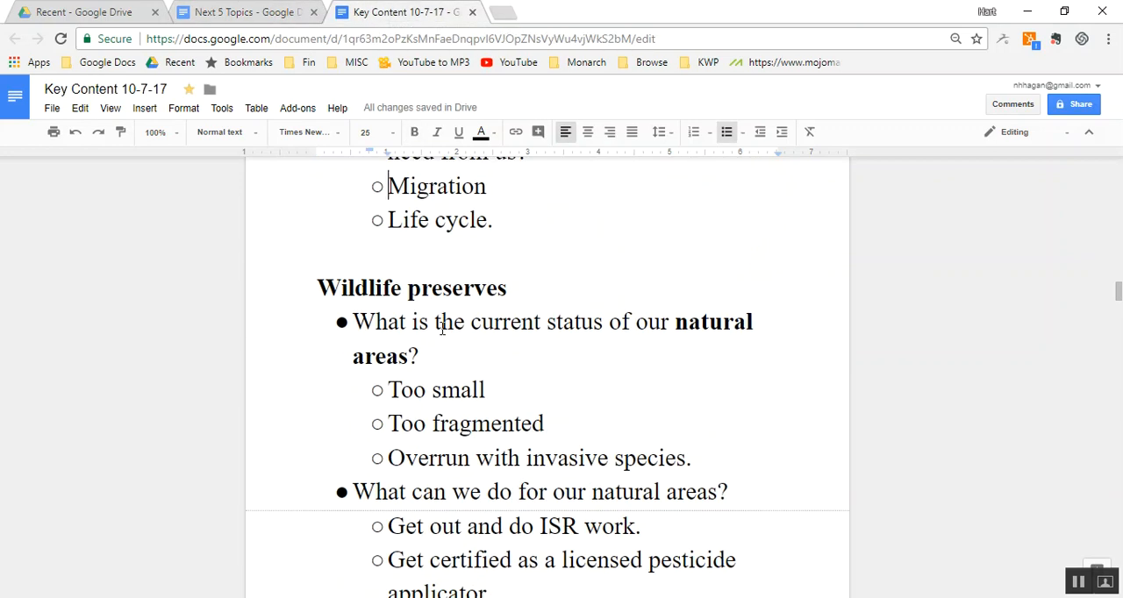
key("Page_Down")
key("Page_Down")
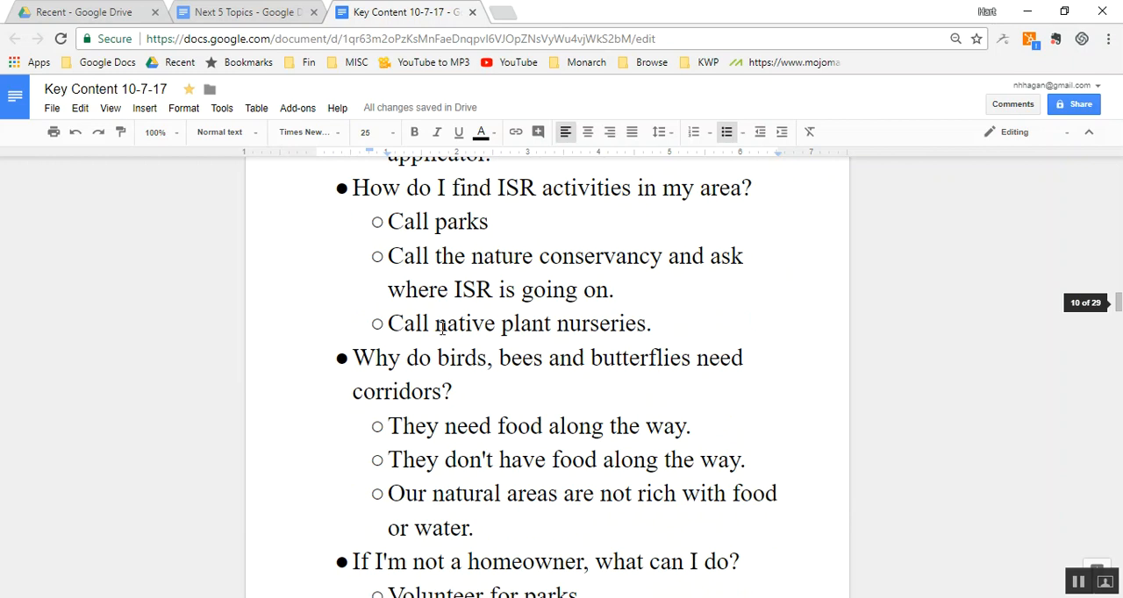
key("Page_Up")
key("Page_Up")
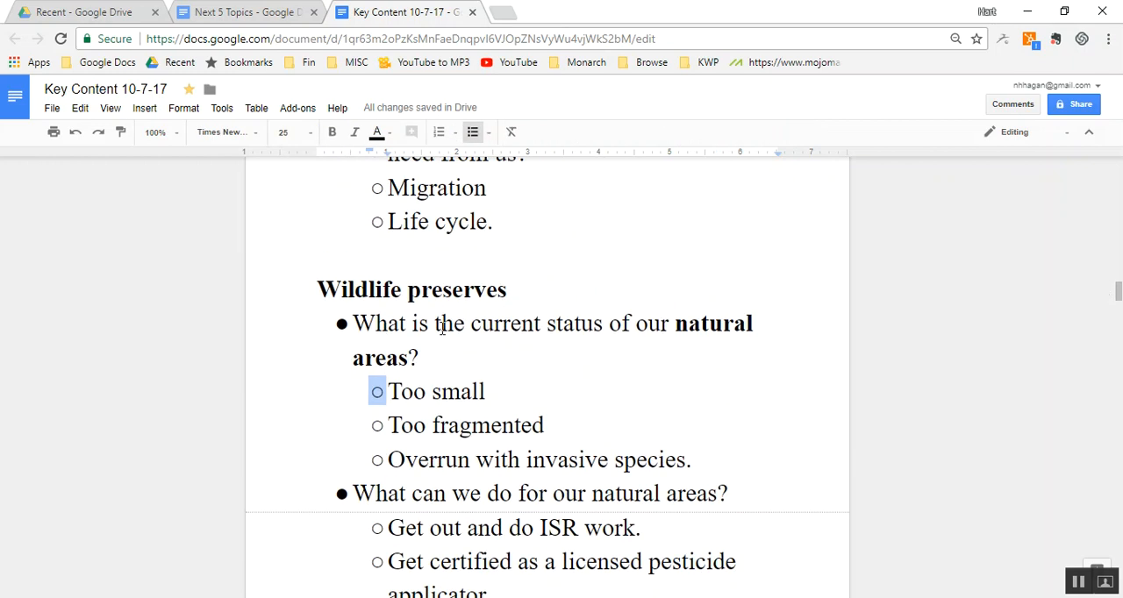
key("Up")
key("Up")
key("Up")
key("Up")
key("Up")
key("Up")
key("Up")
key("Up")
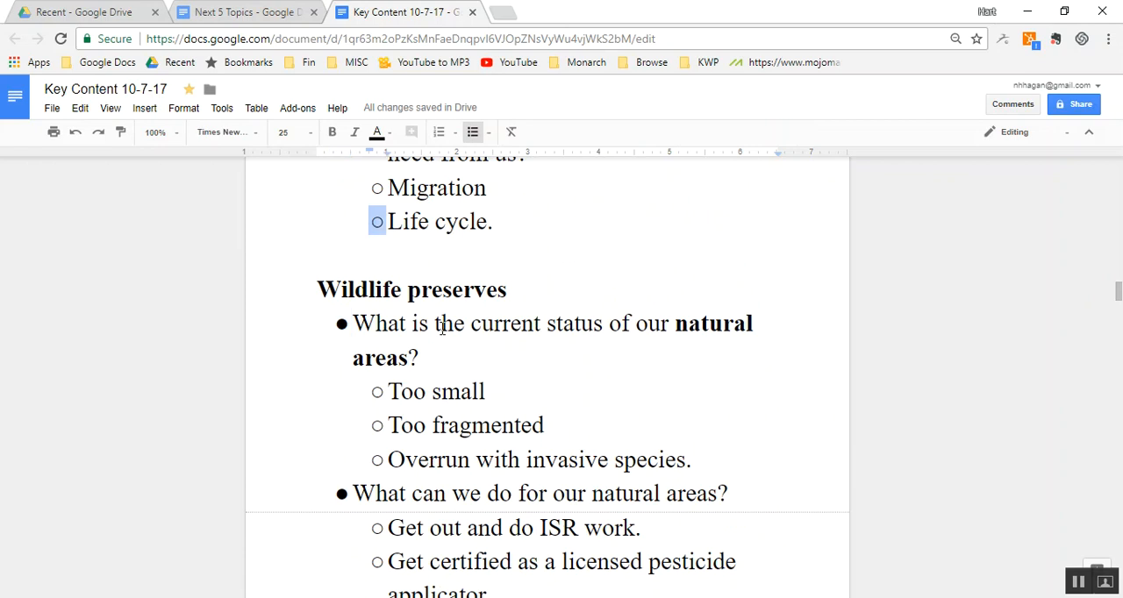
key("Right")
key("Down")
key("shift+Down")
key("shift+Down")
key("shift+Down")
key("shift+Down")
key("shift+Down")
key("shift+Down")
key("shift+Down")
key("shift+Down")
key("shift+Down")
key("shift+Down")
key("shift+Down")
key("shift+Down")
key("shift+Down")
key("shift+Down")
key("shift+Down")
key("shift+Down")
key("shift+Down")
key("shift+Down")
key("shift+Down")
key("shift+Down")
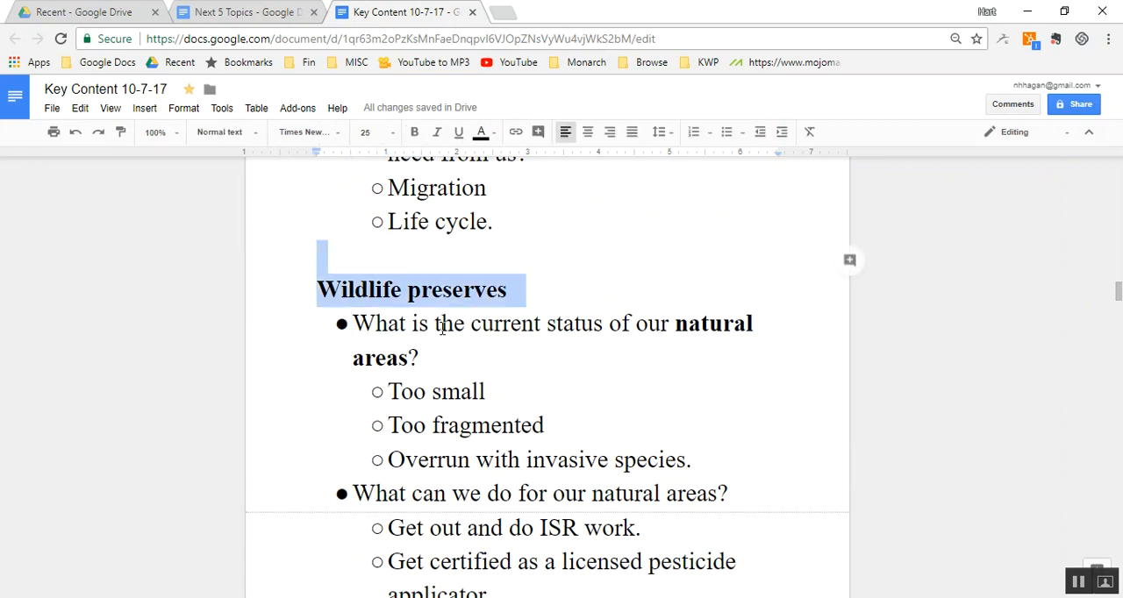
key("shift+Up")
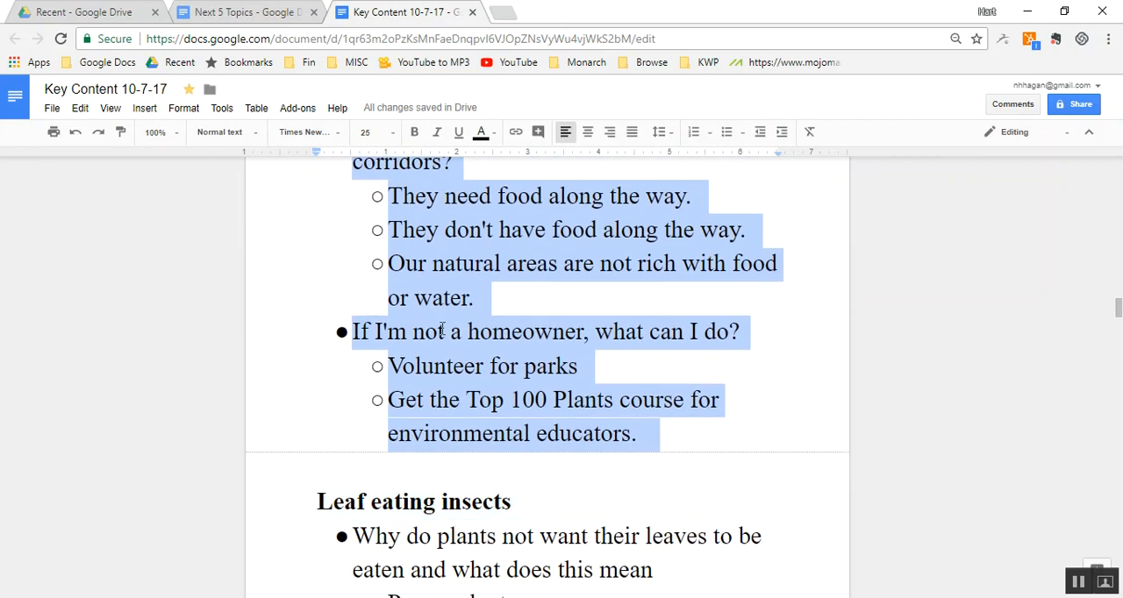
key("ctrl+x")
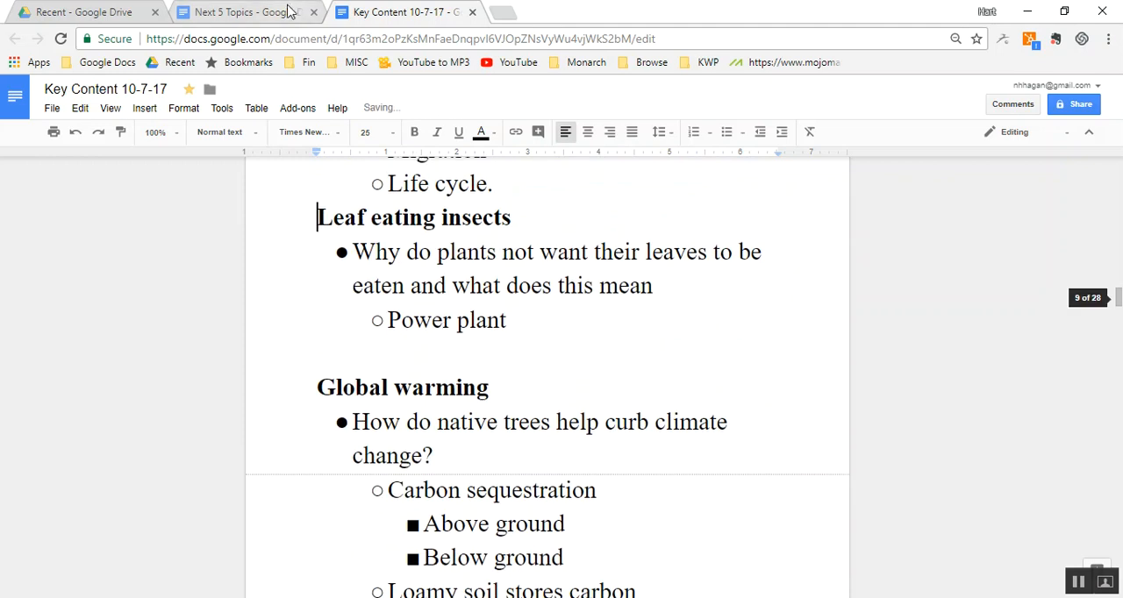
- Paste the cut section below the wintercreeper bullets in "Next 5 Topics", and insert a blank line above "Leaf eating insects" in Key Content
left_click(255, 13)
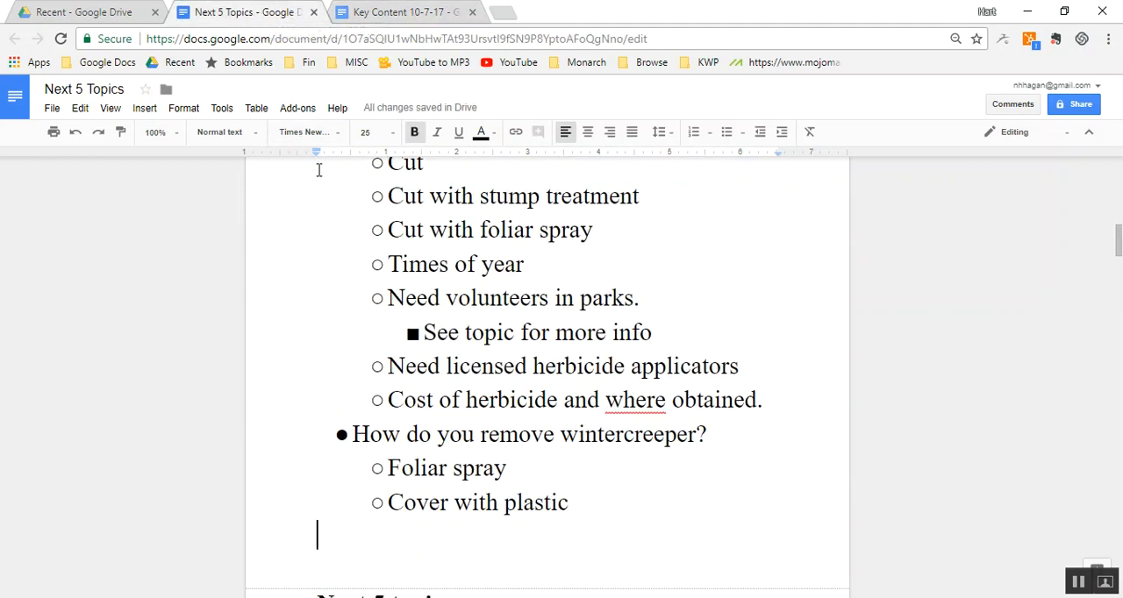
key("ctrl+v")
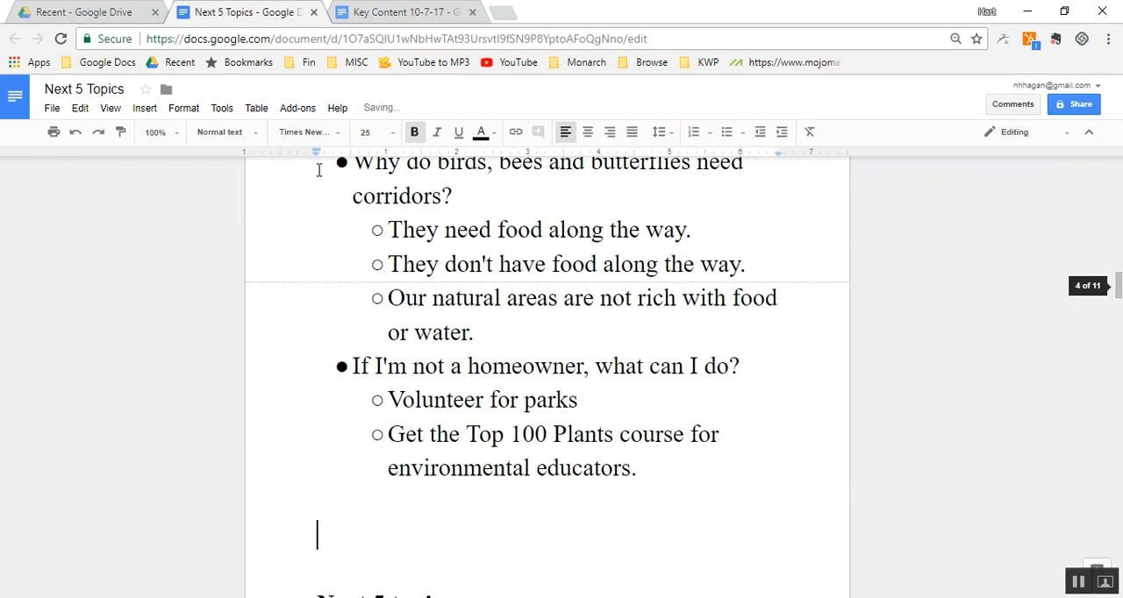
left_click(430, 17)
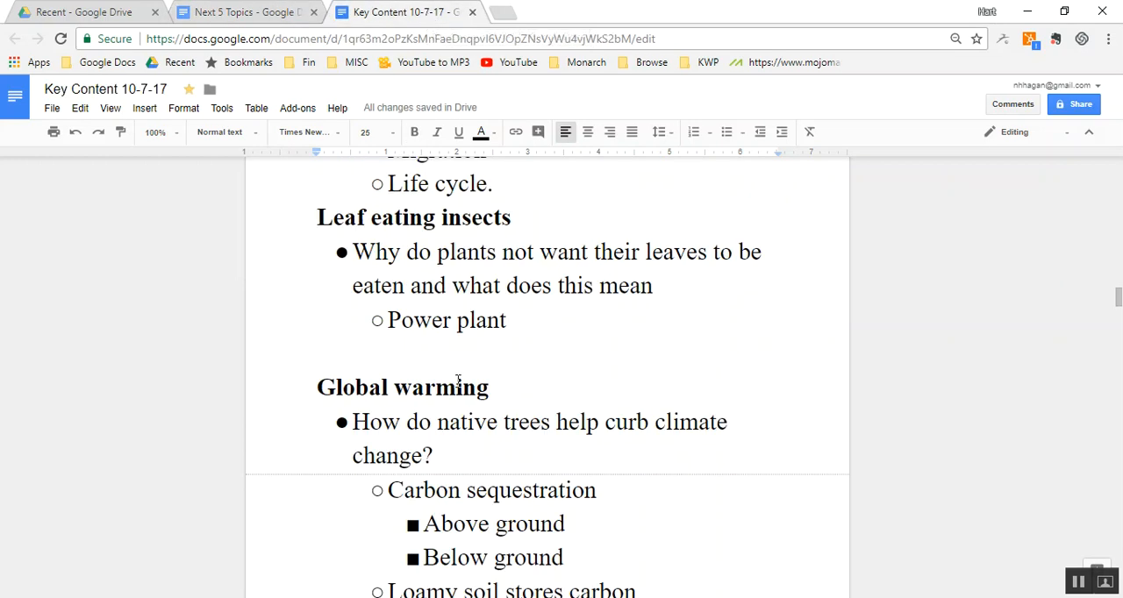
key("Return")
- Look through the Key Content sections from "Pollinators" down to "Ecosystem services" for further topics to move
scroll(457, 380, "down", 10)
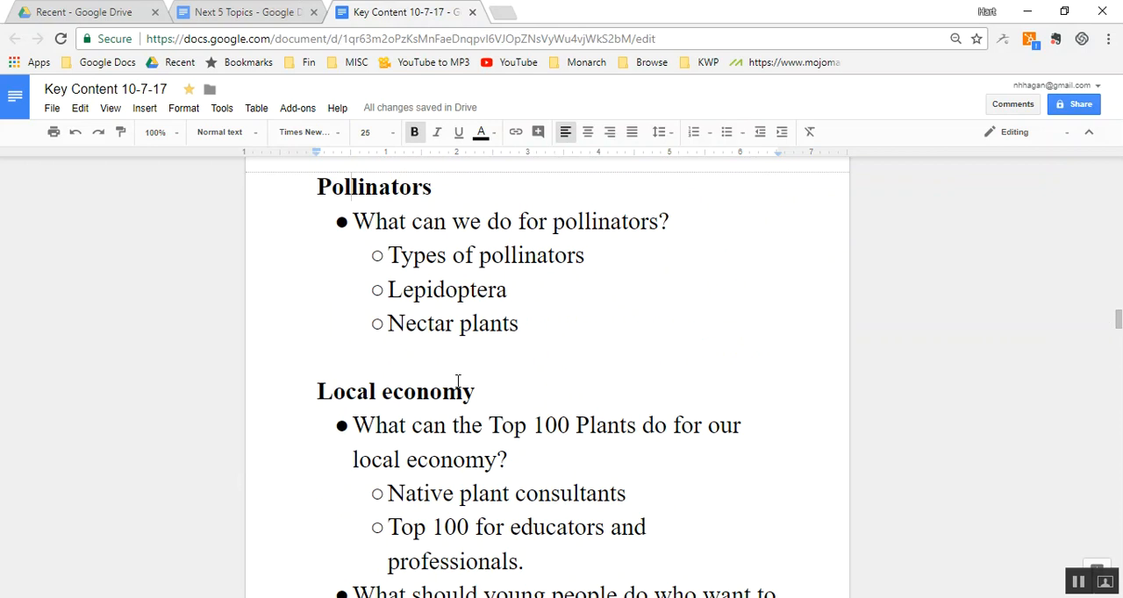
scroll(457, 381, "down", 10)
scroll(457, 381, "down", 5)
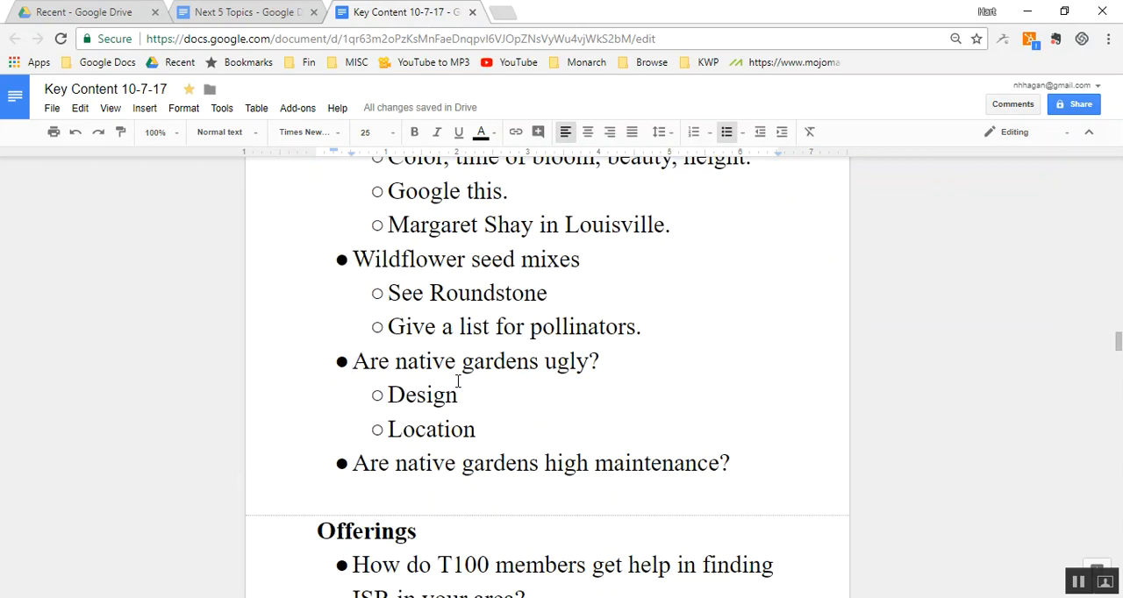
key("Up")
scroll(457, 381, "down", 5)
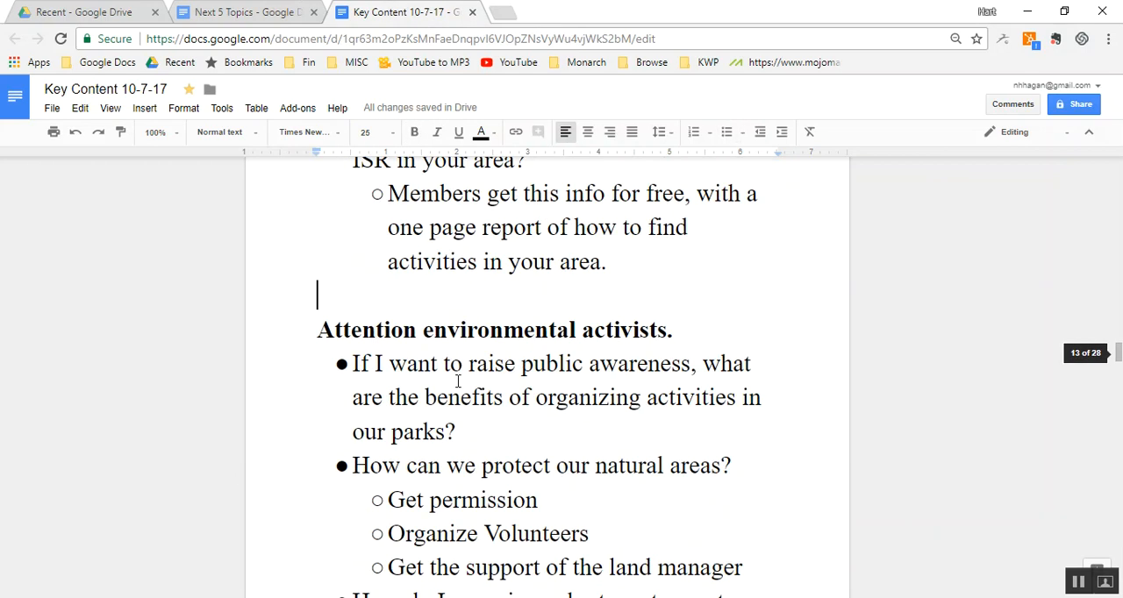
key("Up")
key("Page_Down")
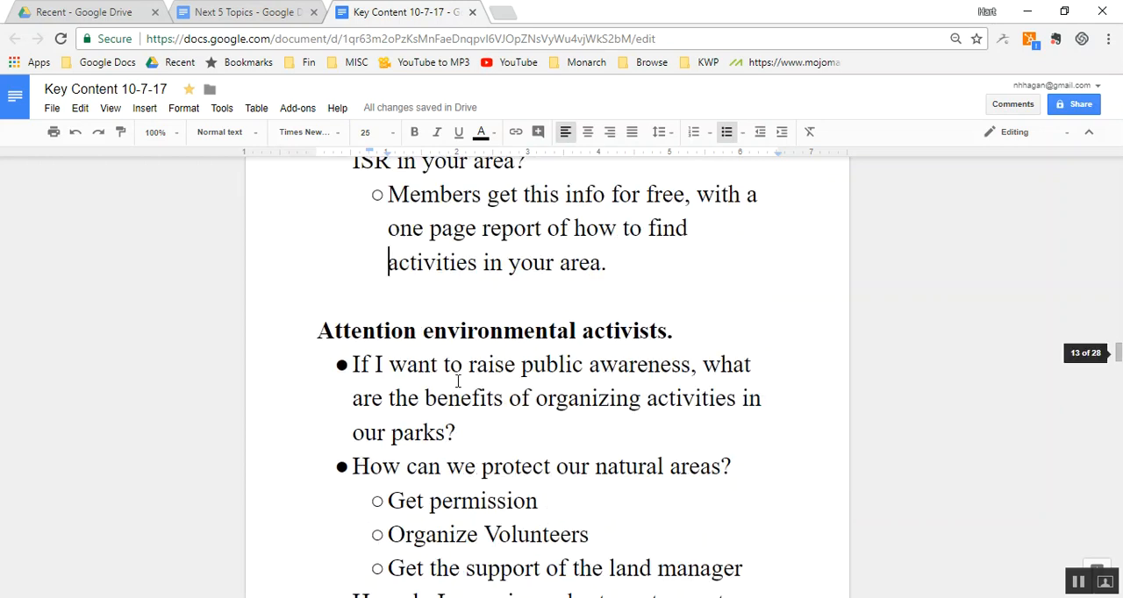
key("Page_Down")
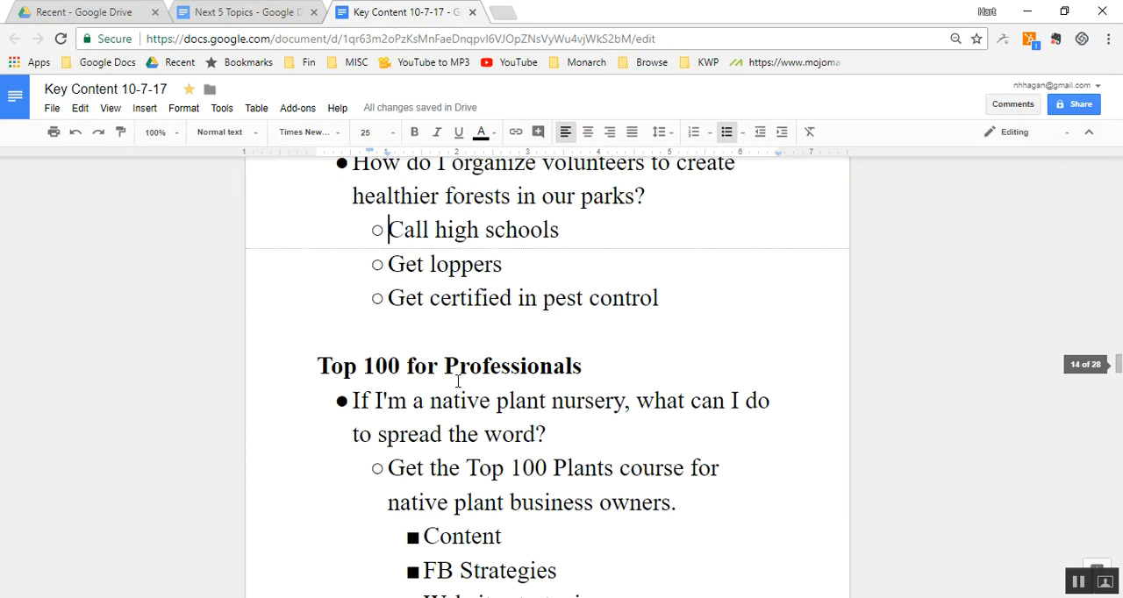
key("Page_Down")
key("Page_Up")
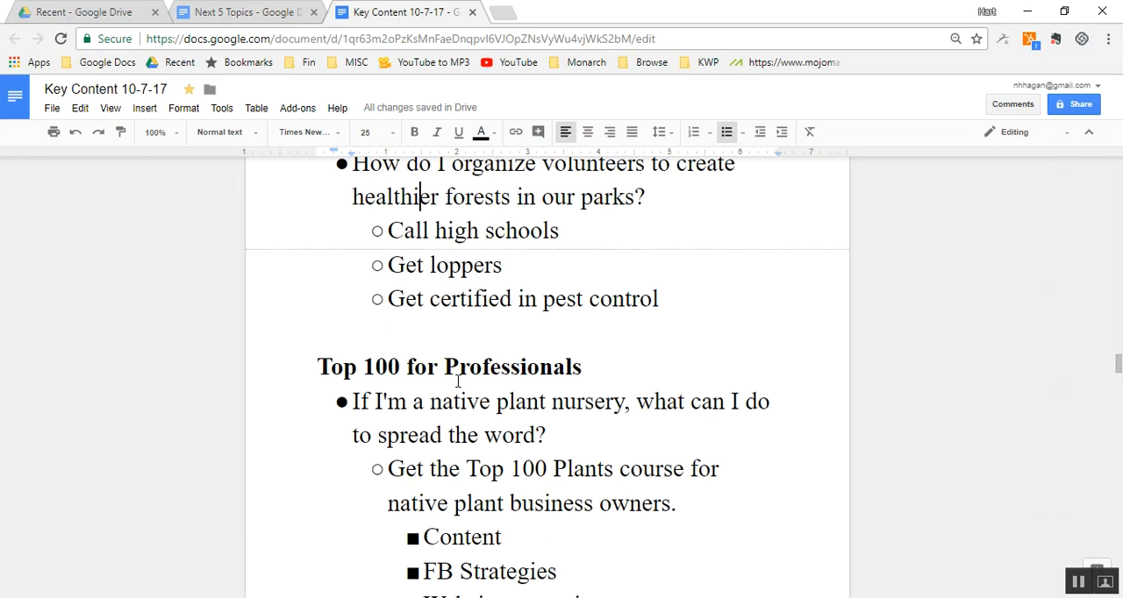
key("Page_Down")
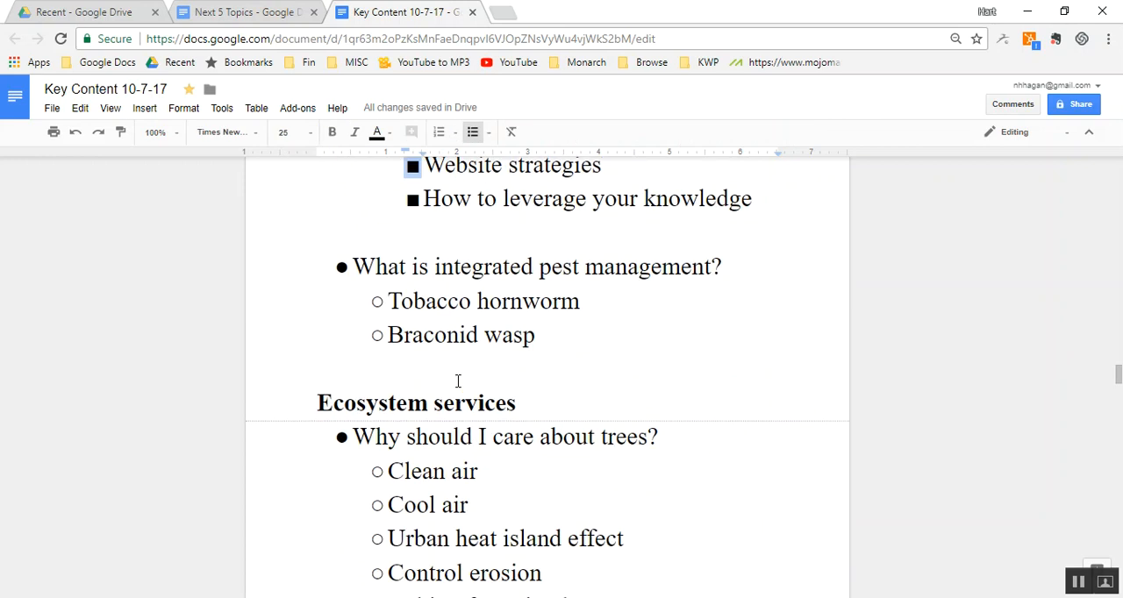
- Cut the "Ecosystem services" section and the "Clean water" section below it, through the dead zone bullets, from the Key Content document
key("Down")
key("Down")
key("Down")
key("Down")
key("Down")
key("Down")
key("Down")
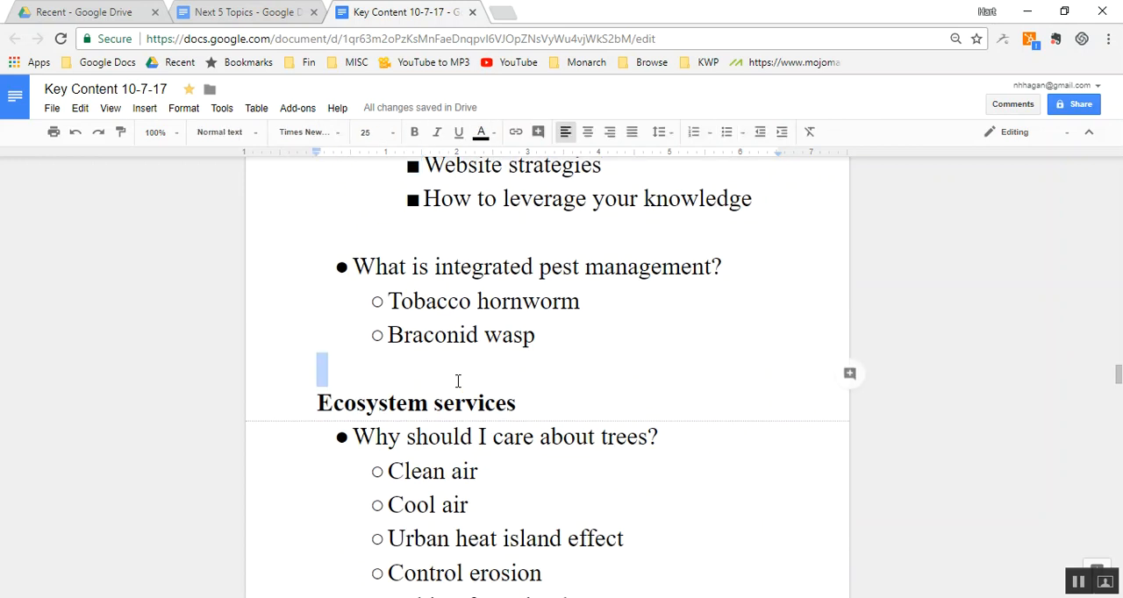
key("shift+Down")
key("shift+Down")
key("shift+Down")
key("shift+Down")
key("shift+Down")
key("shift+Down")
key("shift+Down")
key("shift+Down")
key("shift+Down")
key("shift+Down")
key("shift+Down")
key("shift+Down")
key("shift+Down")
key("shift+Down")
key("shift+Down")
key("shift+Down")
key("shift+Down")
key("shift+Down")
key("shift+Down")
key("shift+Down")
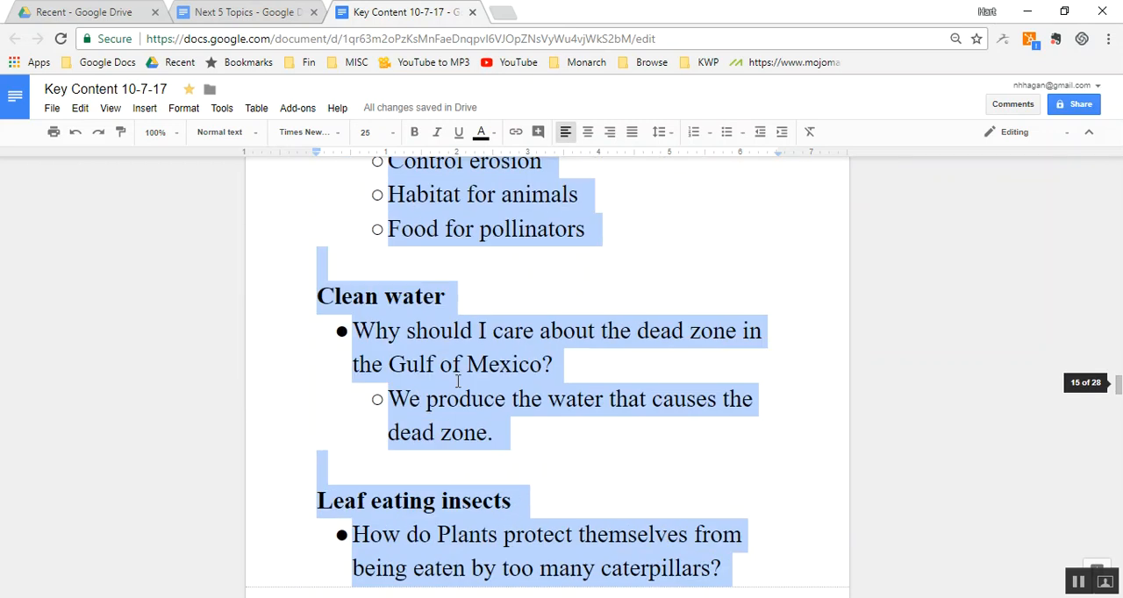
key("shift+Up")
key("shift+Up")
key("shift+Up")
key("shift+Up")
key("shift+Up")
key("shift+Up")
key("shift+Up")
key("shift+Up")
key("shift+Up")
key("shift+Up")
key("shift+Down")
key("shift+Down")
key("shift+Down")
key("shift+Down")
key("shift+Down")
key("ctrl+c")
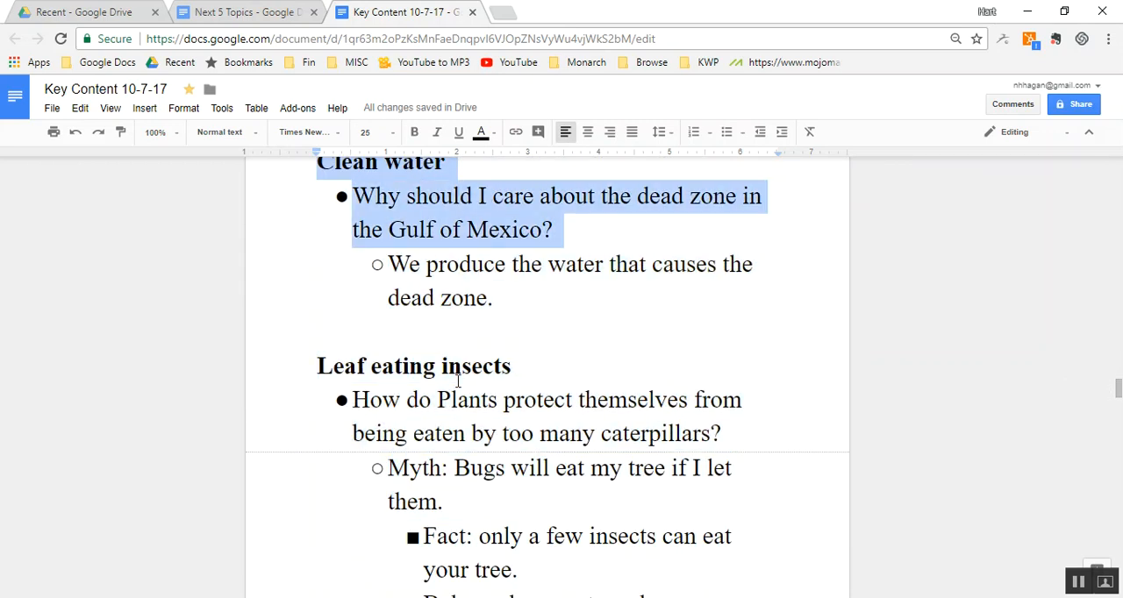
key("Delete")
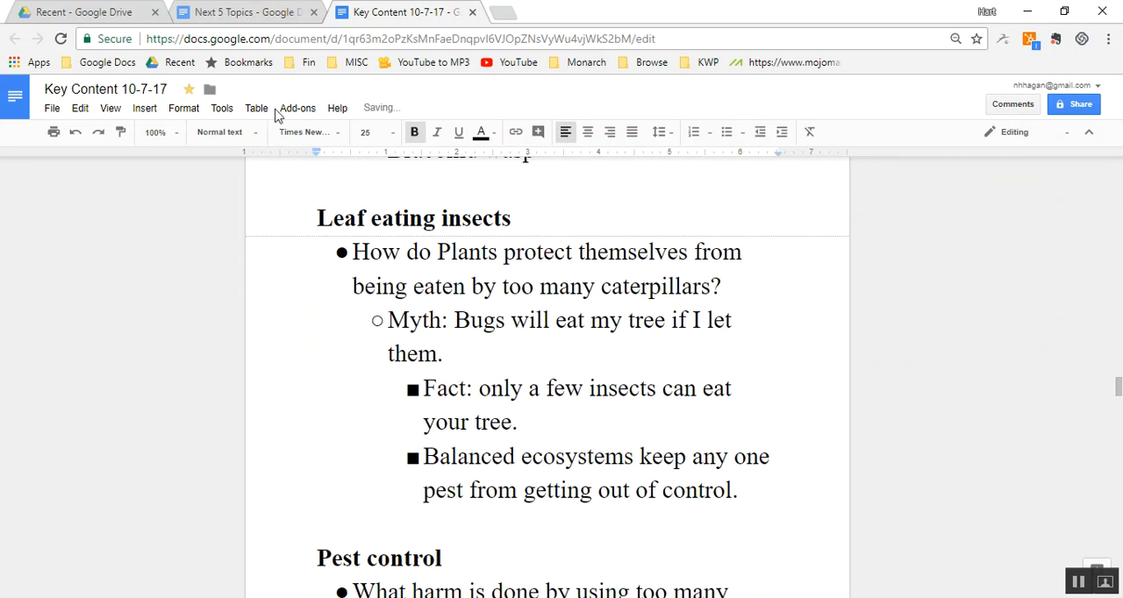
- Paste the cut "Ecosystem services" and "Clean water" sections above the "Next 5 topics" heading in the "Next 5 Topics" document
left_click(271, 19)
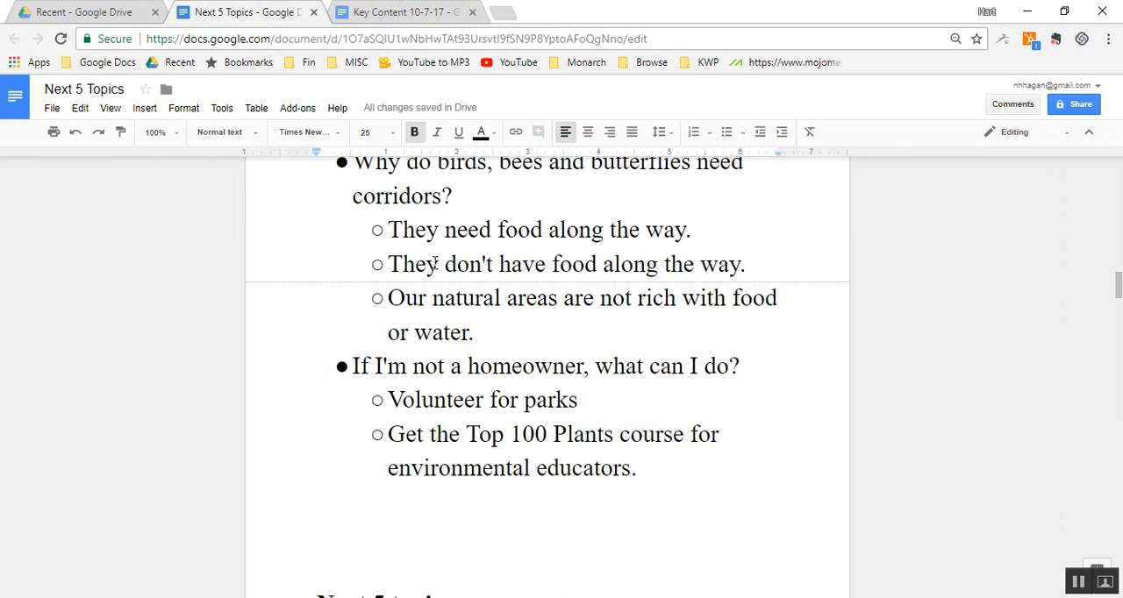
key("ctrl+v")
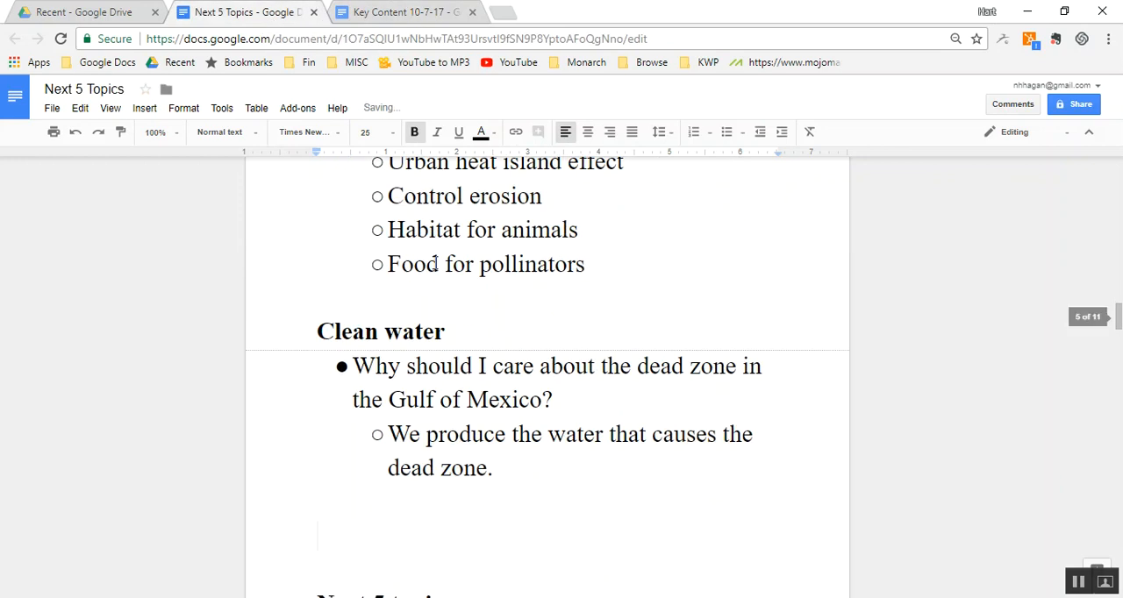
- Cut the "Clean water" section about what happens to a raindrop, just above "Birds", from the Key Content document
left_click(413, 15)
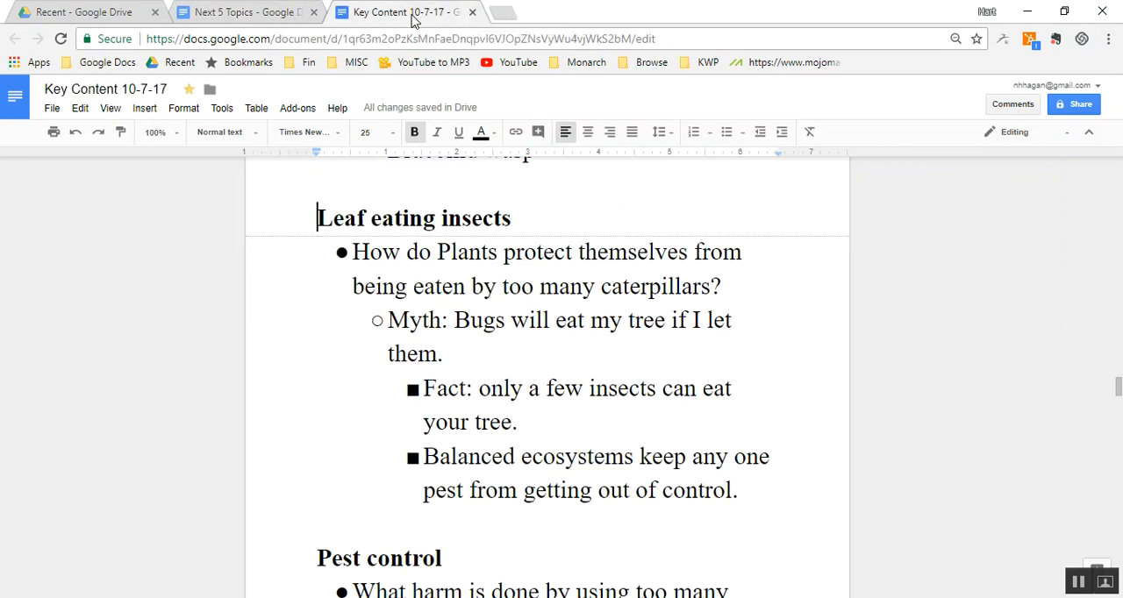
key("Page_Down")
key("Page_Down")
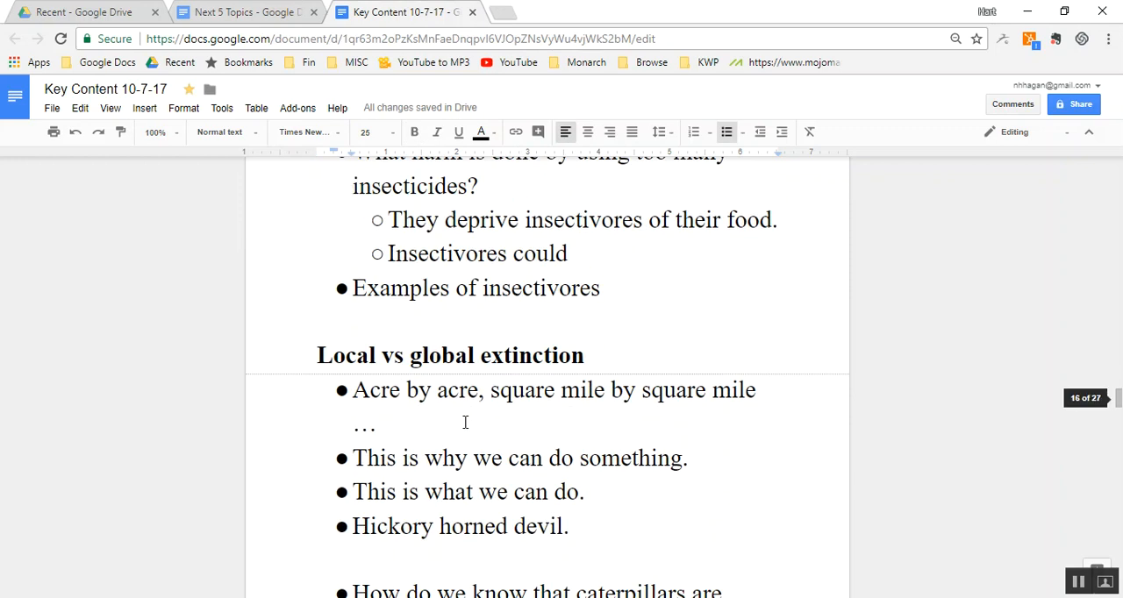
key("Page_Down")
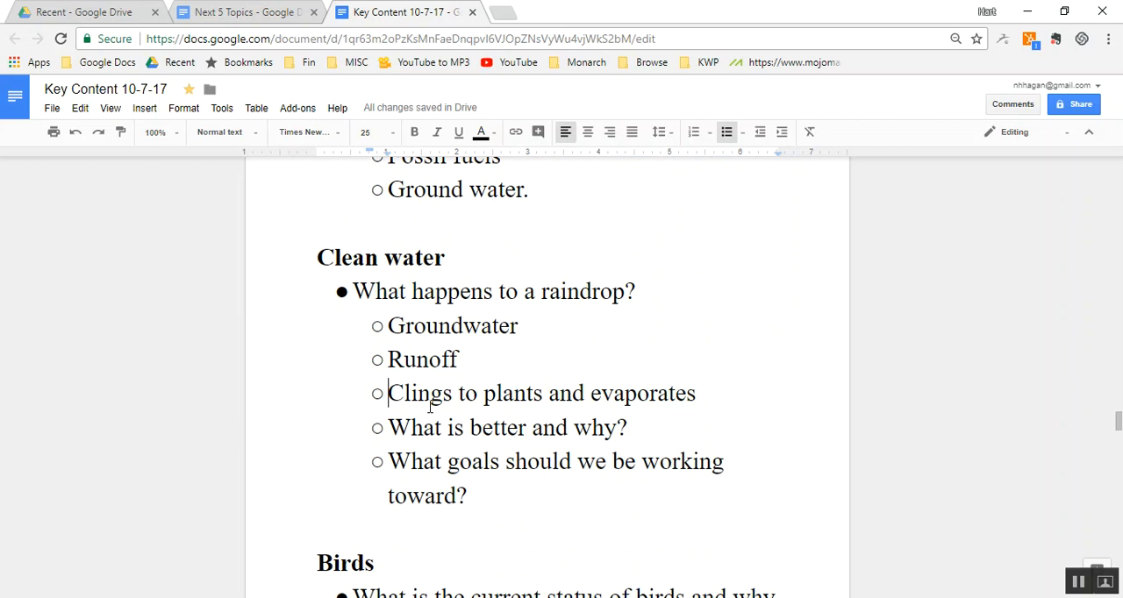
left_click(398, 252)
key("Home")
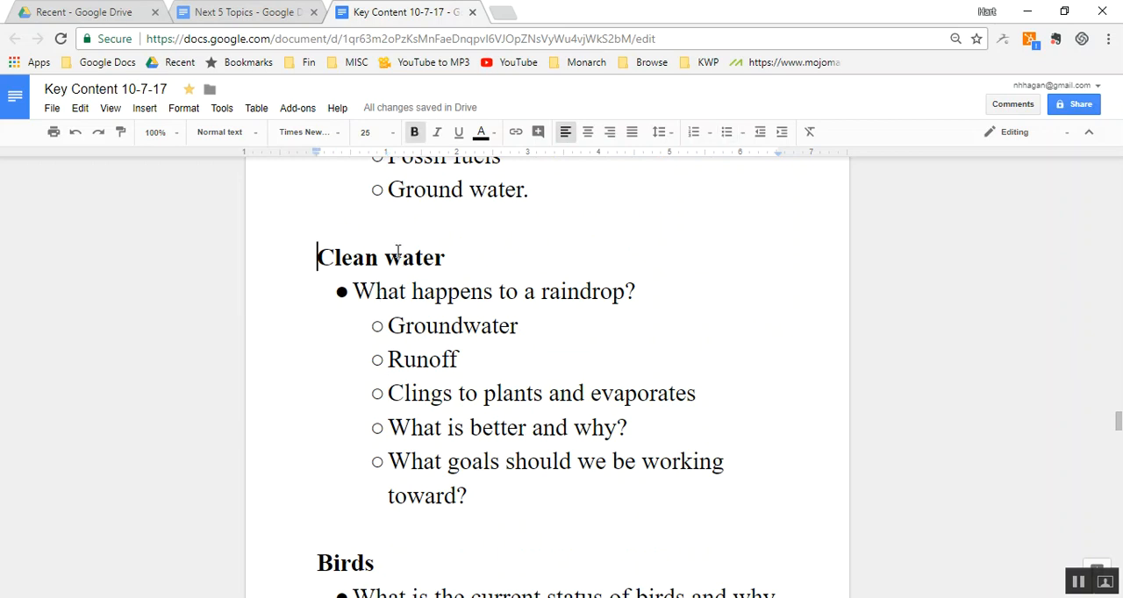
key("shift+Down")
key("shift+Down")
key("shift+Down")
key("shift+Down")
key("shift+Down")
key("shift+Down")
key("shift+Down")
key("shift+Down")
key("ctrl+c")
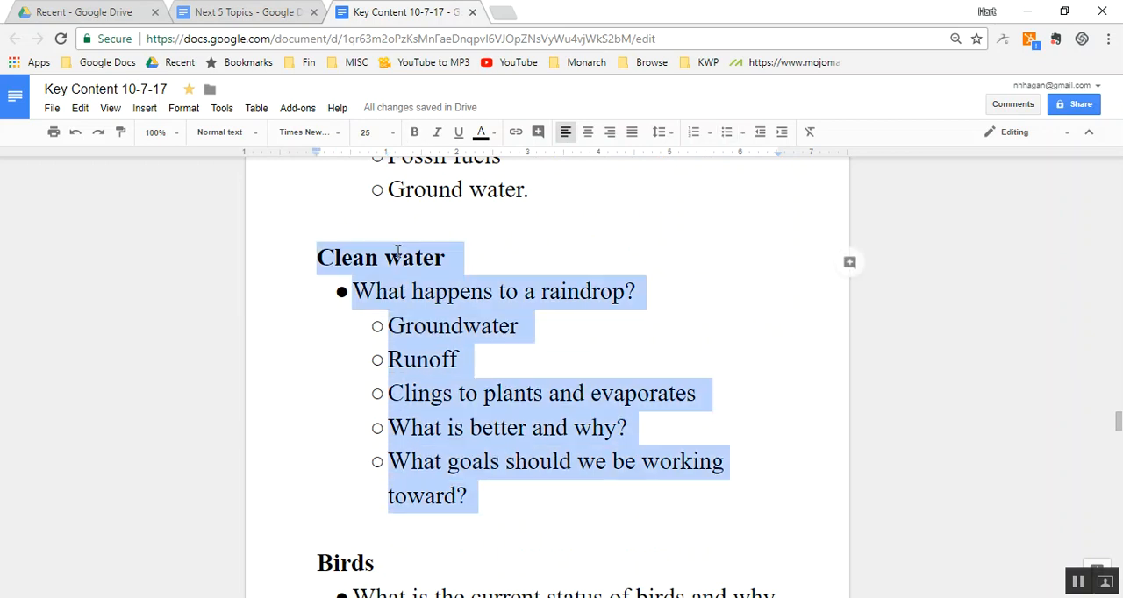
key("BackSpace")
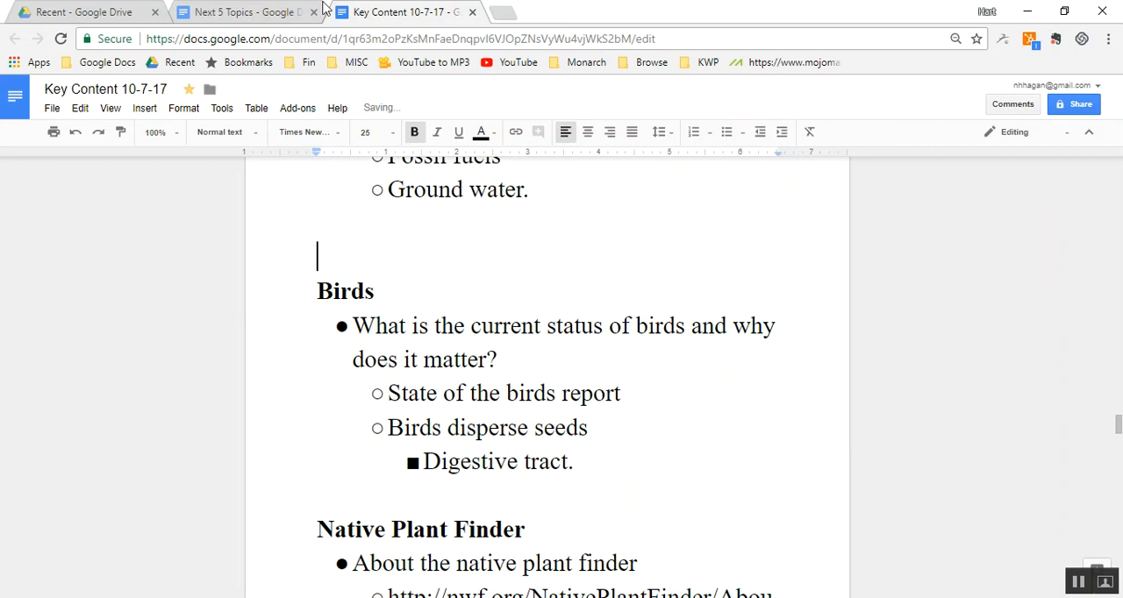
- Paste the cut raindrop "Clean water" section below the dead zone bullets in the "Next 5 Topics" document
left_click(257, 11)
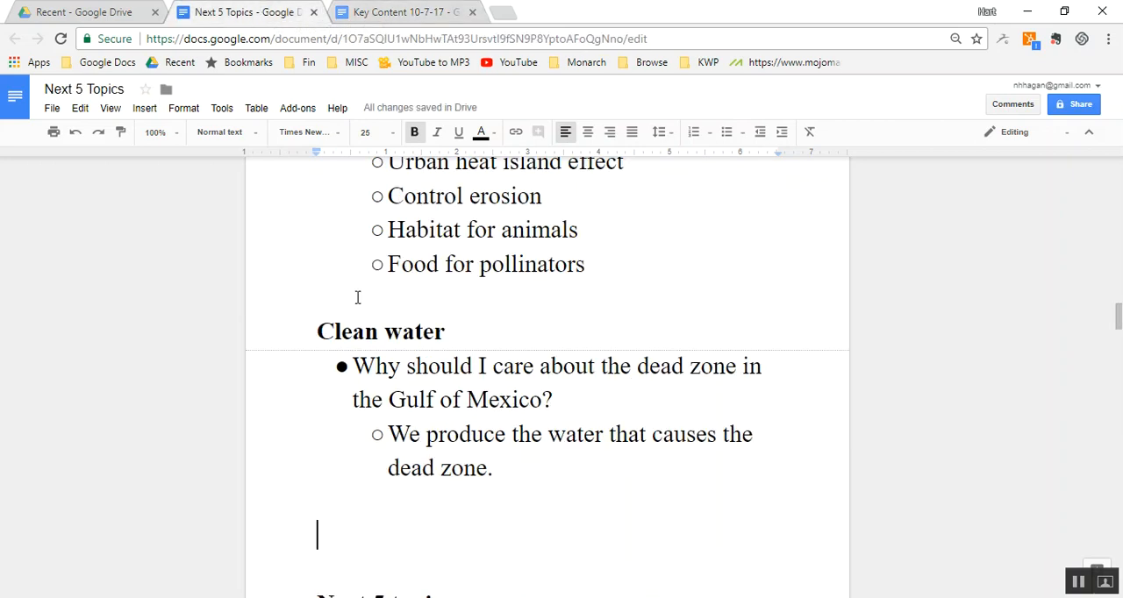
key("ctrl+v")
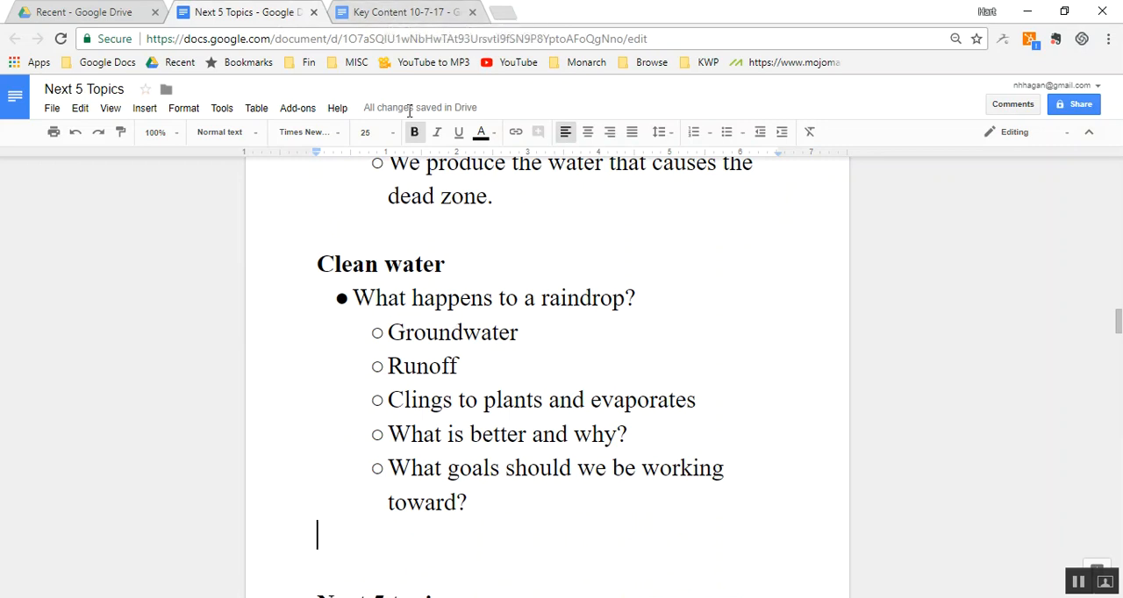
- Cut the "Top 100" section, through its redbud bullets just above "Forest", from the Key Content document
key("ctrl+Tab")
left_click(442, 318)
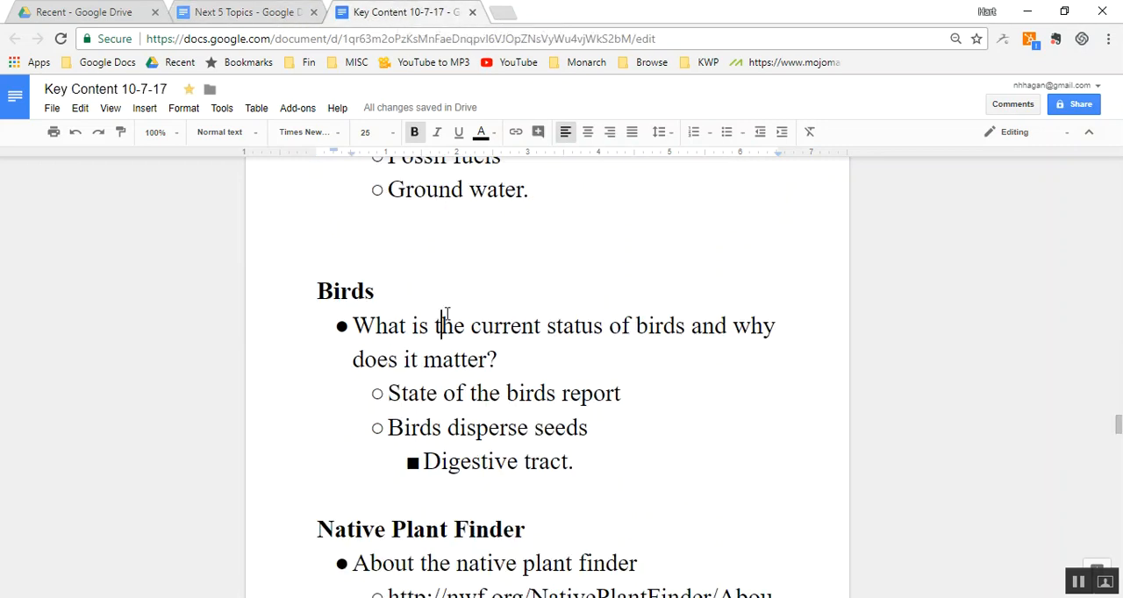
scroll(443, 315, "down", 5)
left_click(441, 309)
scroll(446, 318, "down", 5)
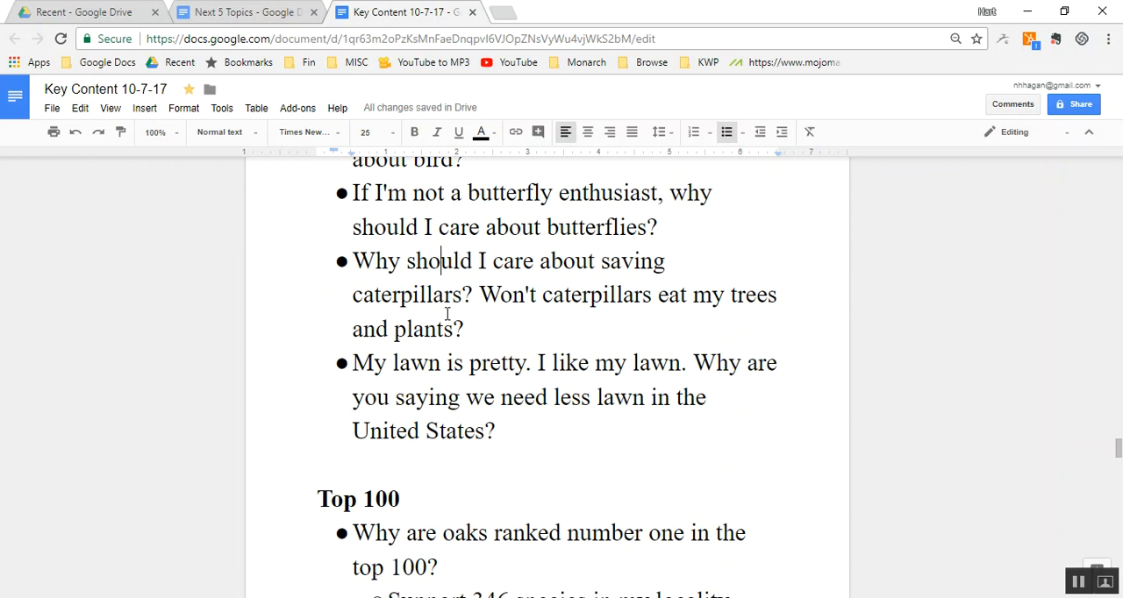
double_click(354, 463)
key("Down")
key("shift+Down")
key("shift+Down")
key("shift+Down")
key("shift+Down")
key("shift+Down")
key("shift+Down")
key("shift+Down")
key("shift+Down")
key("shift+Down")
key("shift+Down")
key("shift+Down")
key("shift+Down")
key("shift+Down")
key("shift+Down")
key("shift+Down")
key("shift+Down")
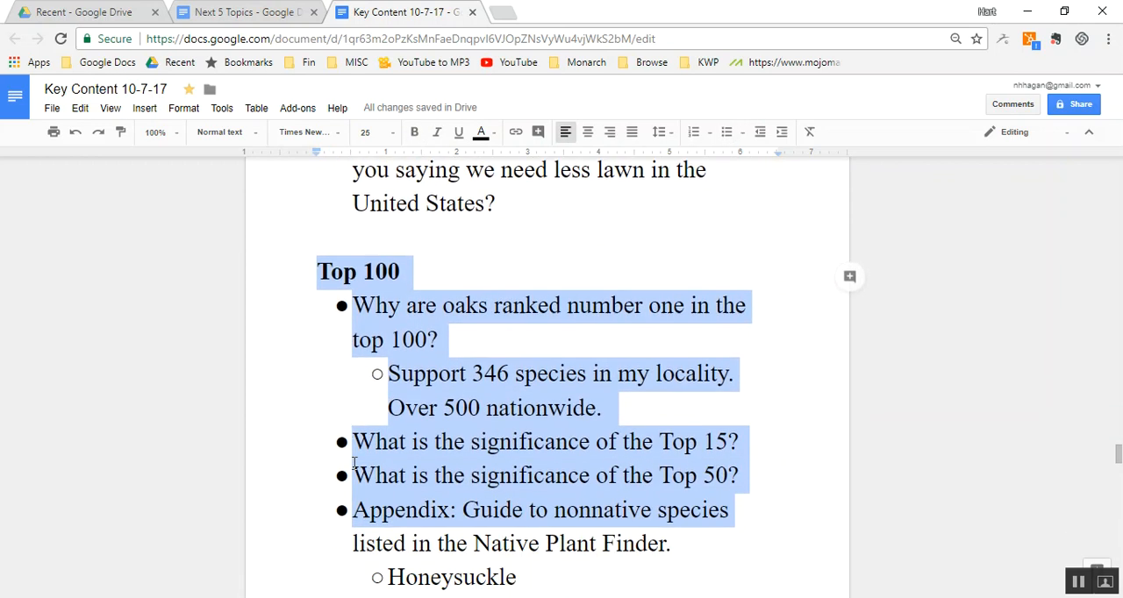
key("shift+Down")
key("shift+Down")
key("shift+Down")
key("shift+Down")
key("shift+Down")
key("shift+Down")
key("shift+Down")
key("shift+Down")
key("shift+Down")
key("shift+Down")
key("shift+Down")
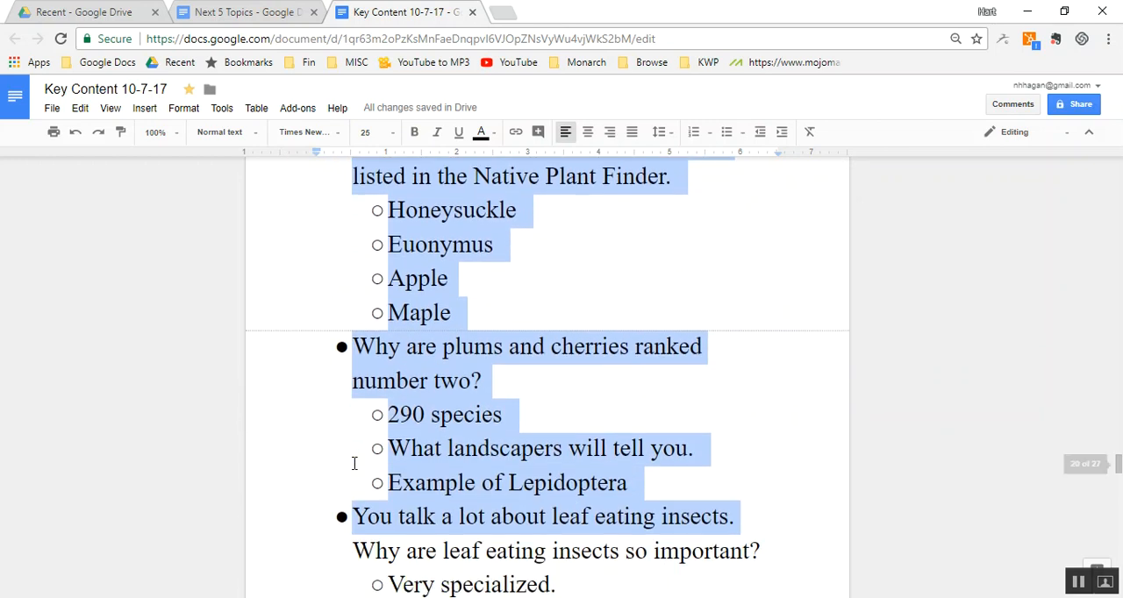
key("shift+Down")
key("shift+Down")
key("shift+Down")
key("shift+Down")
key("shift+Down")
key("shift+Down")
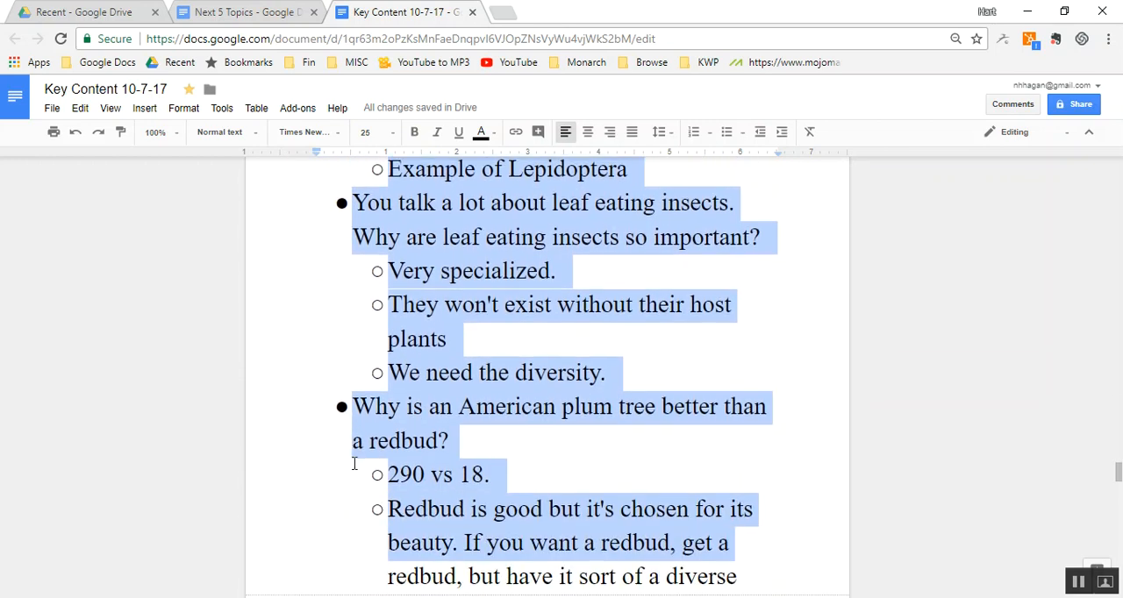
key("shift+Up")
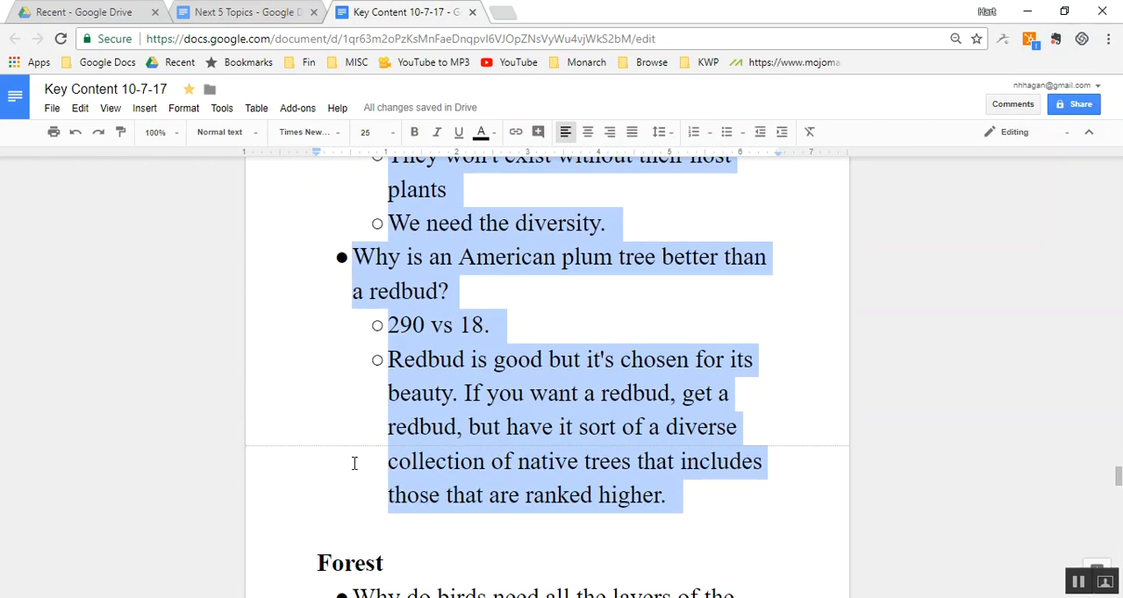
key("BackSpace")
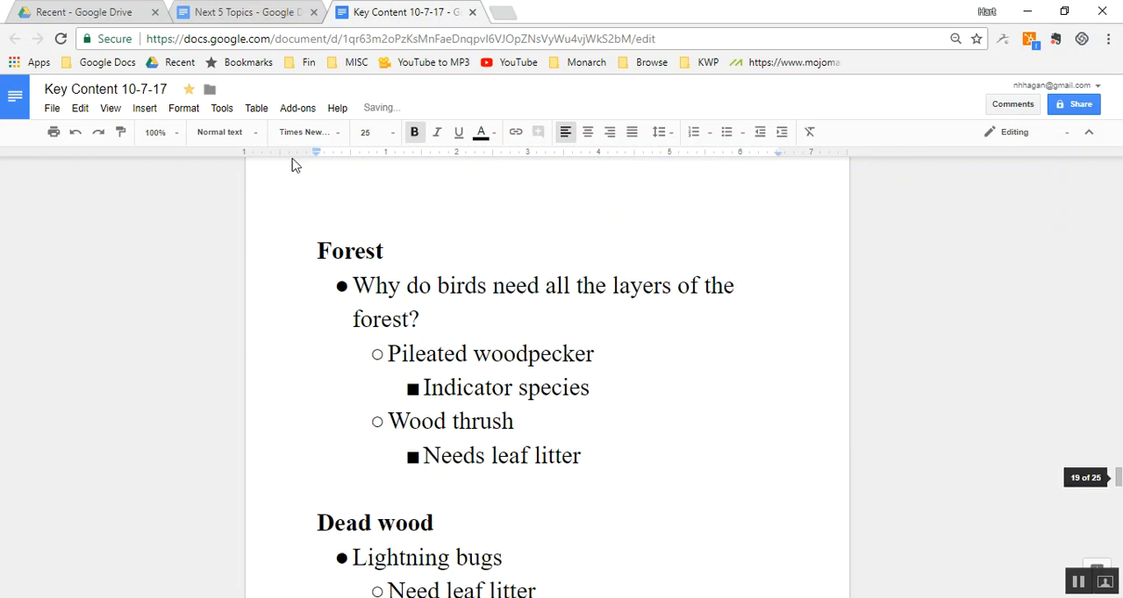
- Paste the cut "Top 100" section below the raindrop "Clean water" section in the "Next 5 Topics" document
left_click(227, 19)
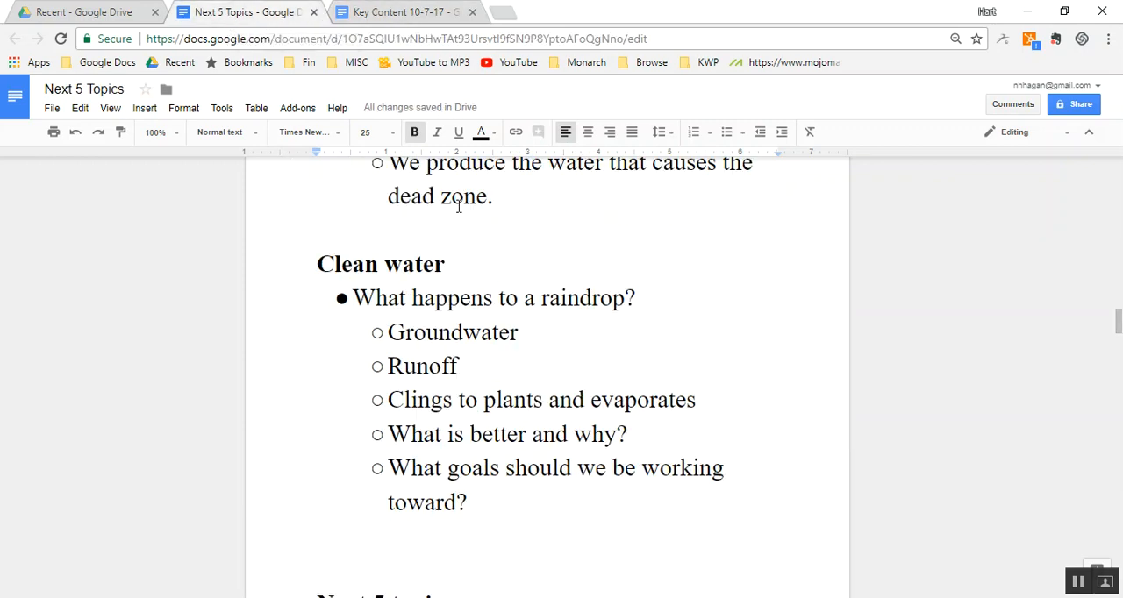
key("ctrl+v")
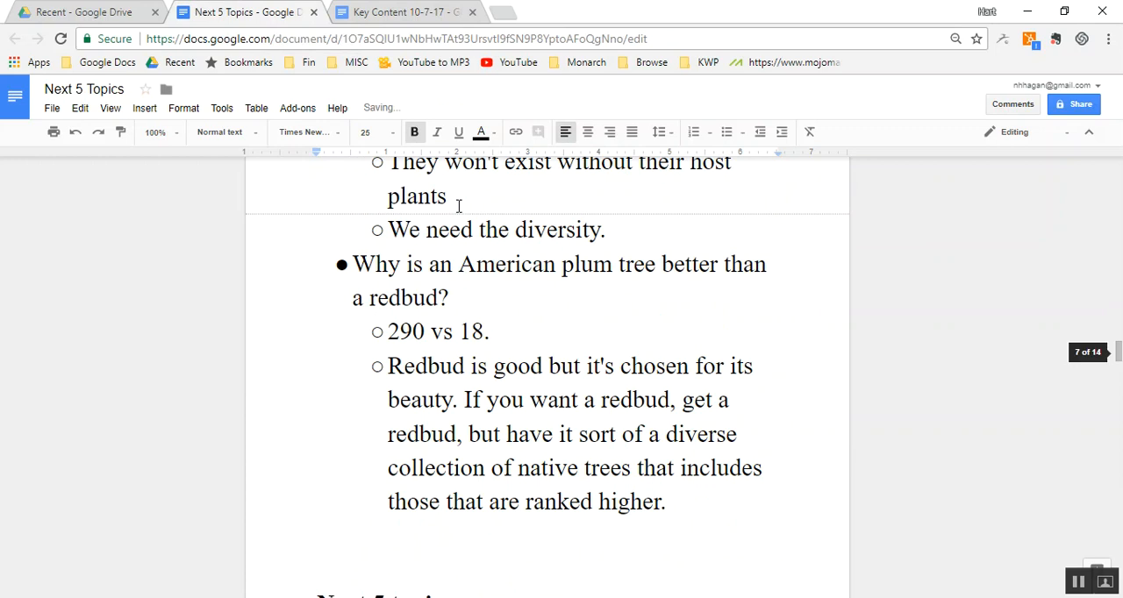
- Cut the riparian buffer "Water" section through the end of "Dueling trees", just above "Leaf eating insects", from the Key Content document
left_click(393, 14)
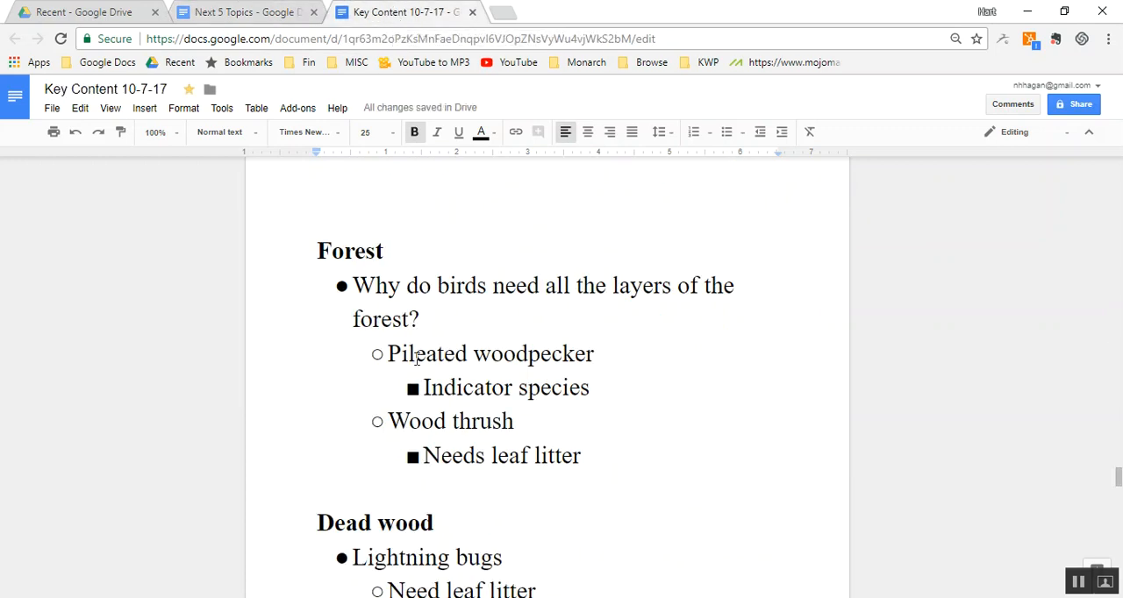
scroll(391, 350, "down", 5)
key("Page_Down")
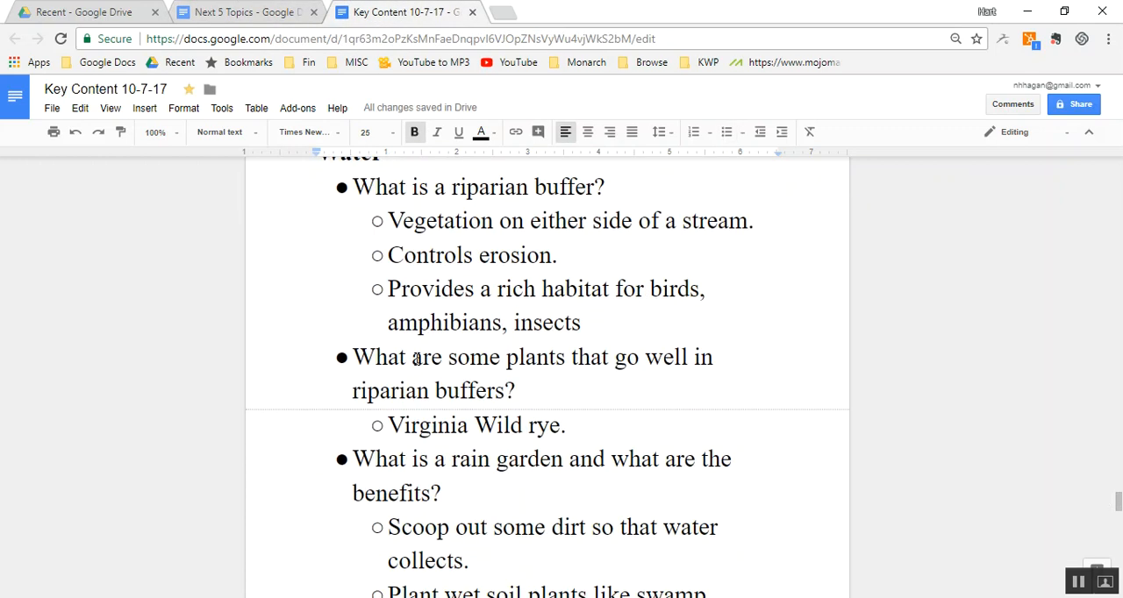
key("Page_Up")
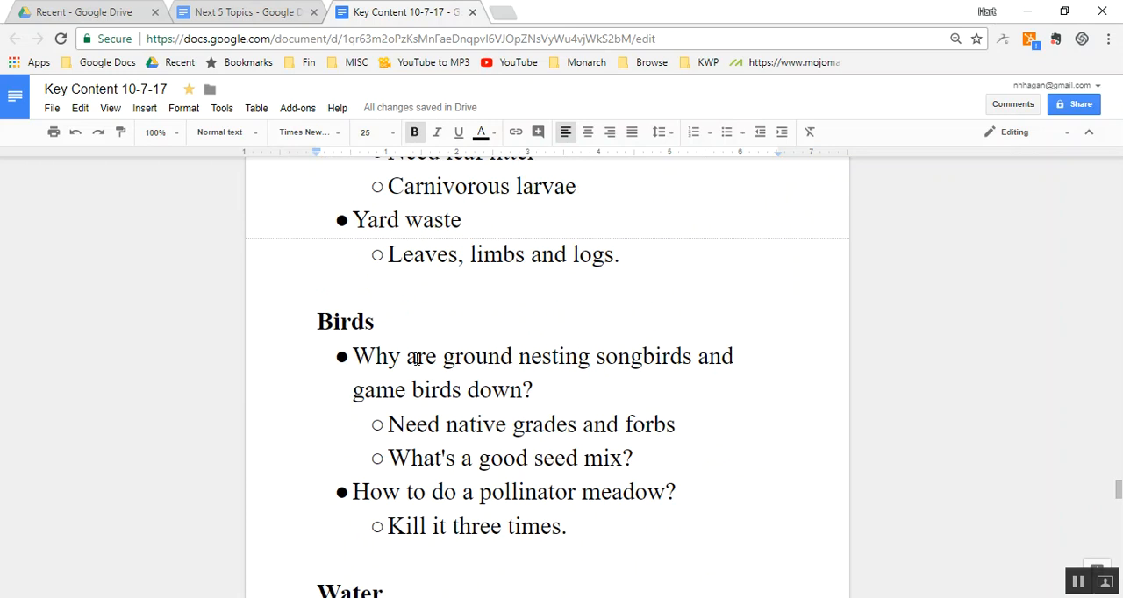
key("Down")
key("Down")
key("shift+Down")
key("shift+Down")
key("shift+Down")
key("shift+Down")
key("shift+Down")
key("shift+Down")
key("shift+Down")
key("shift+Down")
key("shift+Down")
key("shift+Down")
key("shift+Down")
key("shift+Down")
key("shift+Down")
key("shift+Down")
key("shift+Down")
key("shift+Down")
key("shift+Down")
key("shift+Down")
key("shift+Down")
key("shift+Down")
key("shift+Down")
key("shift+Down")
key("shift+Down")
key("shift+Down")
key("shift+Down")
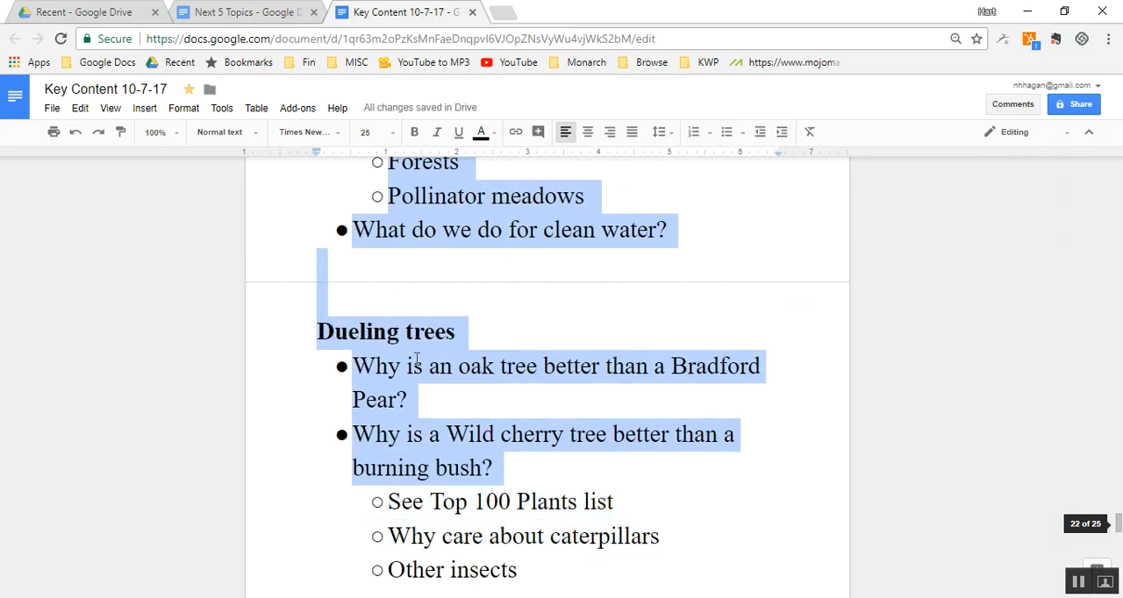
key("shift+Up")
key("shift+Up")
key("shift+Up")
key("shift+Up")
key("shift+Up")
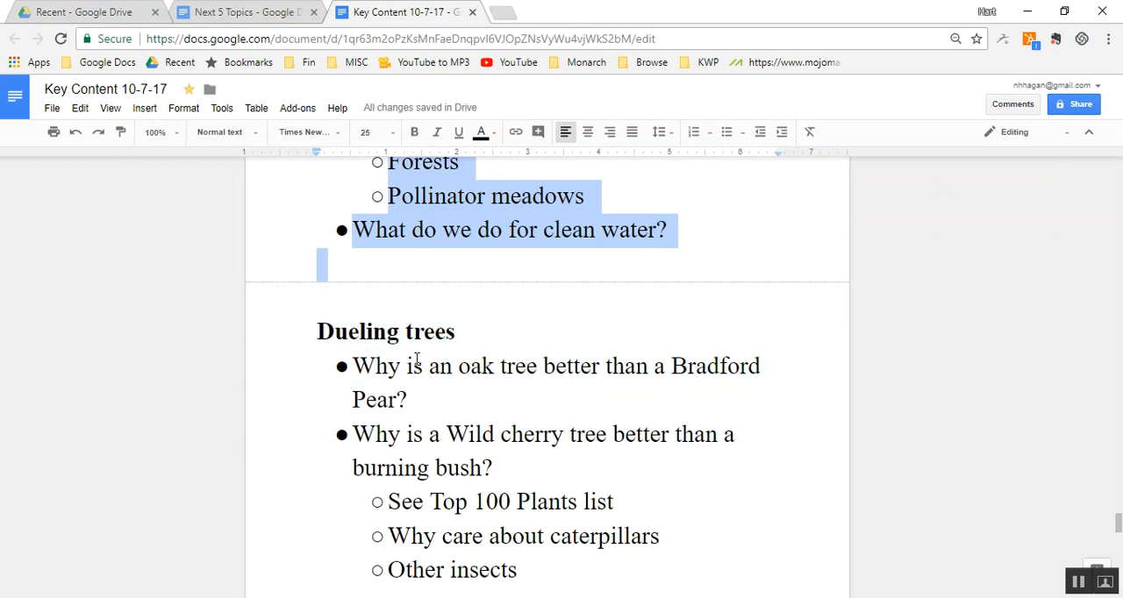
key("shift+Down")
key("shift+Down")
key("shift+Down")
key("shift+Down")
key("shift+Down")
key("shift+Down")
key("shift+Down")
key("shift+Down")
key("shift+Down")
key("shift+Down")
key("shift+Down")
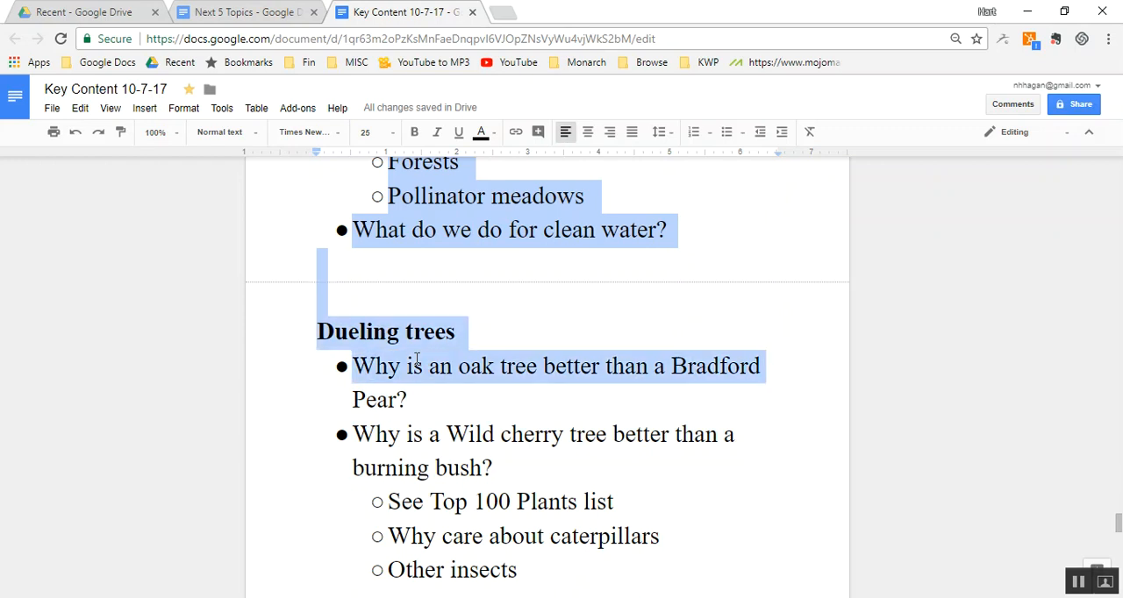
key("shift+Down")
key("shift+Up")
key("shift+Up")
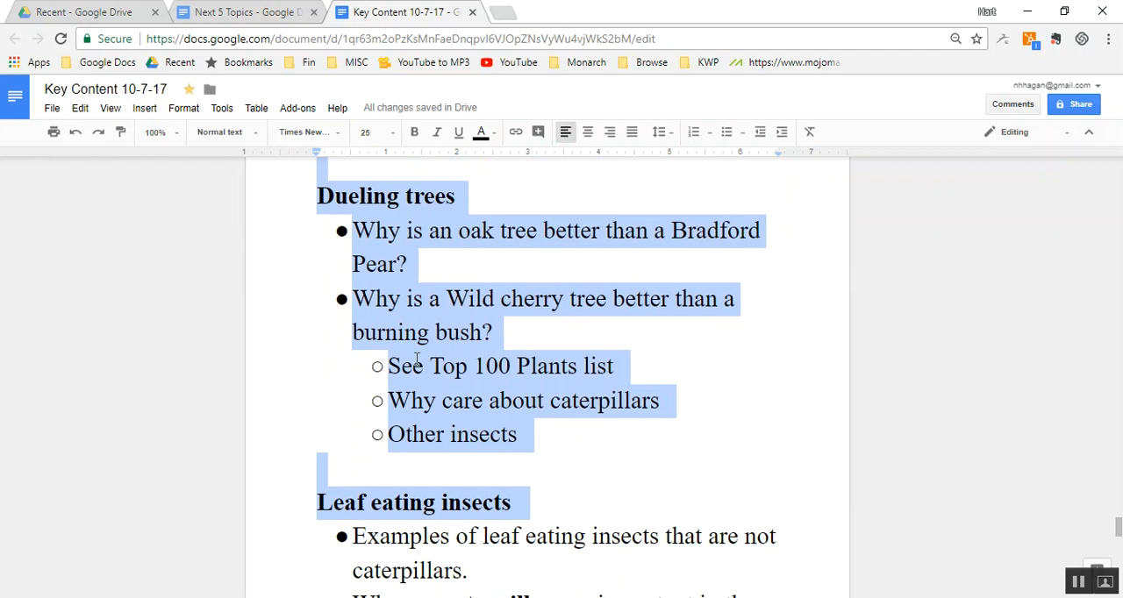
key("ctrl+x")
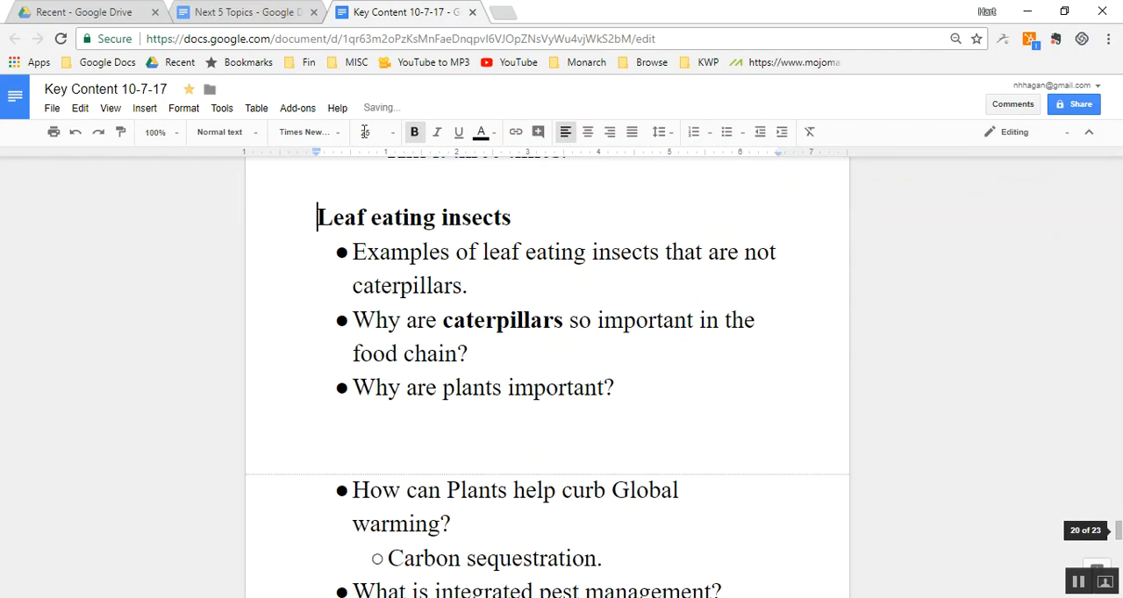
- Paste the cut "Water" and "Dueling trees" sections below the "Top 100" section in the "Next 5 Topics" document
left_click(252, 12)
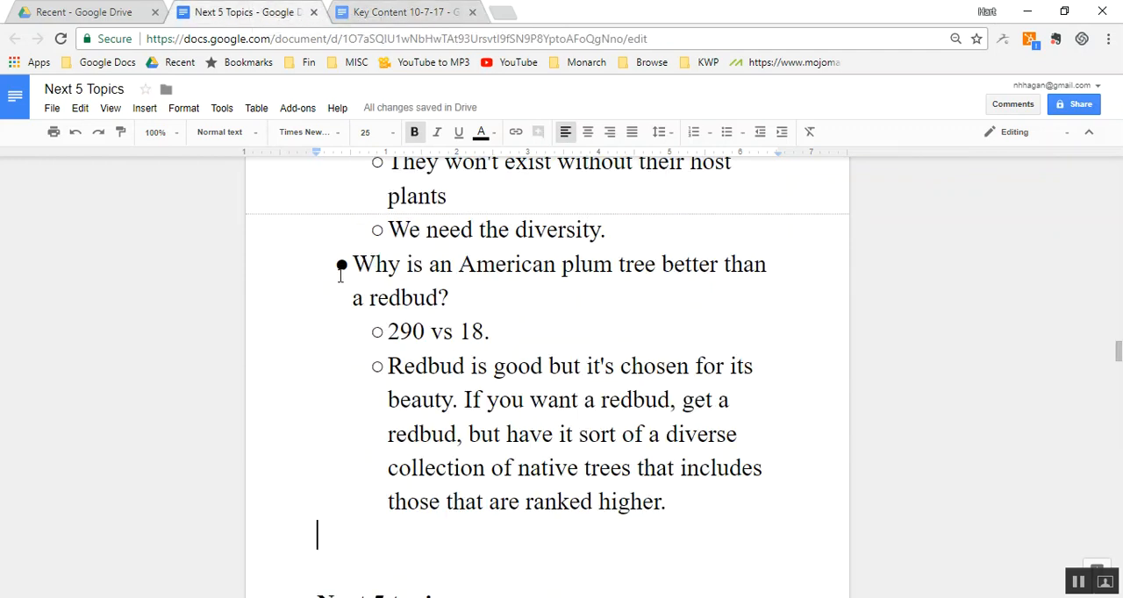
key("ctrl+v")
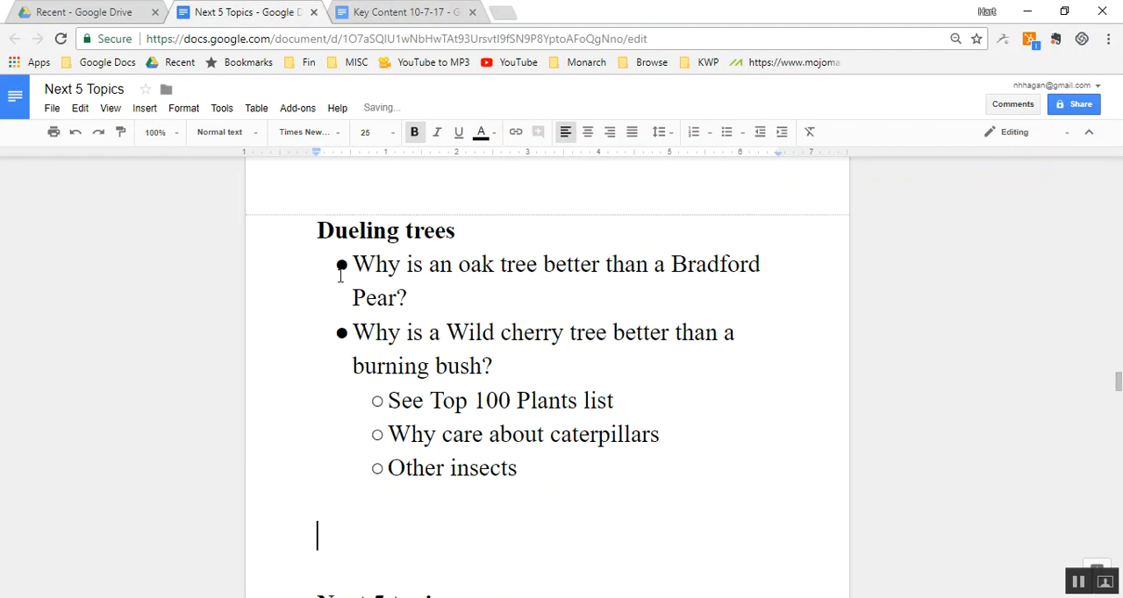
- Cut the final "Water" section about healthy woods, below "Offerings", from the end of the Key Content document
left_click(409, 14)
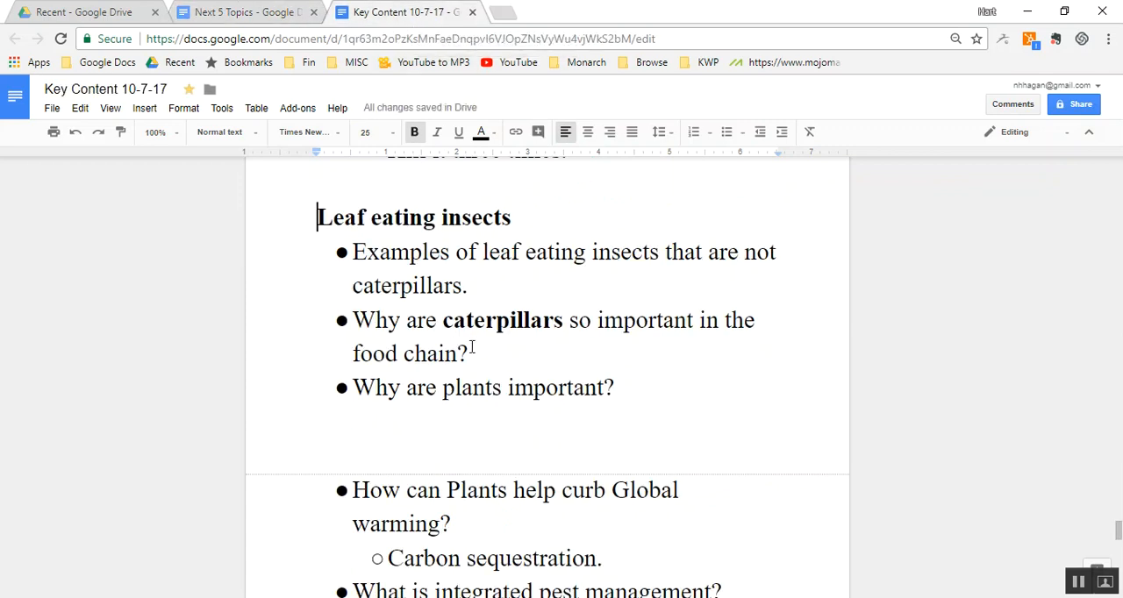
scroll(471, 347, "down", 5)
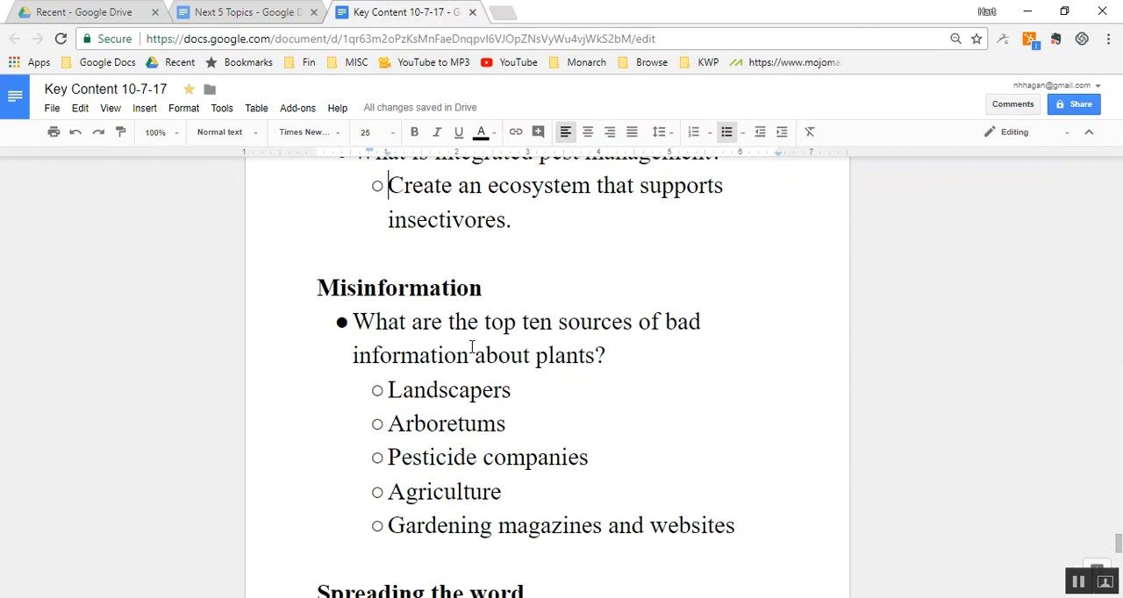
scroll(471, 348, "down", 5)
key("Down")
key("Down")
key("Down")
key("Down")
key("Down")
key("Down")
key("Down")
key("Down")
key("Down")
key("Down")
key("Down")
key("Down")
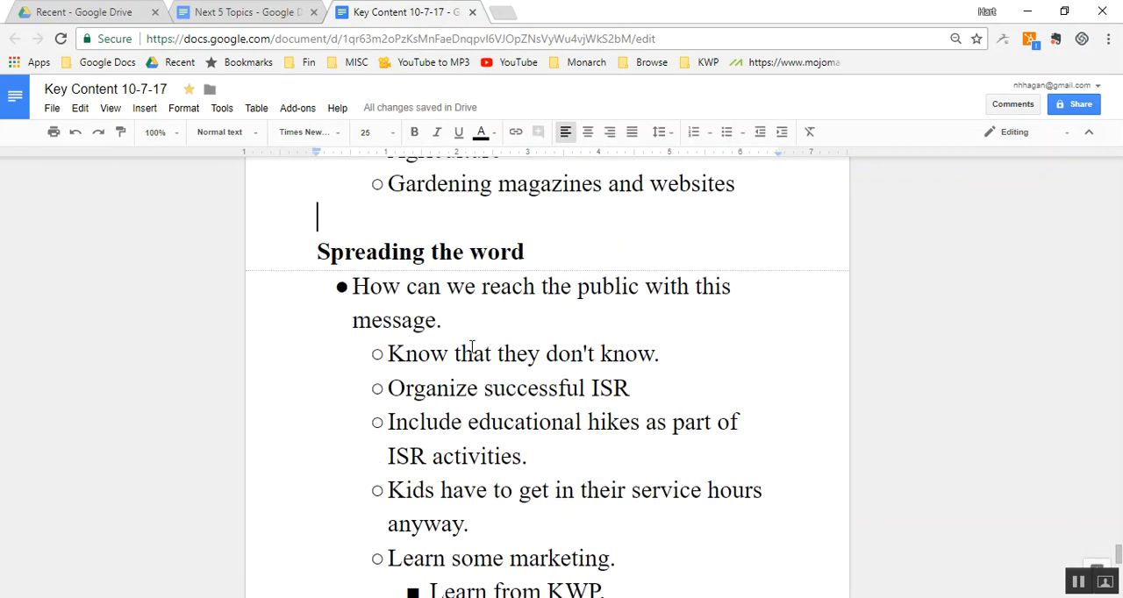
scroll(471, 347, "down", 5)
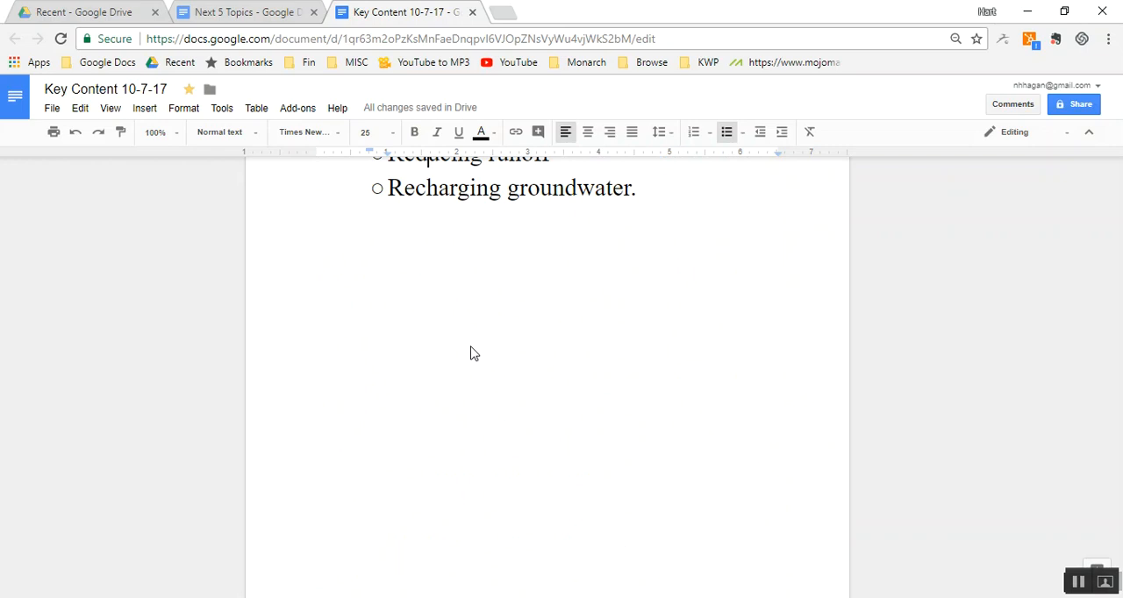
scroll(471, 351, "up", 5)
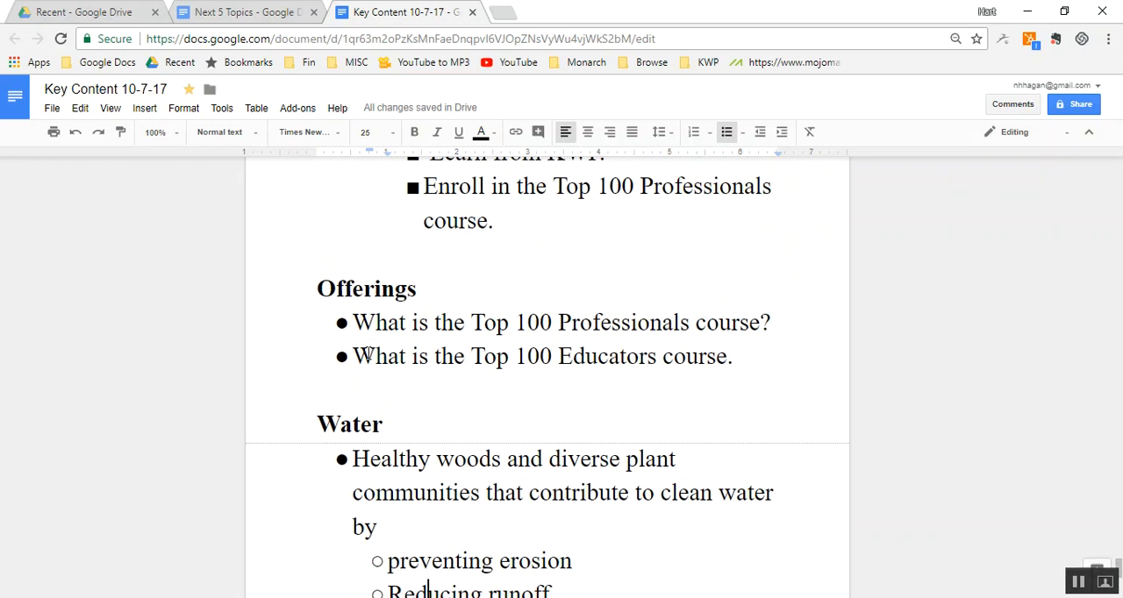
double_click(395, 416)
key("Home")
key("shift+Down")
key("shift+Down")
key("shift+Down")
key("shift+Down")
key("shift+Down")
key("shift+Down")
key("shift+Down")
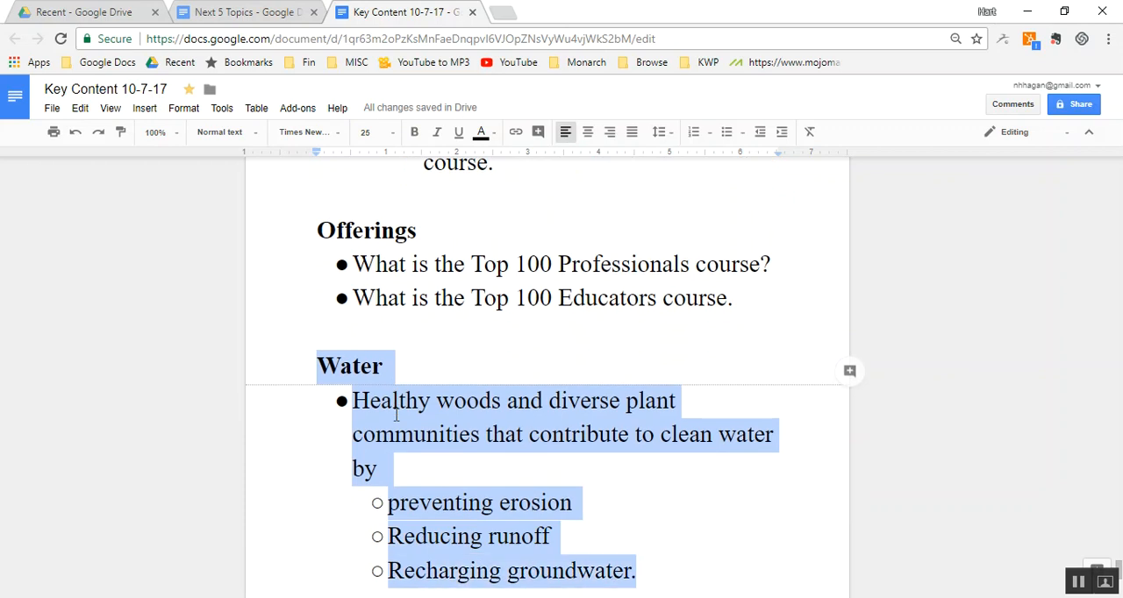
key("ctrl+x")
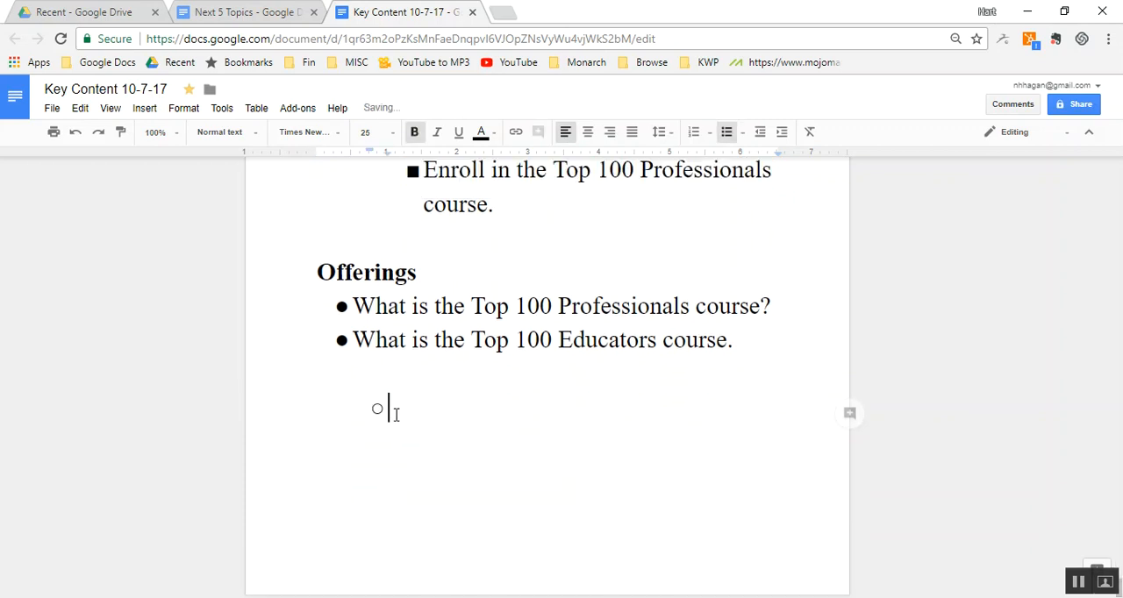
- Paste the cut healthy woods "Water" section below "Dueling trees" in the "Next 5 Topics" document
left_click(260, 11)
key("ctrl+v")
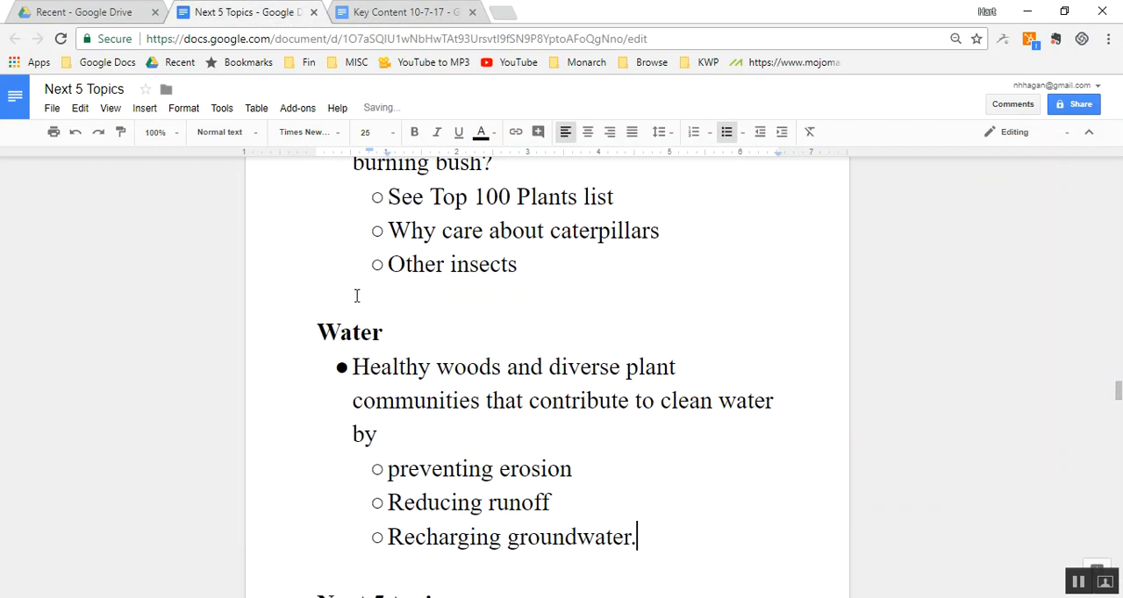
- Remove the leftover empty bullet below "Offerings" at the end of the Key Content document
left_click(403, 14)
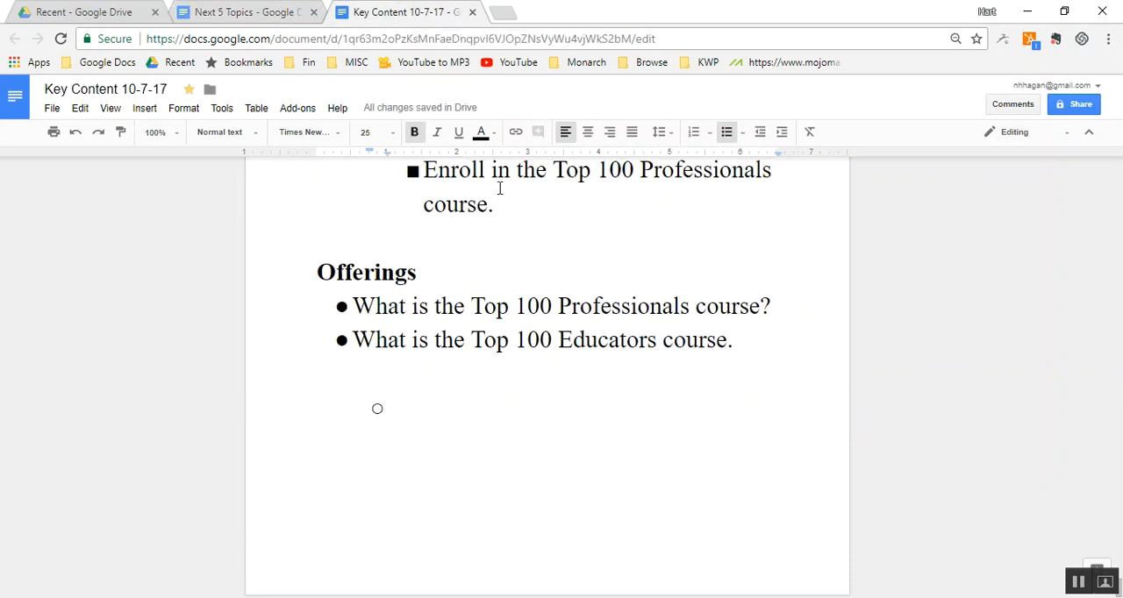
key("BackSpace")
key("BackSpace")
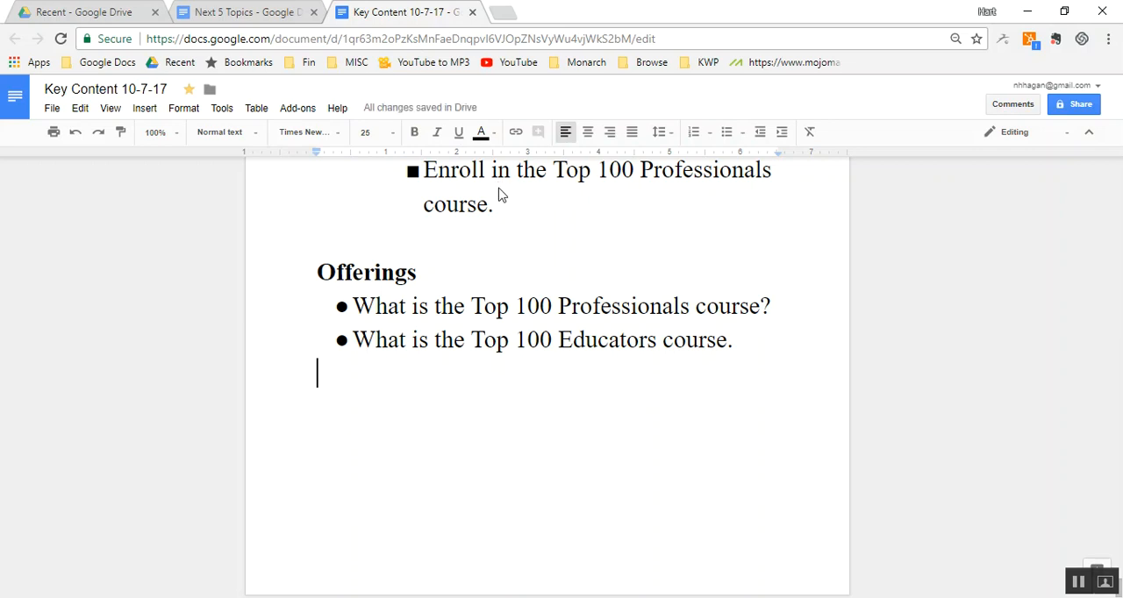
- Check the word count of the Key Content document and of the "Next 5 Topics" document
key("ctrl+shift+c")
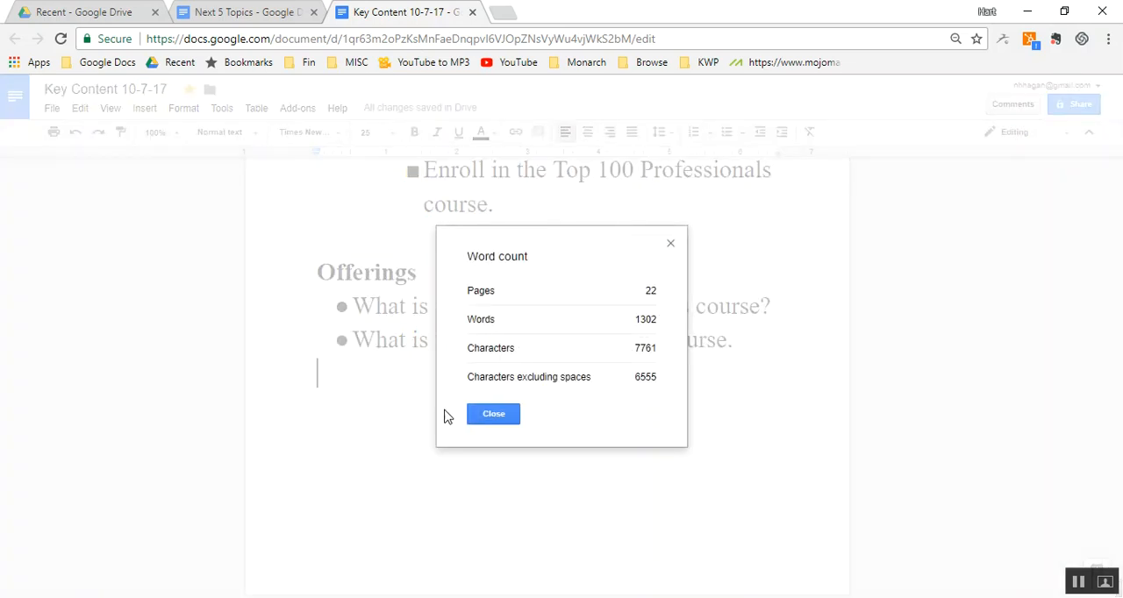
left_click(492, 414)
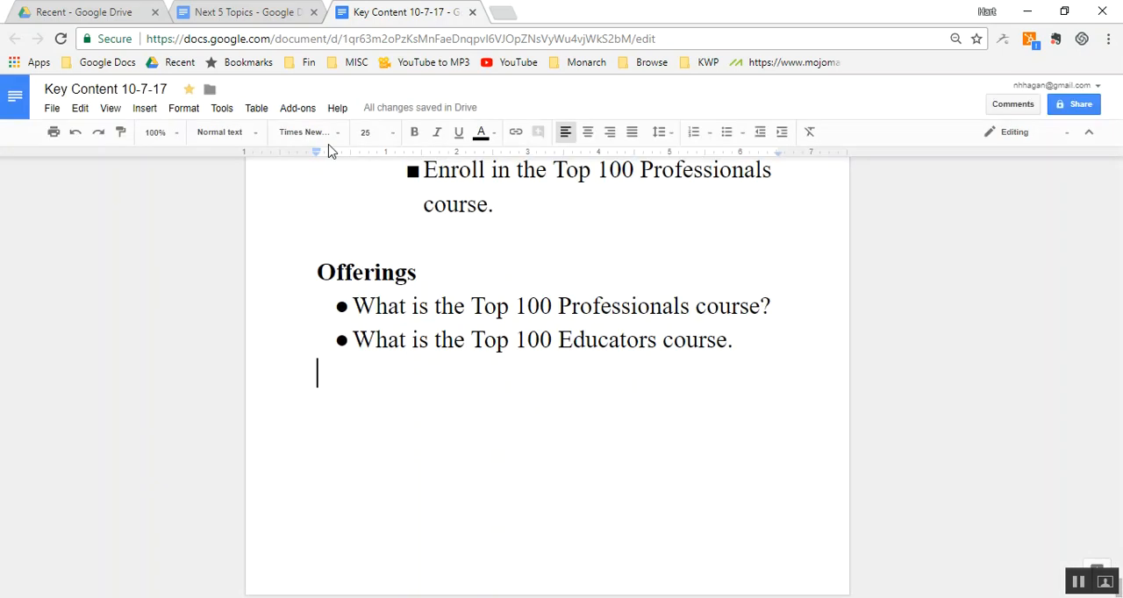
left_click(272, 21)
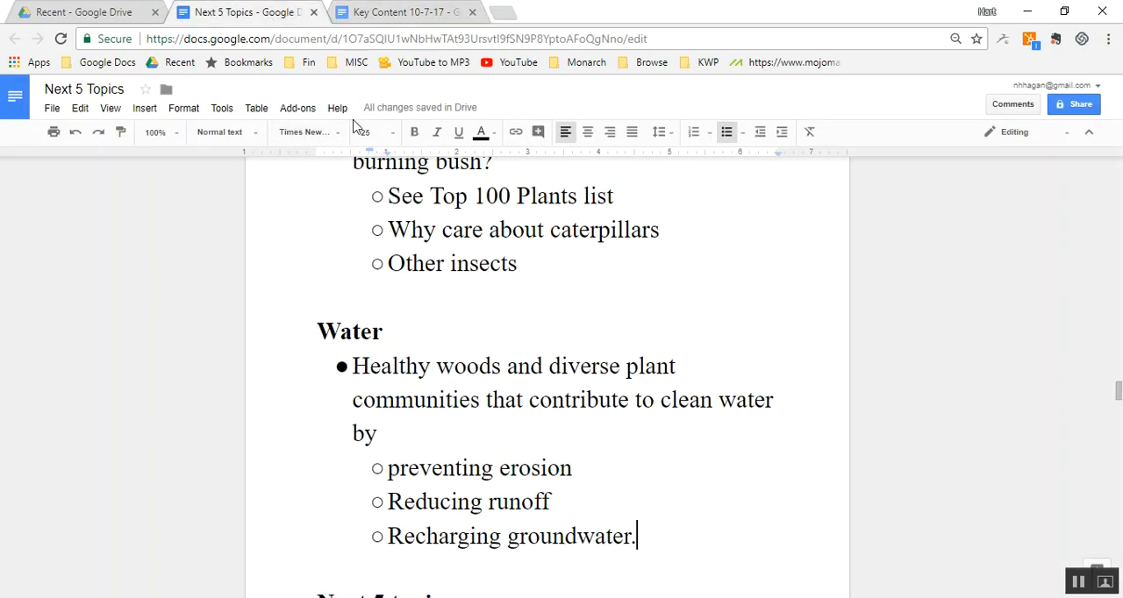
key("ctrl+shift+c")
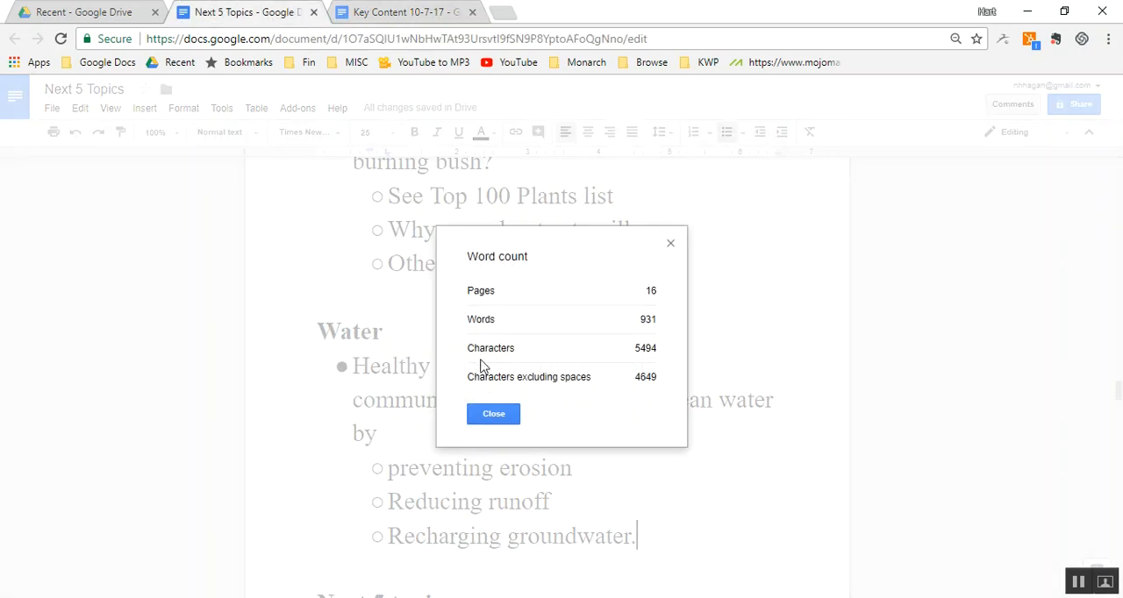
left_click(494, 414)
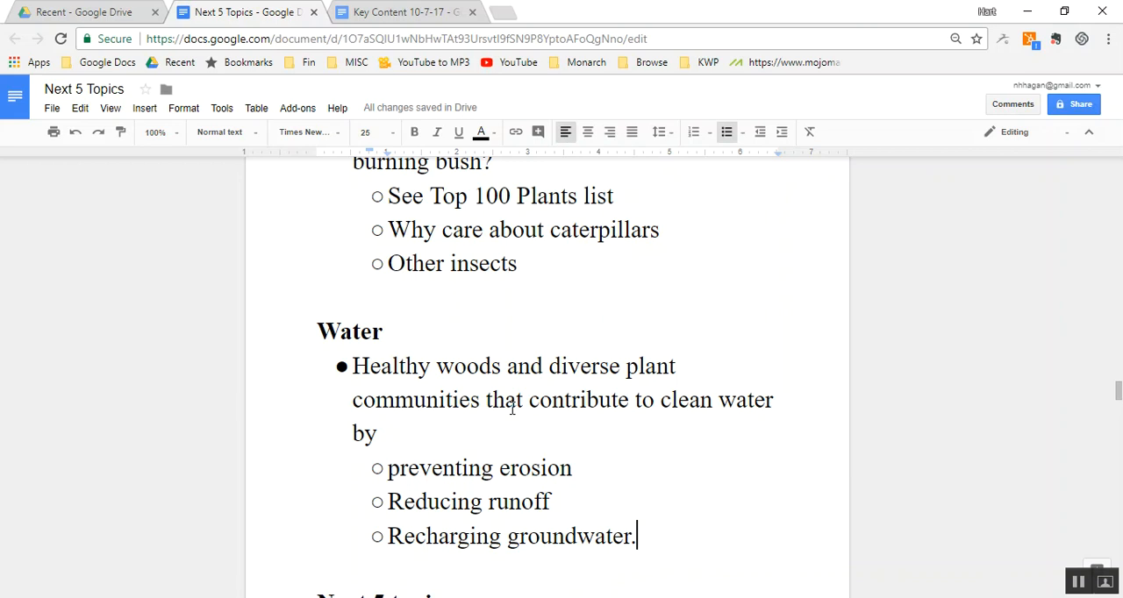
left_click(469, 263)
scroll(469, 266, "up", 5)
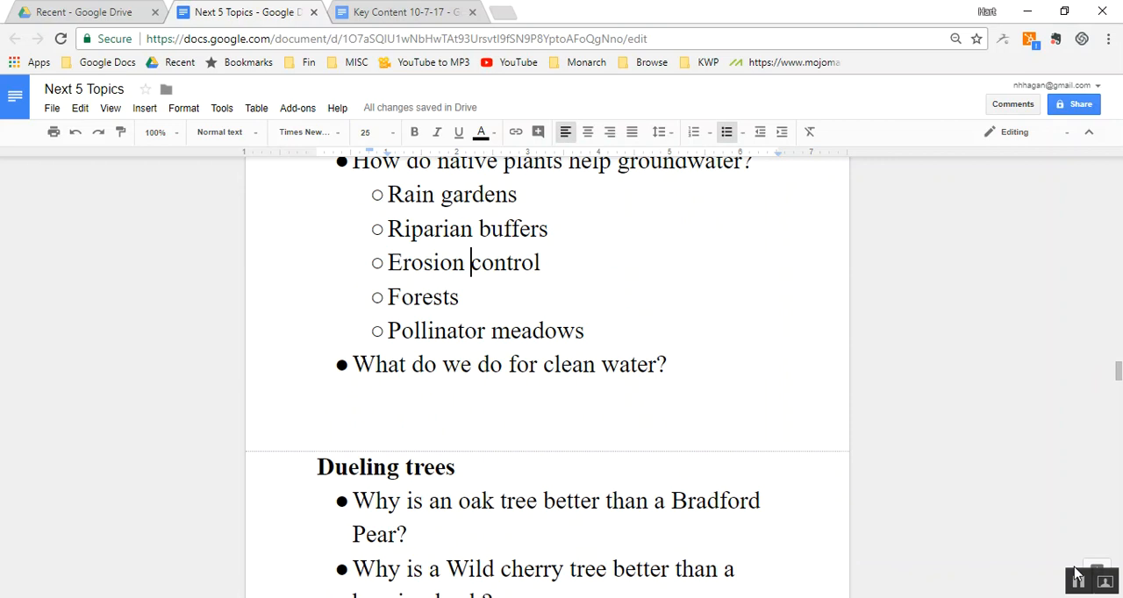
- Look through the "Next 5 Topics" document from its beginning to the "Next 5 topics" section
left_click(539, 367)
key("ctrl+Home")
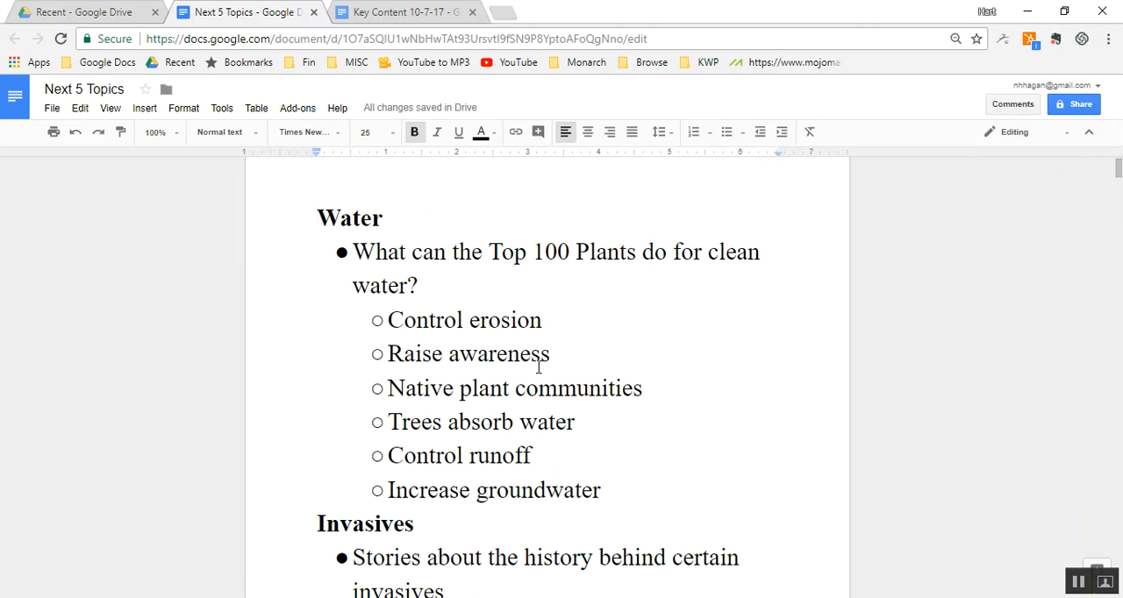
key("Page_Down")
key("Page_Down")
key("Page_Down")
key("Page_Down")
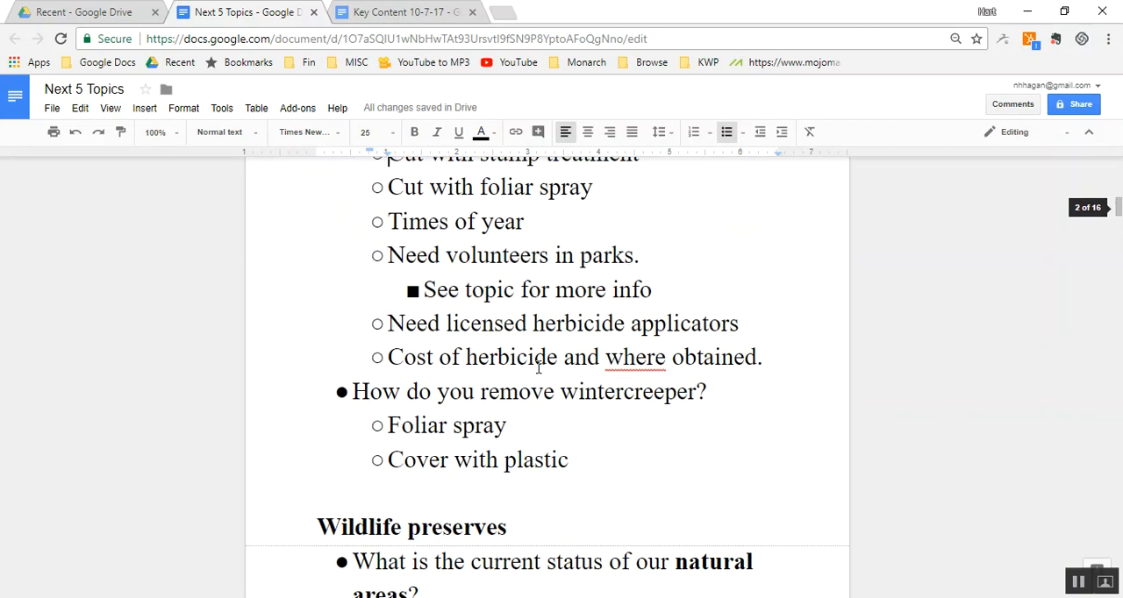
key("Page_Down")
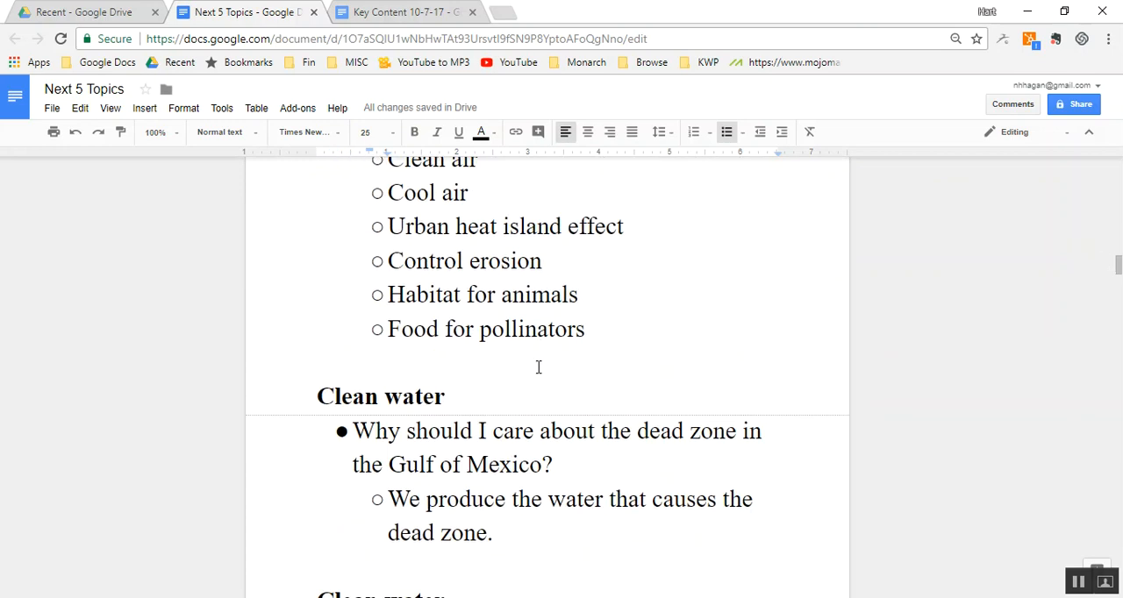
key("Page_Down")
key("Page_Down")
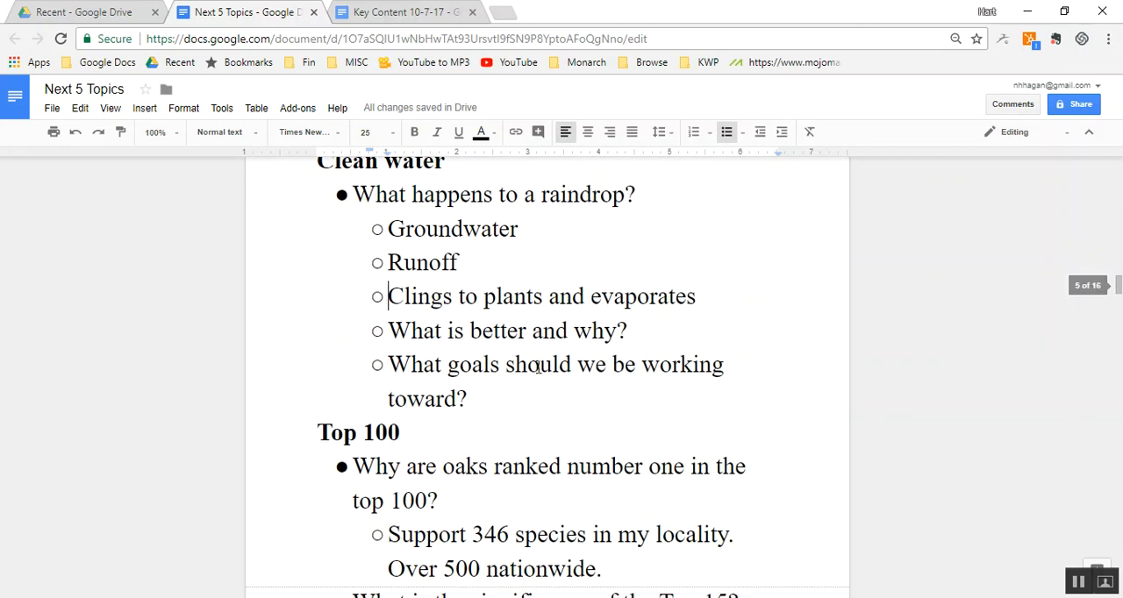
key("Page_Down")
key("Page_Down")
key("Page_Down")
key("Page_Down")
key("Page_Down")
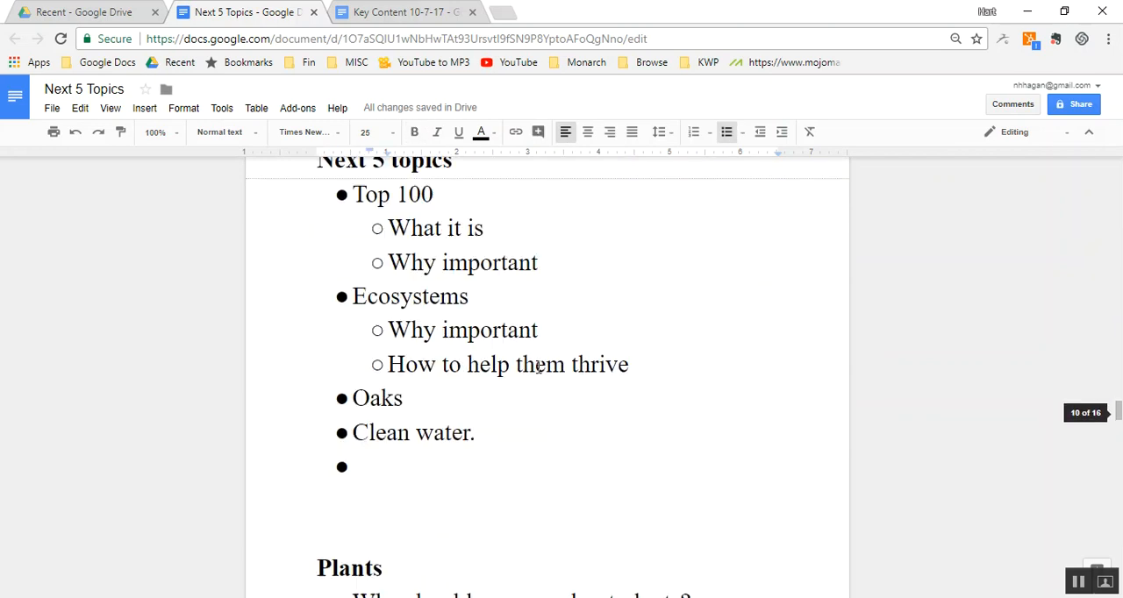
- Cut the "Next 5 topics" heading with its bullet list from above the "Plants" section
key("Page_Up")
key("Down")
key("Down")
key("Down")
key("Up")
key("Up")
key("Down")
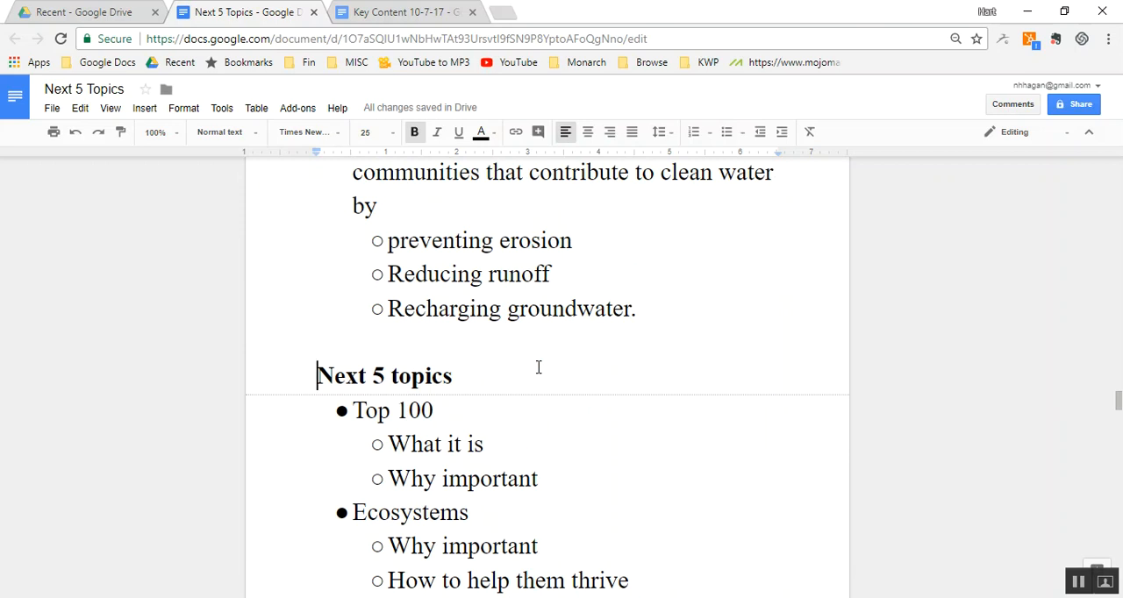
key("shift+Down")
key("shift+Down")
key("shift+Down")
key("shift+Down")
key("shift+Down")
key("shift+Down")
key("shift+Down")
key("shift+Down")
key("shift+Down")
key("shift+Down")
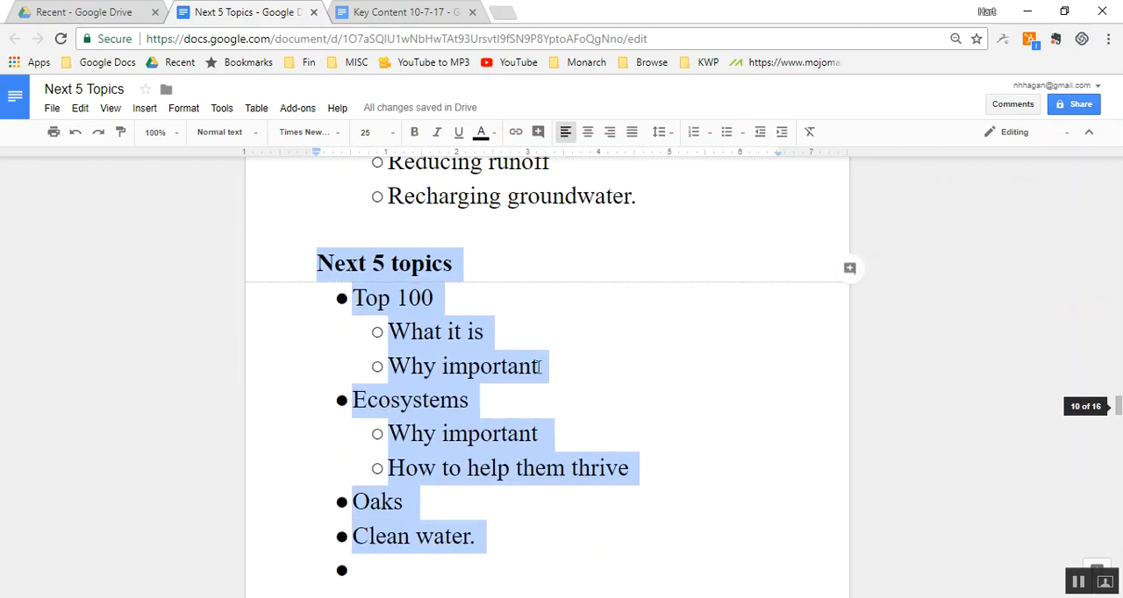
key("shift+Up")
key("ctrl+x")
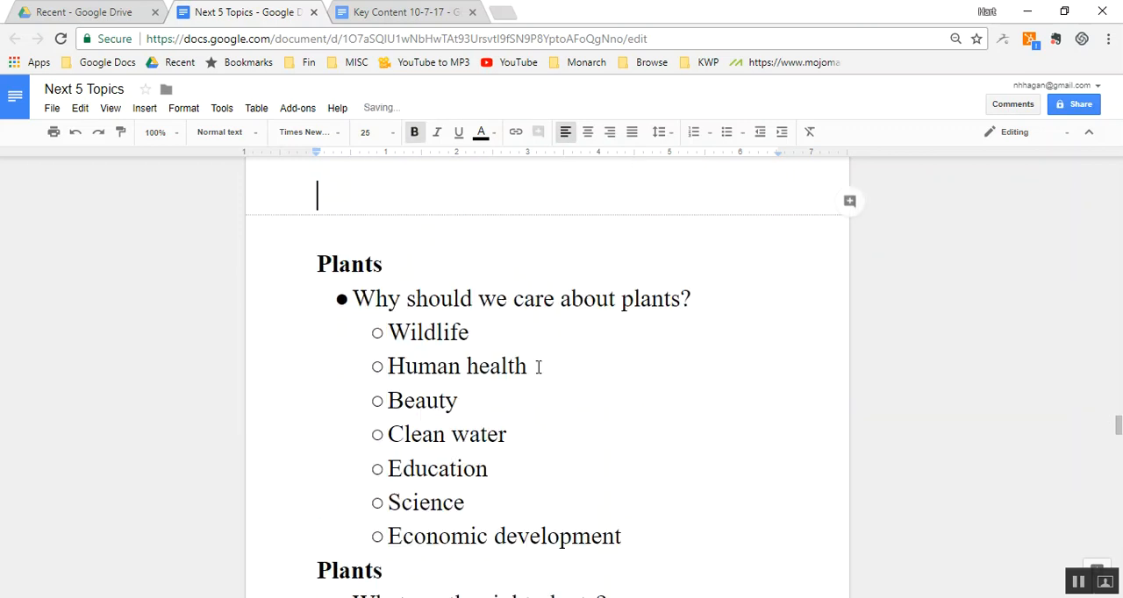
- Paste the cut "Next 5 topics" list at the very beginning of the document, with blank lines separating it from "Water"
key("ctrl+Home")
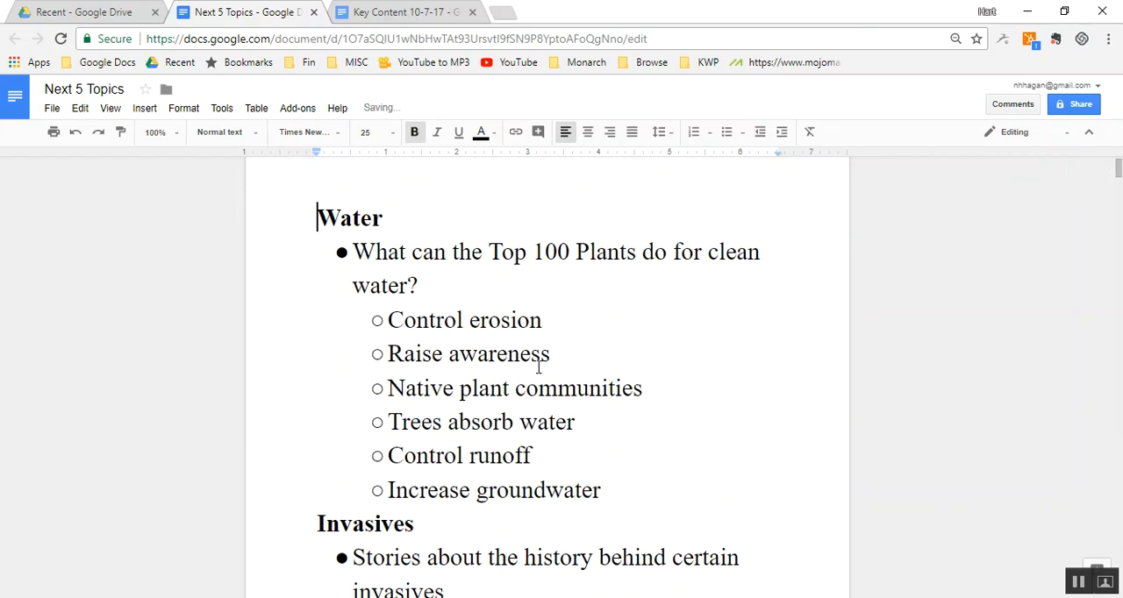
key("Return")
key("Return")
key("Return")
key("Up")
key("Up")
key("Up")
key("ctrl+v")
scroll(539, 367, "down", 5)
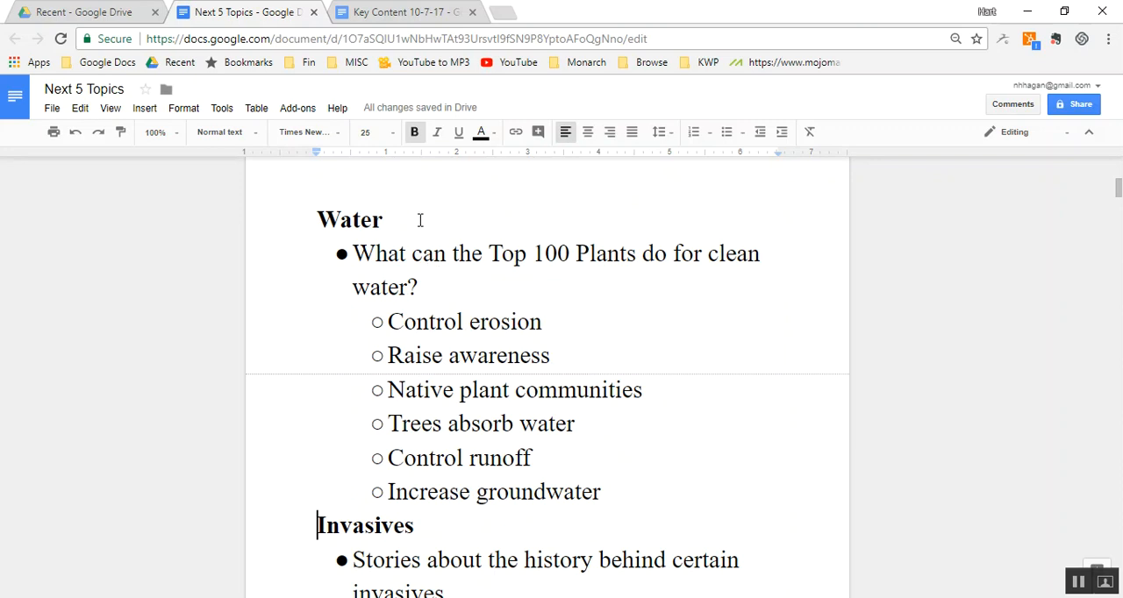
- Cut the "Water" section about what the Top 100 Plants do for clean water from above "Invasives"
double_click(421, 220)
key("Up")
key("Down")
key("shift+Down")
key("shift+Down")
key("shift+Down")
key("shift+Down")
key("shift+Down")
key("shift+Down")
key("shift+Down")
key("shift+Down")
key("shift+Down")
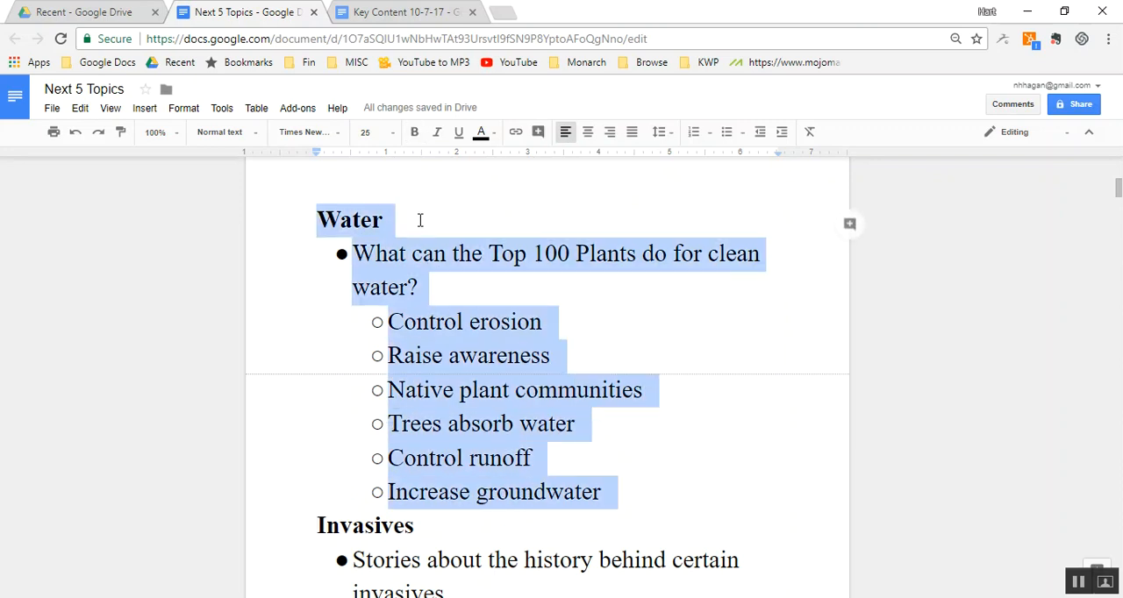
key("ctrl+x")
- Paste the cut "Water" section in place of the "Clean water" heading above "What happens to a raindrop?"
key("Down")
key("Down")
key("Down")
key("Down")
key("Down")
key("Down")
key("Down")
key("Down")
key("Down")
key("Down")
key("Down")
key("Down")
key("Page_Down")
key("Page_Down")
key("Page_Down")
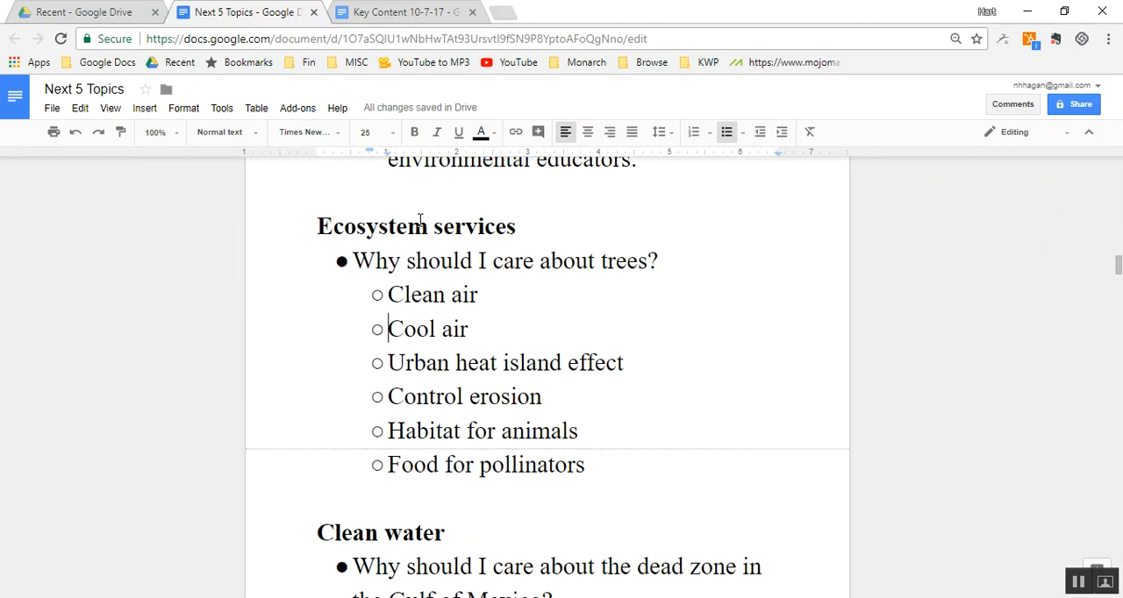
key("Page_Down")
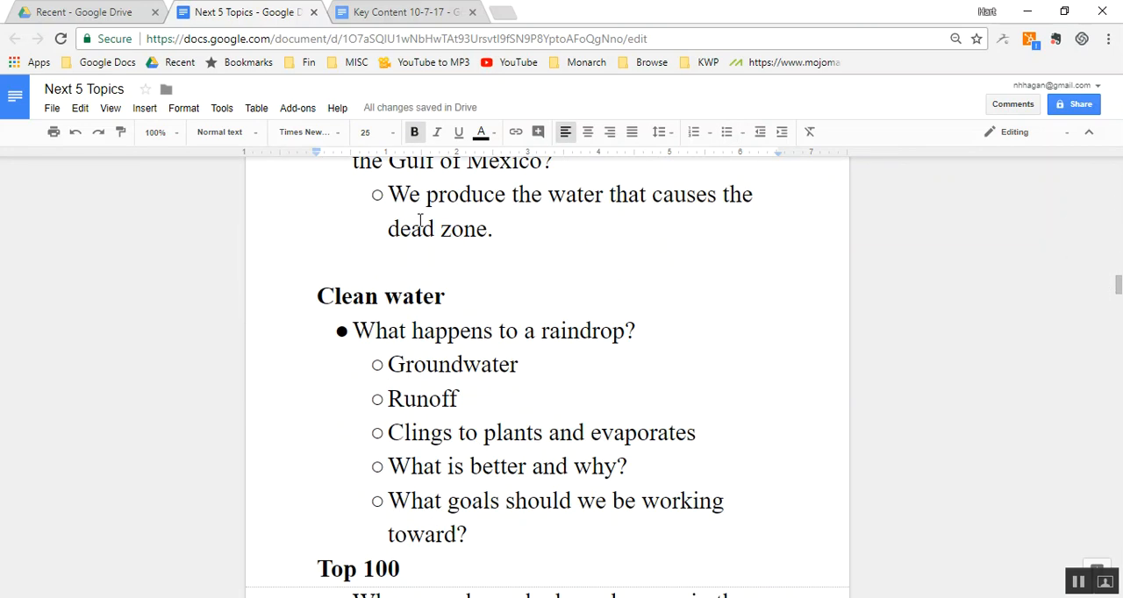
key("Home")
key("shift+Down")
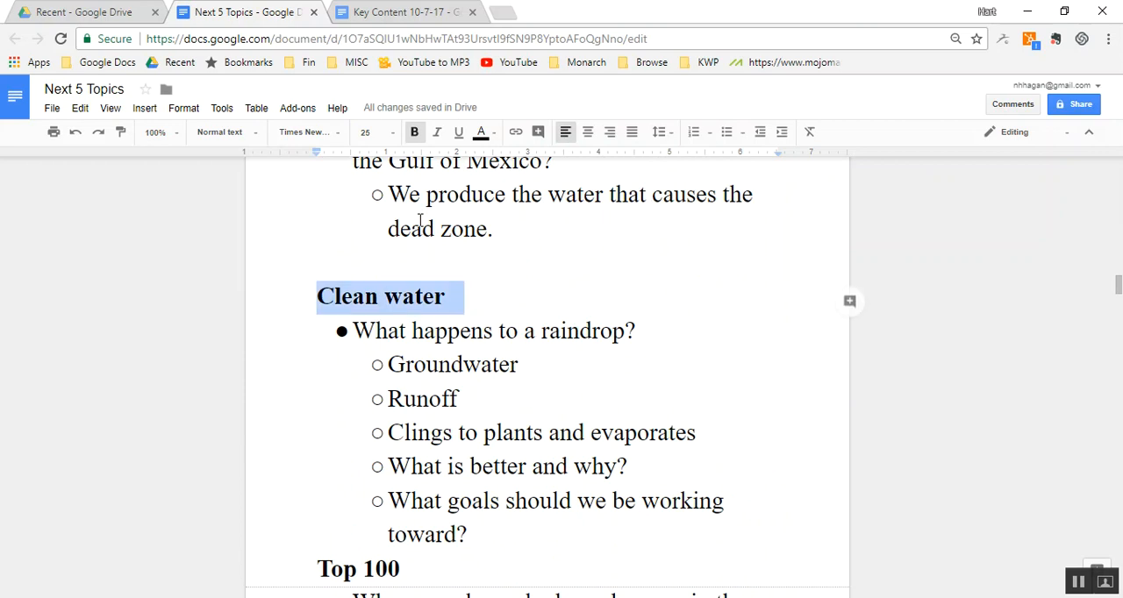
key("ctrl+v")
key("Page_Down")
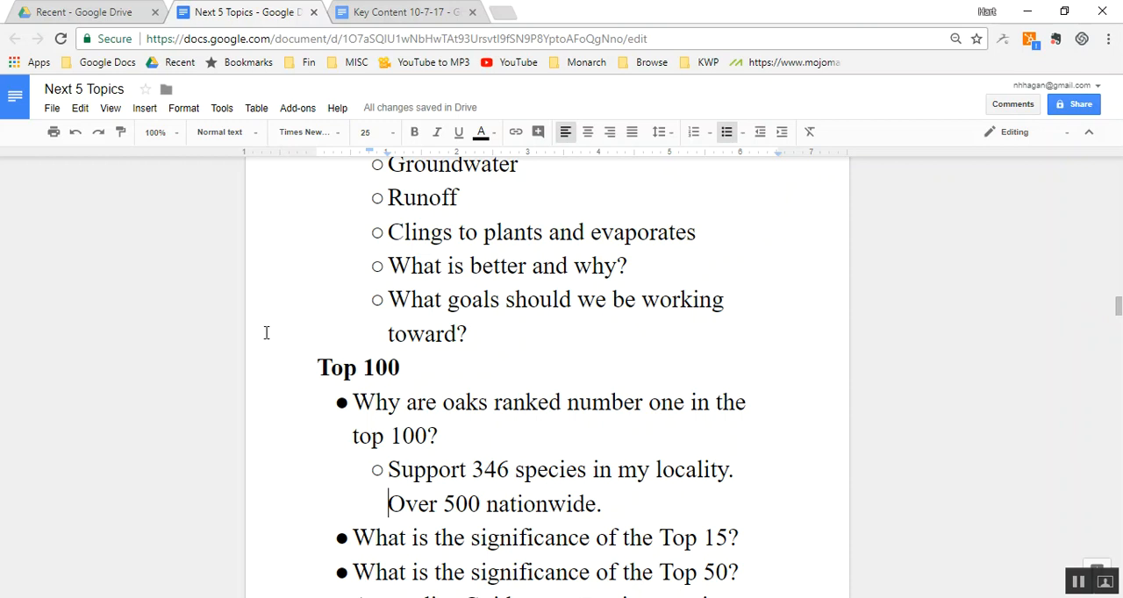
- Cut the whole "Top 100" section, from its heading through the American plum versus redbud bullets
left_click(495, 393)
key("Up")
key("Home")
key("shift+Down")
key("shift+Down")
key("shift+Down")
key("shift+Down")
key("shift+Down")
key("shift+Down")
key("shift+Down")
key("shift+Down")
key("shift+Down")
key("shift+Down")
key("shift+Down")
key("shift+Down")
key("shift+Down")
key("shift+Down")
key("shift+Down")
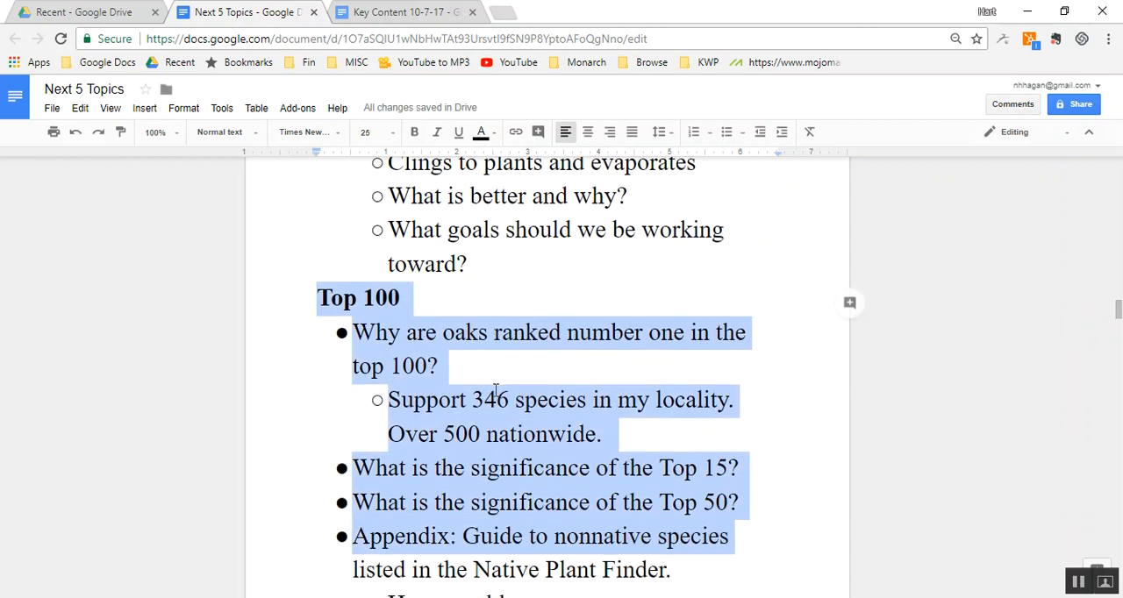
key("shift+Down")
key("shift+Down")
key("shift+Down")
key("shift+Down")
key("shift+Down")
key("shift+Down")
key("shift+Down")
key("shift+Down")
key("shift+Down")
key("shift+Down")
key("shift+Down")
key("shift+Down")
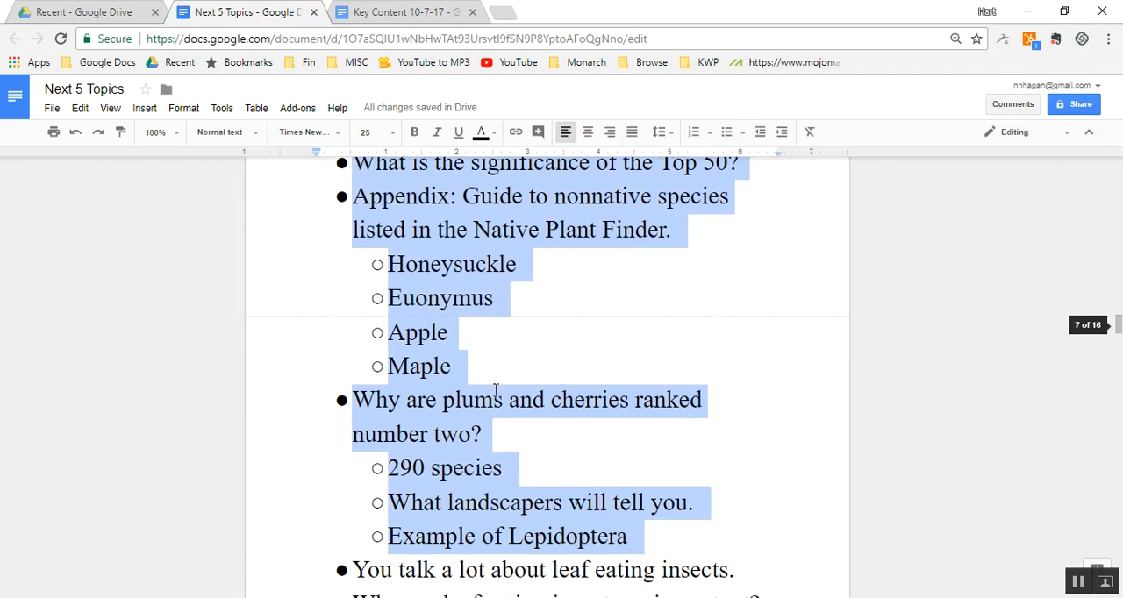
key("shift+Down")
key("shift+Down")
key("shift+Down")
key("shift+Down")
key("shift+Down")
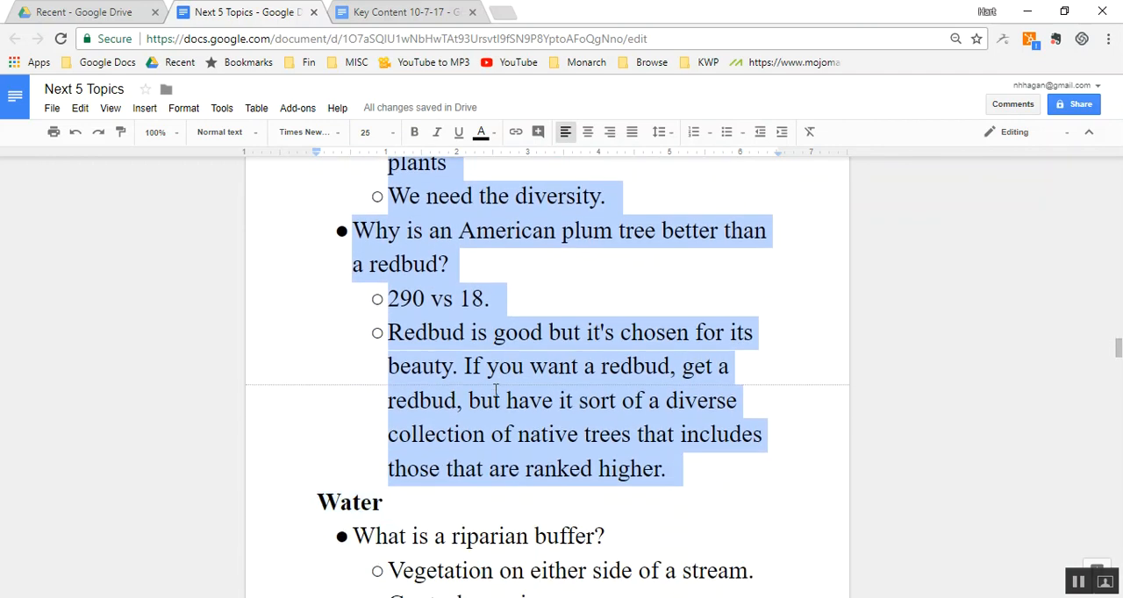
key("ctrl+x")
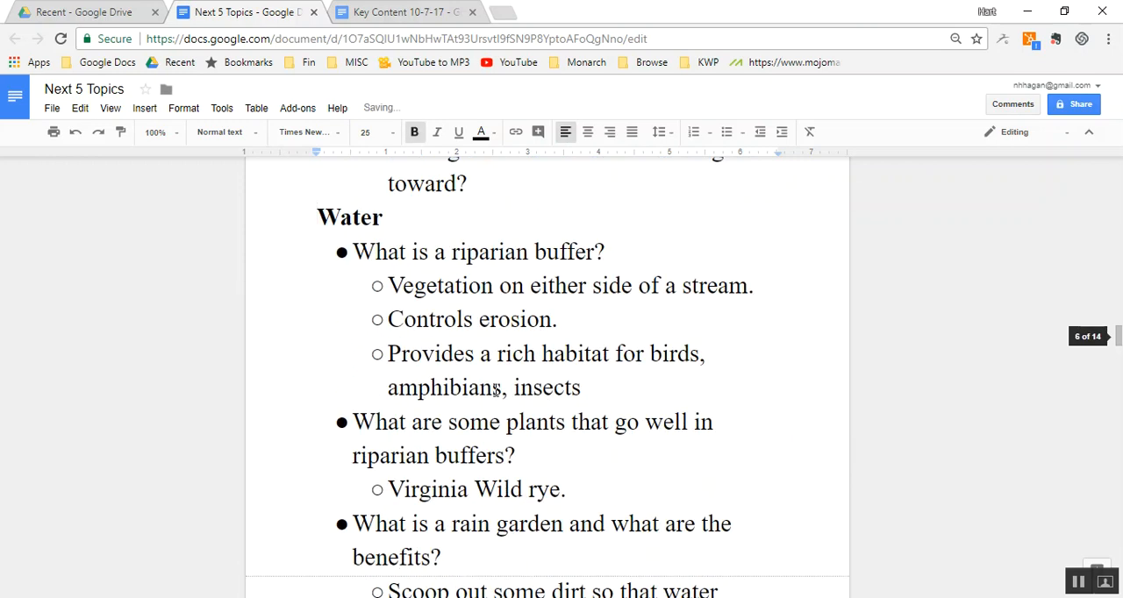
- Paste the cut "Top 100" section below the "Next 5 topics" list at the beginning of the document
key("ctrl+Home")
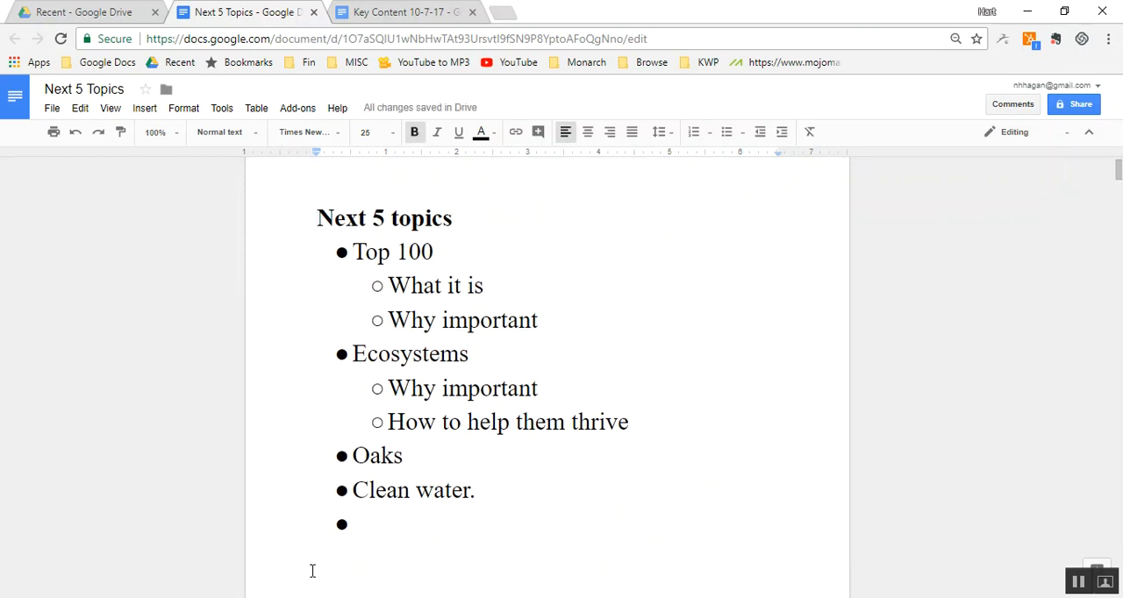
left_click(312, 569)
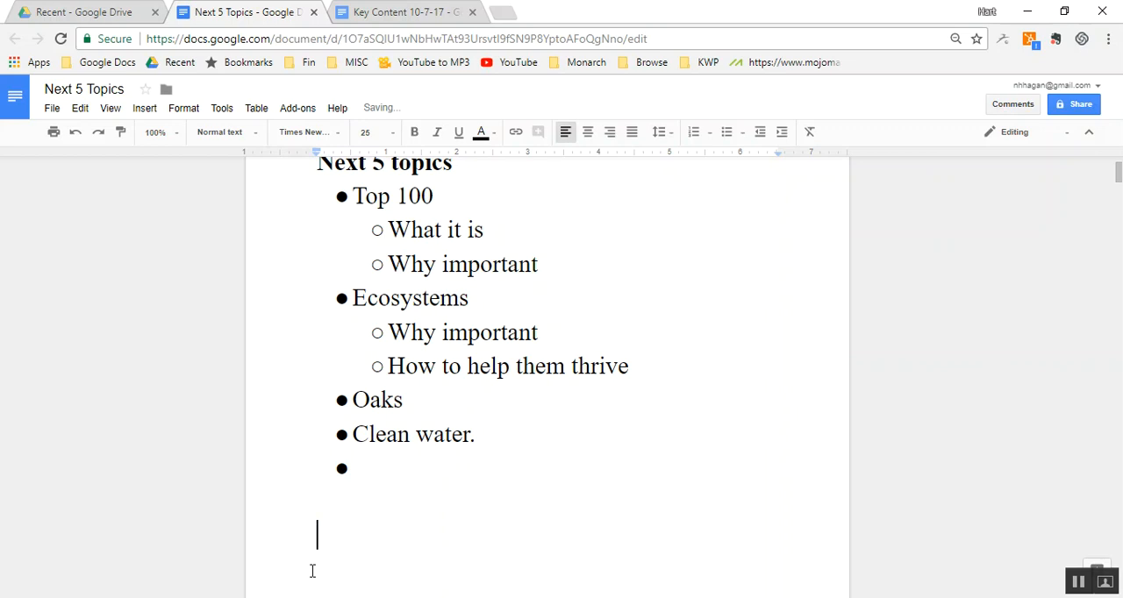
key("ctrl+v")
key("Page_Down")
key("Page_Down")
key("Page_Down")
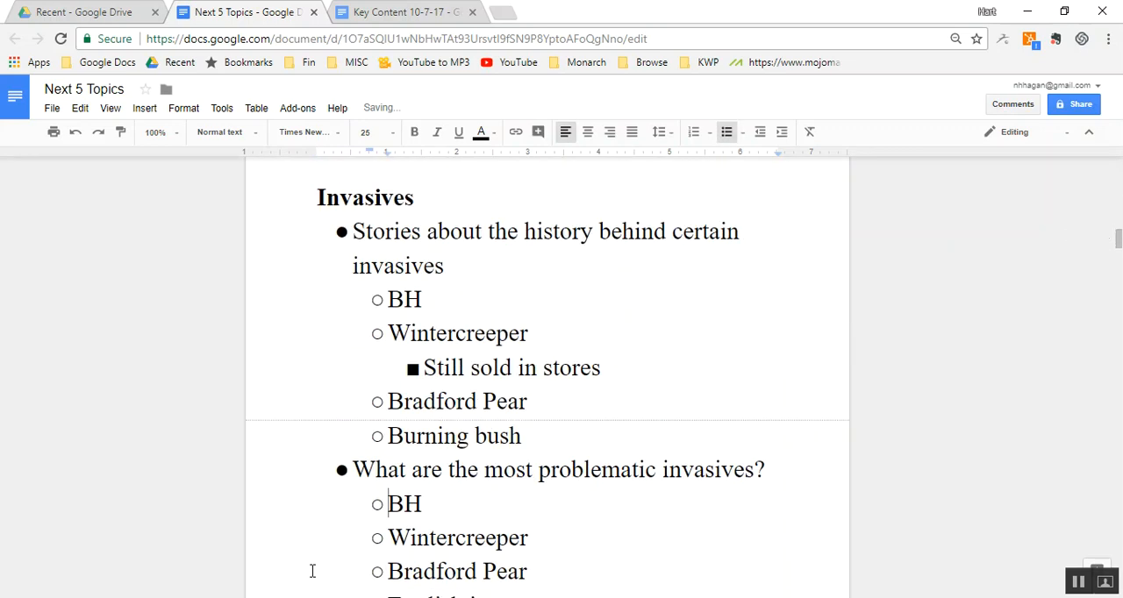
- Set the font size of the entire document to 10
key("ctrl+a")
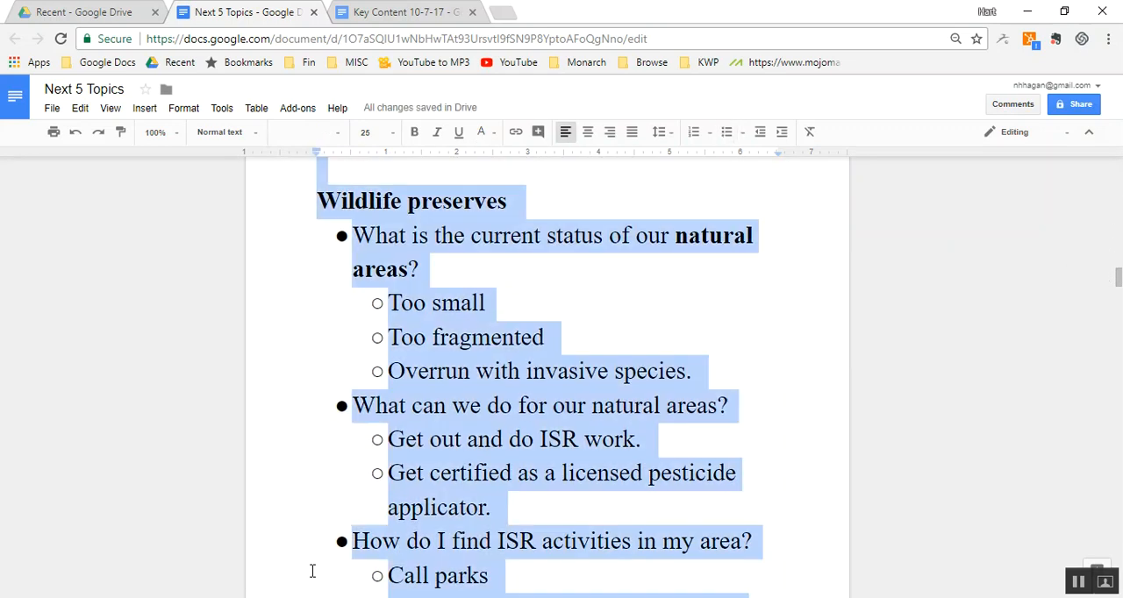
left_click(367, 133)
type("10")
key("Return")
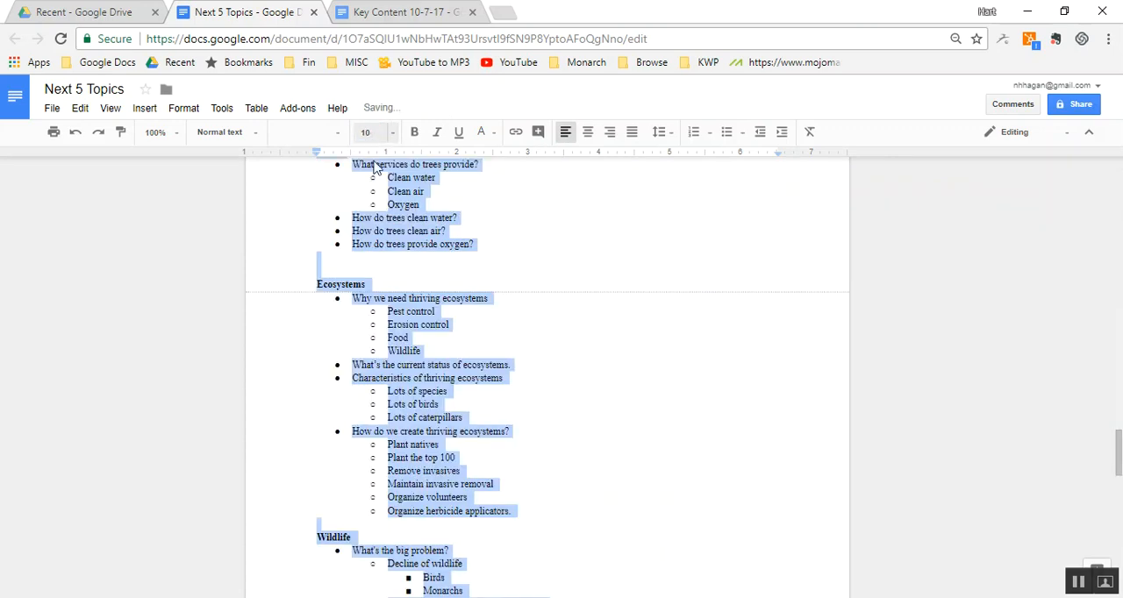
left_click(402, 285)
- Delete an extra empty line between the "Top 100" section and the "Invasives" heading
scroll(402, 285, "up", 5)
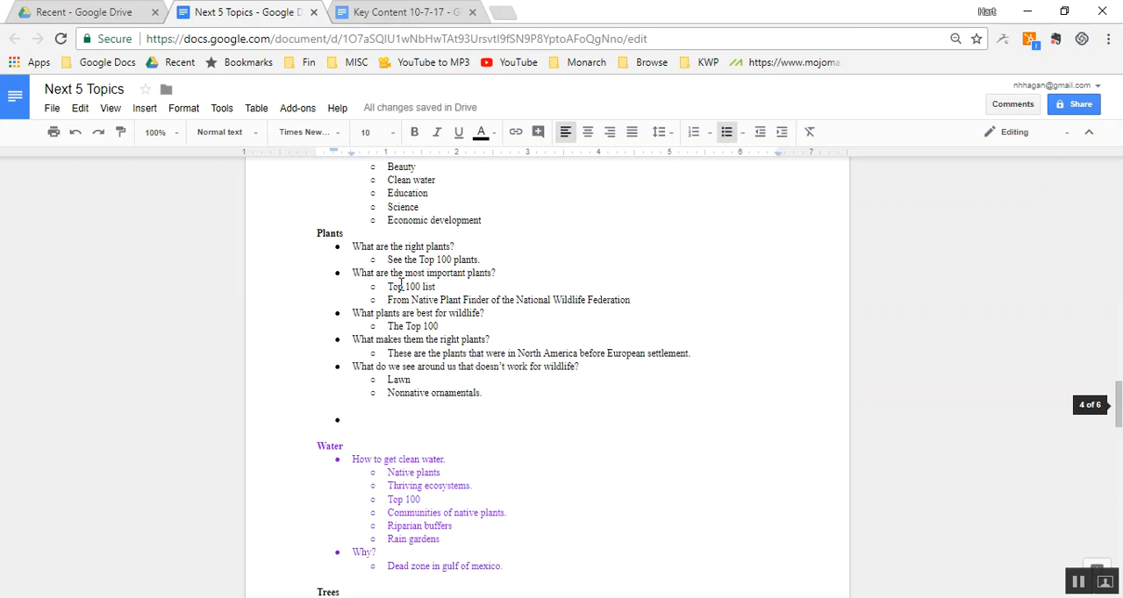
key("ctrl+Home")
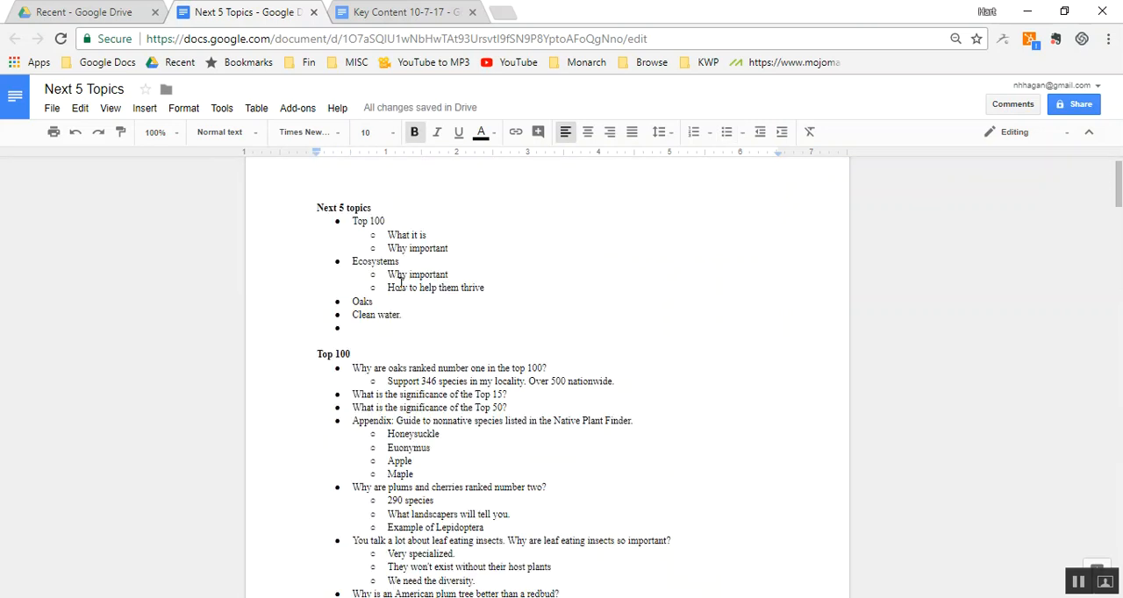
key("Page_Down")
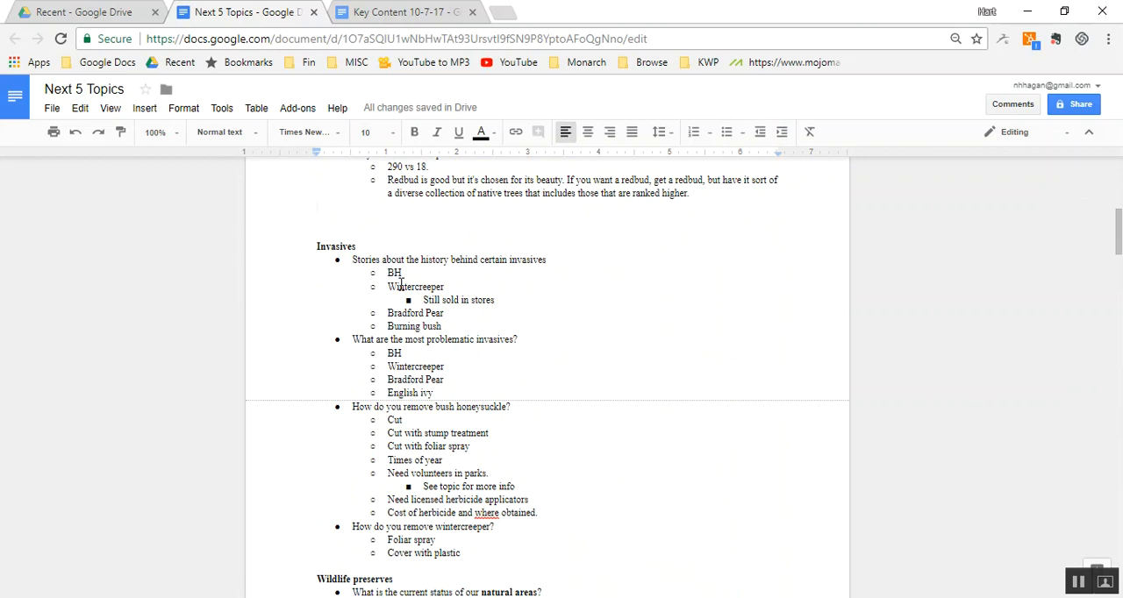
key("Delete")
- Extend the "Ecosystem services" heading to read "Ecosystems and Ecosystem services"
key("Page_Down")
key("Page_Down")
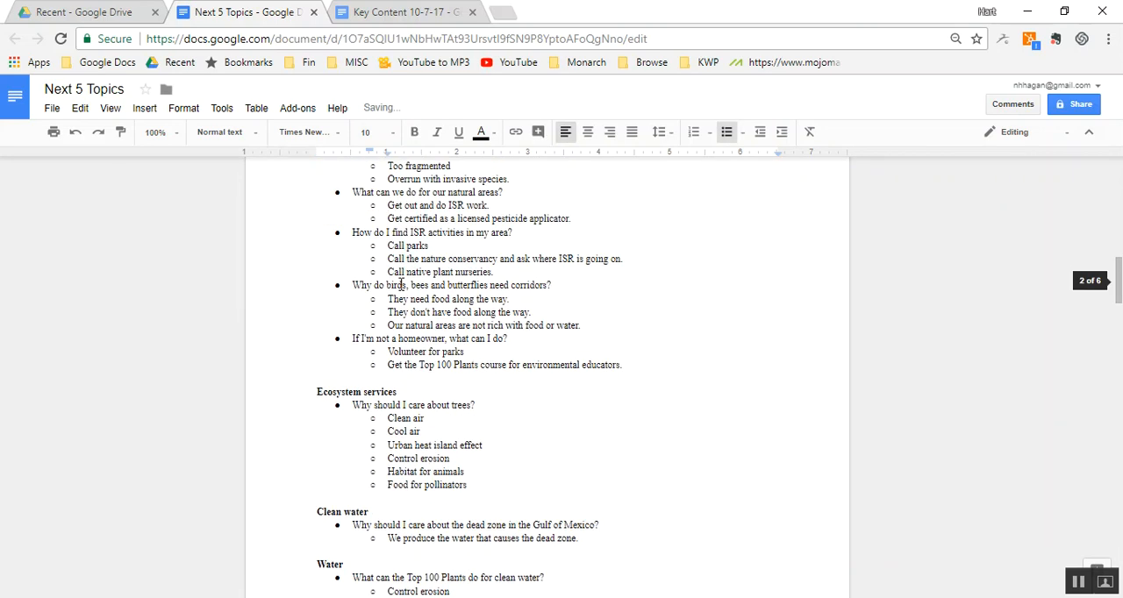
key("Page_Down")
key("Page_Up")
key("Page_Up")
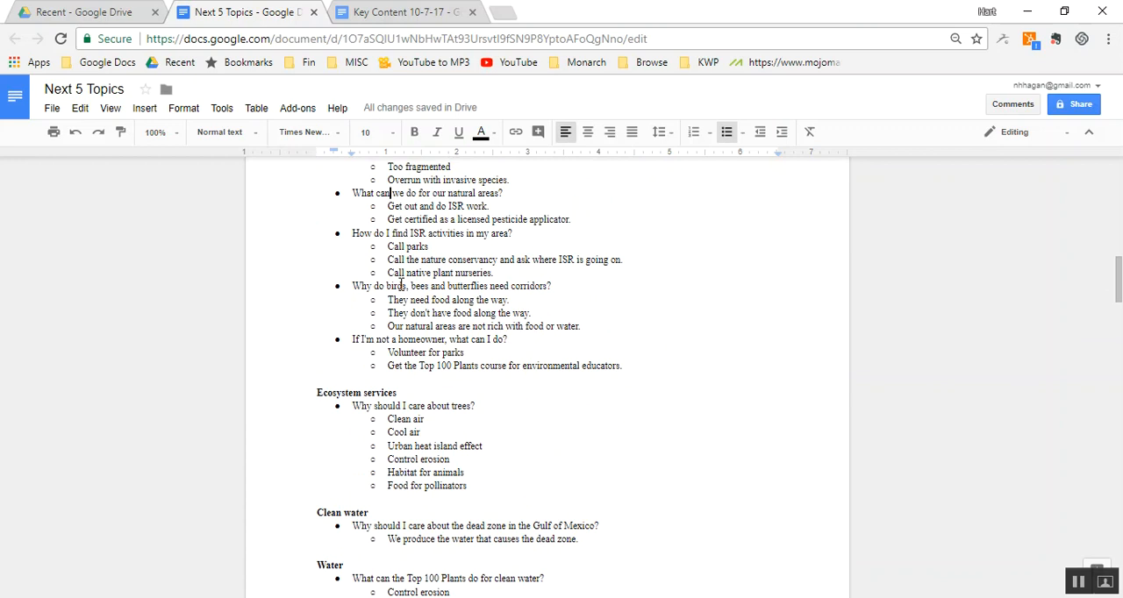
double_click(422, 387)
key("Right")
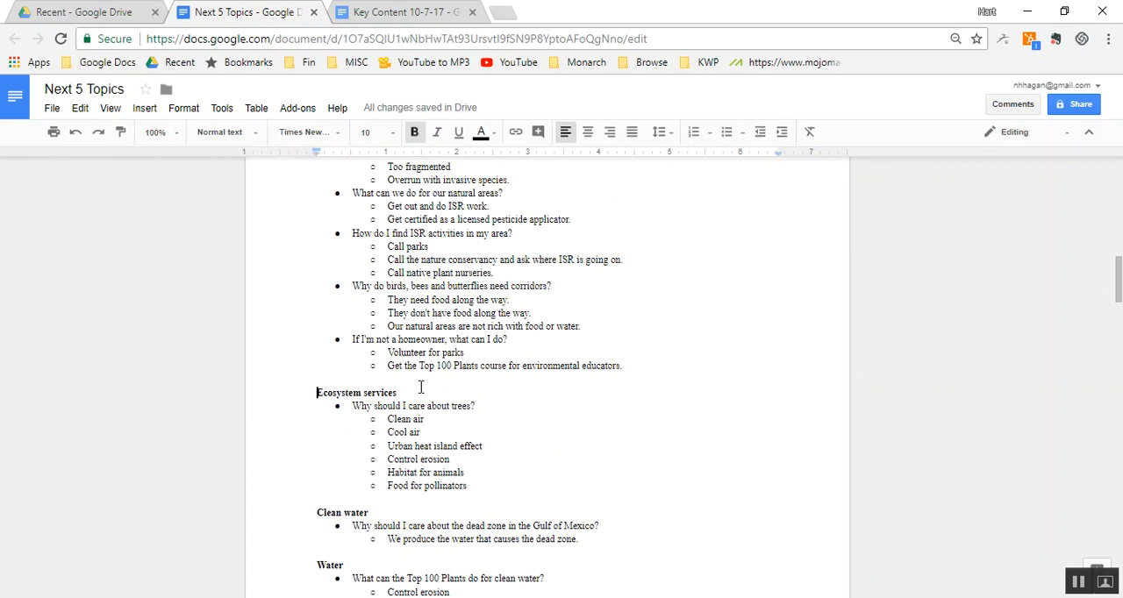
type("Ecosystems a")
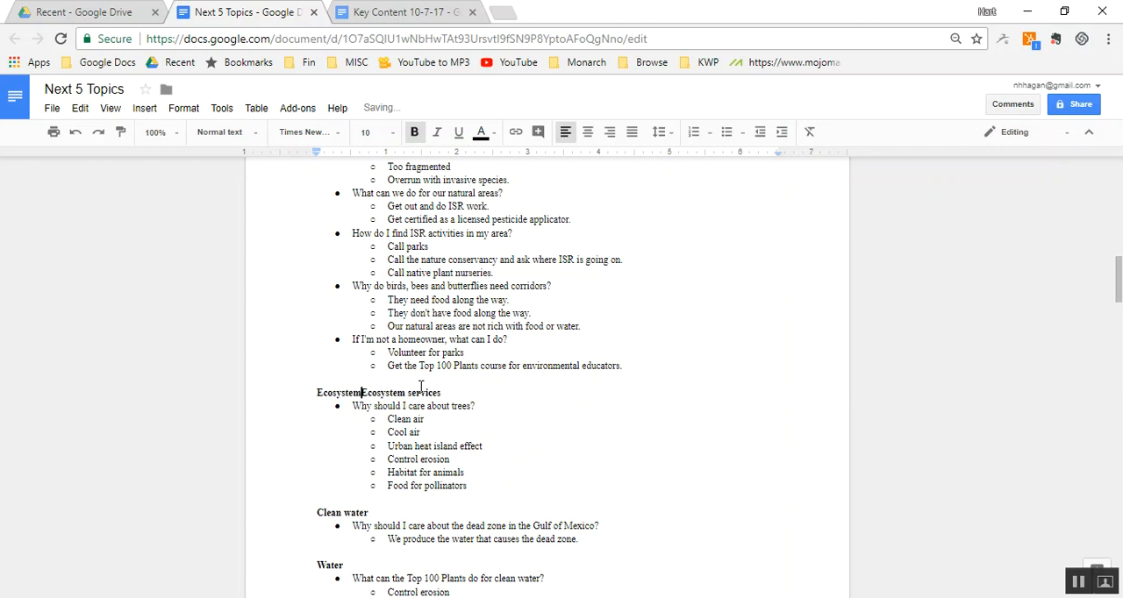
type("nd")
- Remove the "Clean water" heading below "Food for pollinators" along with its Gulf of Mexico dead zone question and answer
left_click(406, 501)
key("Right")
key("shift+End")
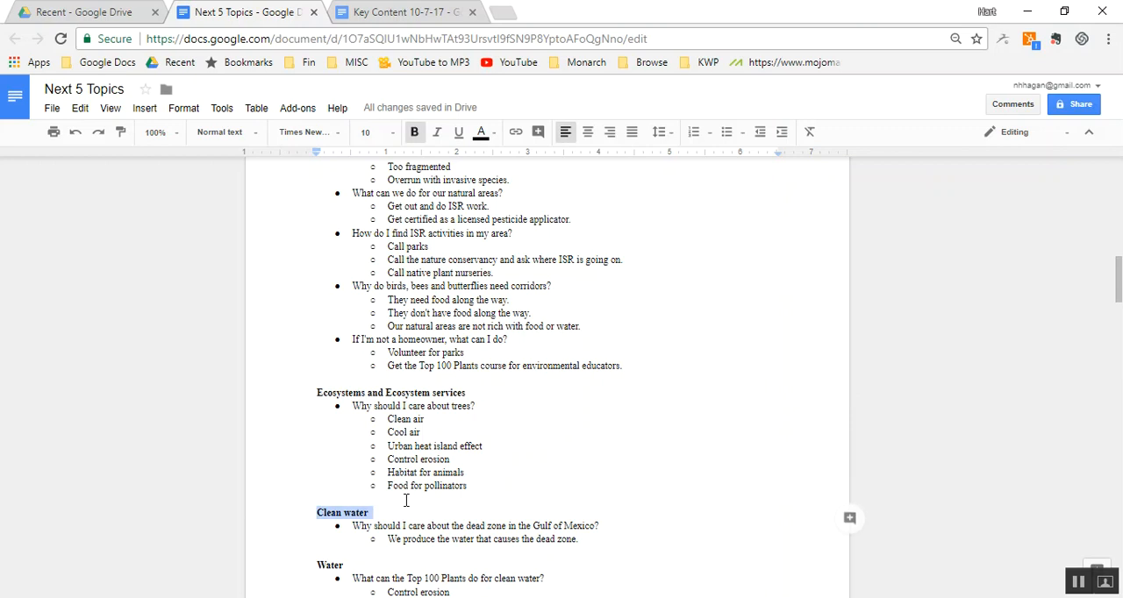
key("Delete")
key("Delete")
key("shift+Down")
key("shift+Down")
key("ctrl+c")
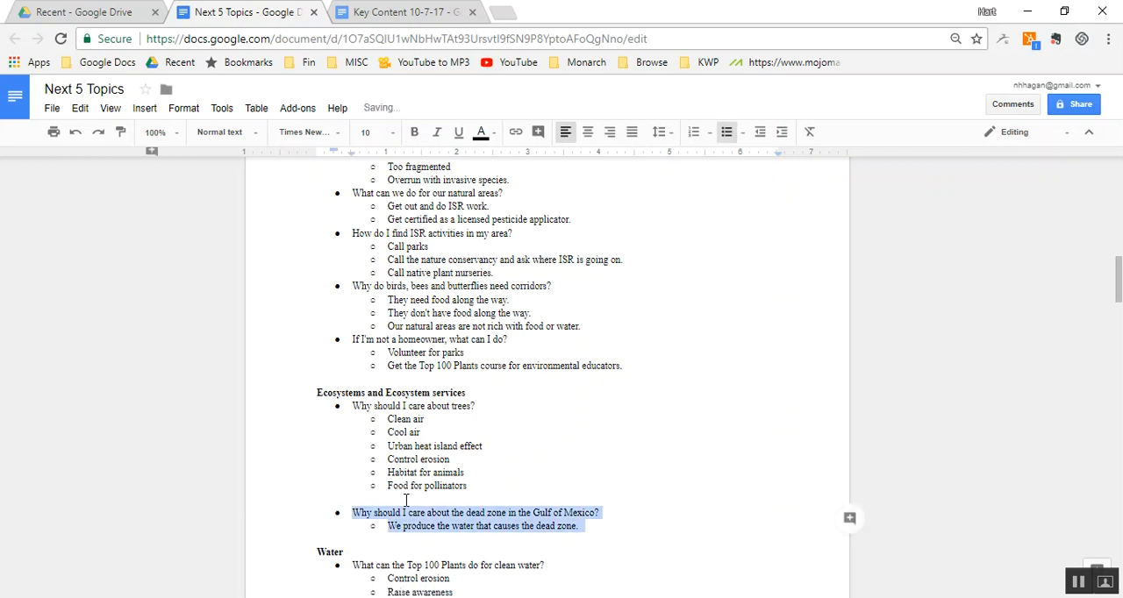
key("Delete")
- Place the Gulf of Mexico dead zone question and answer in the Water section, directly above "What happens to a raindrop?" with no empty line
key("Down")
key("Down")
key("Down")
key("Down")
key("Down")
key("Down")
key("Down")
key("Down")
key("Down")
key("Down")
key("Down")
key("Down")
key("Down")
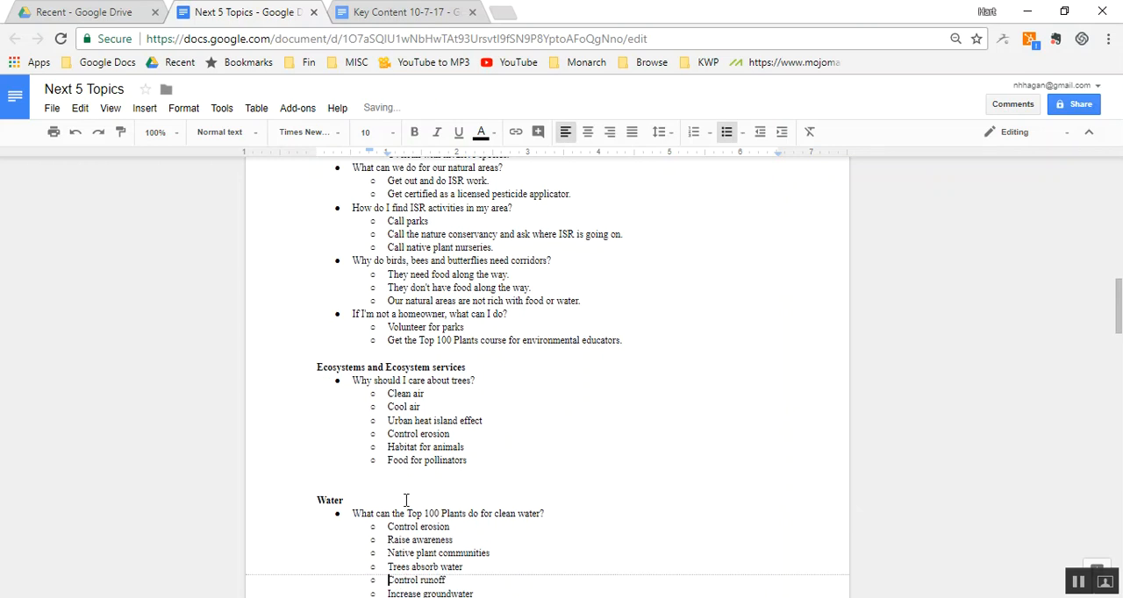
key("Up")
key("Up")
key("Up")
key("Up")
key("Up")
key("Up")
key("Up")
key("Up")
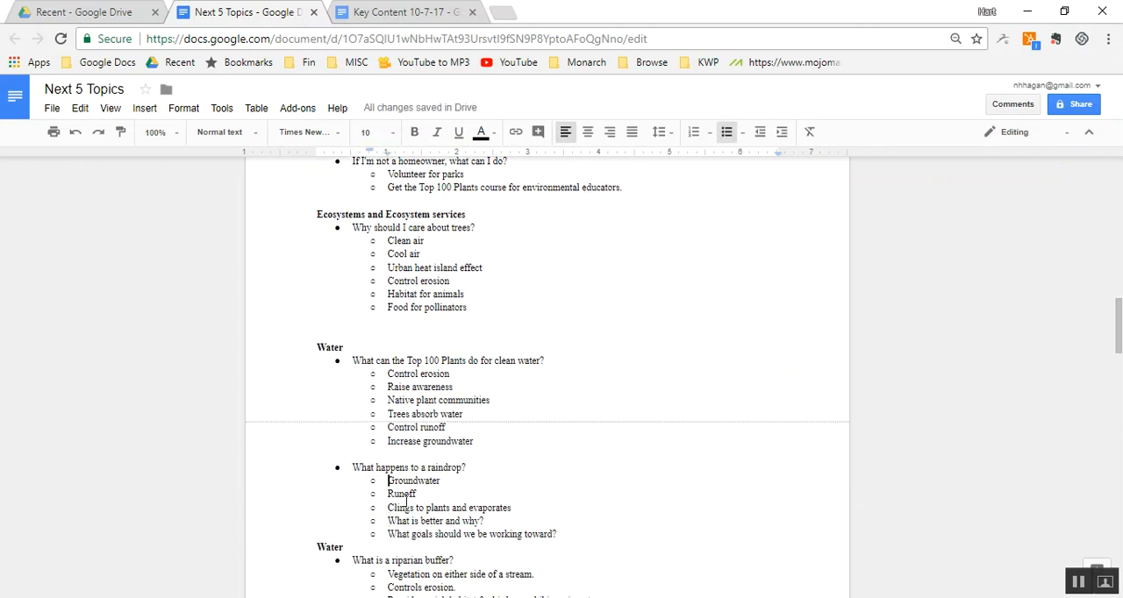
key("ctrl+v")
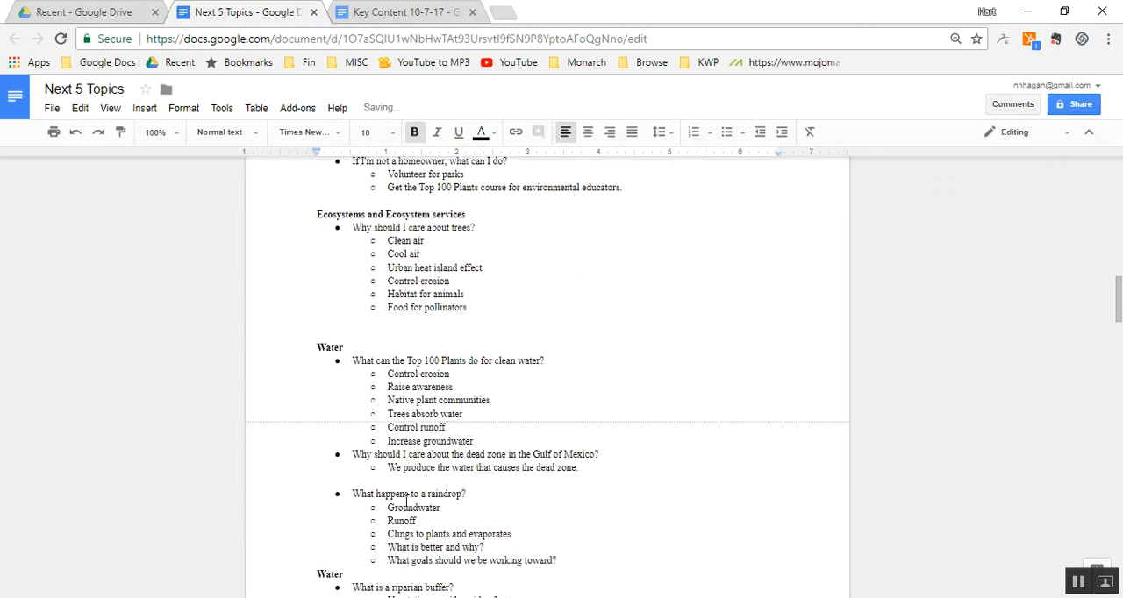
key("BackSpace")
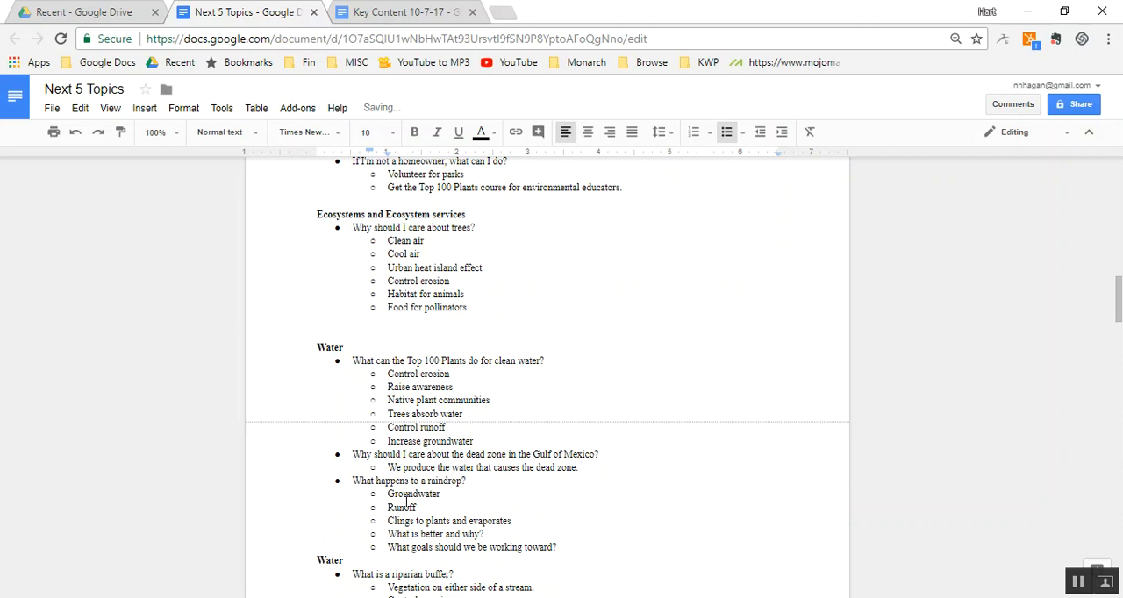
- Remove the repeated "Water" heading above "What is a riparian buffer?" together with its empty line
key("Down")
key("Down")
key("Down")
key("Down")
key("Down")
key("Down")
key("Down")
key("shift+Home")
key("BackSpace")
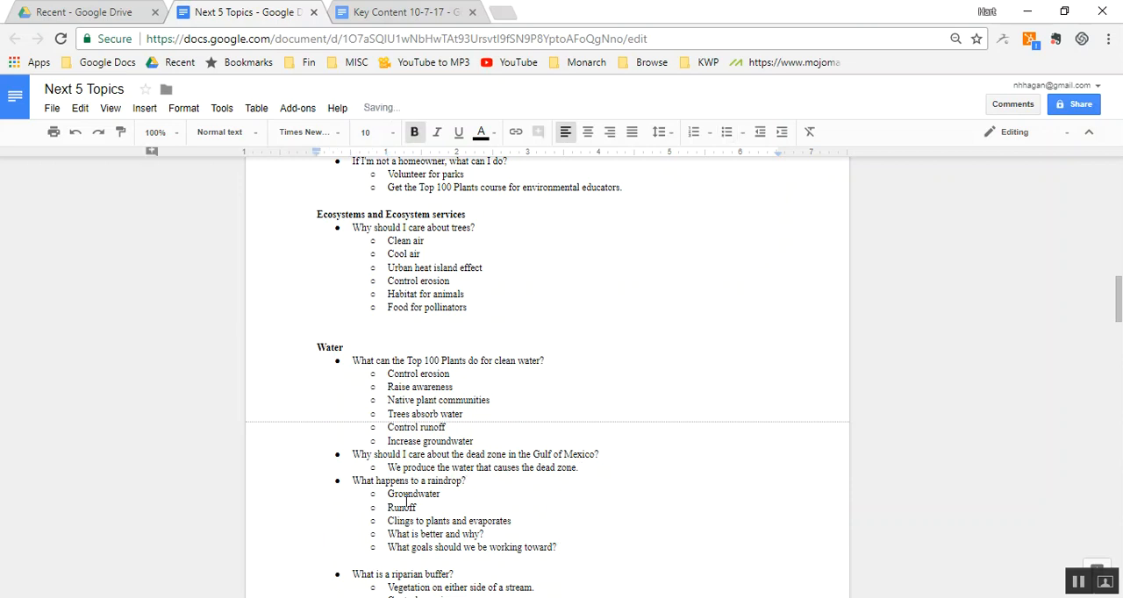
key("BackSpace")
- Cut the "Water" section about healthy woods and diverse plant communities that sits below "Dueling trees"
key("Page_Down")
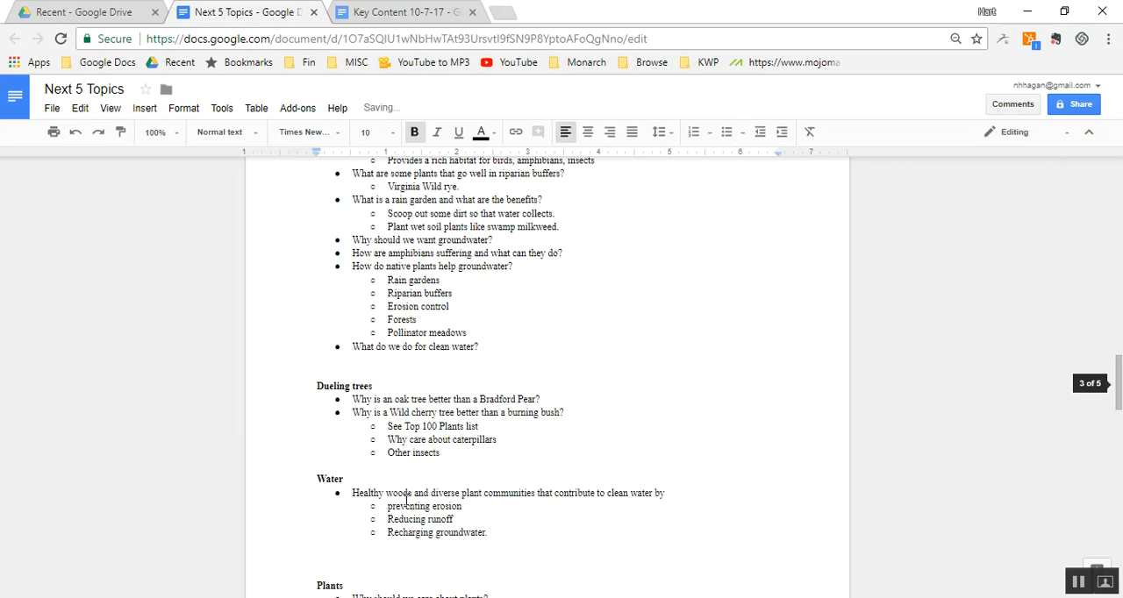
key("Up")
key("Up")
key("Up")
key("Up")
key("Up")
key("shift+Down")
key("shift+Down")
key("shift+Down")
key("shift+Down")
key("shift+Down")
key("ctrl+c")
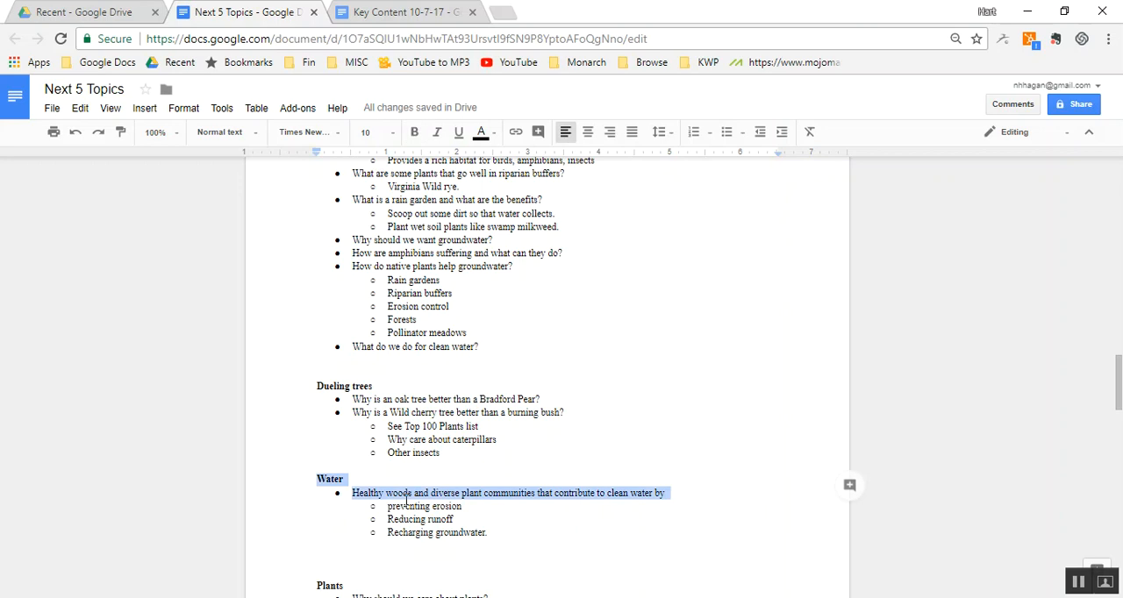
key("Delete")
- Paste the healthy woods section below "What do we do for clean water?"
key("Up")
key("Up")
key("Up")
key("Up")
key("Up")
key("Up")
key("Up")
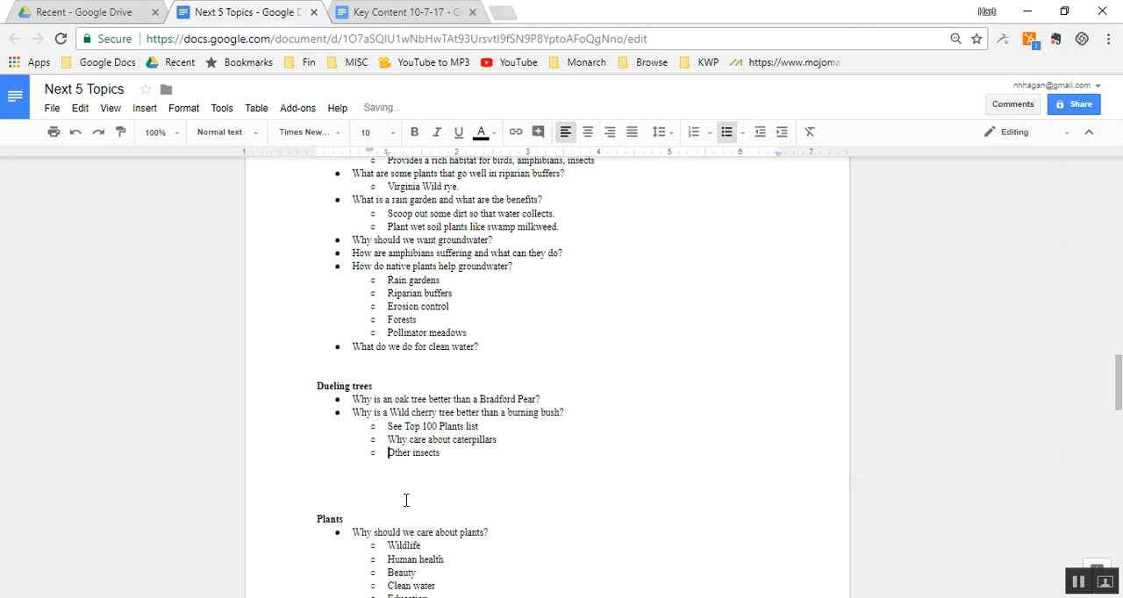
key("Up")
key("Up")
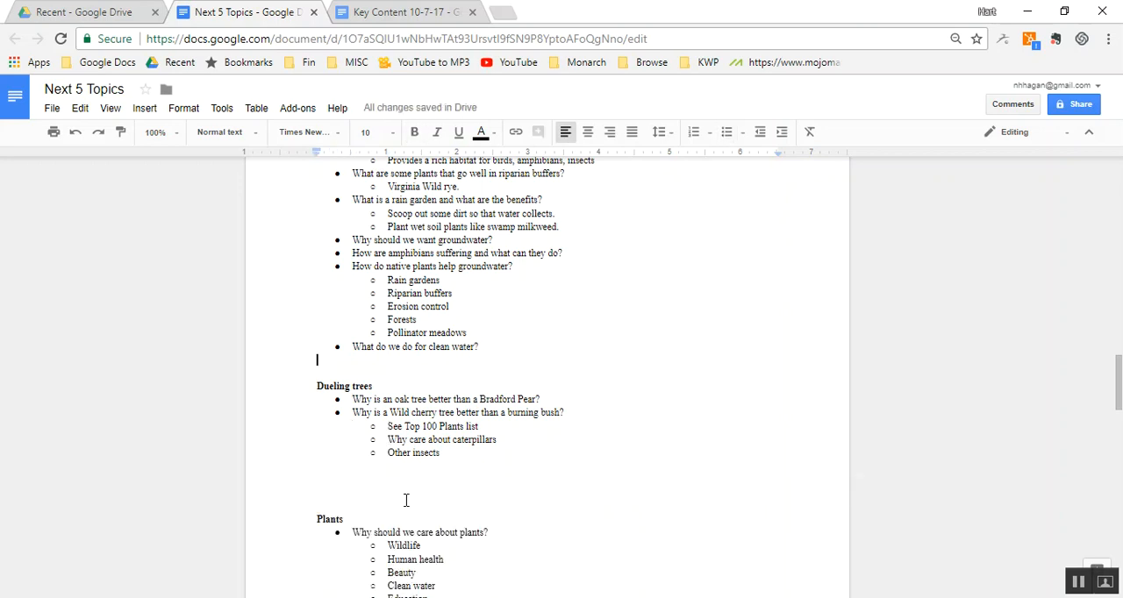
key("ctrl+v")
- Delete the pasted "Water" heading above the "Healthy woods and diverse plant communities" bullet
key("Up")
key("Up")
key("Up")
key("Up")
key("shift+Down")
key("Delete")
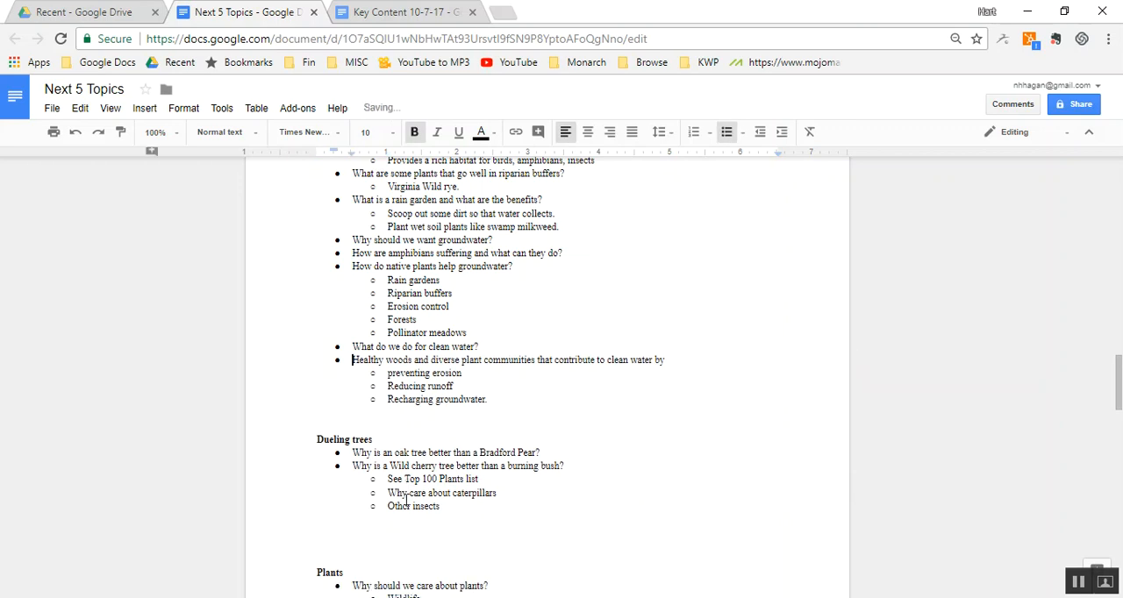
- Delete the extra empty lines above the "Dueling trees" heading and above the "Plants" heading
key("Down")
key("Down")
key("Down")
key("Down")
key("Down")
key("Down")
key("Down")
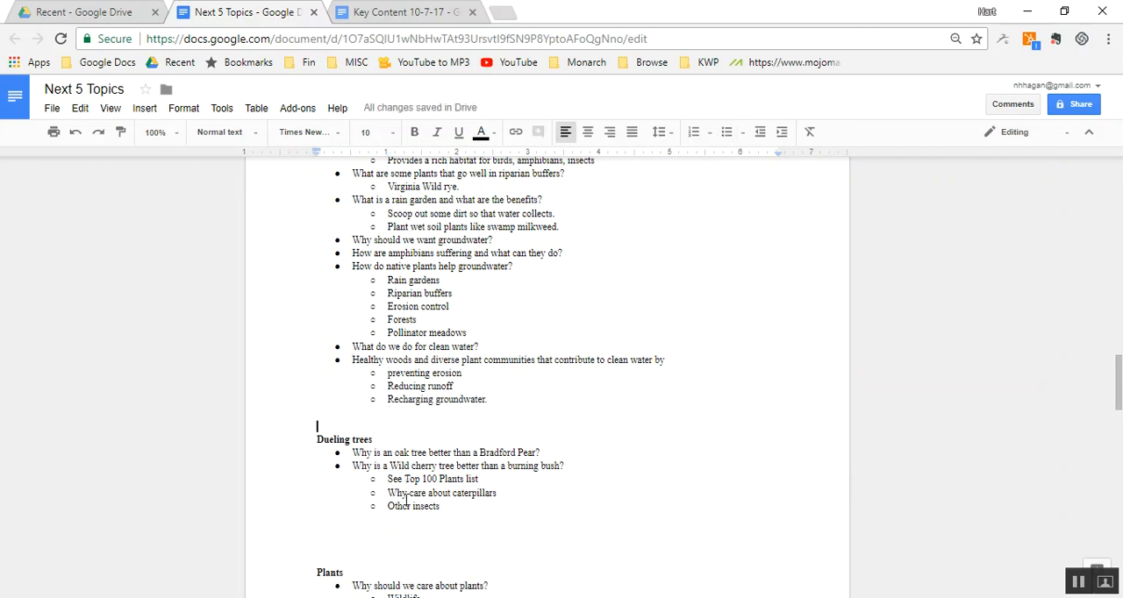
key("Up")
key("Up")
key("Delete")
key("Down")
key("Down")
key("Down")
key("Down")
key("Down")
key("Down")
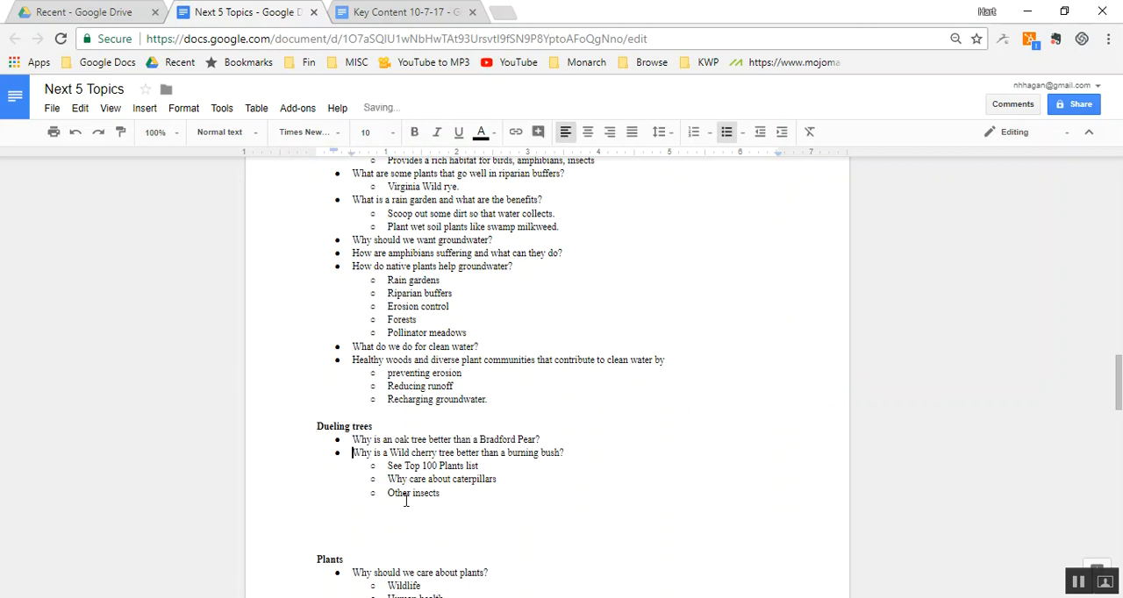
key("Delete")
key("Delete")
key("Delete")
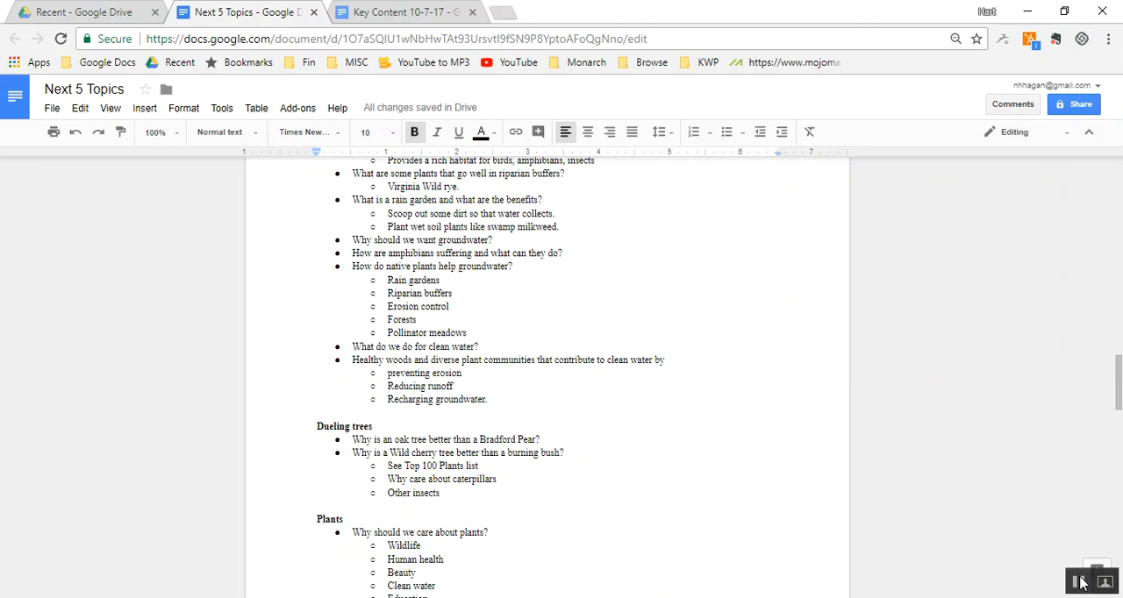
- Cut the purple "Water" section above "Trees", from its heading through "Dead zone in gulf of mexico."
key("Page_Down")
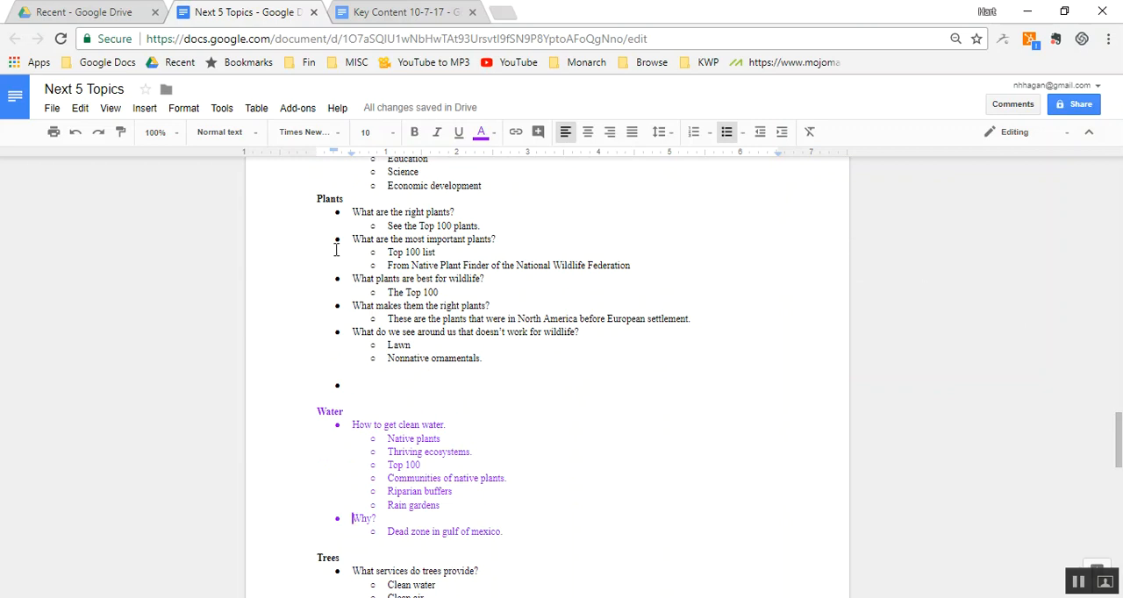
left_click(389, 415)
key("Home")
key("shift+Down")
key("shift+Down")
key("shift+Down")
key("shift+Down")
key("shift+Down")
key("shift+Down")
key("shift+Down")
key("shift+Down")
key("shift+Down")
key("shift+Down")
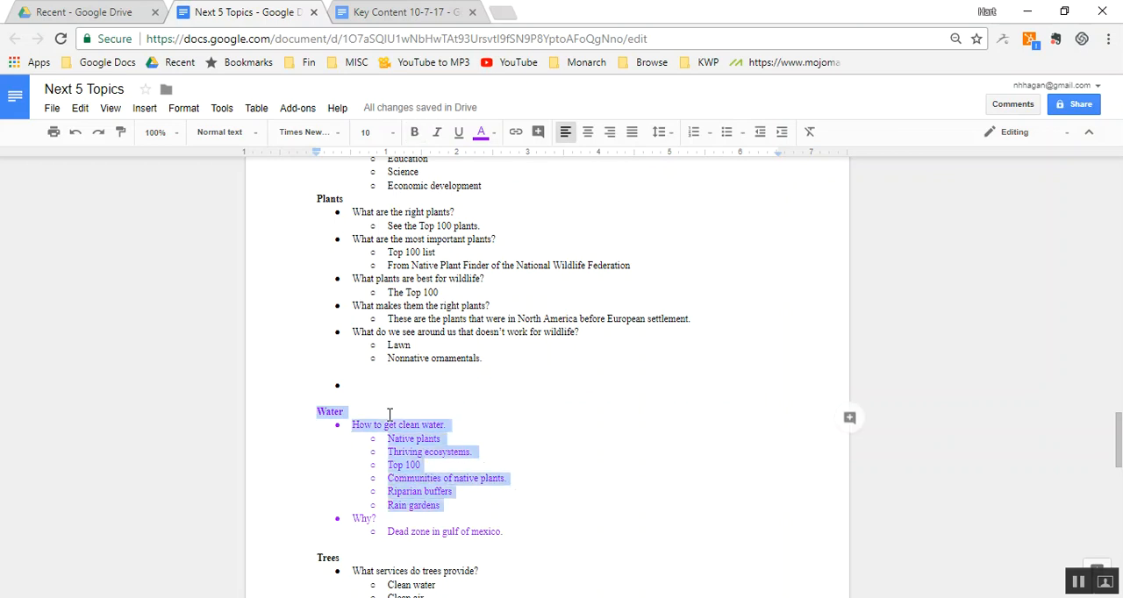
key("ctrl+x")
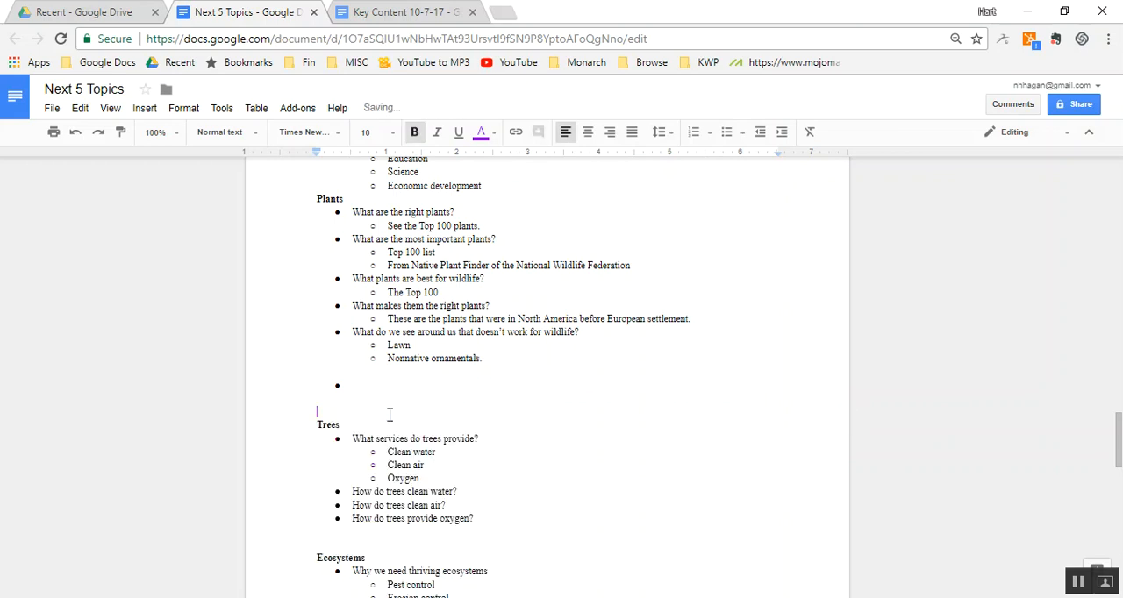
- Paste the purple "Water" section below "Recharging groundwater." at the end of the main Water section
scroll(389, 414, "up", 5)
key("ctrl+z")
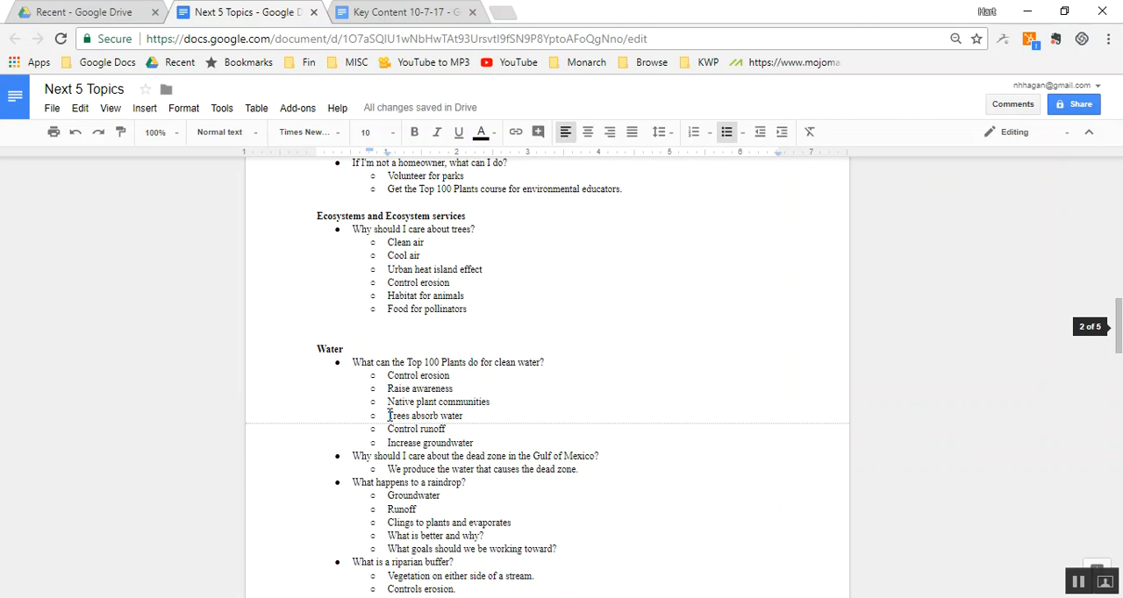
scroll(390, 414, "down", 1)
scroll(389, 414, "down", 3)
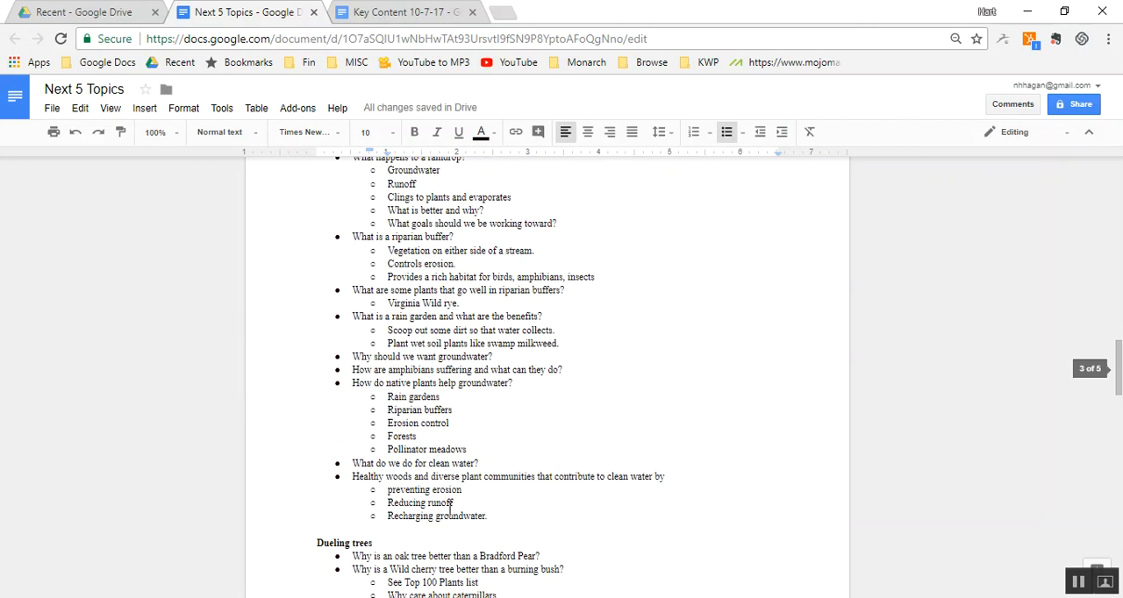
left_click(521, 520)
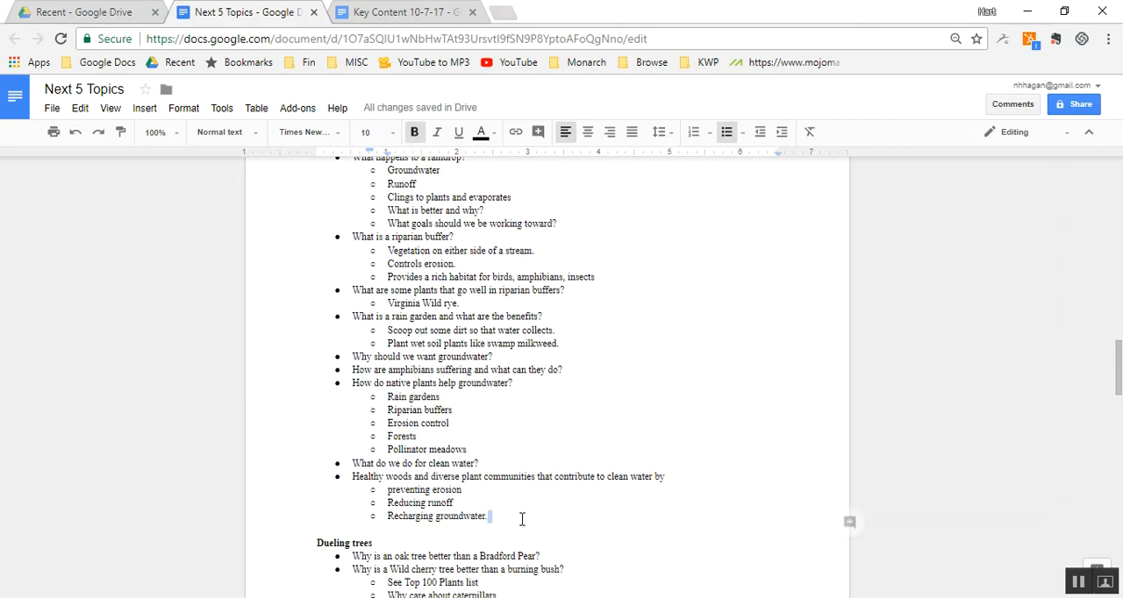
key("Return")
key("Return")
key("Return")
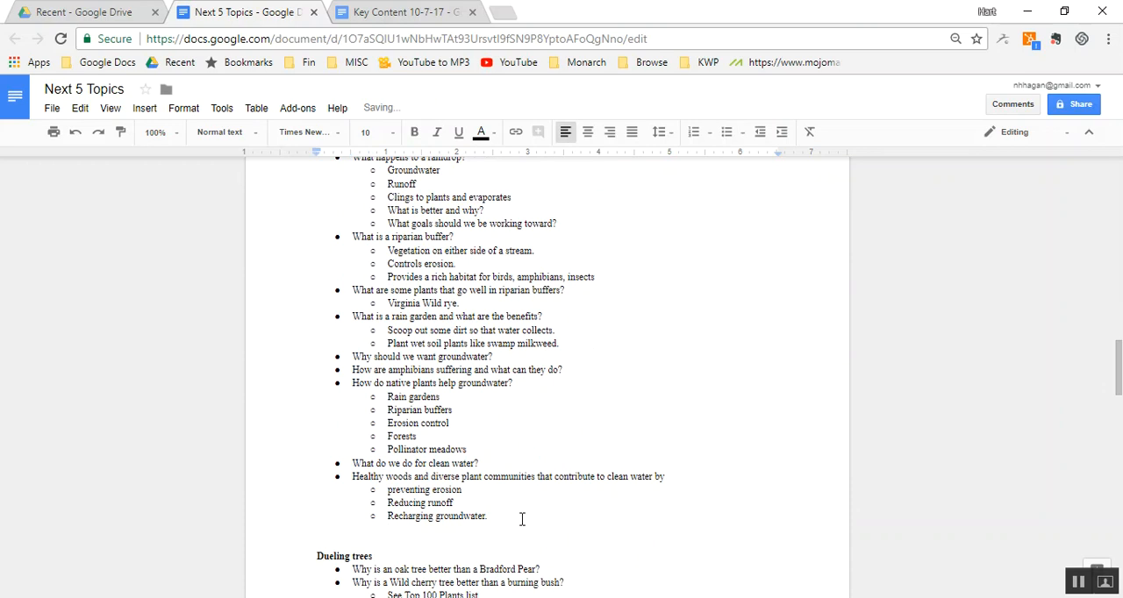
key("ctrl+v")
- Change the text color of the pasted purple "Water" section to black
key("shift+Up")
key("shift+Up")
key("shift+Up")
key("shift+Up")
key("shift+Up")
key("shift+Up")
key("shift+Up")
key("shift+Up")
key("shift+Up")
key("shift+Up")
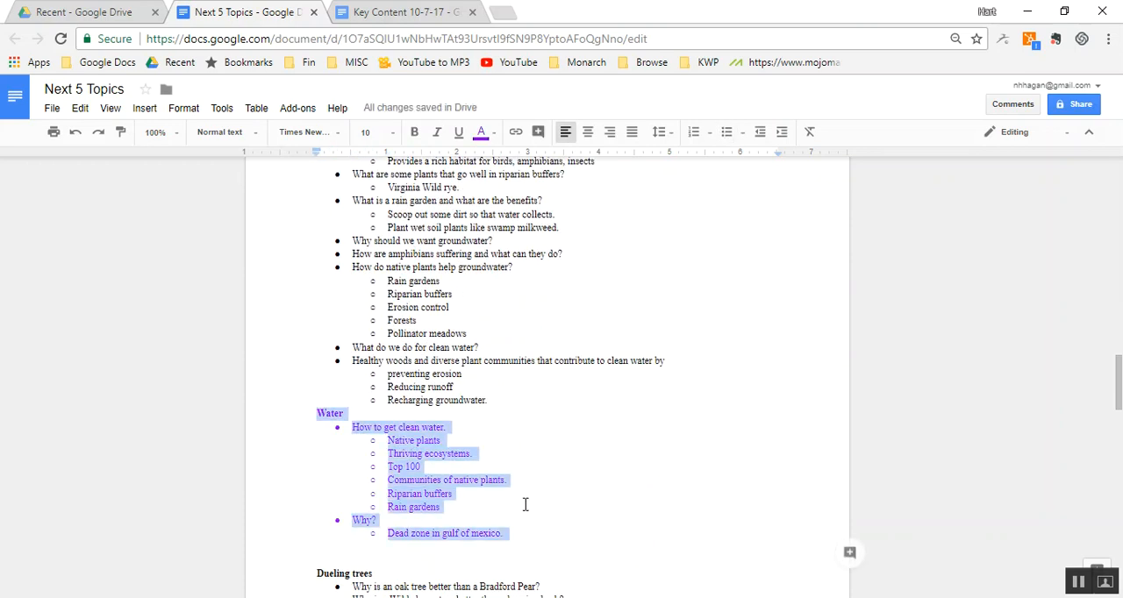
left_click(485, 134)
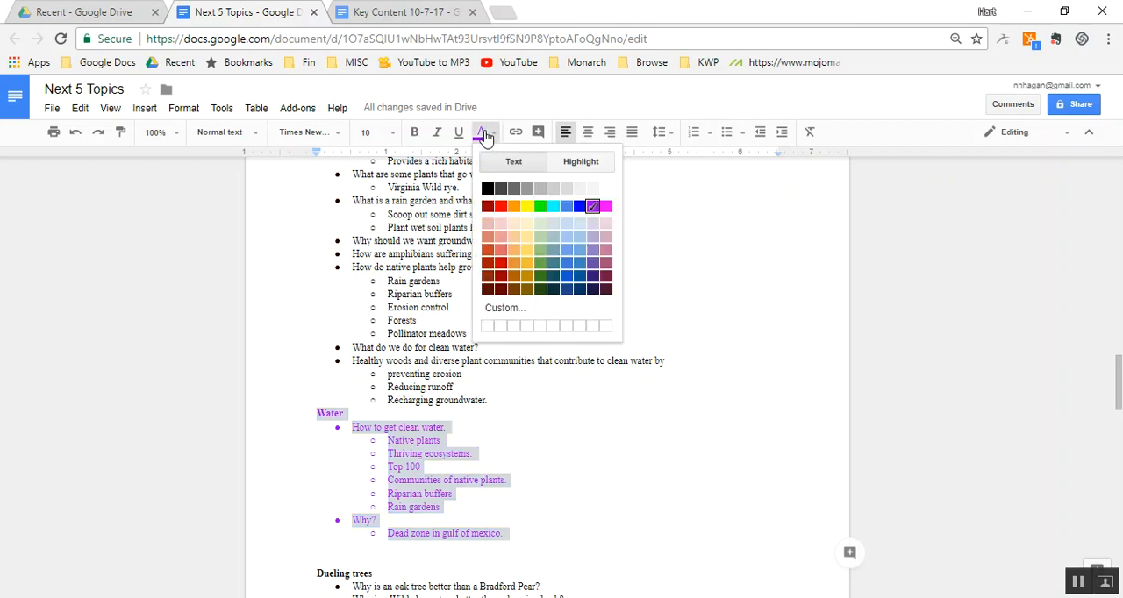
left_click(489, 191)
- Remove the "Water" heading above "How to get clean water." along with its line
left_click(499, 418)
key("shift+Home")
key("BackSpace")
key("Delete")
- Cut the "Dueling trees" section with its heading, questions and sub-bullets from above "Plants"
key("Page_Down")
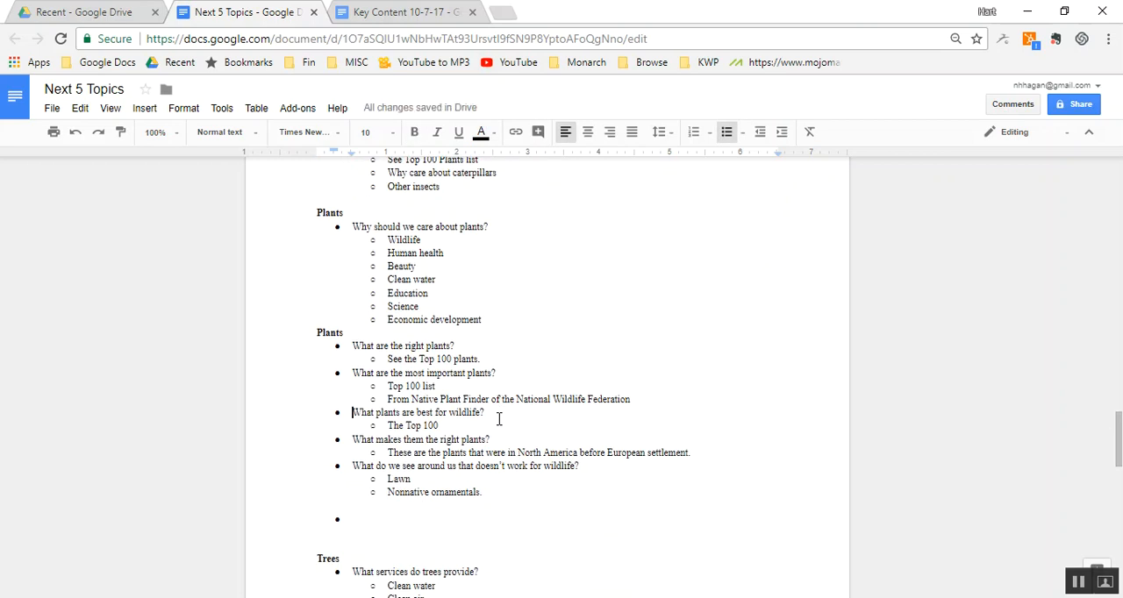
key("Page_Up")
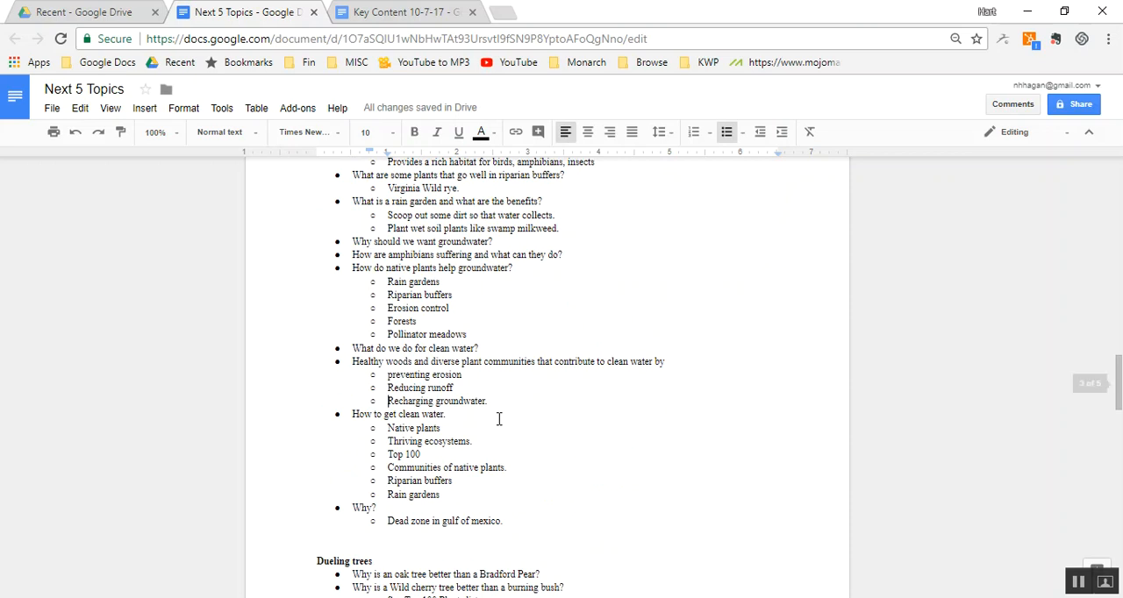
left_click(409, 559)
key("Home")
key("shift+Down")
key("shift+Down")
key("shift+Down")
key("shift+Down")
key("shift+Down")
key("shift+Down")
key("shift+Down")
key("shift+Down")
key("shift+Up")
key("shift+Up")
key("ctrl+x")
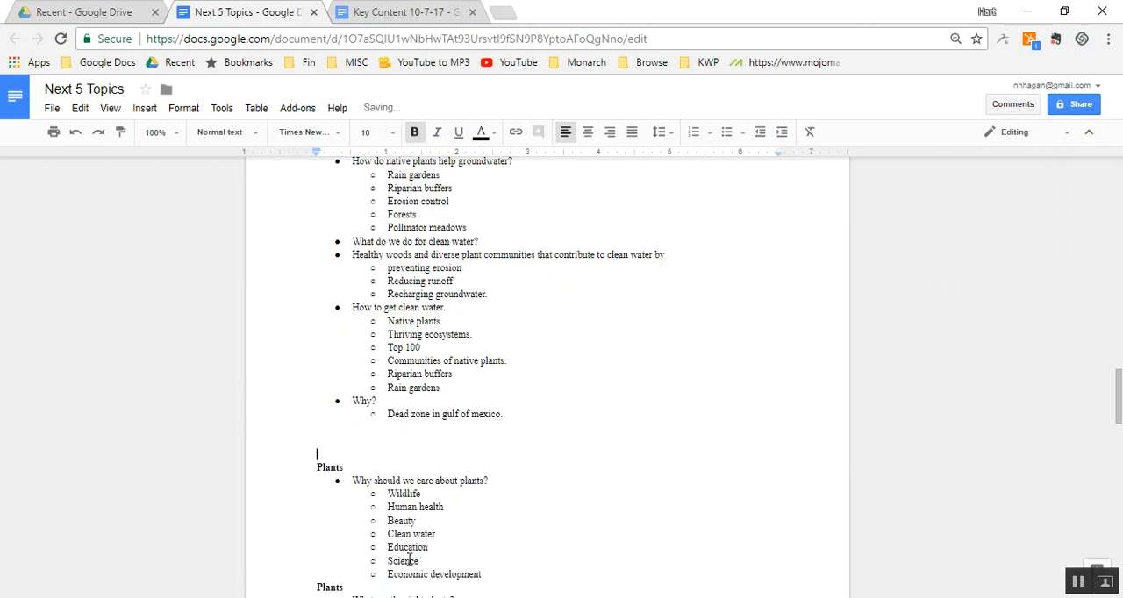
- Paste the "Dueling trees" section at the end of the "Top 100" section, below the redbud answer
key("Page_Up")
key("Page_Up")
key("Page_Up")
key("Page_Up")
key("Page_Up")
key("Page_Up")
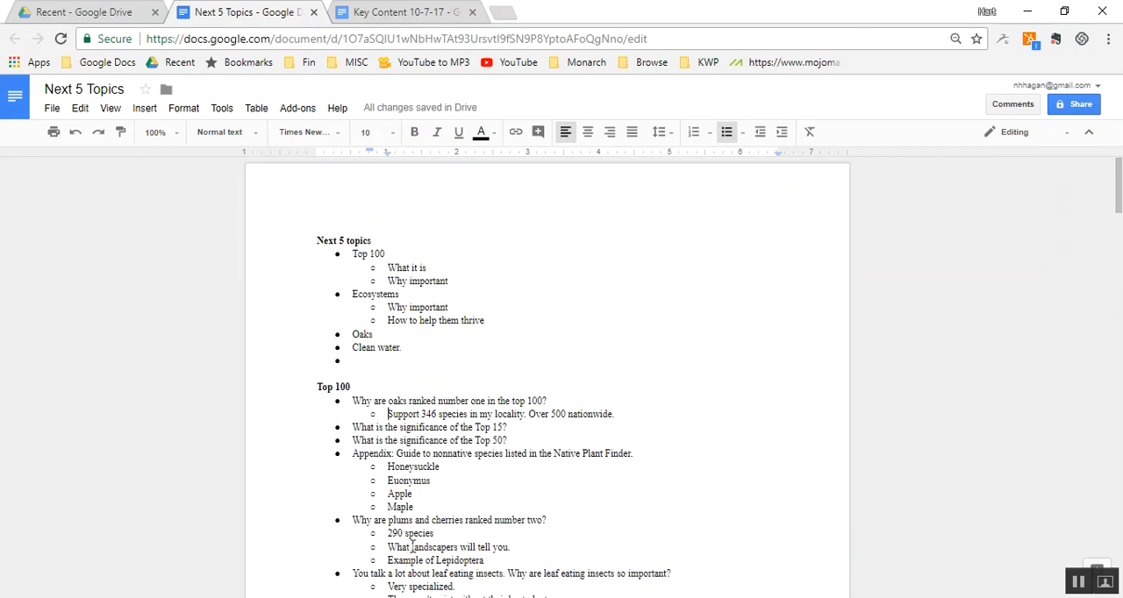
left_click(415, 495)
scroll(430, 494, "down", 3)
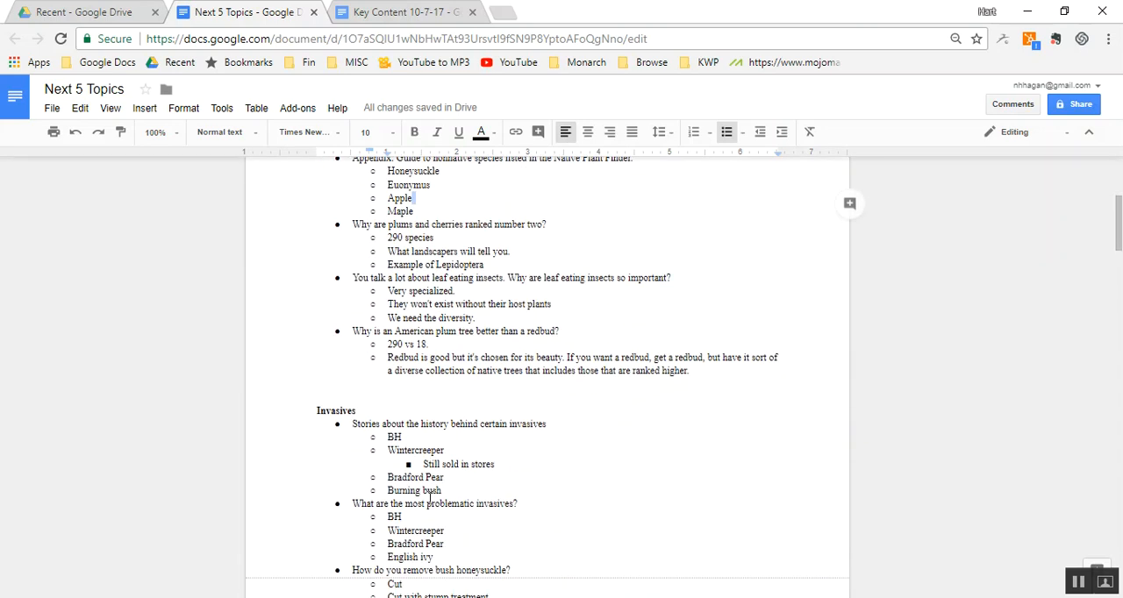
left_click(733, 362)
key("Return")
key("shift+Tab")
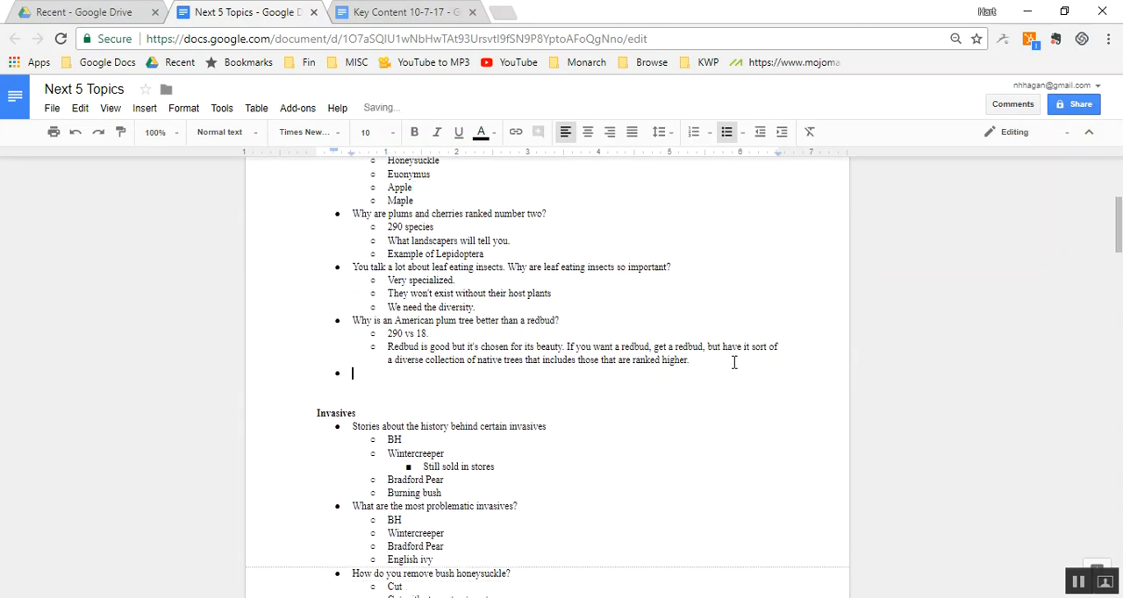
key("BackSpace")
key("ctrl+v")
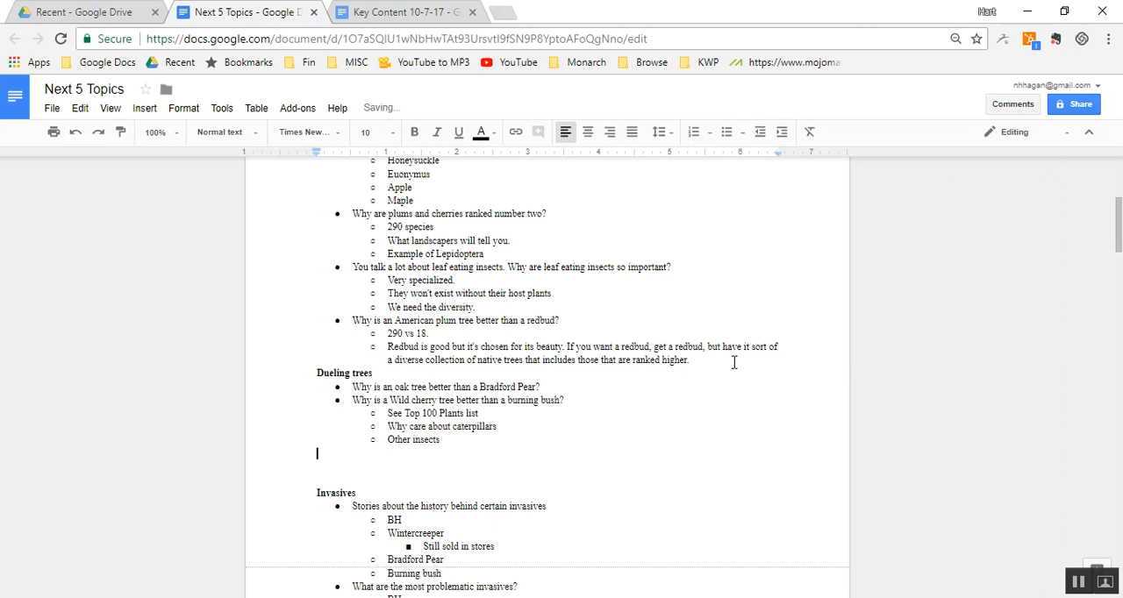
- Delete the "Dueling trees" heading so its questions continue the "Top 100" list
key("Up")
key("Up")
key("Up")
key("Up")
key("Up")
key("Up")
key("shift+End")
key("Delete")
key("Delete")
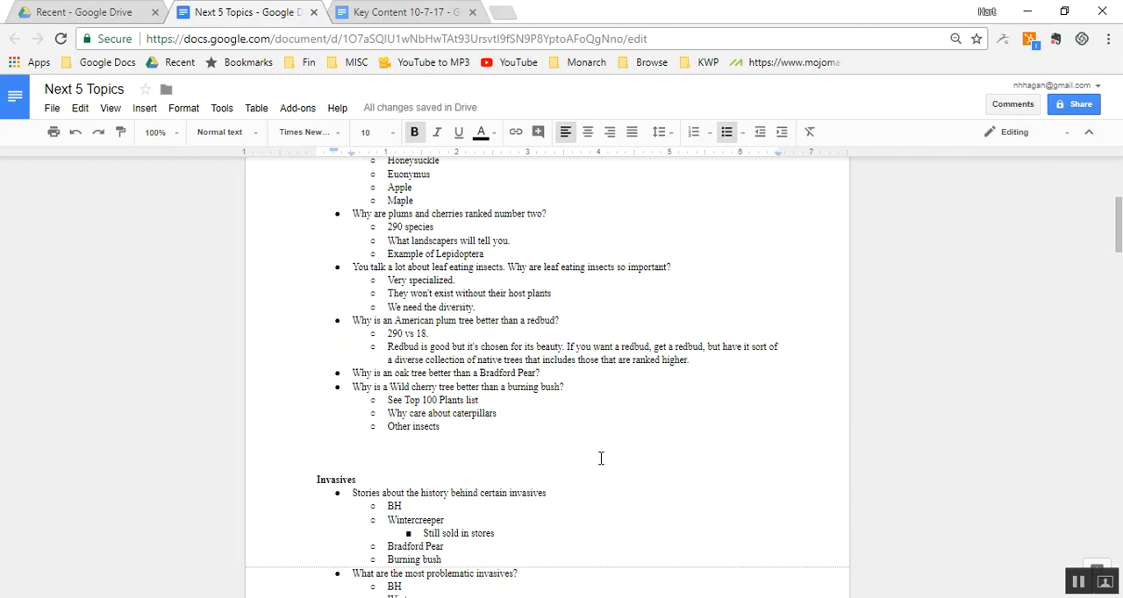
- Delete the surplus empty lines above the "Invasives" heading, leaving a single blank line
left_click(526, 455)
key("Delete")
key("BackSpace")
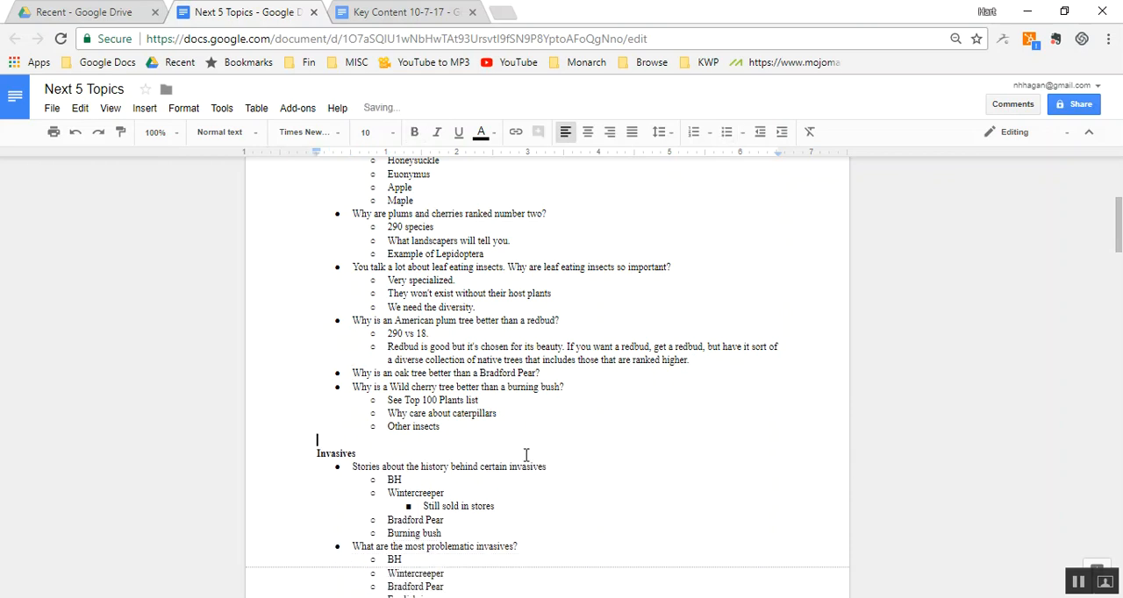
key("Page_Down")
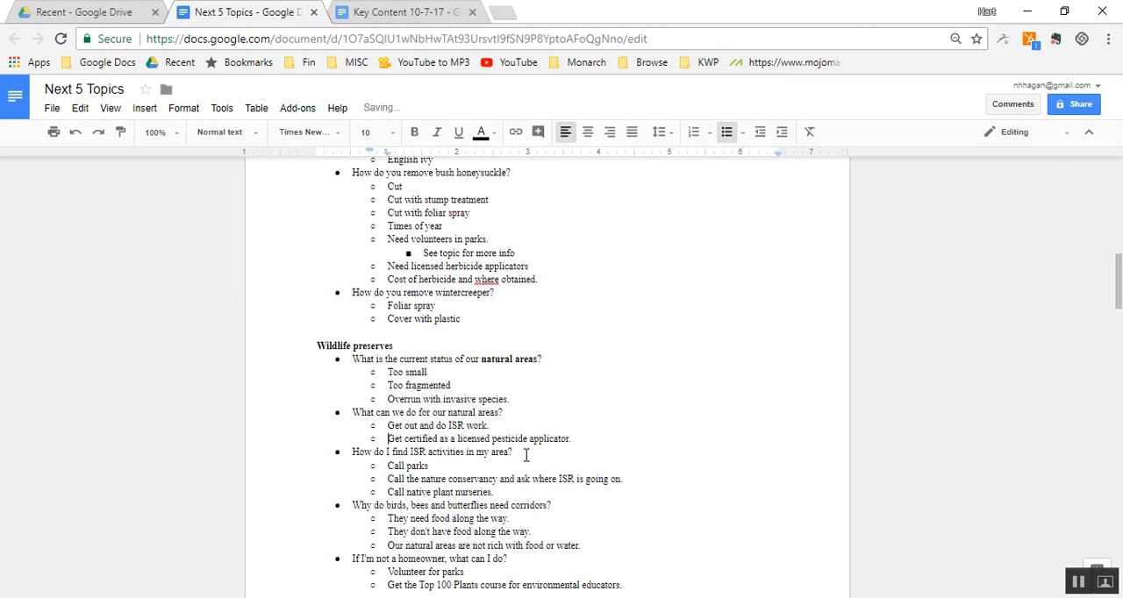
key("Page_Down")
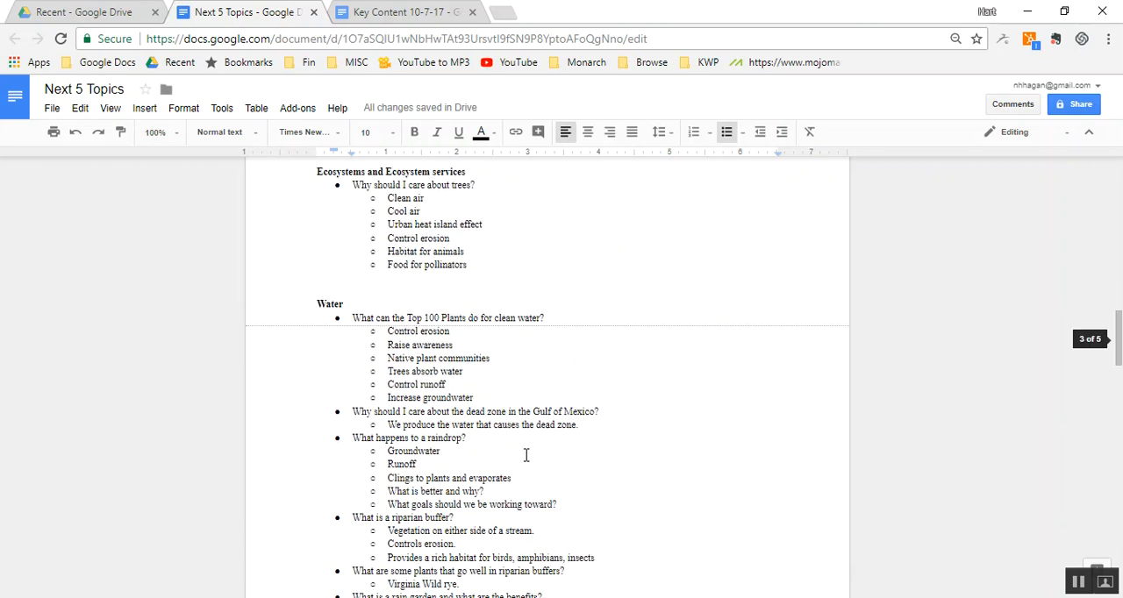
key("Page_Up")
key("Page_Up")
key("Page_Up")
key("Page_Up")
key("Page_Up")
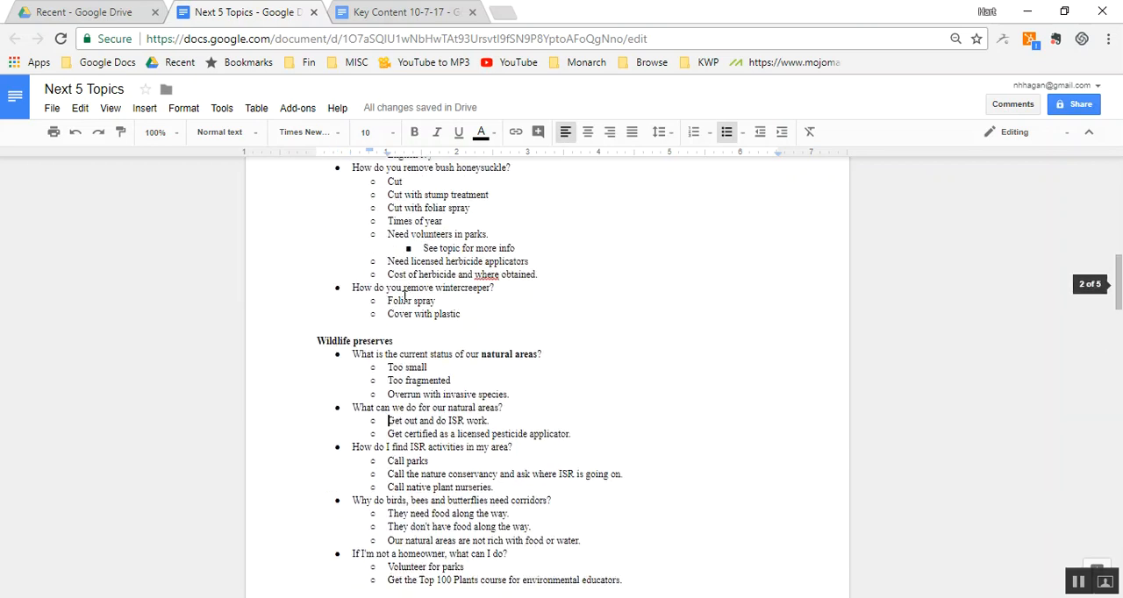
scroll(405, 297, "up", 1)
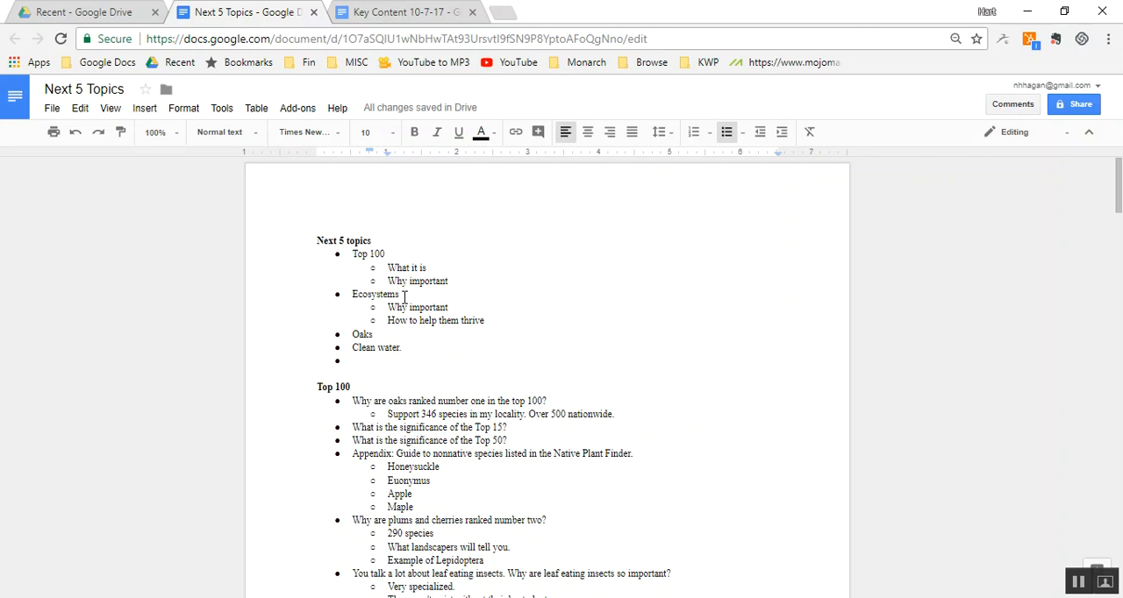
- Cut the "Ecosystems and Ecosystem services" and "Water" sections, with all their questions, from between "Wildlife preserves" and "Plants"
scroll(404, 296, "down", 5)
scroll(405, 298, "down", 5)
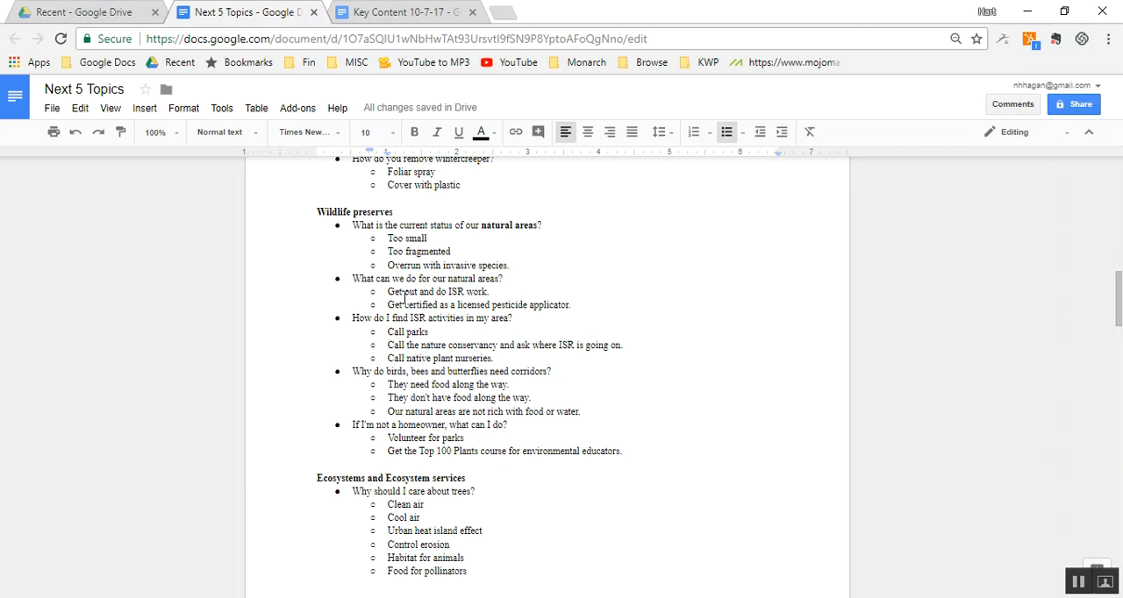
scroll(404, 298, "down", 6)
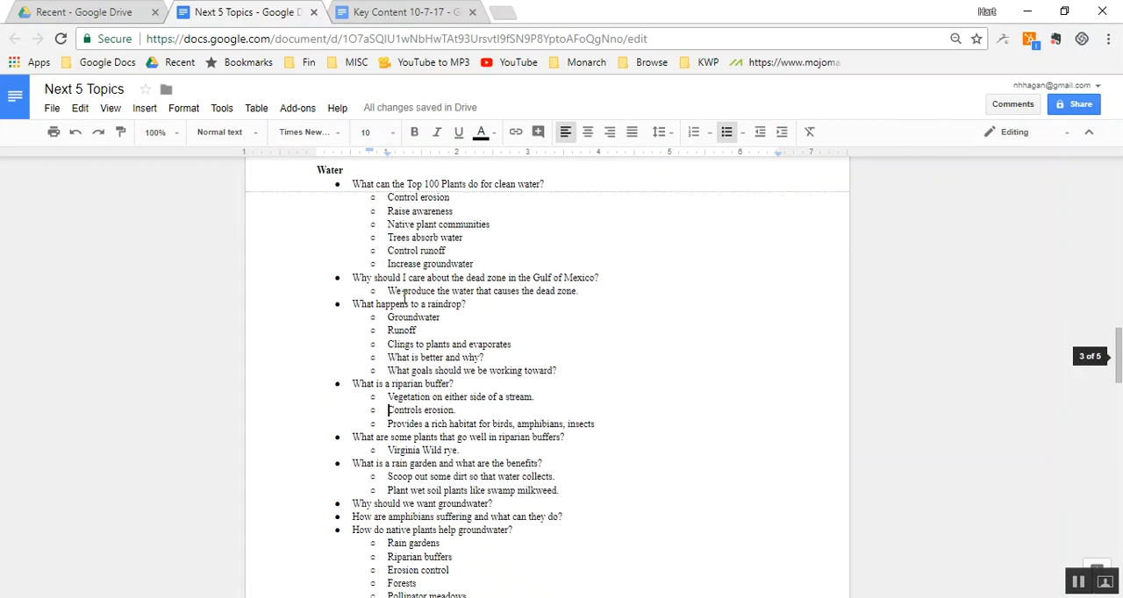
scroll(404, 298, "up", 6)
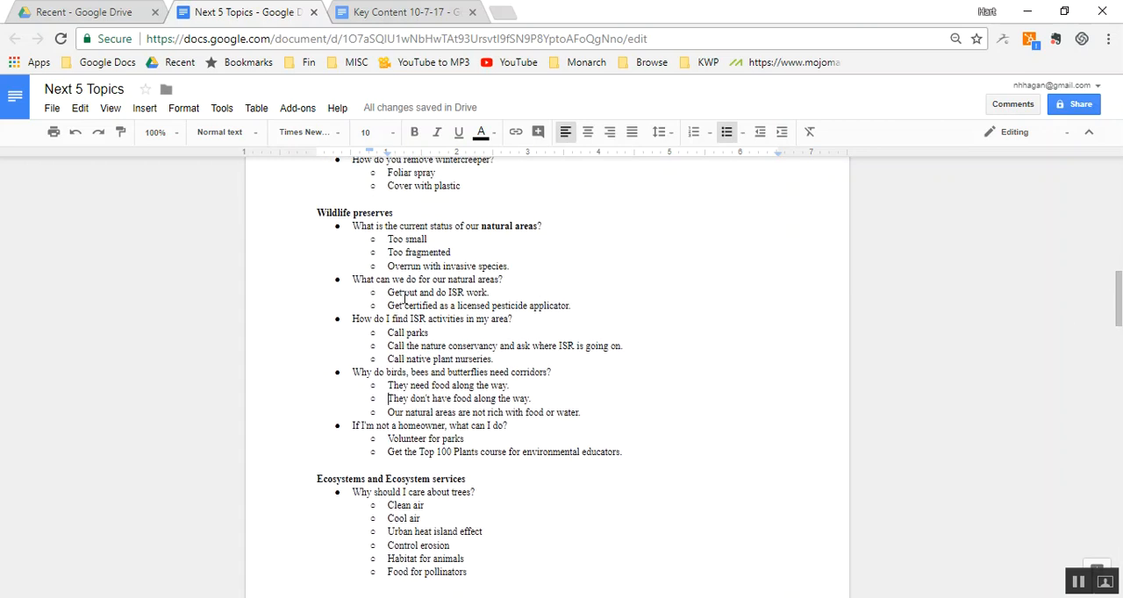
left_click(301, 474)
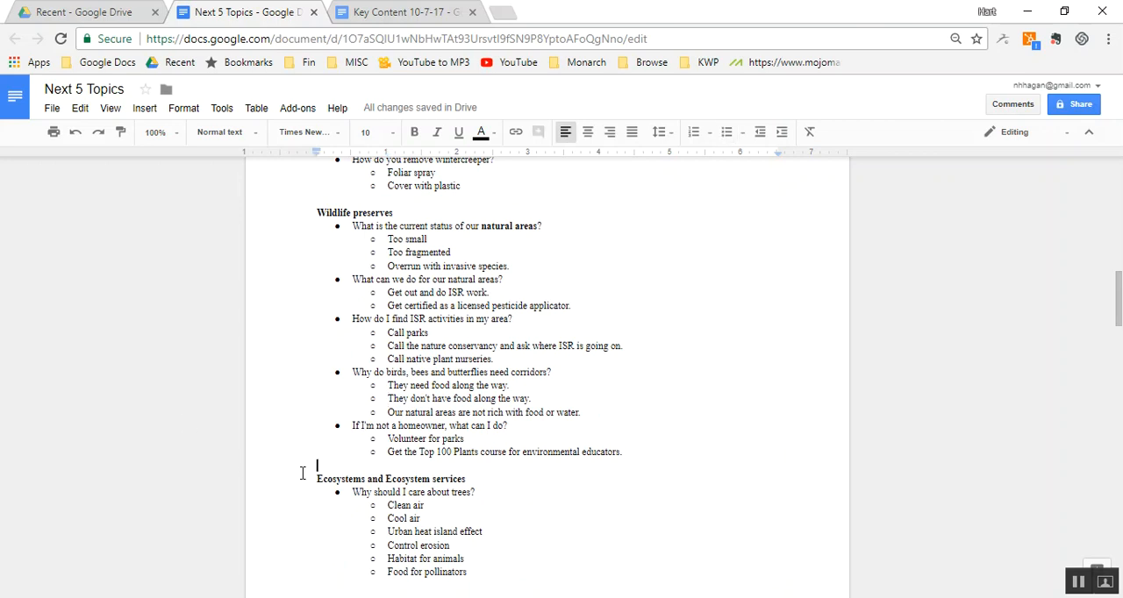
key("Down")
key("shift+Page_Down")
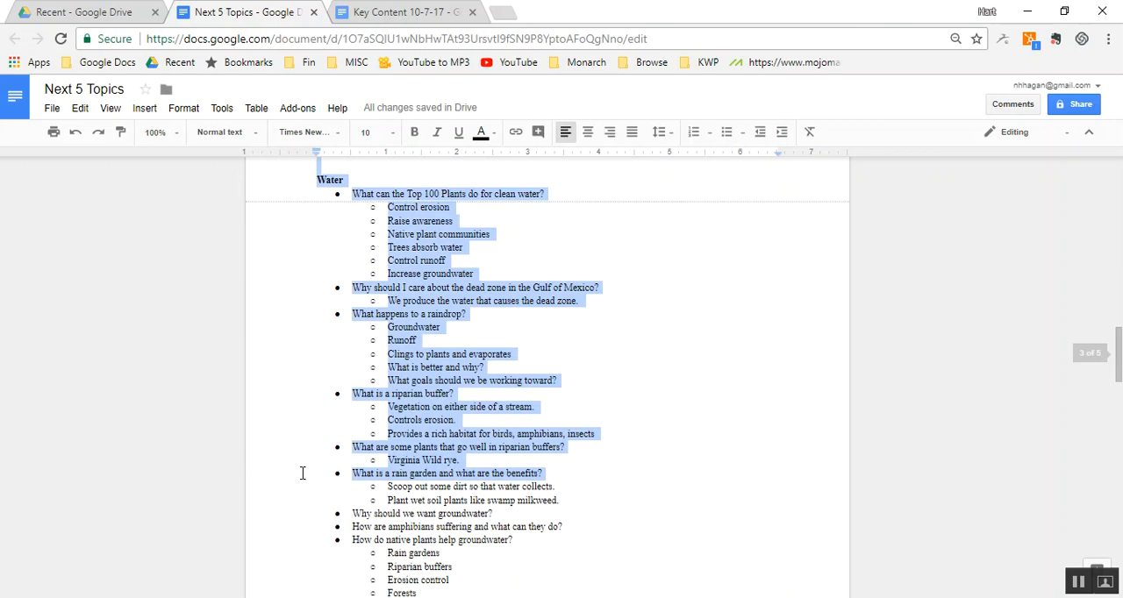
key("shift+Page_Down")
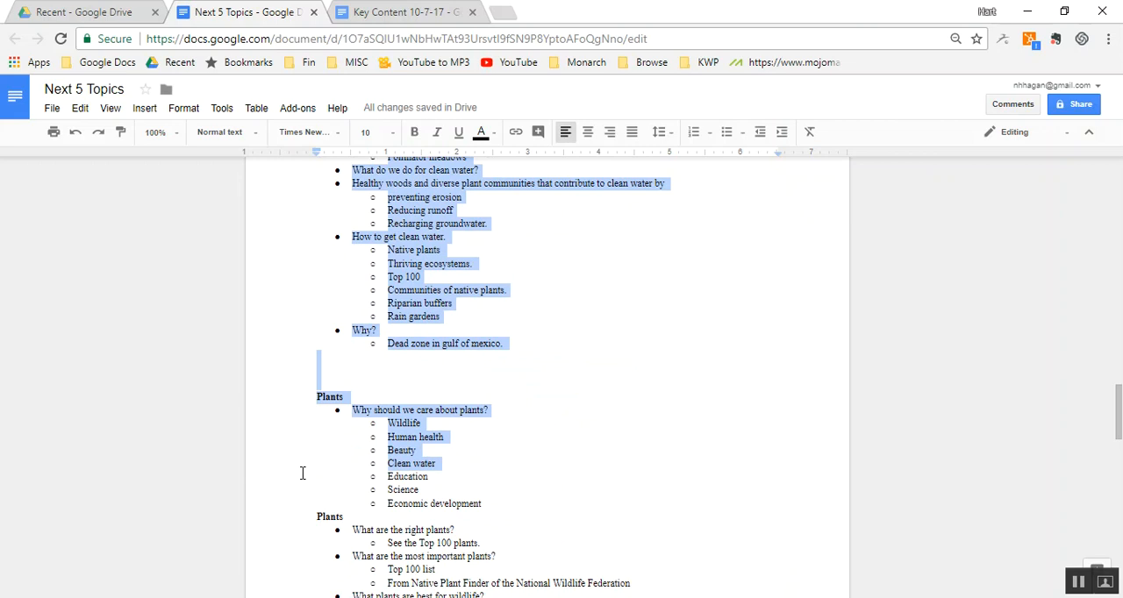
key("shift+Up")
key("shift+Up")
key("shift+Up")
key("shift+Up")
key("shift+Up")
key("shift+Up")
key("shift+Up")
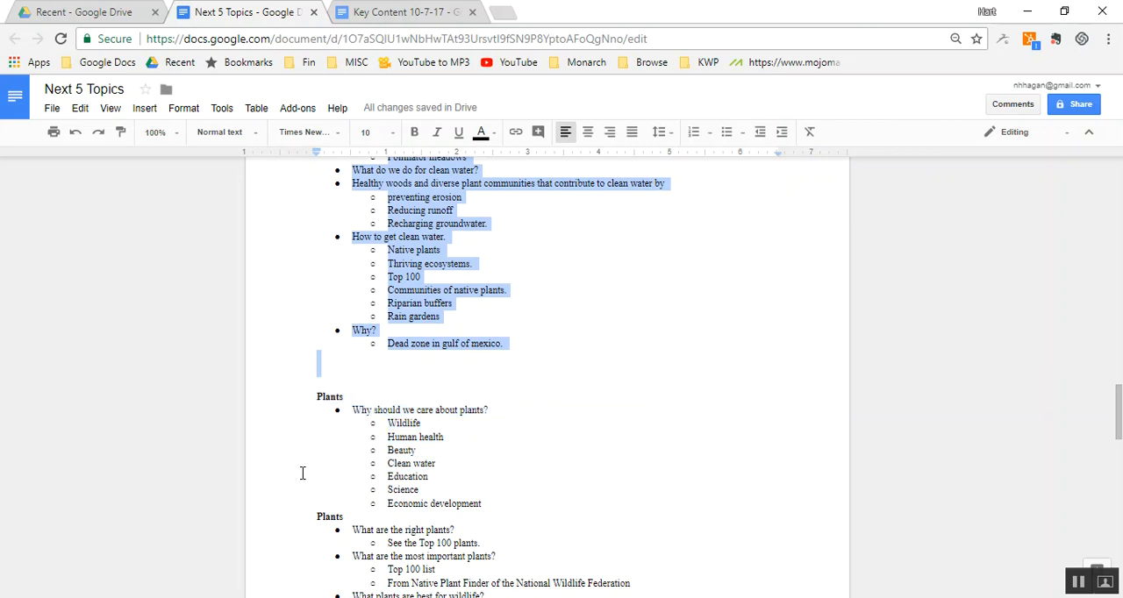
key("BackSpace")
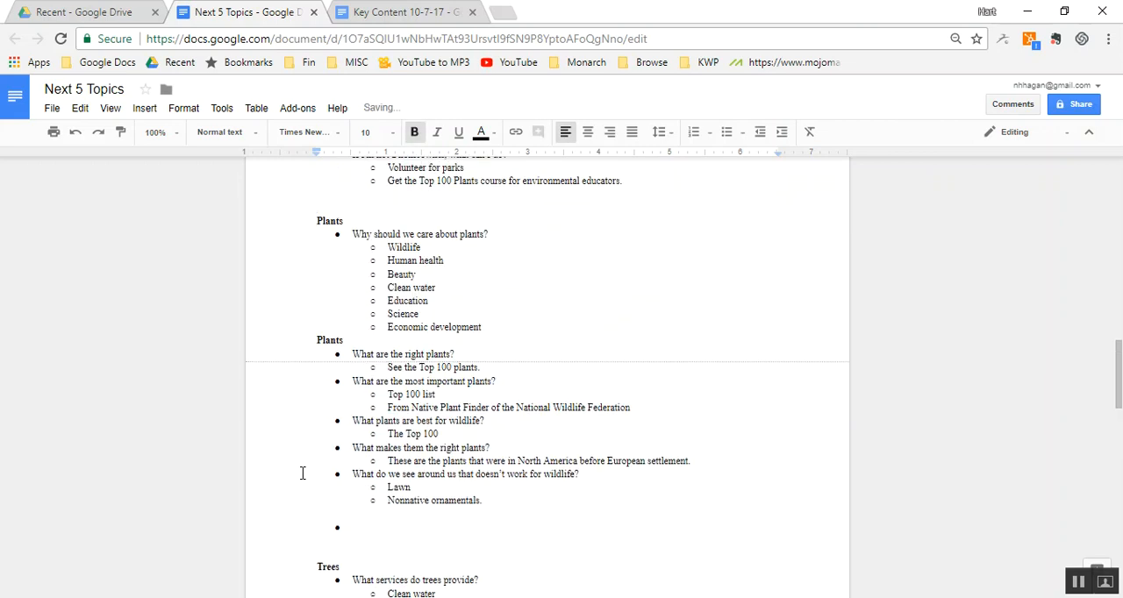
- Paste the "Ecosystems and Ecosystem services" and "Water" sections on a new line between the "Next 5 topics" list and the "Top 100" heading
key("ctrl+Home")
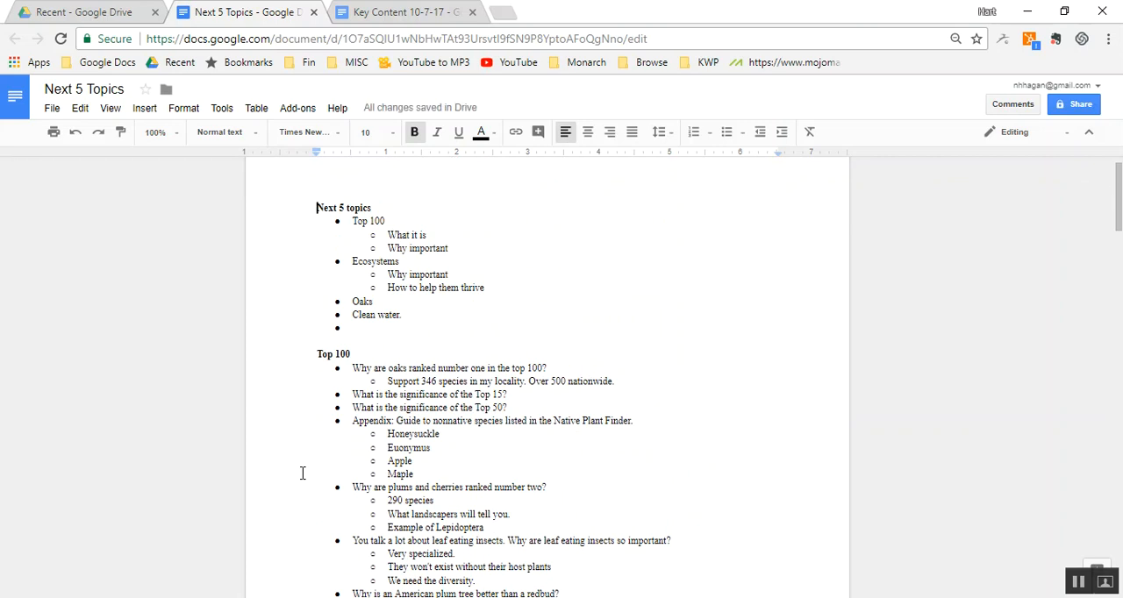
left_click(392, 352)
scroll(392, 352, "down", 6)
left_click(392, 351)
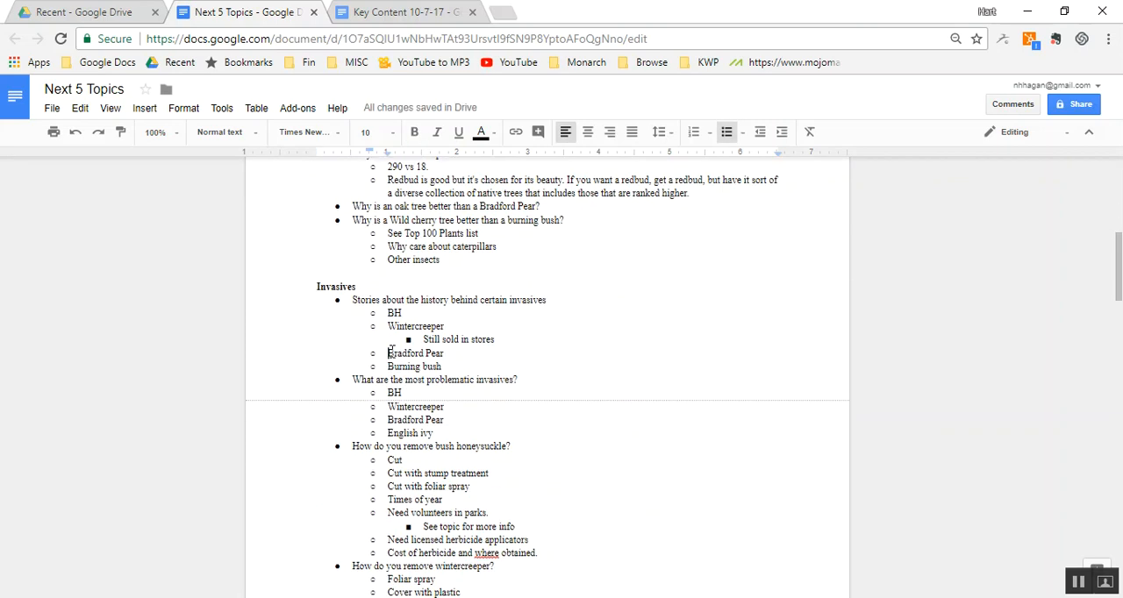
scroll(392, 352, "up", 6)
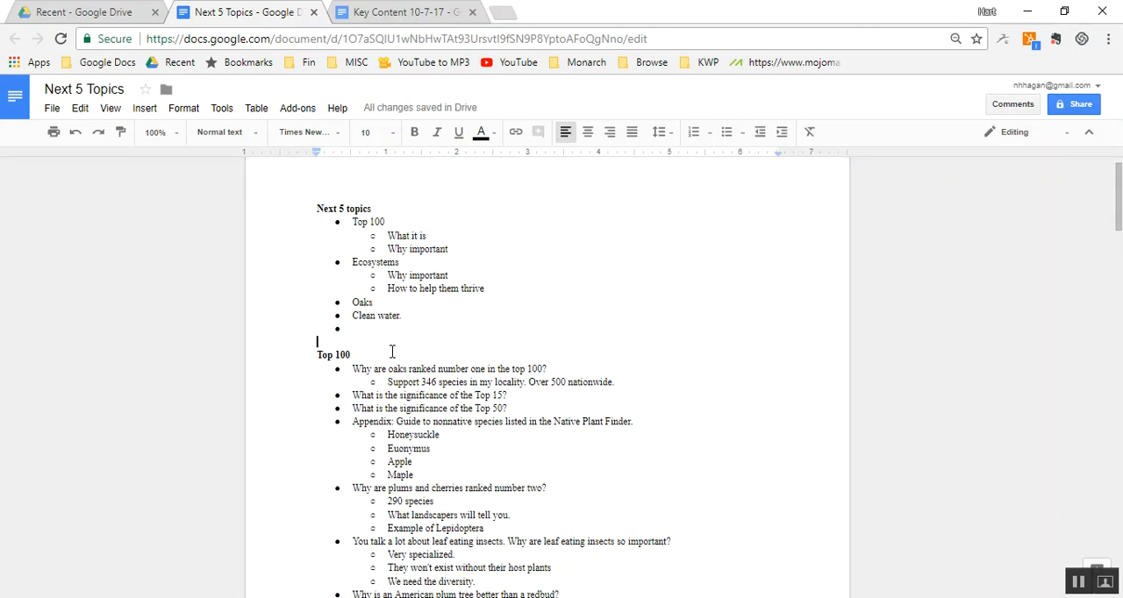
key("Return")
key("Up")
key("ctrl+v")
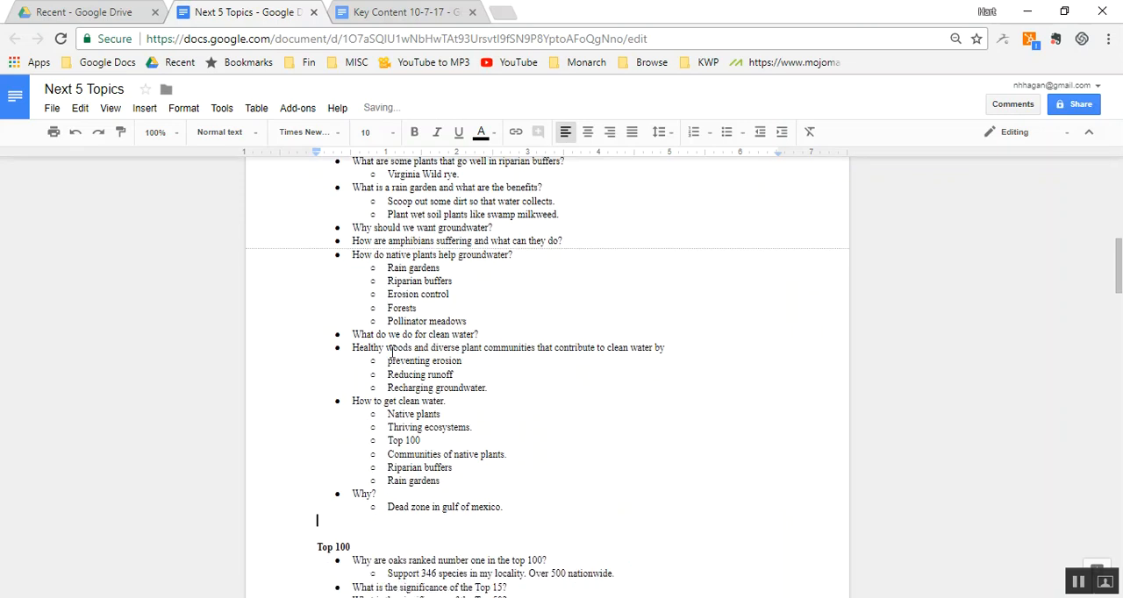
- Rename the "Trees" heading as "Ecosystem Services provided by Trees"
scroll(392, 351, "up", 6)
scroll(391, 352, "down", 2)
scroll(392, 352, "down", 15)
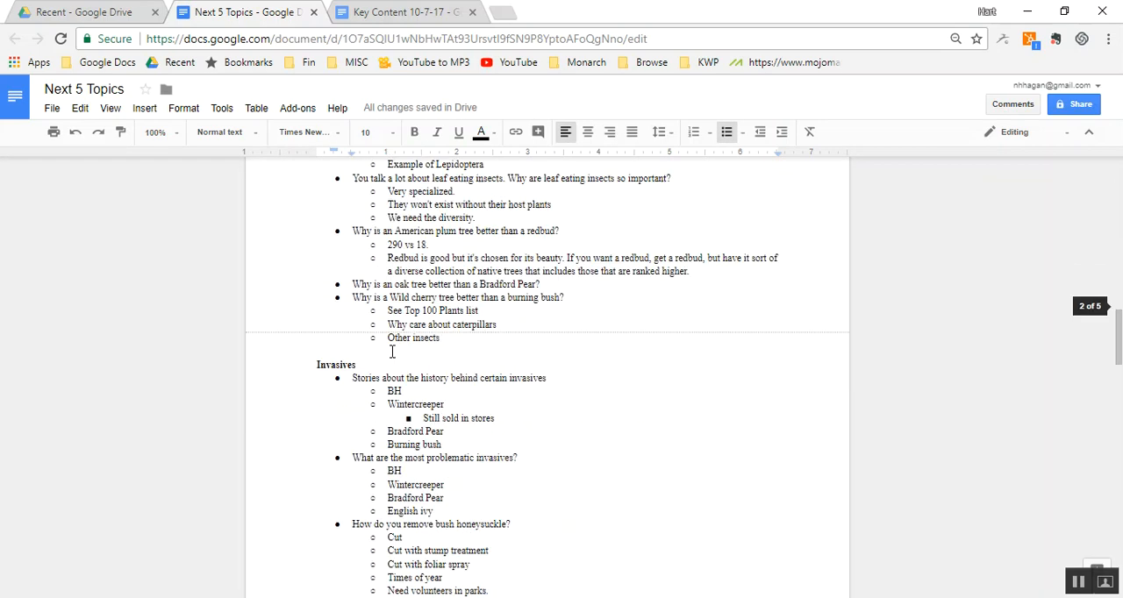
scroll(391, 352, "down", 5)
scroll(391, 352, "down", 5)
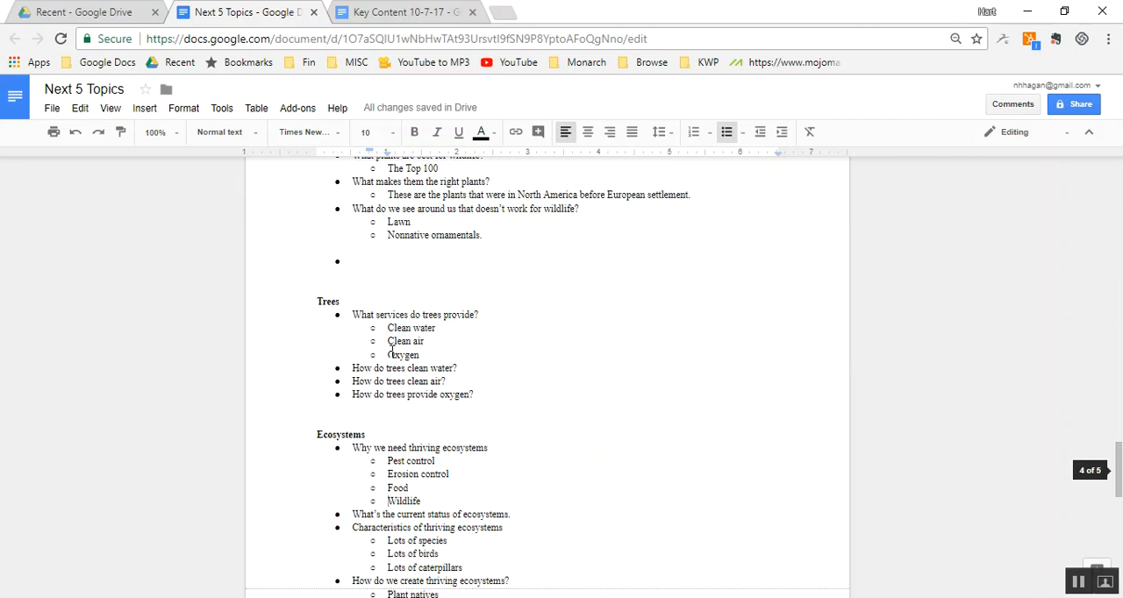
left_click(396, 295)
key("Down")
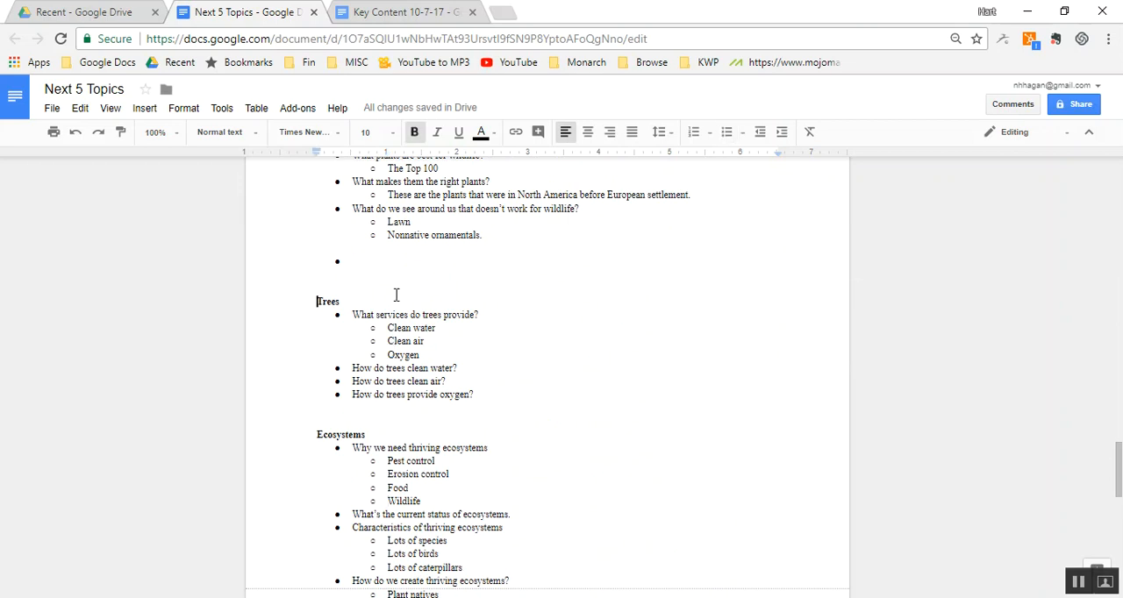
type("Services pr")
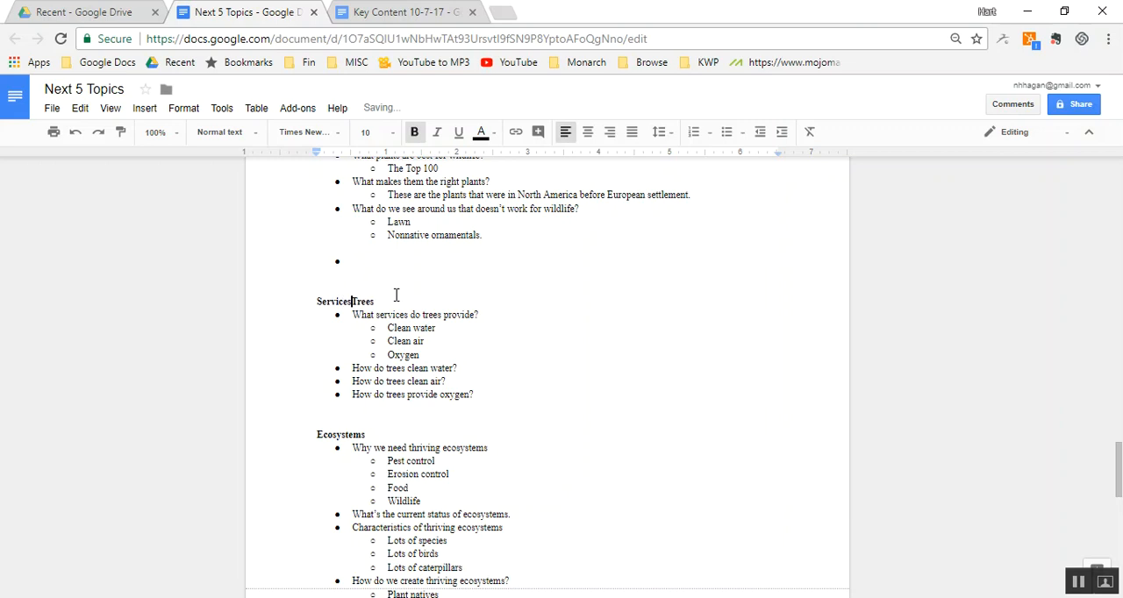
type("ovided by")
key("Home")
type("ecosyst")
key("BackSpace")
type("tem")
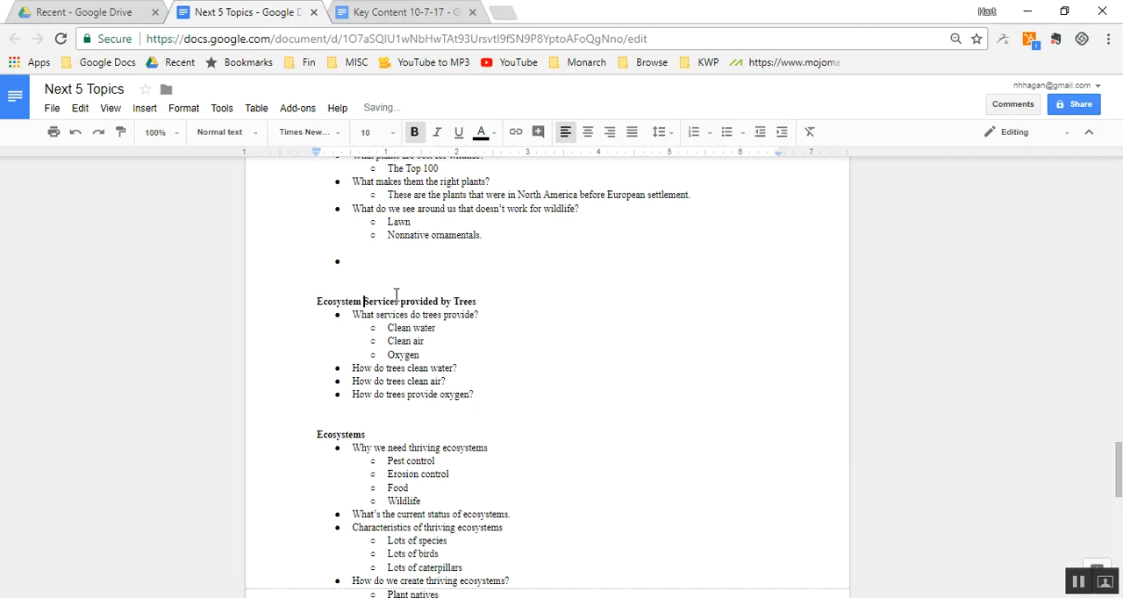
- Cut the "Ecosystem Services provided by Trees" and "Ecosystems" sections, with all their questions, from above "Wildlife"
key("shift+Down")
key("shift+Down")
key("shift+Down")
key("shift+Down")
key("shift+Down")
key("shift+Down")
key("shift+Down")
key("shift+Down")
key("shift+Down")
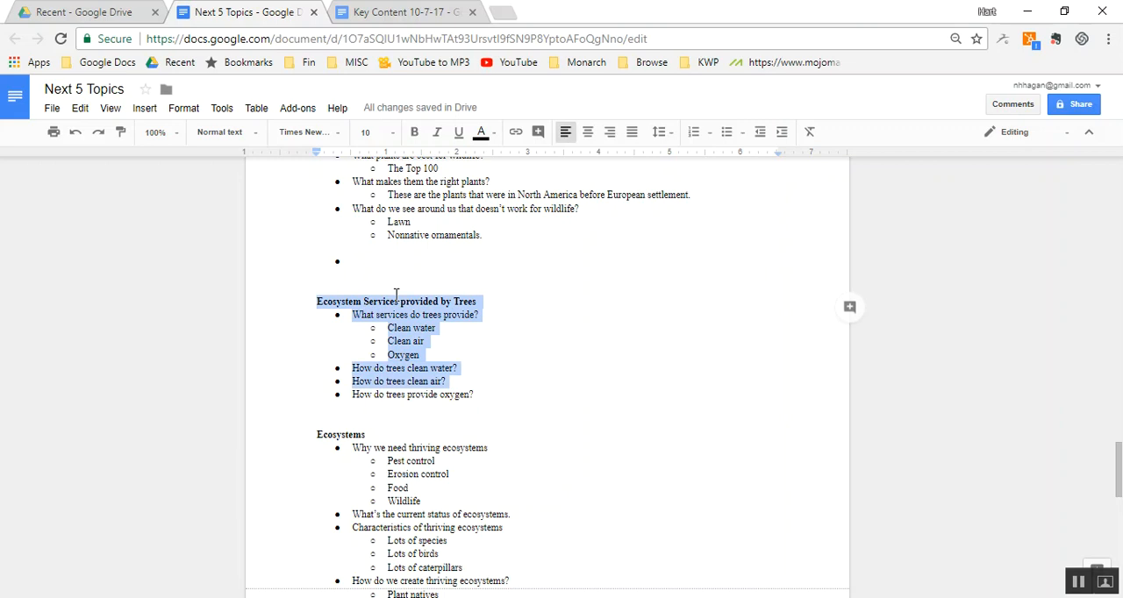
key("shift+Down")
key("shift+Down")
key("shift+Down")
key("shift+Down")
key("shift+Down")
key("shift+Down")
key("shift+Down")
key("shift+Down")
key("shift+Down")
key("shift+Down")
key("shift+Down")
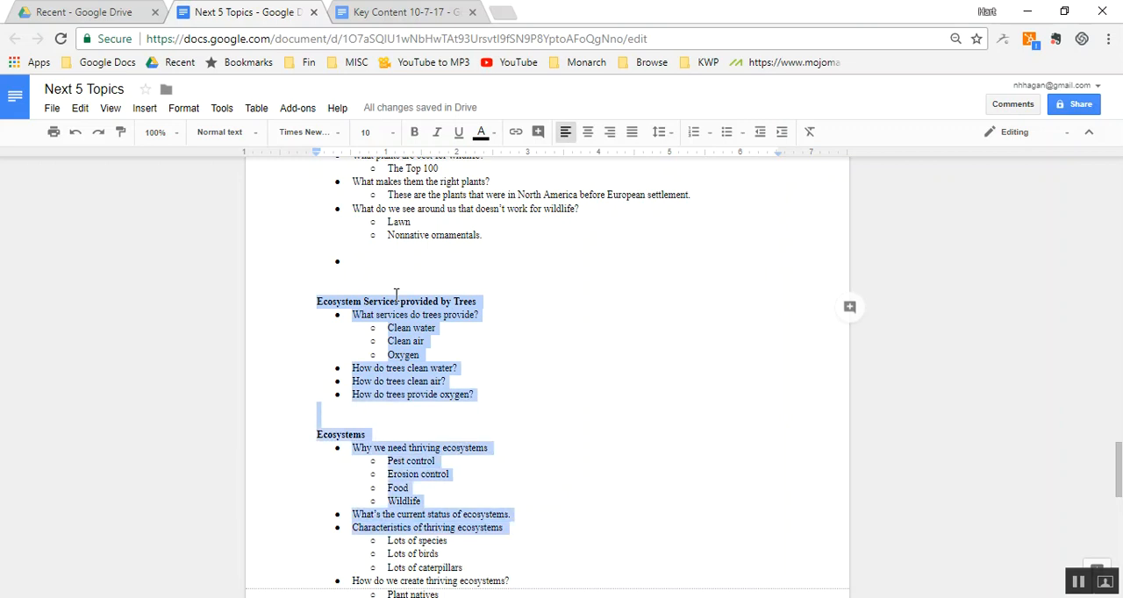
key("shift+Down")
key("shift+Down")
key("shift+Down")
key("shift+Down")
key("shift+Down")
key("shift+Down")
key("shift+Down")
key("shift+Down")
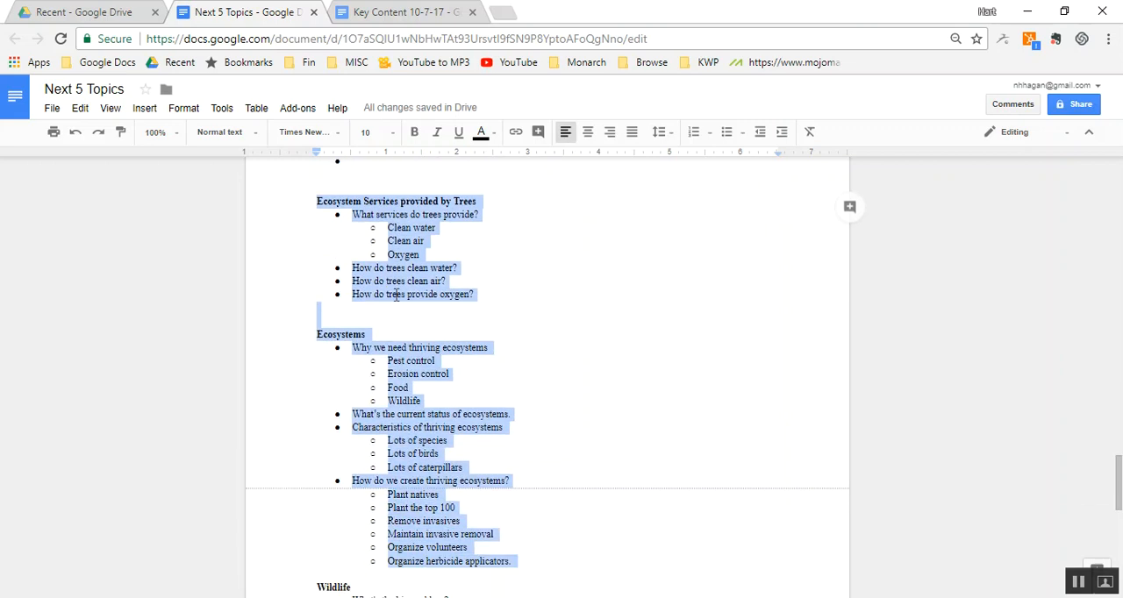
key("shift+Up")
key("ctrl+x")
- Paste the cut tree services and ecosystems sections below "Food for pollinators", with a blank line above "Ecosystem Services provided by Trees"
key("ctrl+Home")
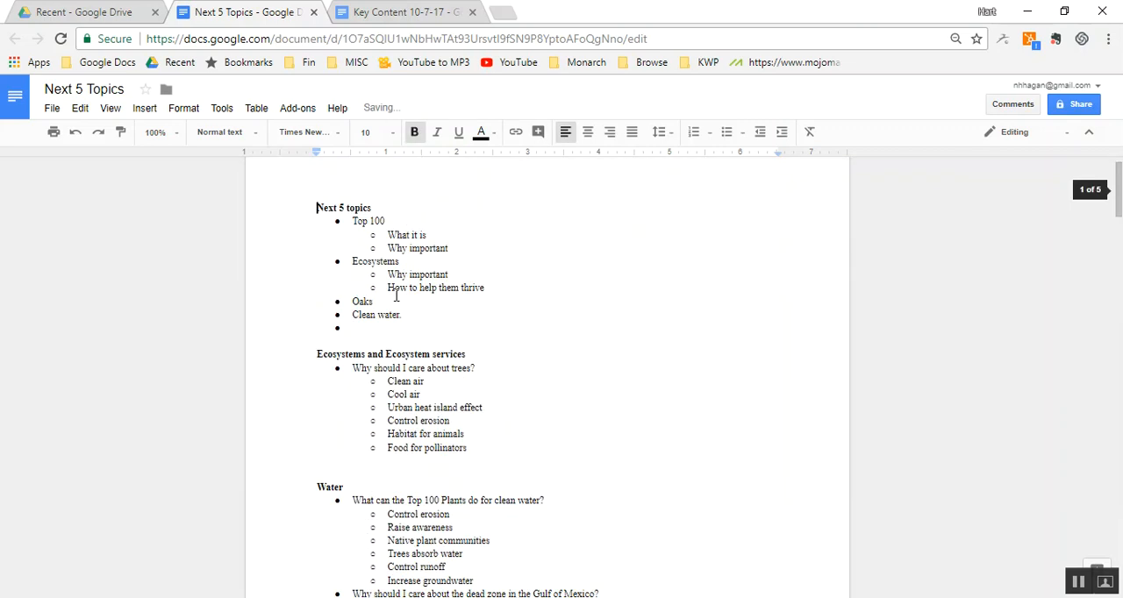
left_click(357, 462)
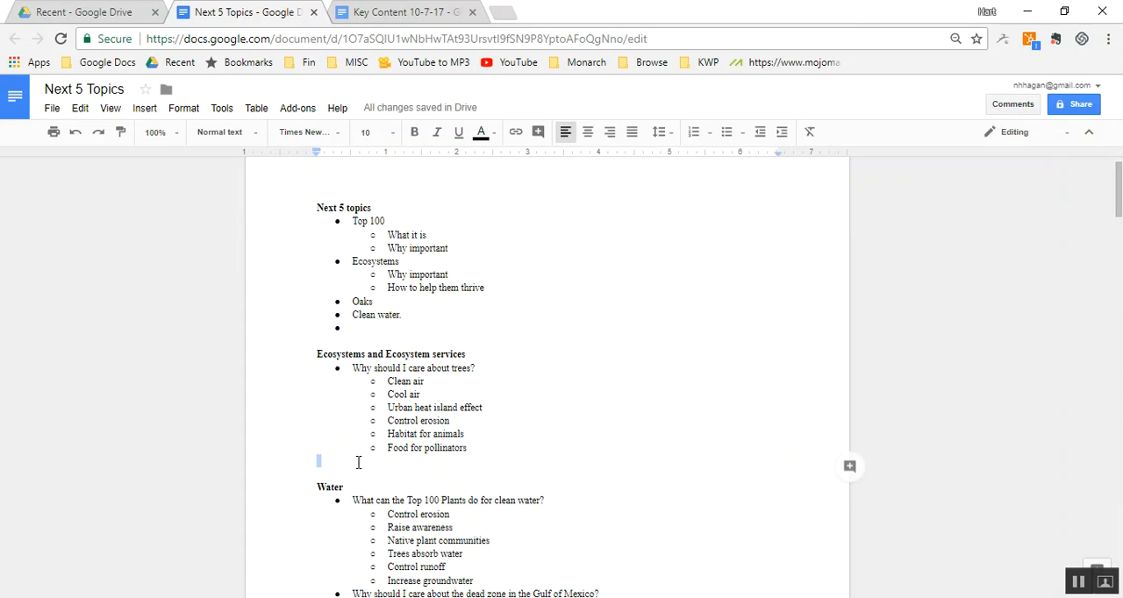
key("ctrl+v")
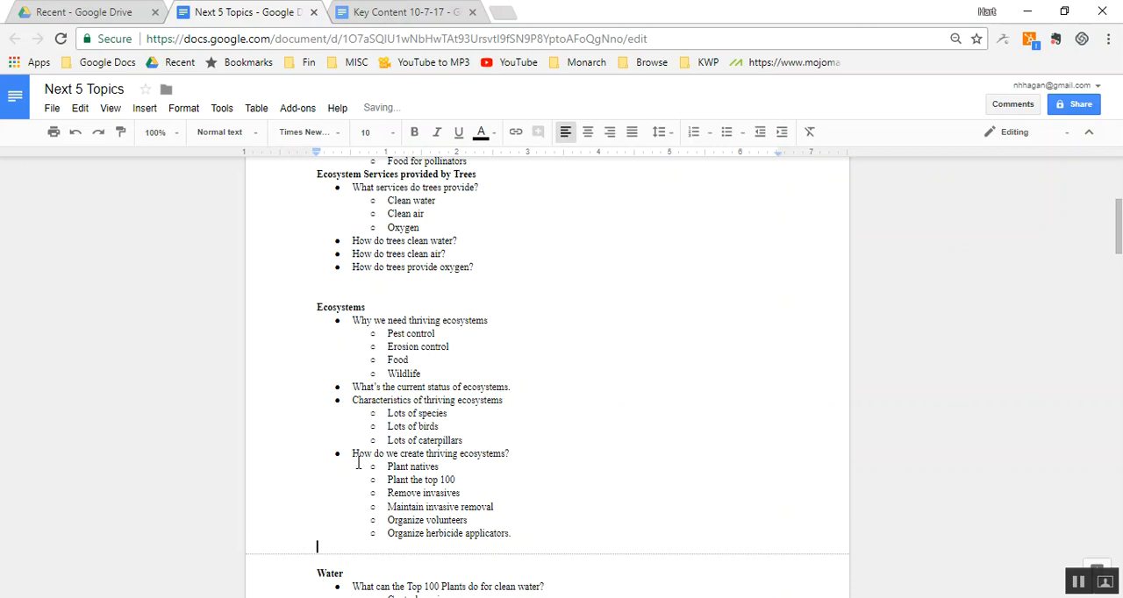
scroll(358, 463, "down", 5)
scroll(358, 462, "up", 15)
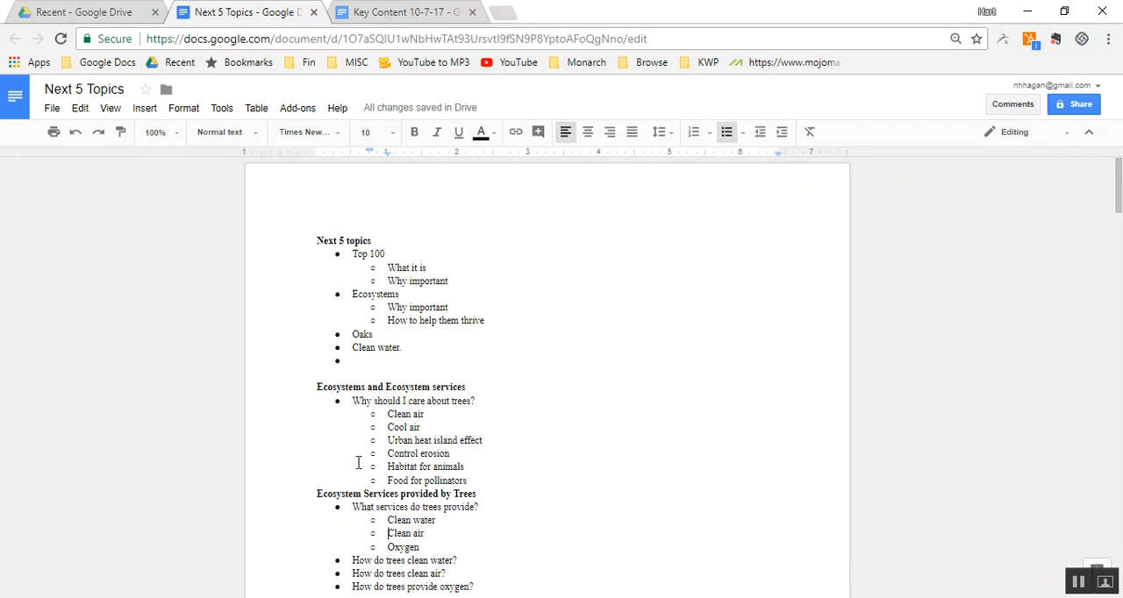
left_click(309, 494)
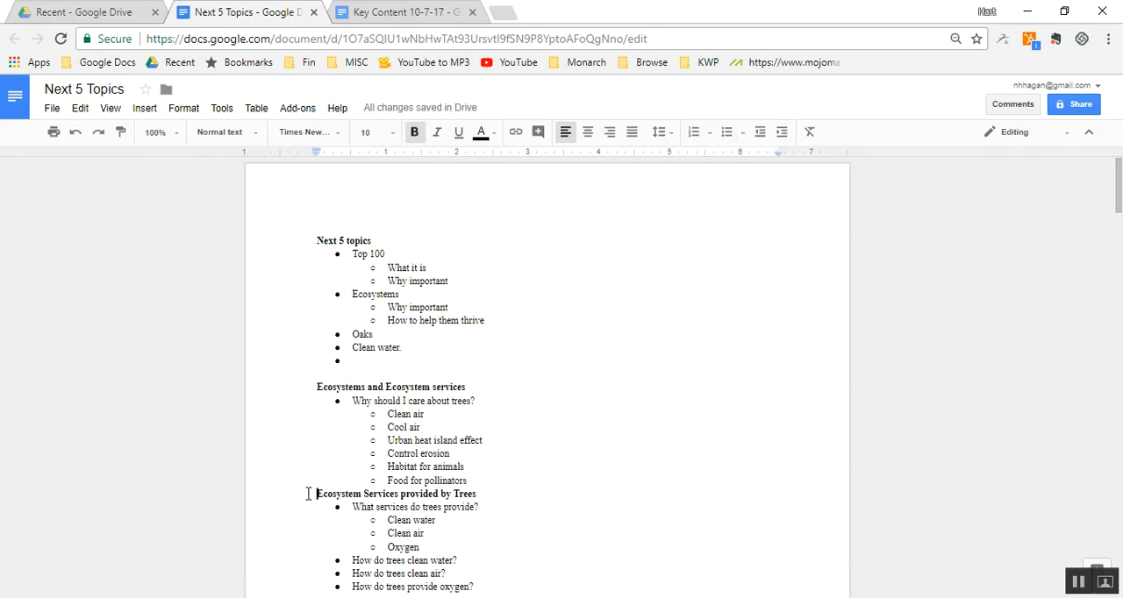
key("Return")
- Delete the second "Plants" heading so its questions continue the list of the first "Plants" section
key("Page_Down")
key("Page_Down")
key("Page_Down")
key("Page_Down")
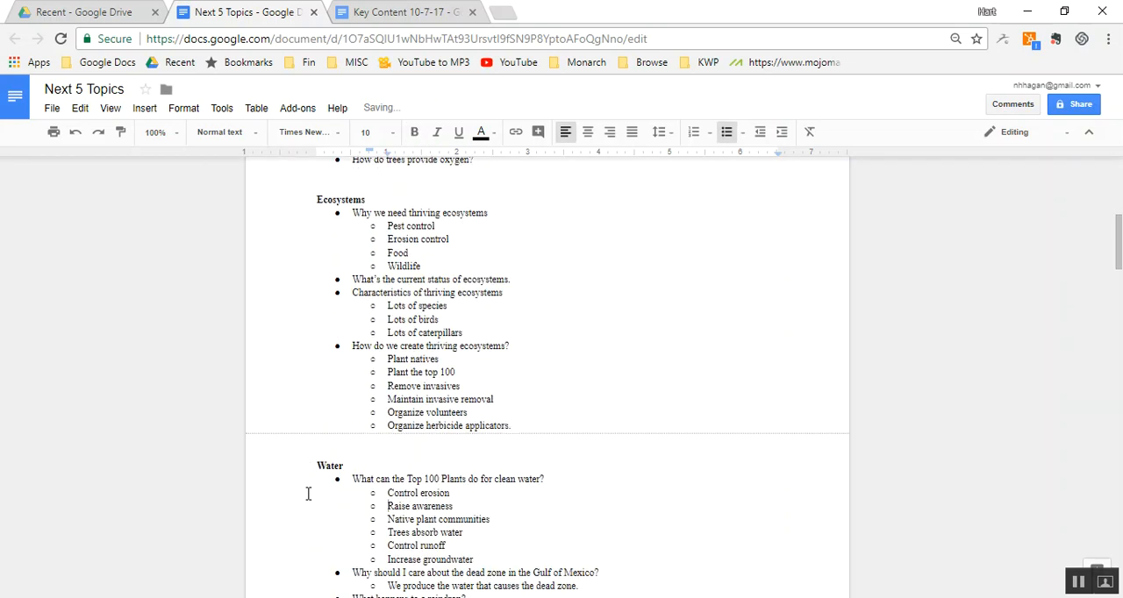
key("Page_Down")
key("Page_Down")
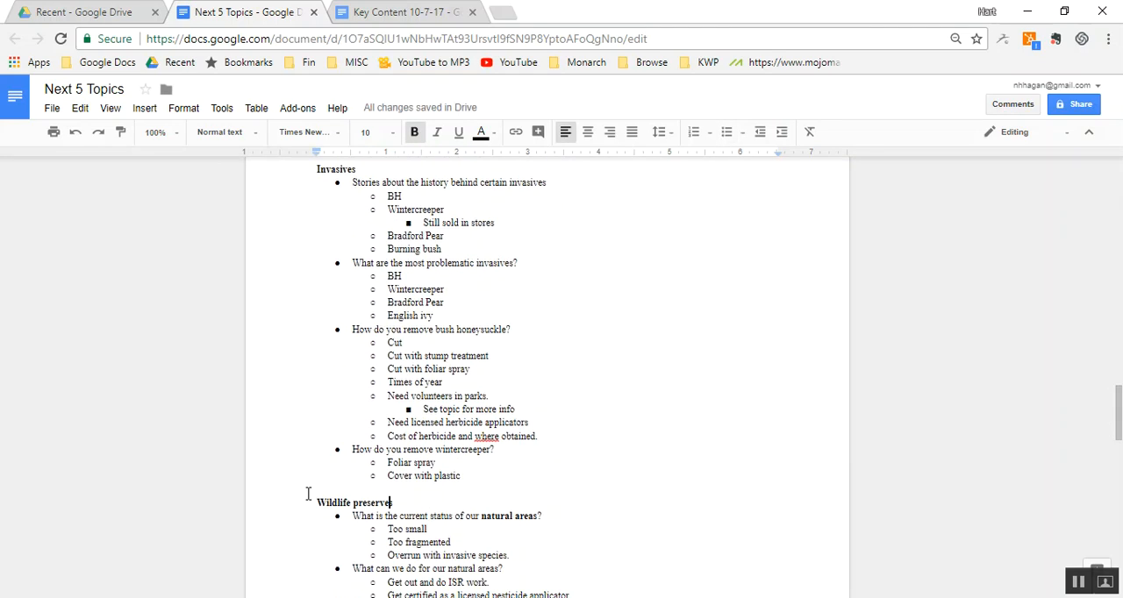
key("Page_Down")
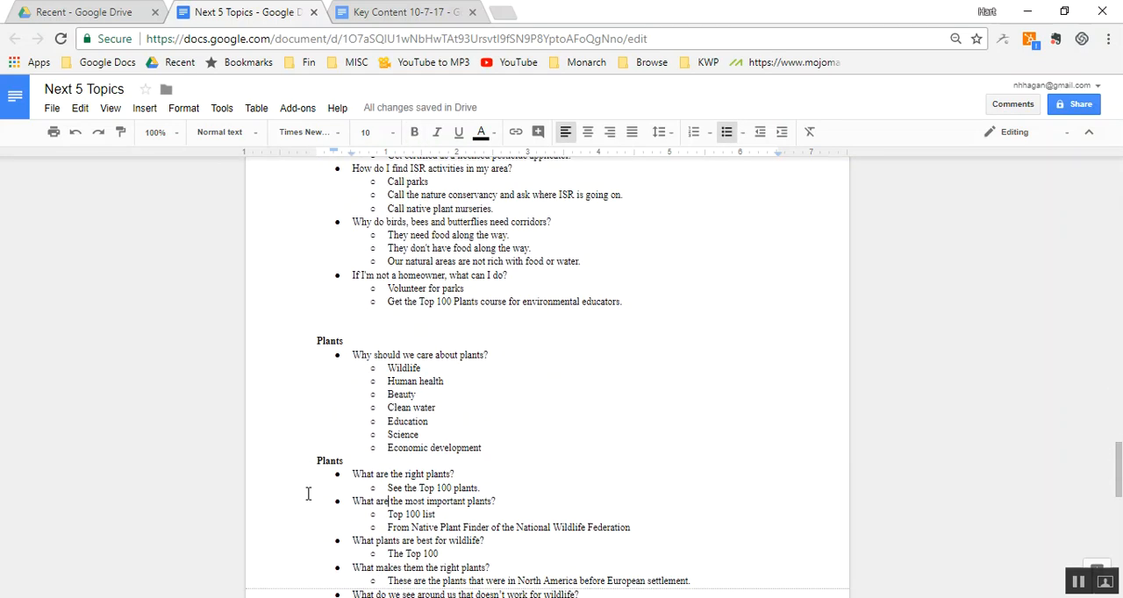
left_click(364, 460)
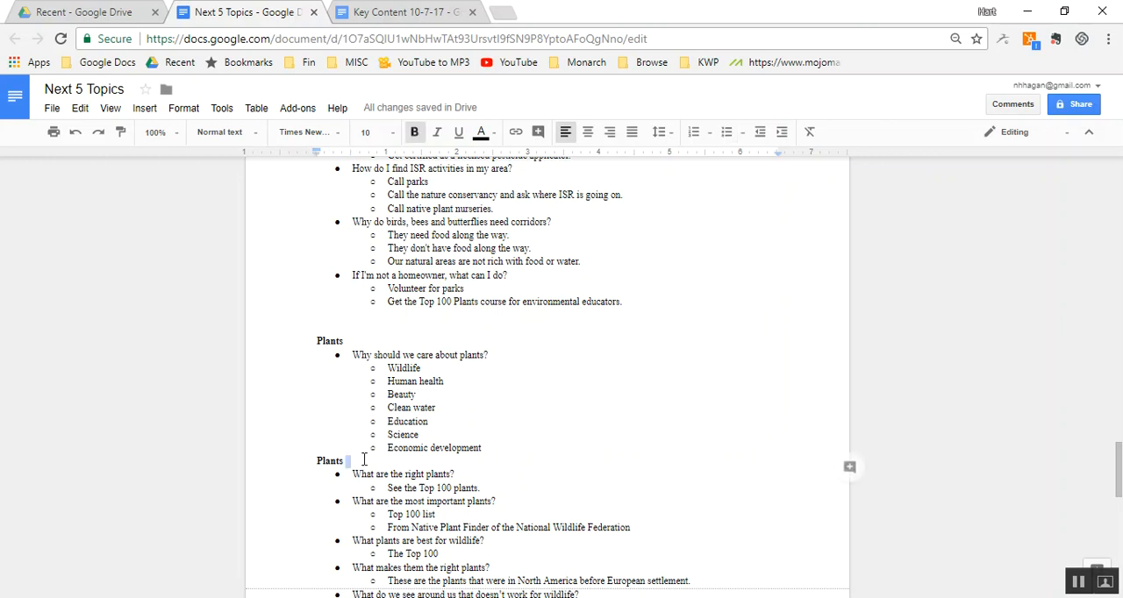
key("Up")
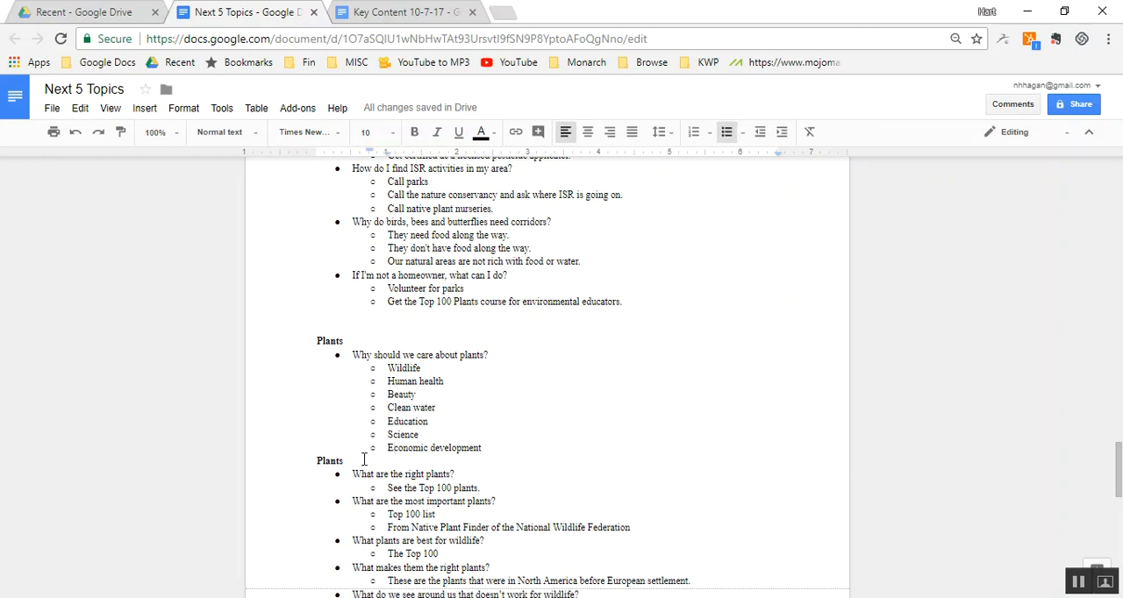
left_click(364, 459)
key("shift+Home")
key("BackSpace")
key("Delete")
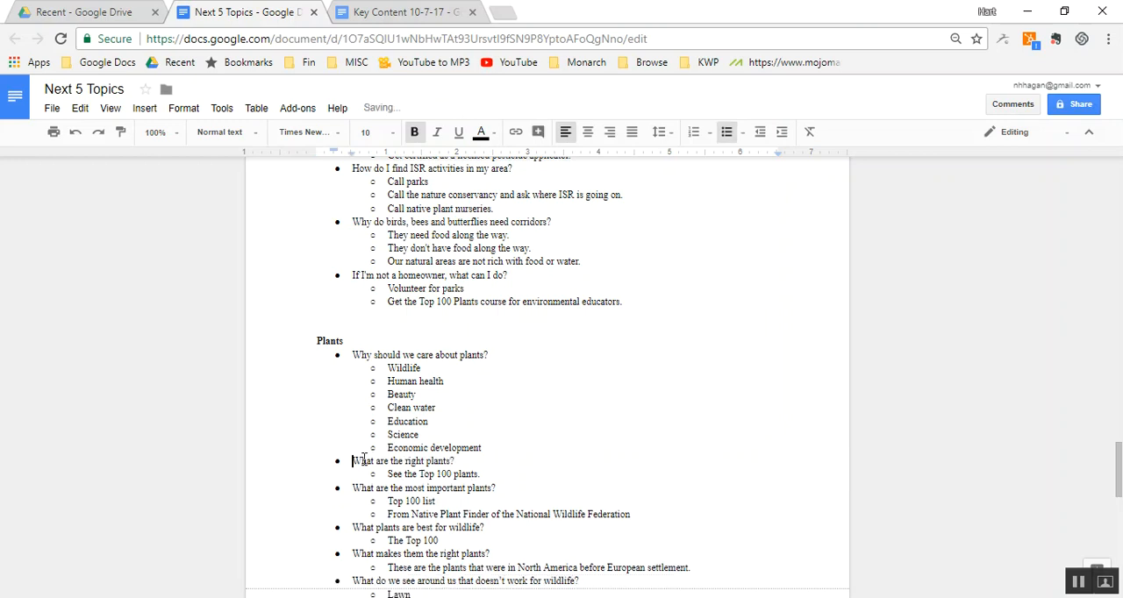
- Cut the merged "Plants" section, from its heading through "Nonnative ornamentals.", and return to the start of the document
key("Up")
key("Up")
key("Up")
key("Up")
key("Up")
key("Up")
key("Up")
key("Up")
key("Up")
key("Up")
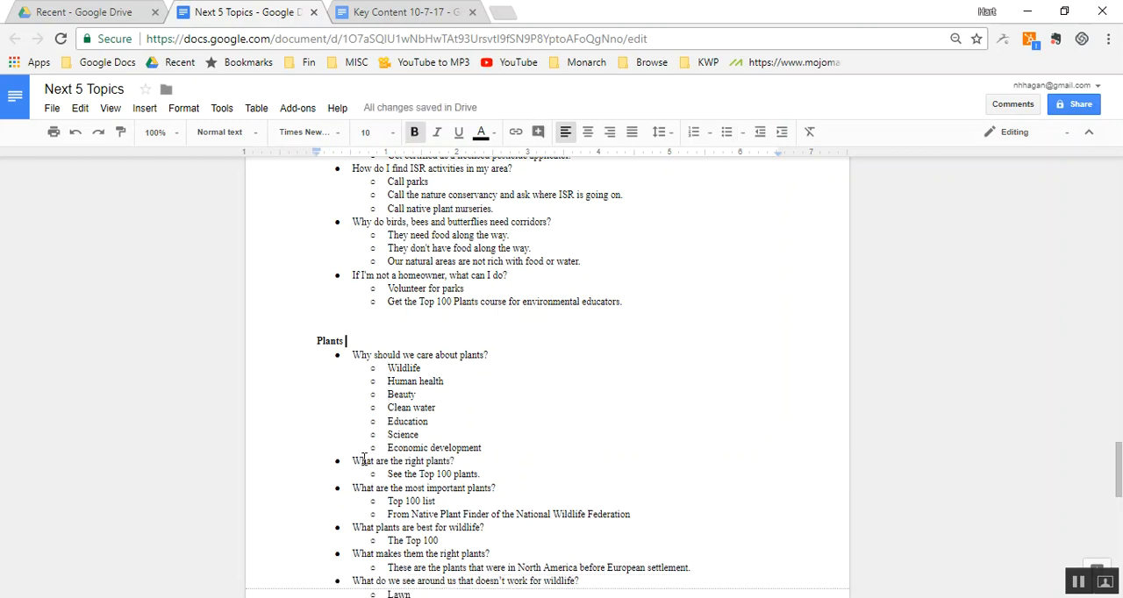
key("shift+Down")
key("shift+Down")
key("shift+Down")
key("shift+Down")
key("shift+Down")
key("shift+Down")
key("shift+Down")
key("shift+Down")
key("shift+Down")
key("shift+Down")
key("shift+Down")
key("shift+Down")
key("shift+Down")
key("shift+Down")
key("shift+Down")
key("shift+Down")
key("shift+Down")
key("shift+Down")
key("shift+Down")
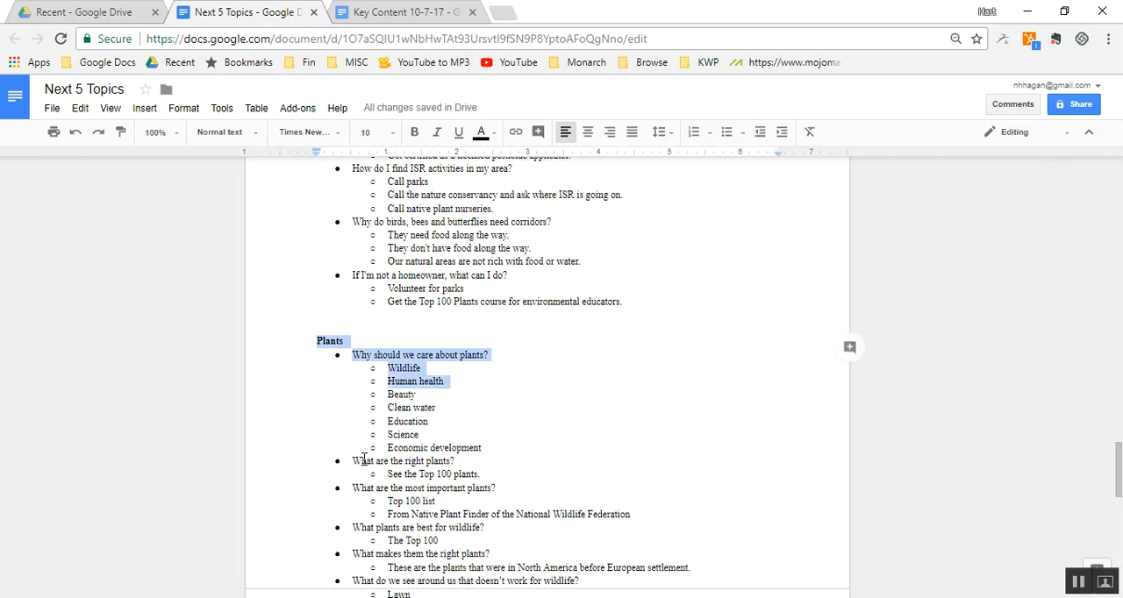
key("shift+Down")
key("shift+Down")
key("shift+Down")
key("shift+Down")
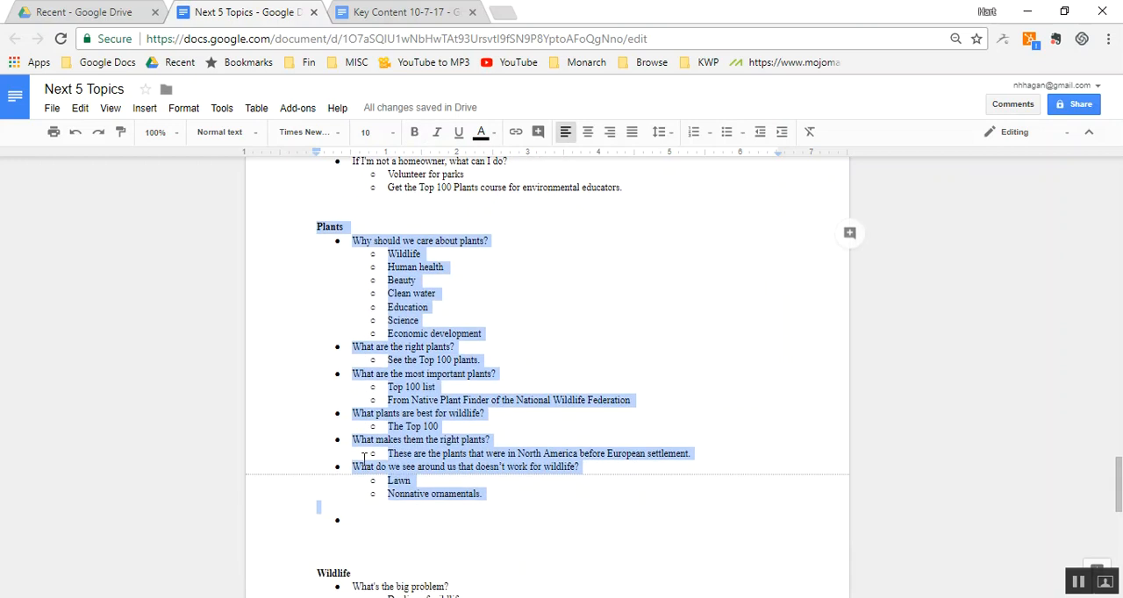
key("ctrl+x")
key("ctrl+Home")
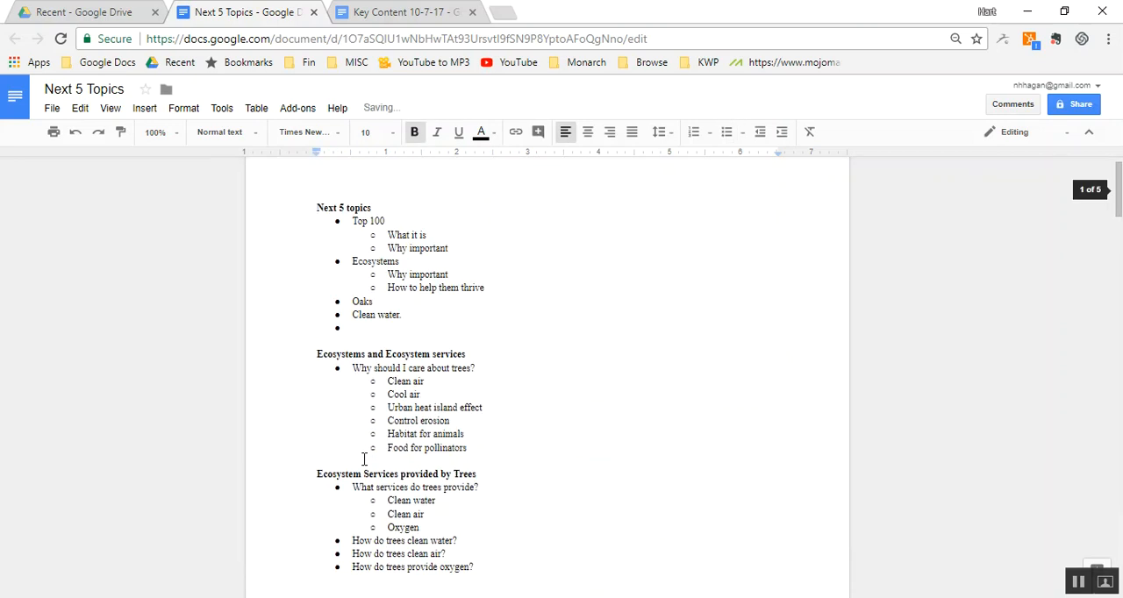
- Paste the cut "Plants" section below the "Next 5 topics" list, above "Ecosystems and Ecosystem services"
left_click(408, 338)
key("Return")
key("Return")
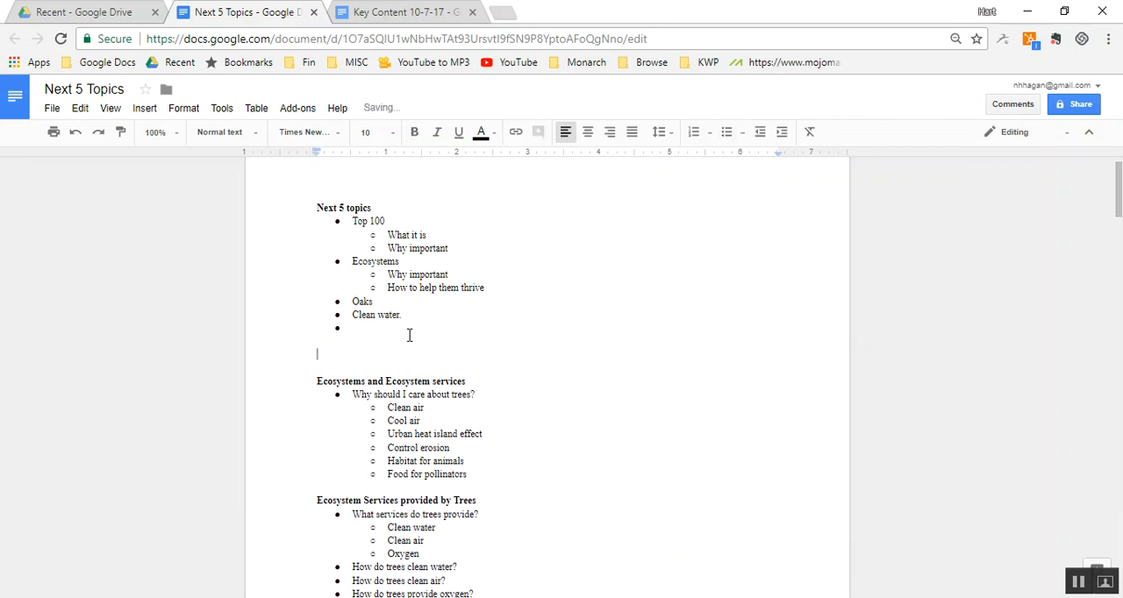
key("ctrl+v")
- Cut the "Wildlife" section, from its heading through "Mental health" at the document's end, and return to the start of the document
scroll(409, 335, "down", 5)
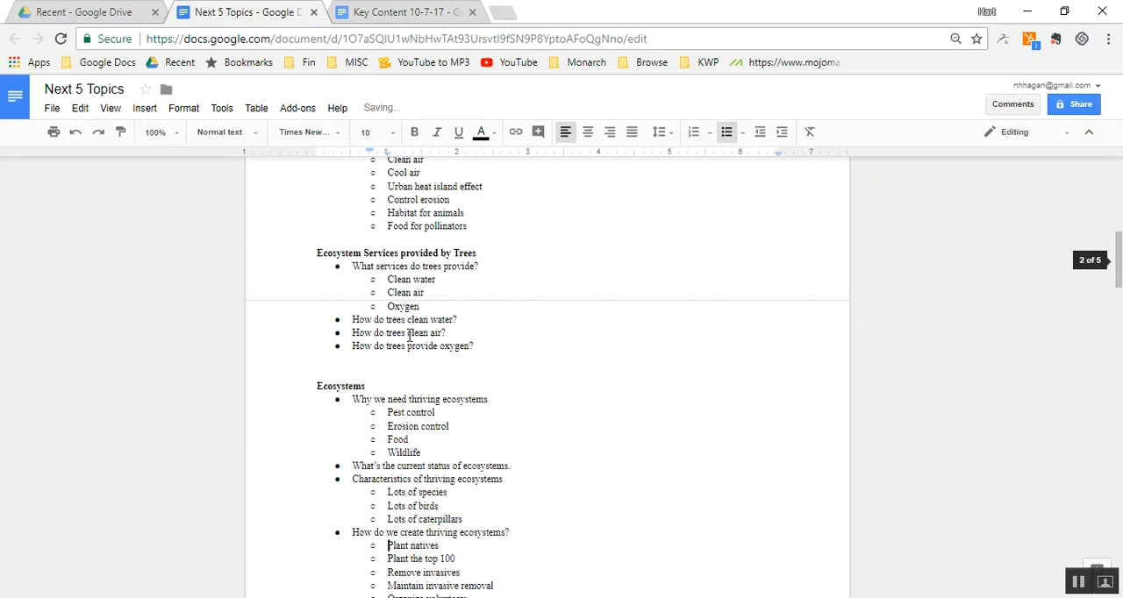
scroll(407, 335, "down", 15)
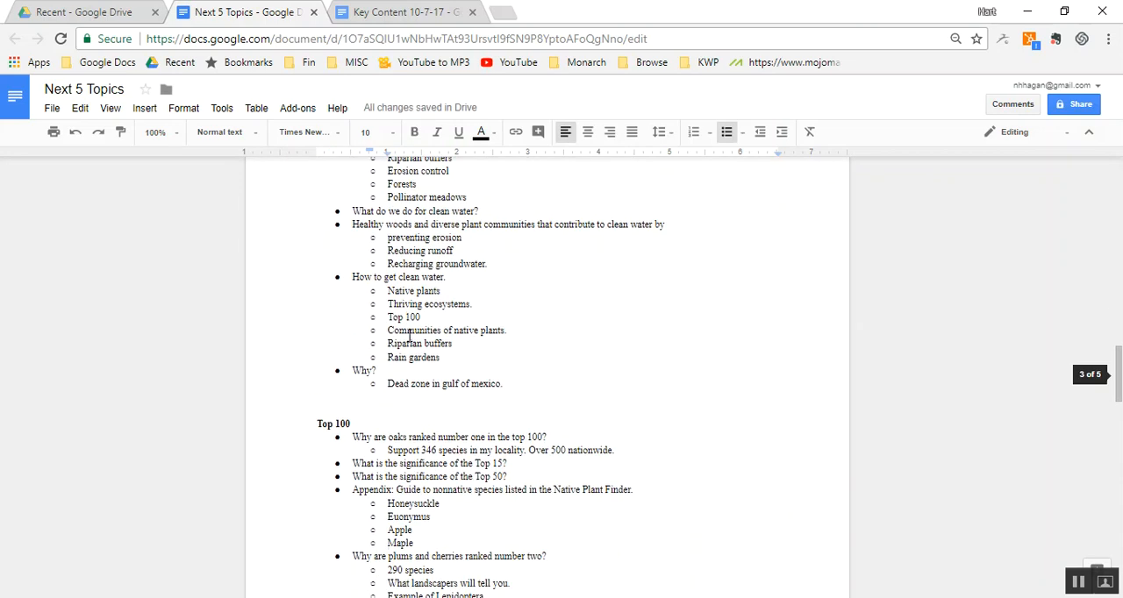
scroll(409, 335, "down", 7)
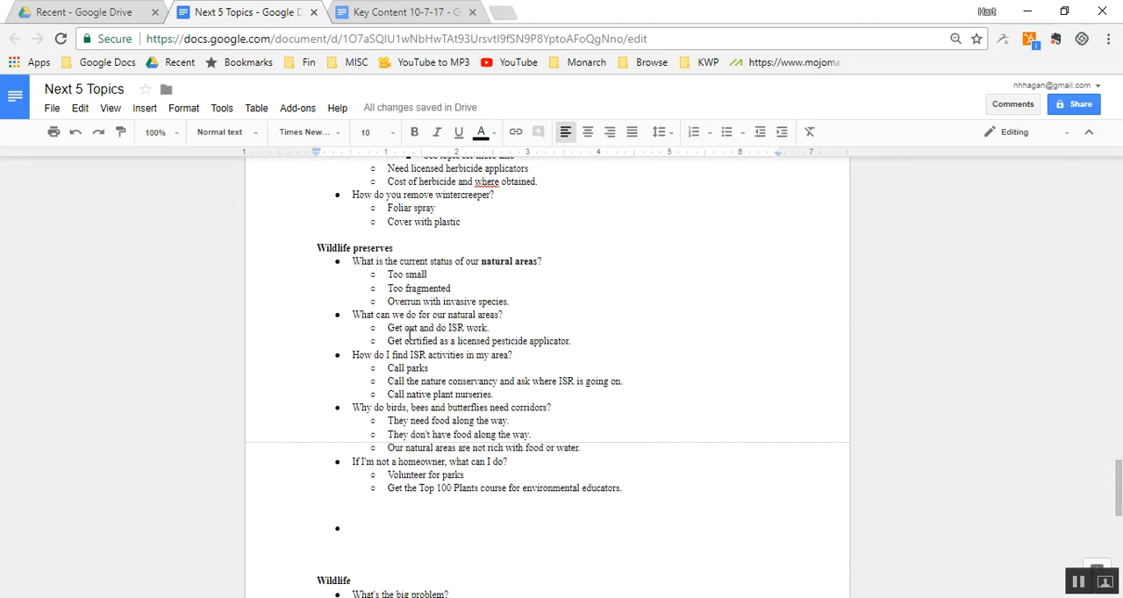
scroll(409, 335, "down", 5)
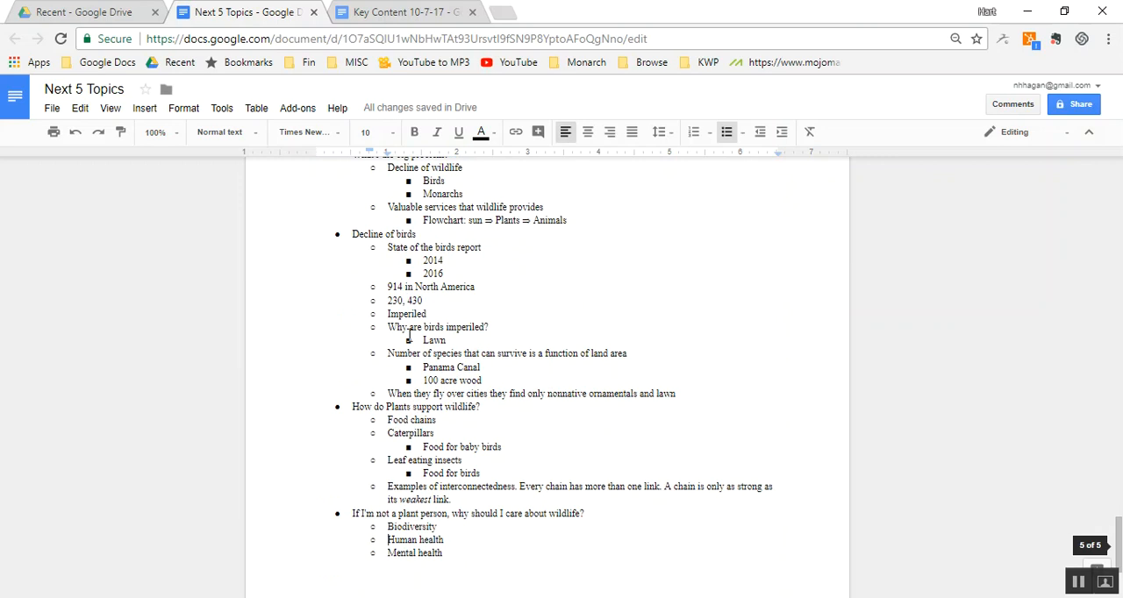
scroll(409, 335, "up", 5)
scroll(409, 335, "down", 5)
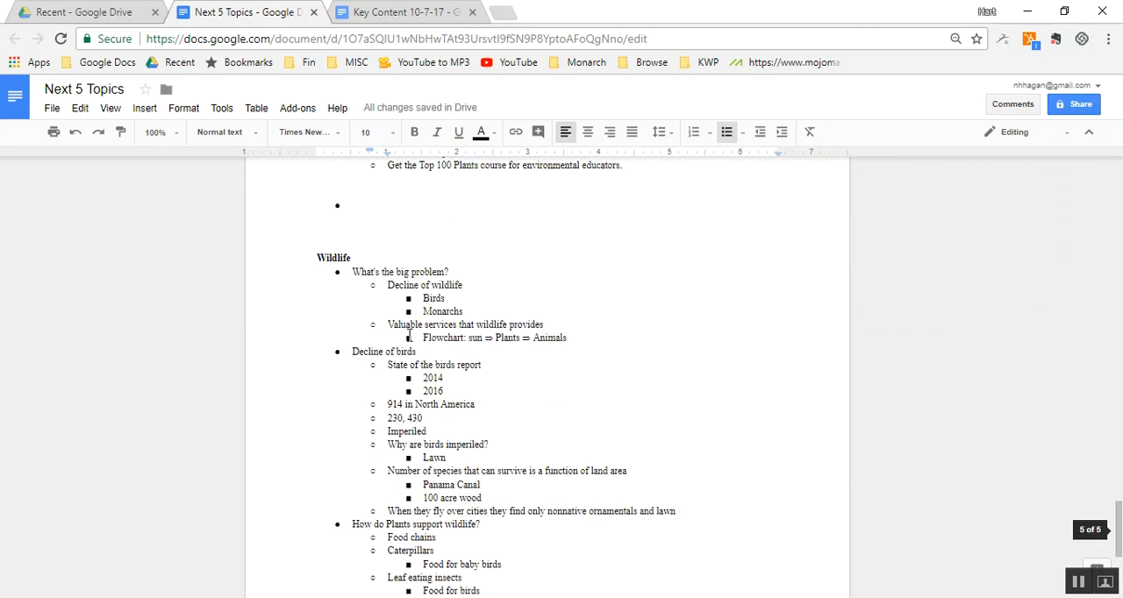
double_click(386, 247)
key("Home")
key("shift+Down")
key("shift+Down")
key("shift+Down")
key("shift+Down")
key("shift+Down")
key("shift+Down")
key("shift+Down")
key("shift+Down")
key("shift+Down")
key("shift+Down")
key("shift+Down")
key("shift+Down")
key("shift+Down")
key("shift+Down")
key("shift+Down")
key("shift+Down")
key("shift+Down")
key("shift+Down")
key("shift+Down")
key("shift+Down")
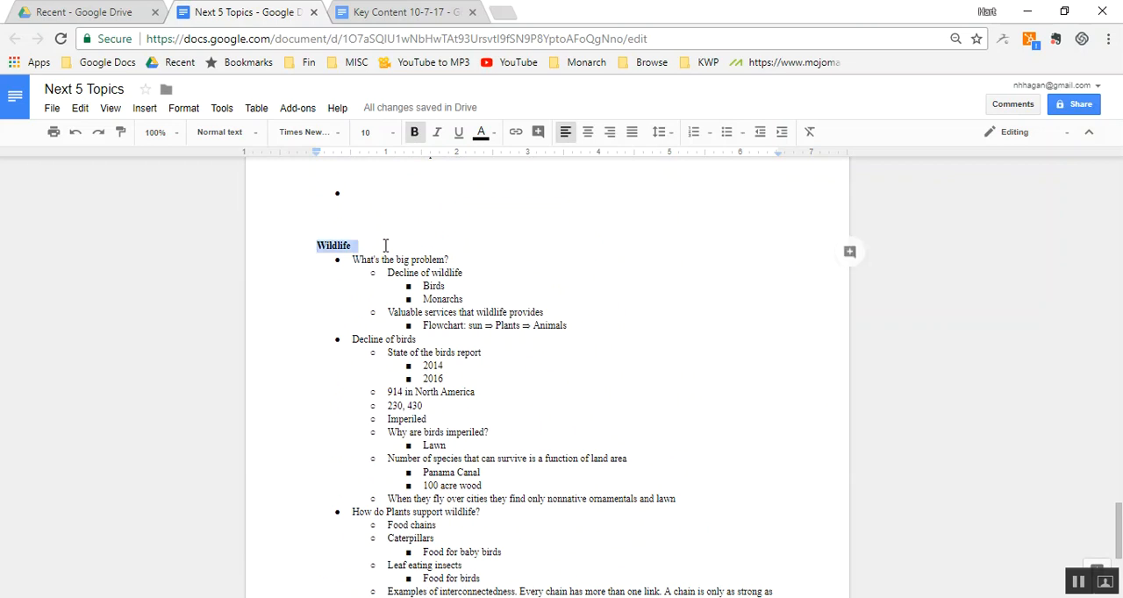
key("shift+Down")
key("shift+Down")
key("shift+Down")
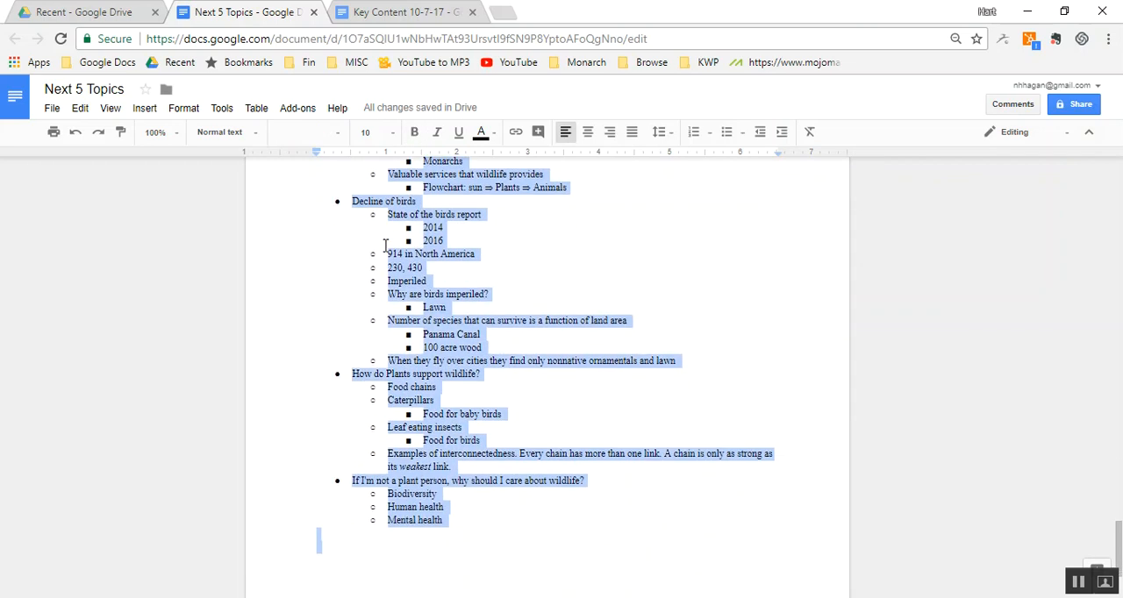
key("Delete")
key("ctrl+Home")
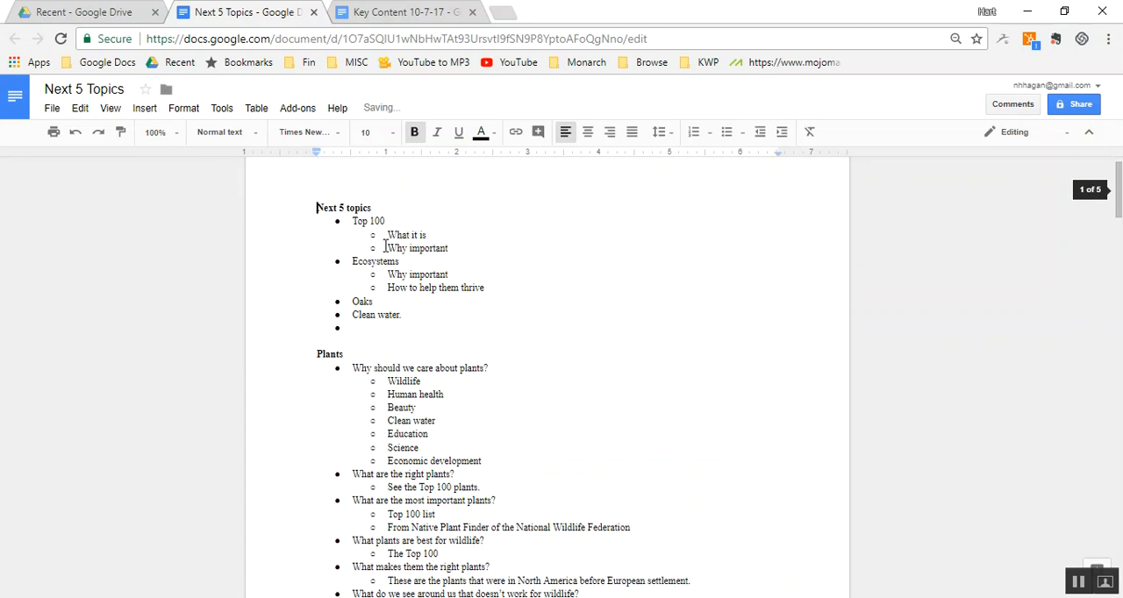
- Paste the cut "Wildlife" section below "Nonnative ornamentals." and remove the extra blank lines above "Ecosystems and Ecosystem services"
scroll(384, 356, "down", 6)
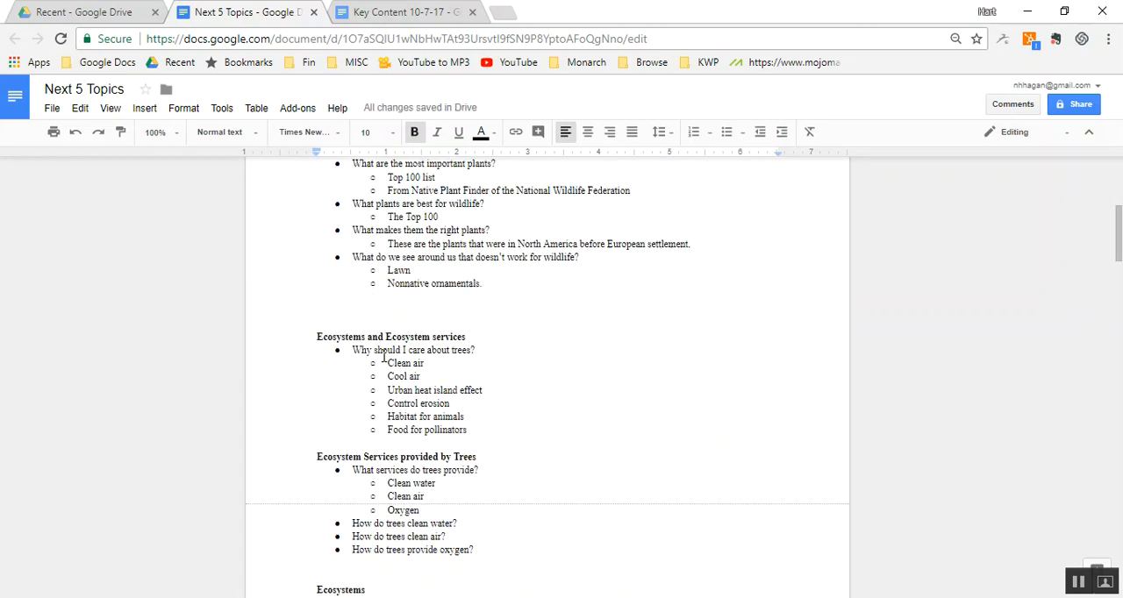
scroll(446, 309, "up", 3)
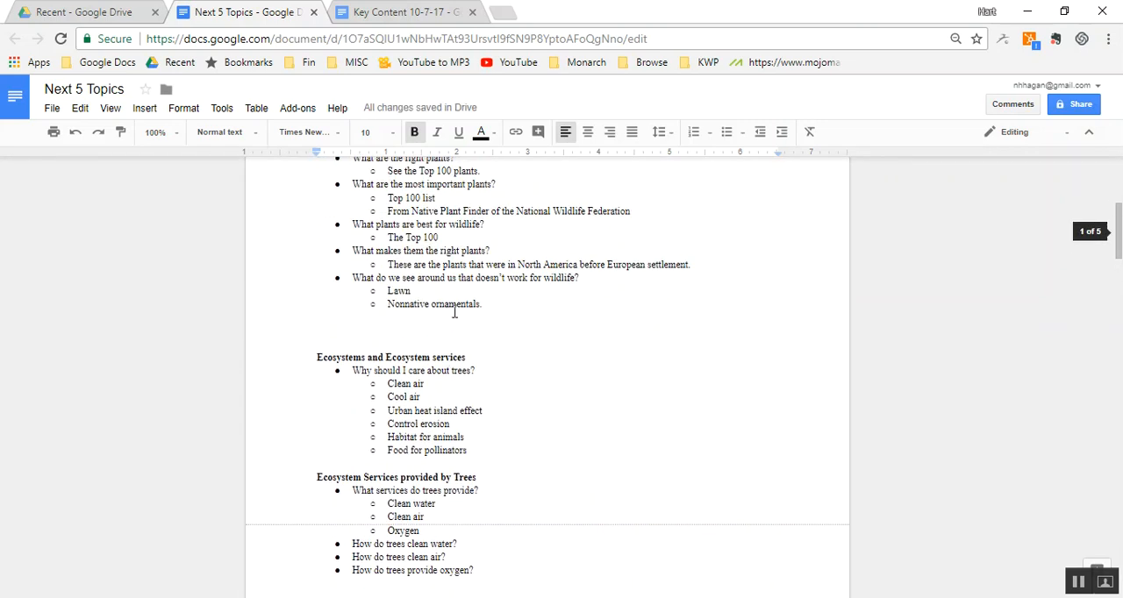
left_click(521, 309)
key("Return")
key("Return")
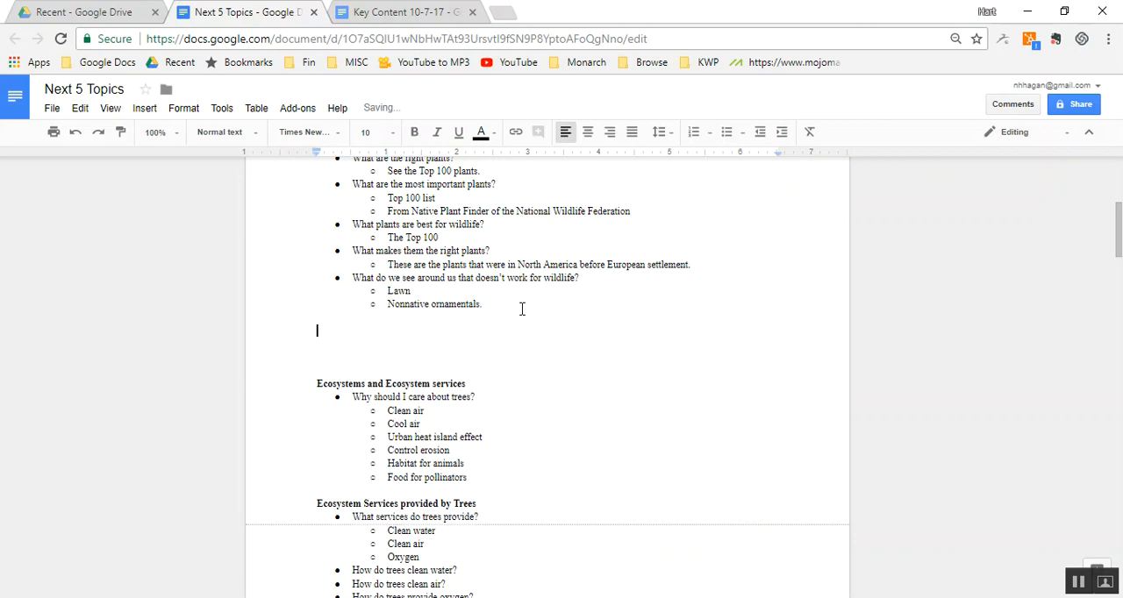
key("ctrl+v")
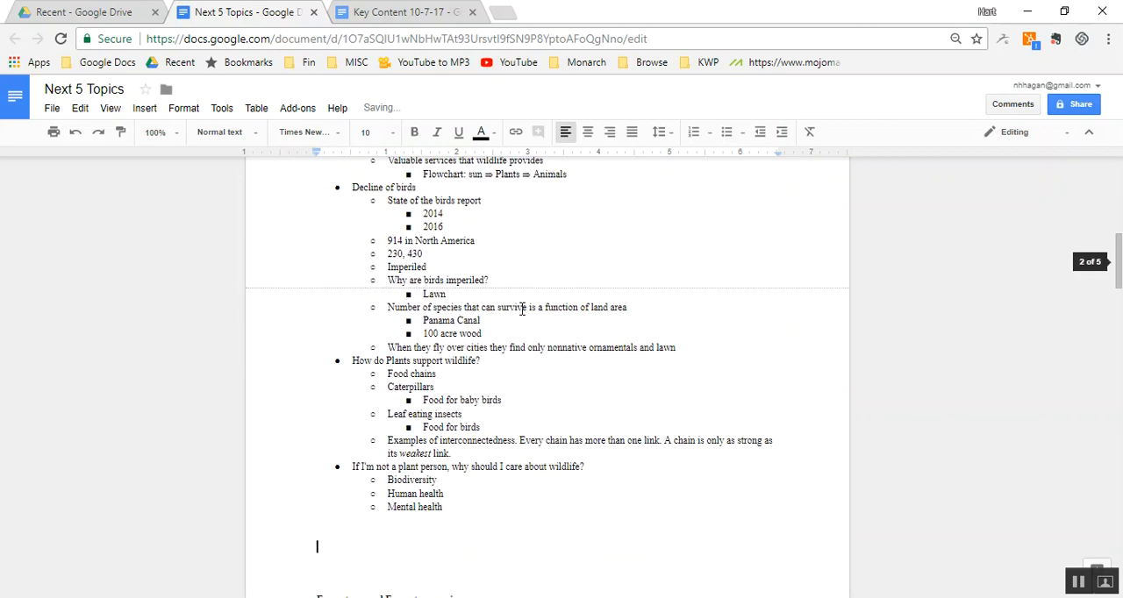
key("Down")
key("Down")
key("BackSpace")
key("BackSpace")
key("BackSpace")
key("BackSpace")
key("BackSpace")
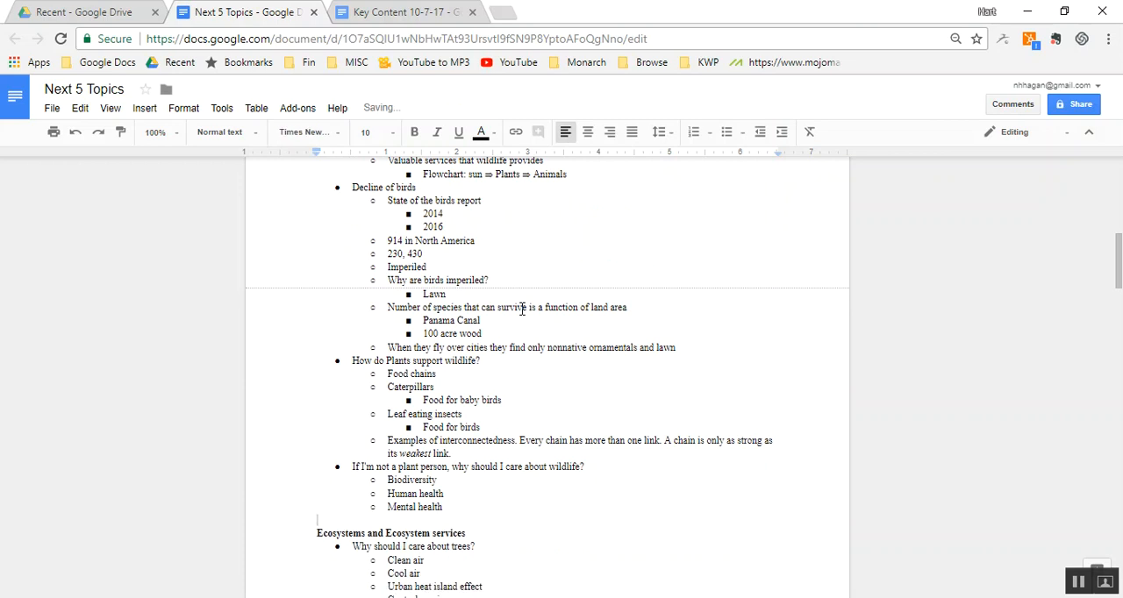
- Add the bullets "Plants" and "Wildlife" at the beginning of the "Next 5 topics" list, above "Top 100"
key("ctrl+Home")
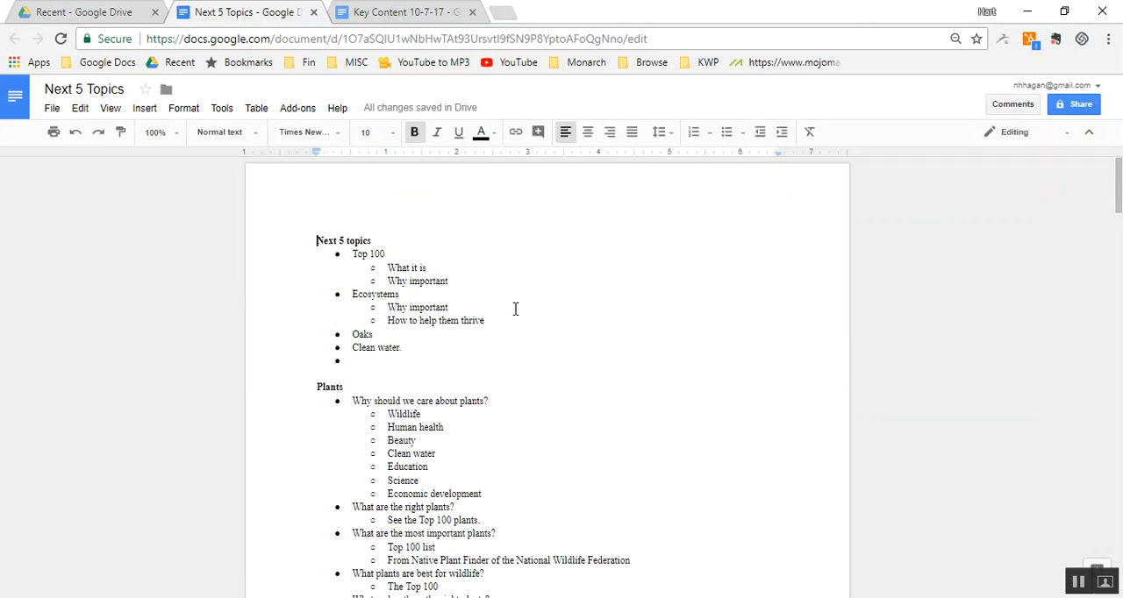
left_click(353, 253)
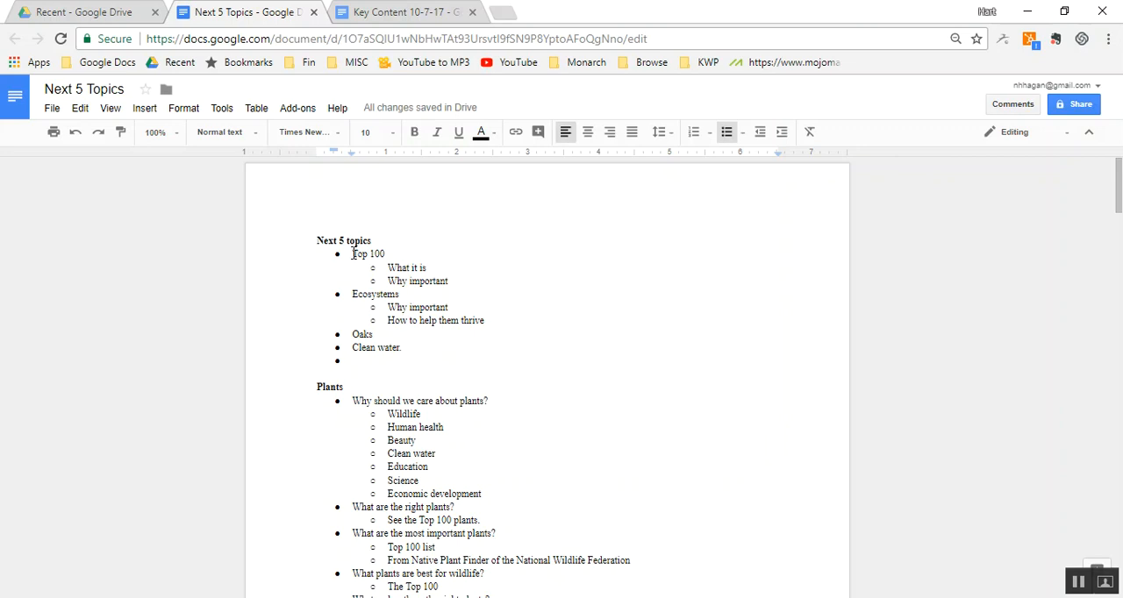
key("Return")
left_click(353, 254)
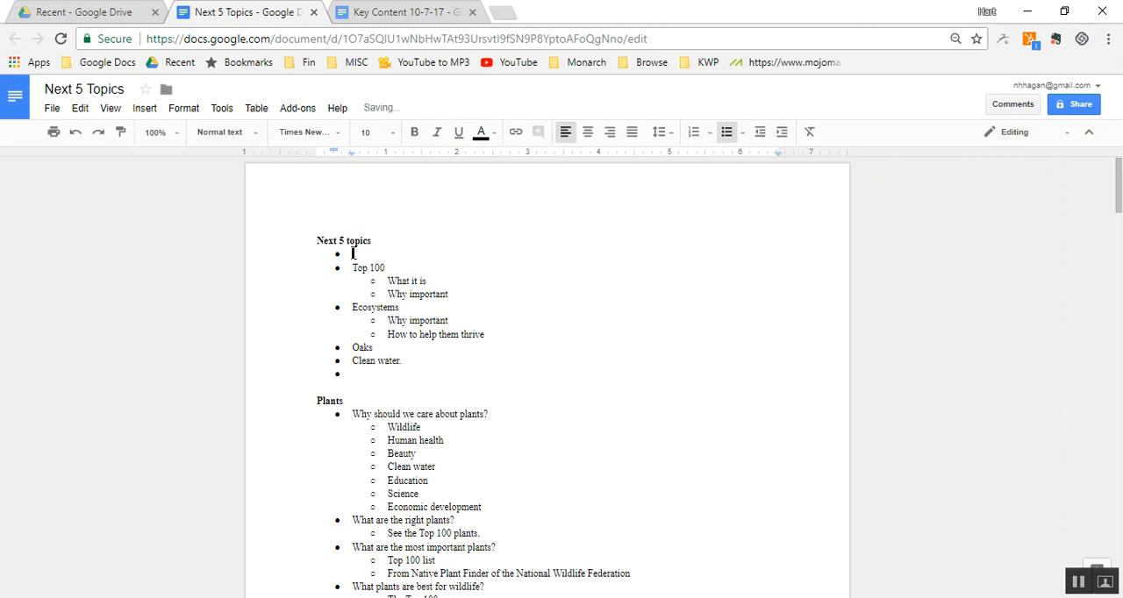
type("Plants")
key("Return")
type("Wildlife")
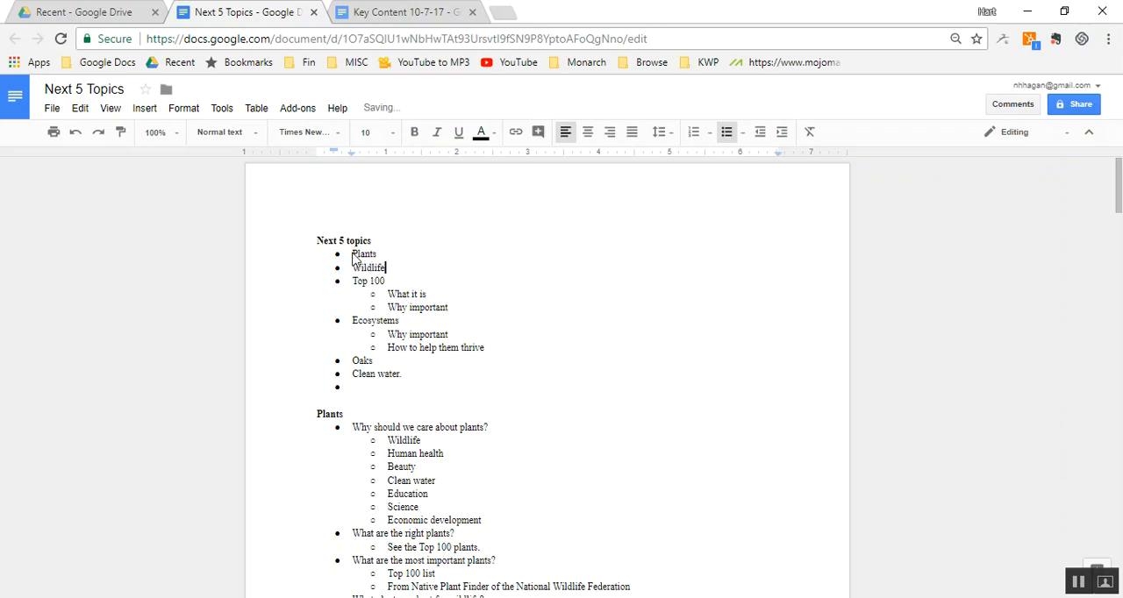
- Add the bullets "Ecosystem services", "Ecosystems", "Water" and "Top 100" below "Wildlife" in the "Next 5 topics" list
key("Return")
type("Ecoss")
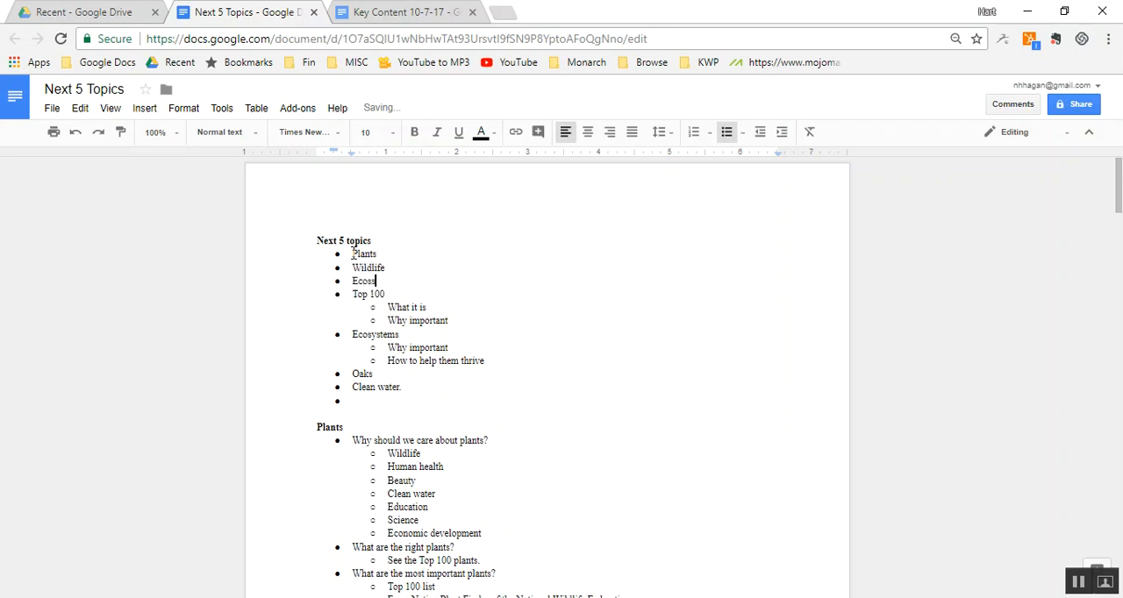
key("BackSpace")
type("ystem services")
key("Return")
type("Ecosystems")
type("ater")
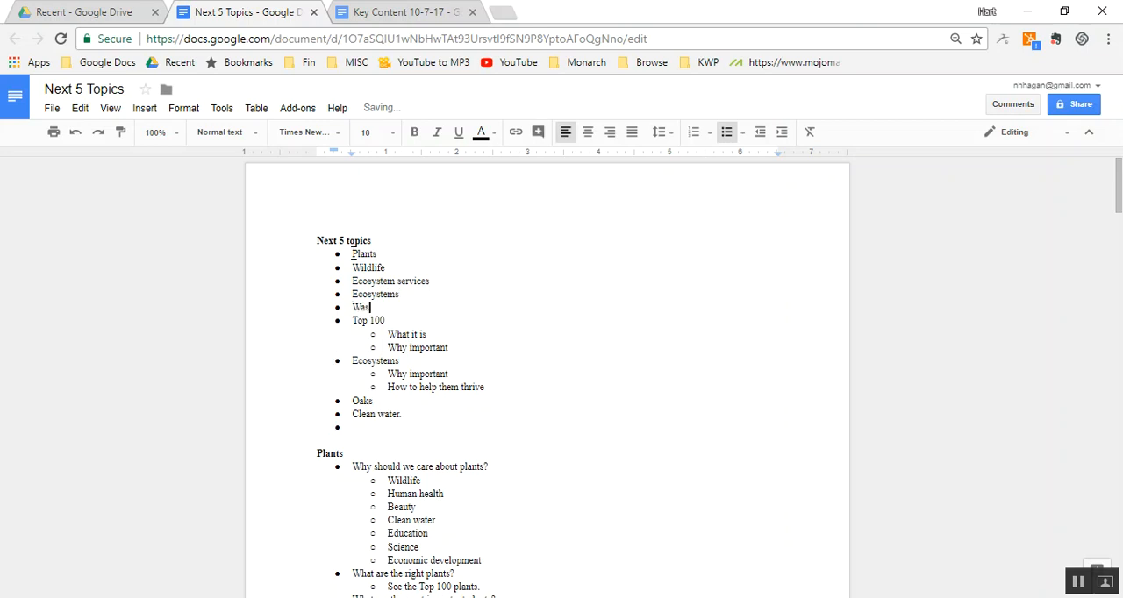
key("Return")
type("Top 100")
- Delete the old topic entries from the second "Top 100" through "Clean water." and the empty bullet that follows them
key("Right")
key("shift+Down")
key("shift+Down")
key("shift+Down")
key("shift+Down")
key("shift+Down")
key("shift+Down")
key("shift+Down")
key("shift+Down")
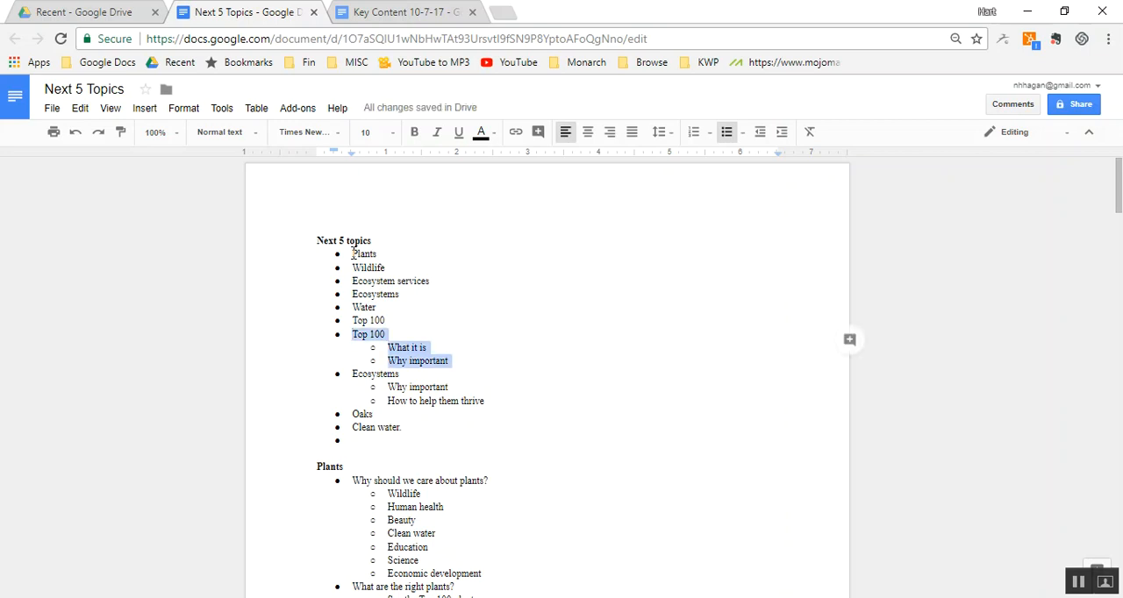
key("BackSpace")
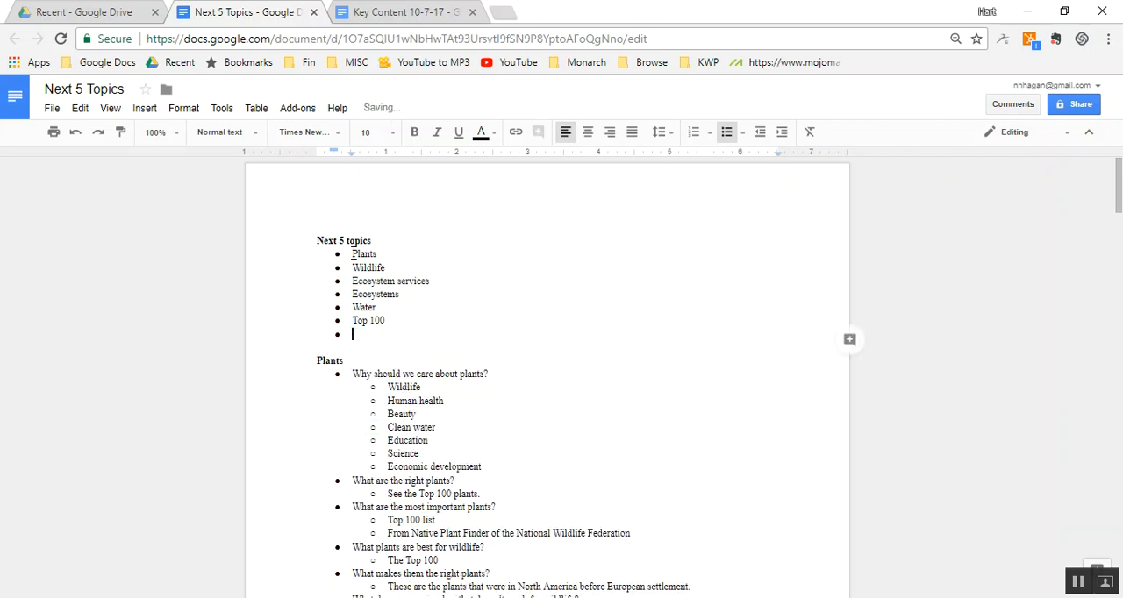
key("BackSpace")
key("BackSpace")
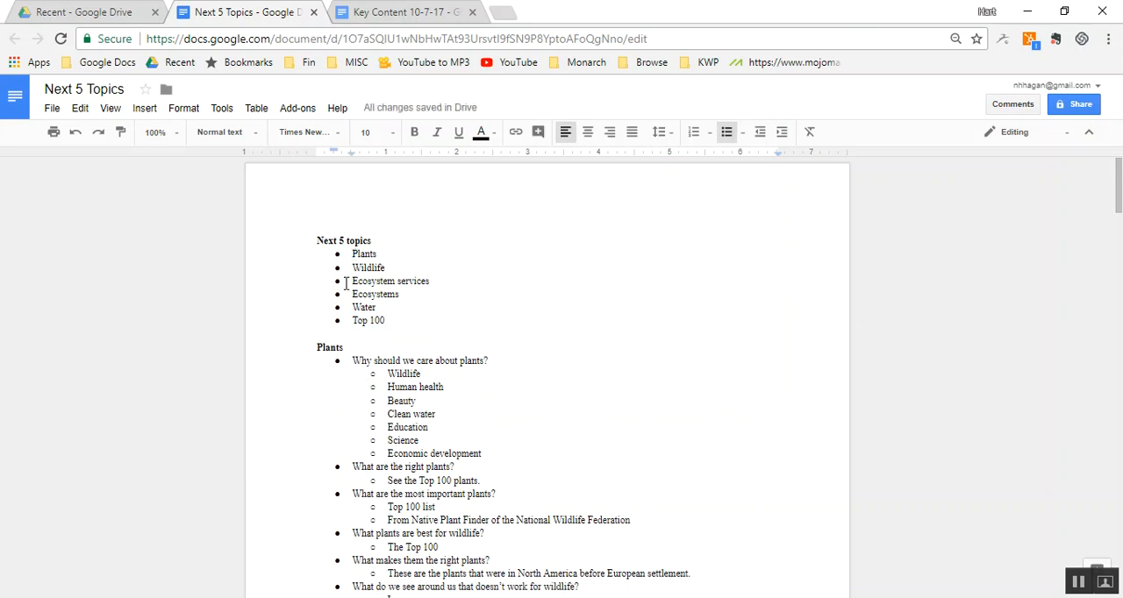
key("Page_Down")
key("Page_Down")
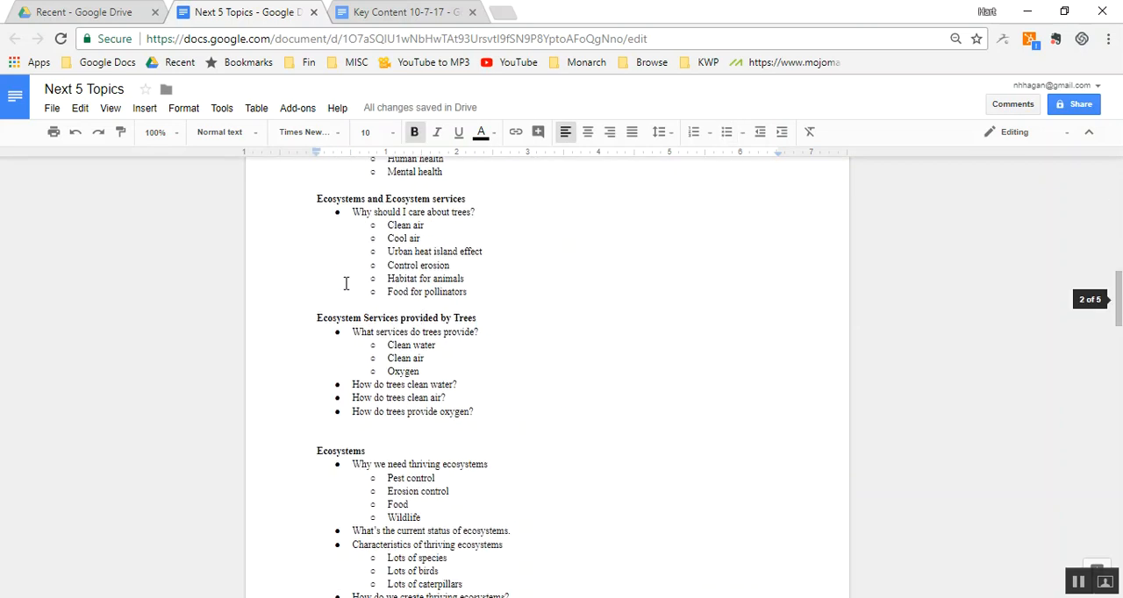
key("Page_Up")
key("Page_Up")
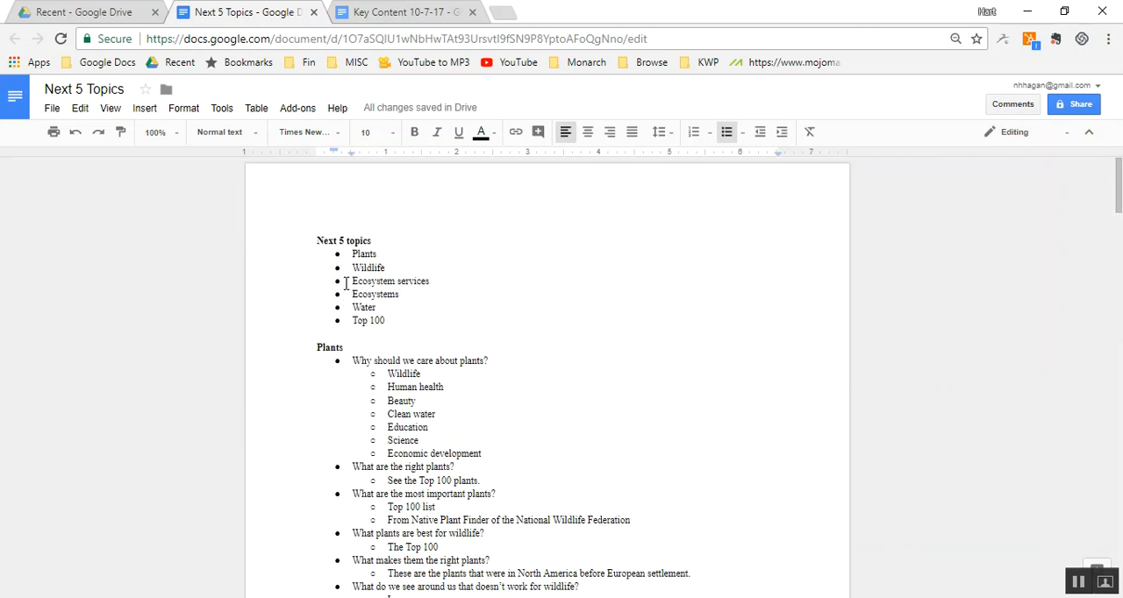
type("and ec")
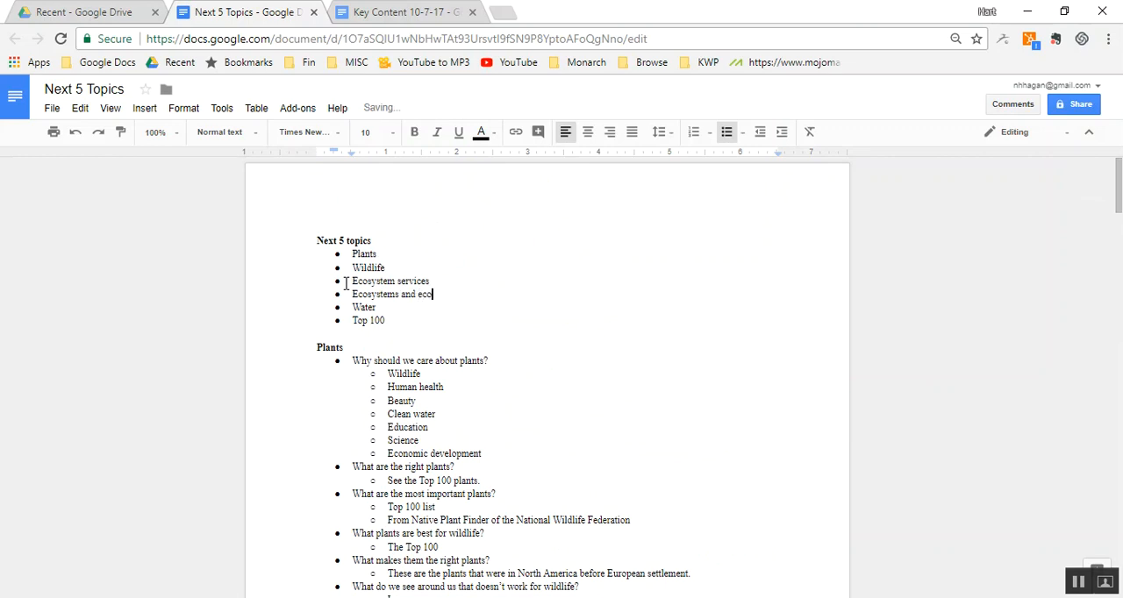
- Replace the entry between "Ecosystem services" and "Water" with "Ecosystems: What is it? What do we want to create?"
key("shift+Home")
key("BackSpace")
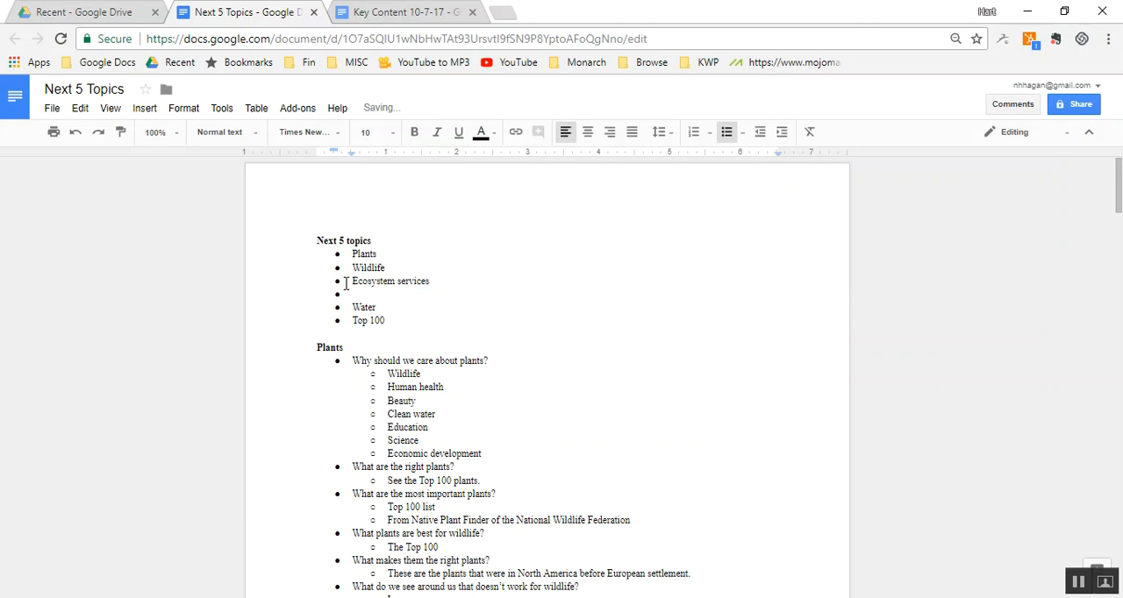
type("Ecosystems: What is it?")
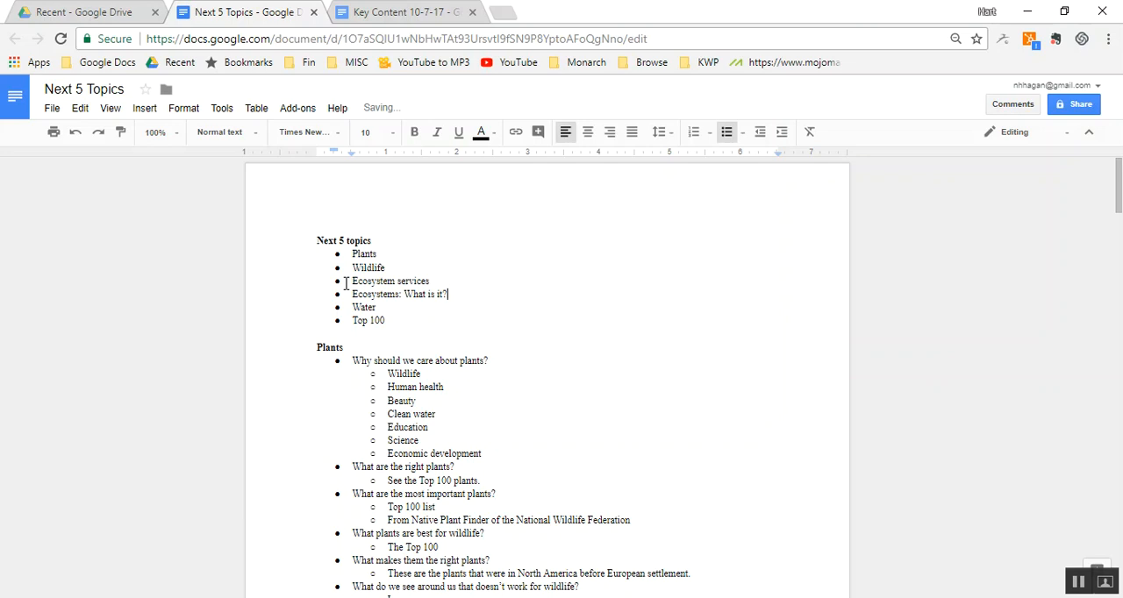
type(" What do we want to d")
type("reate?")
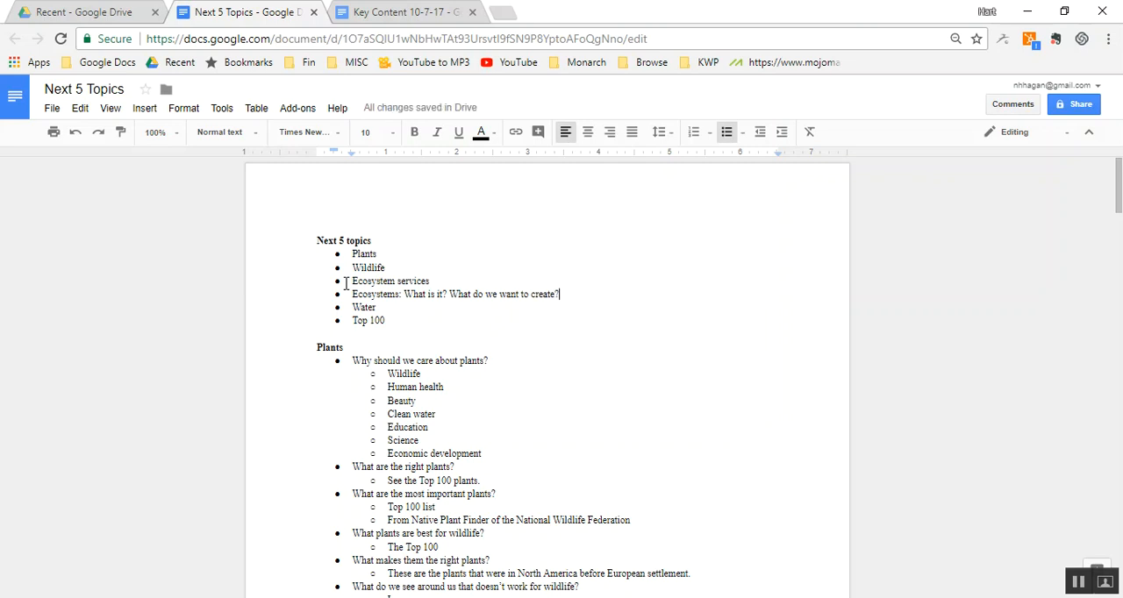
- Set the font size of the entire document to 20 and deselect the text
key("ctrl+a")
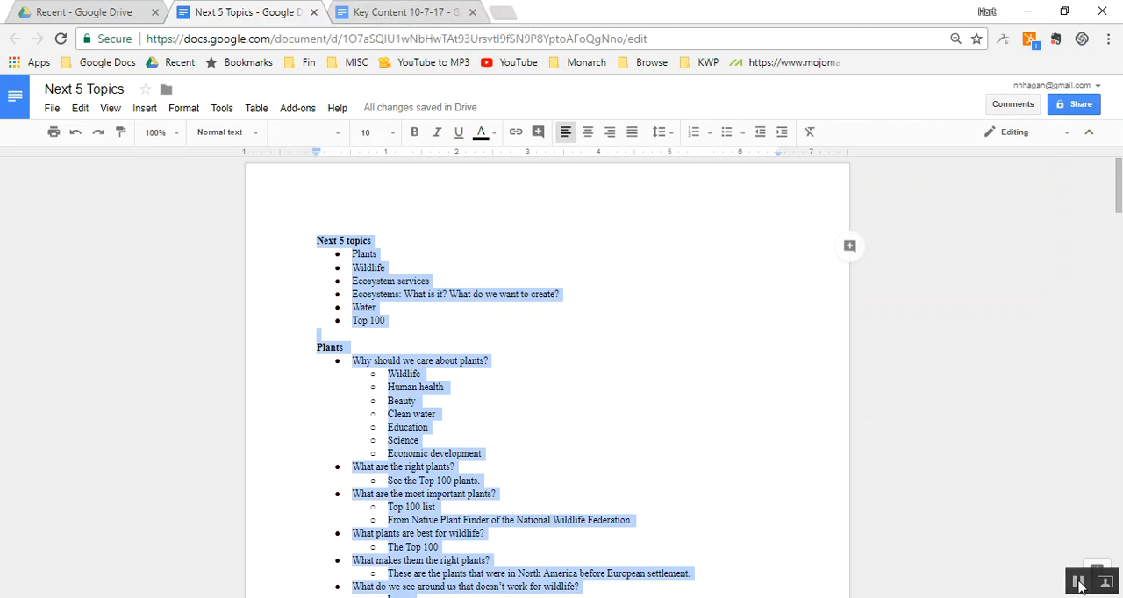
left_click(750, 365)
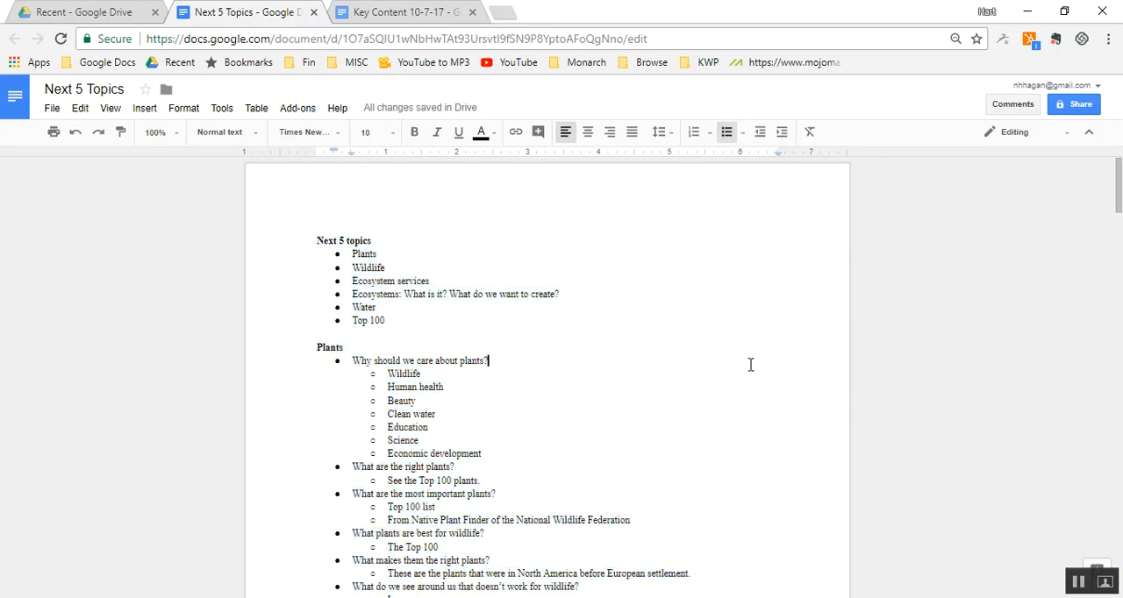
key("ctrl+a")
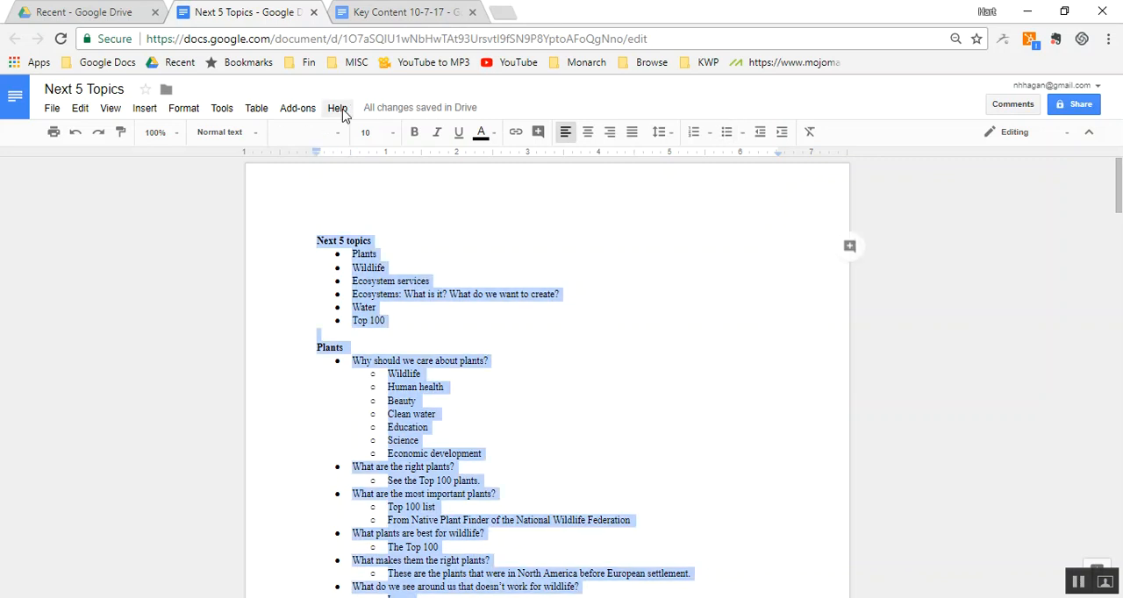
left_click(377, 131)
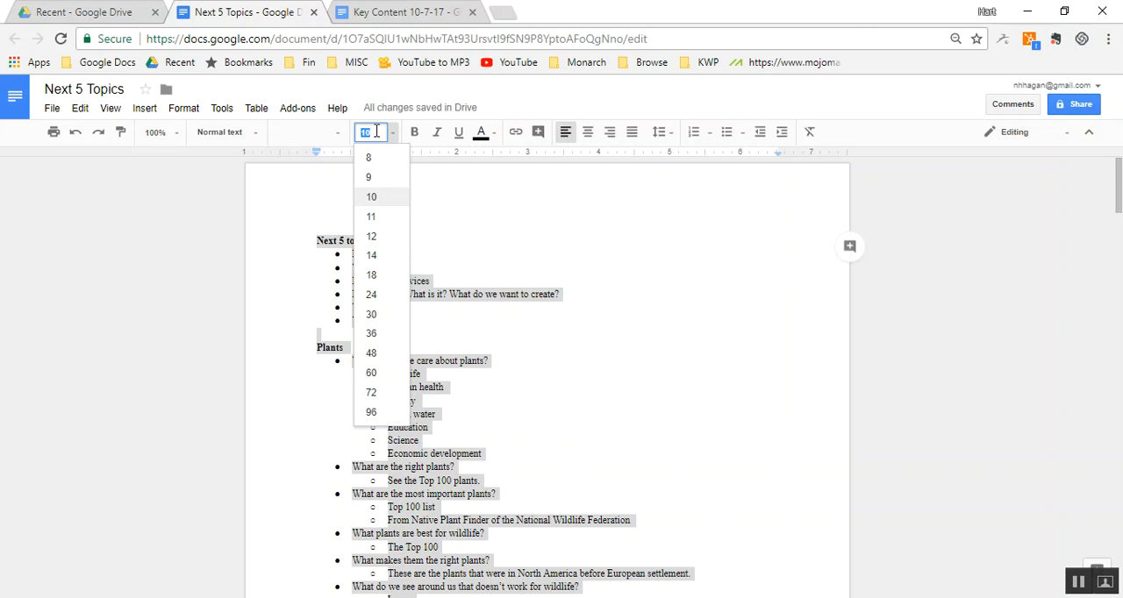
type("20")
key("Return")
left_click(392, 248)
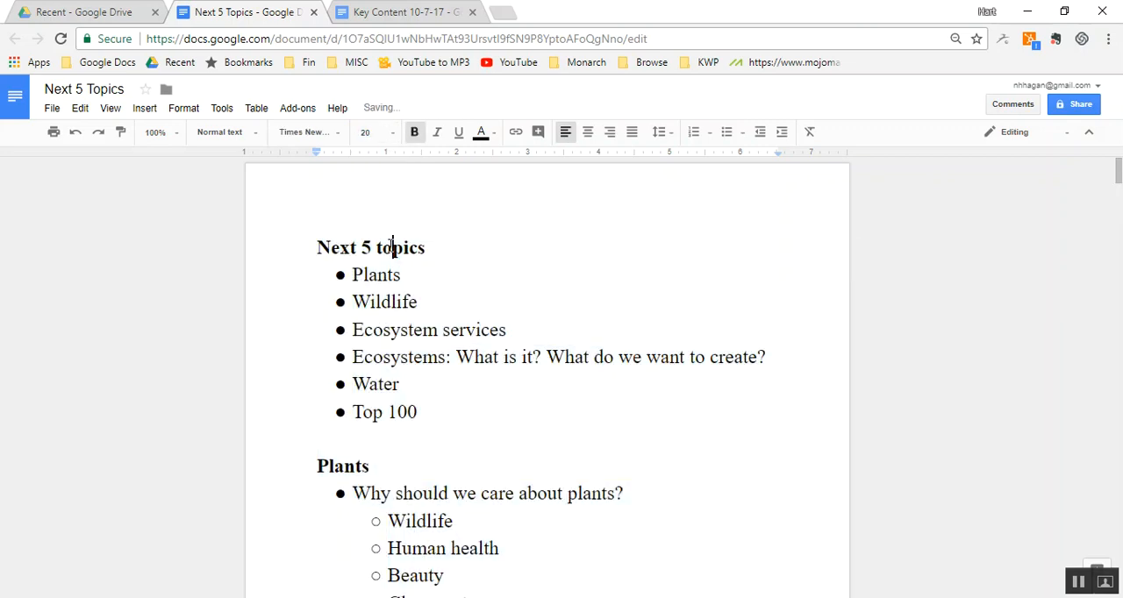